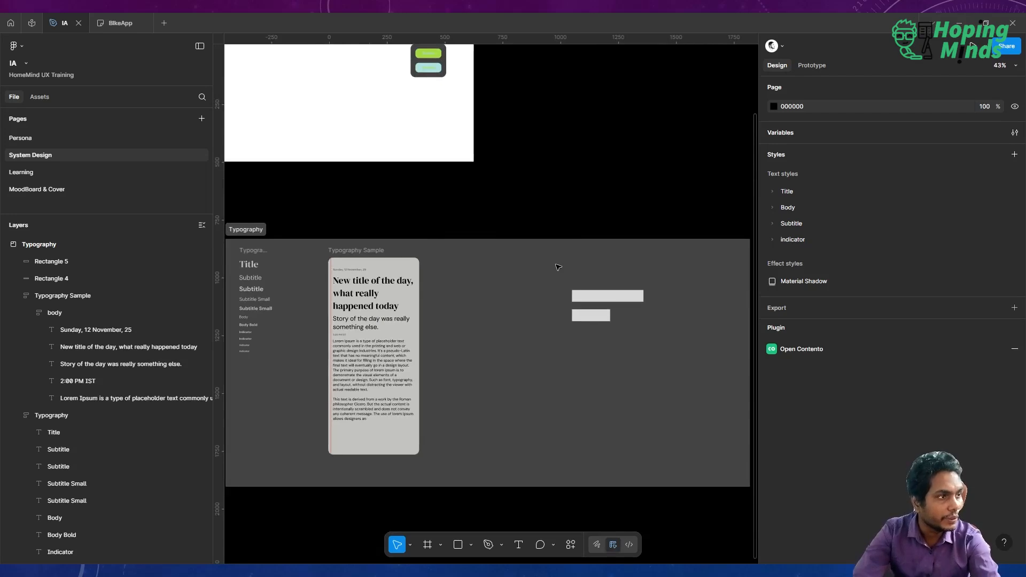
Delete the two grey placeholder rectangles from the Typography section.
left_click_drag(556, 196, 684, 374)
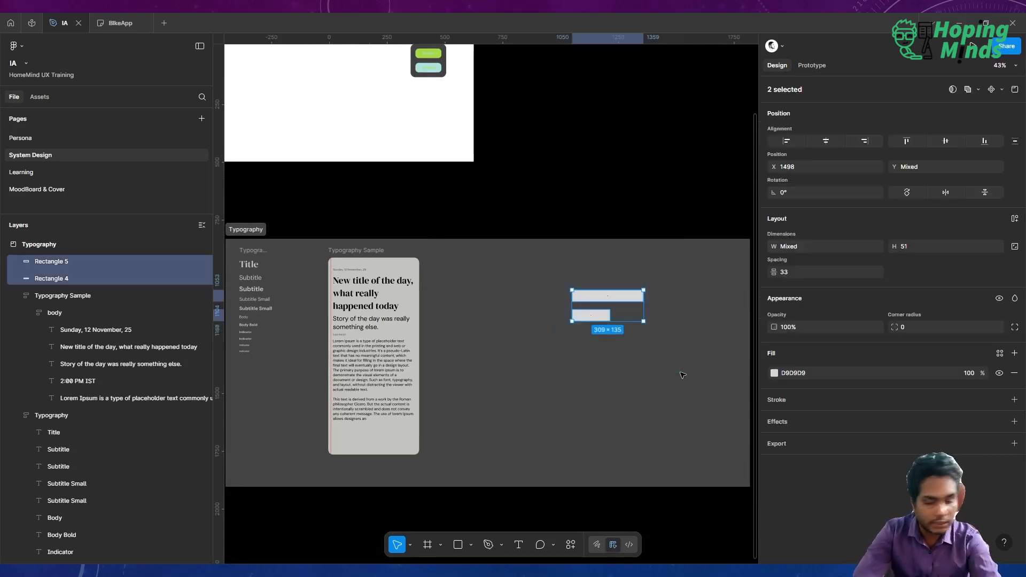
key("Delete")
left_click_drag(469, 308, 514, 270)
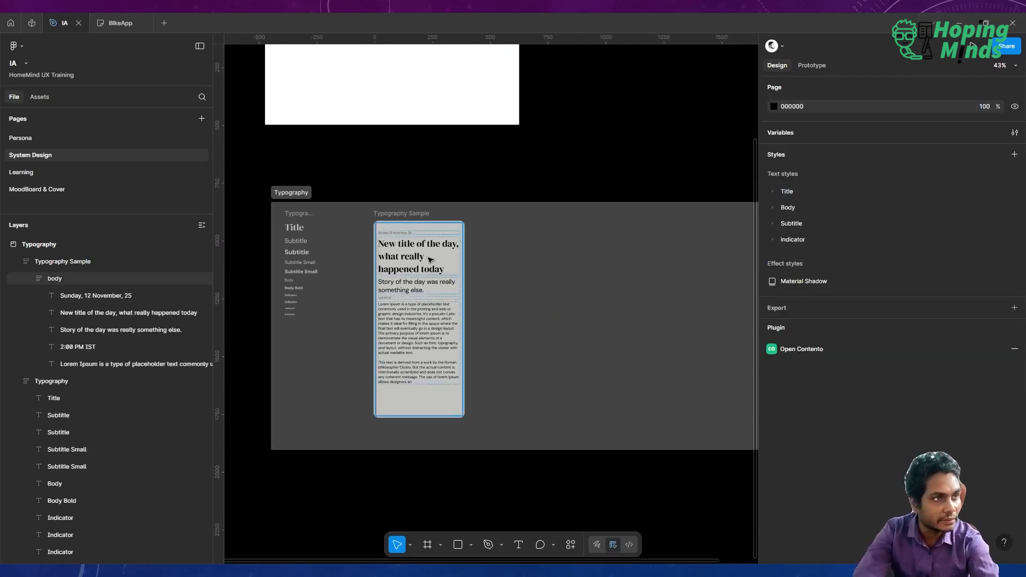
Shrink the Typography section's width to about 1073 so it fits its content.
left_click(294, 195)
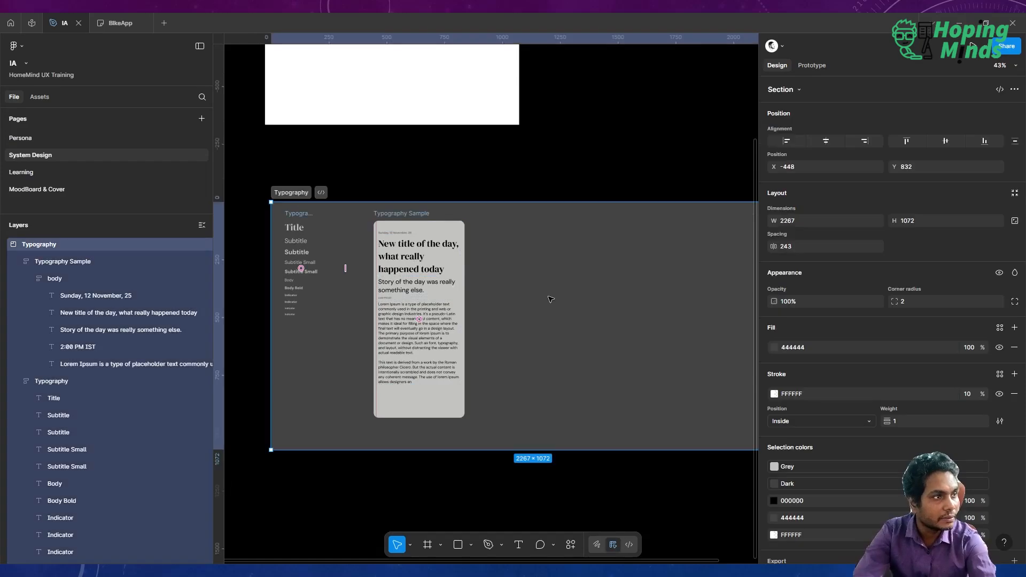
scroll(553, 299, "right", 5)
left_click_drag(559, 305, 252, 306)
scroll(252, 306, "left", 3)
key("shift+2")
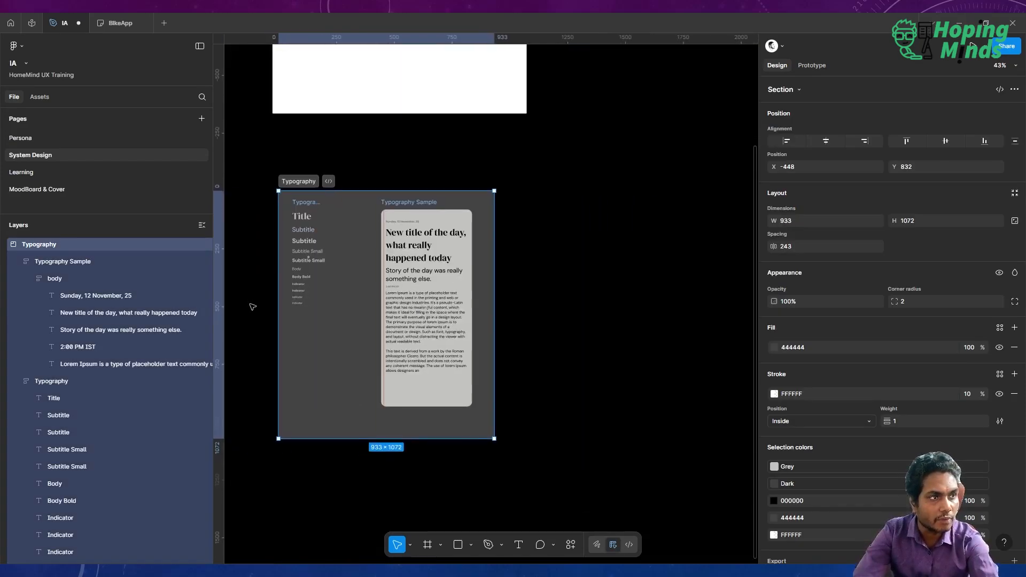
scroll(252, 306, "down", 5)
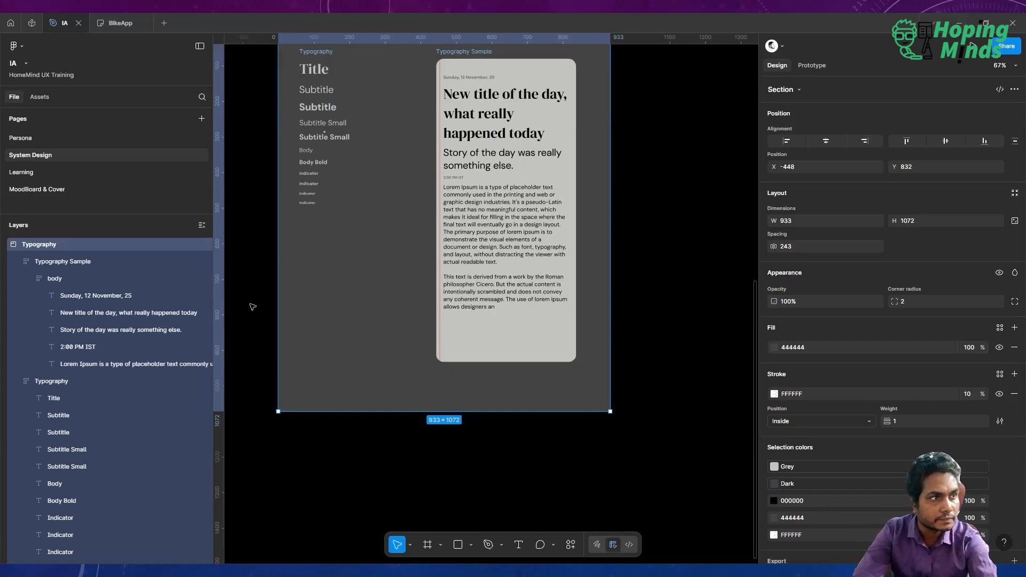
scroll(252, 306, "down", 4)
scroll(252, 306, "down", 2)
scroll(252, 306, "left", 1)
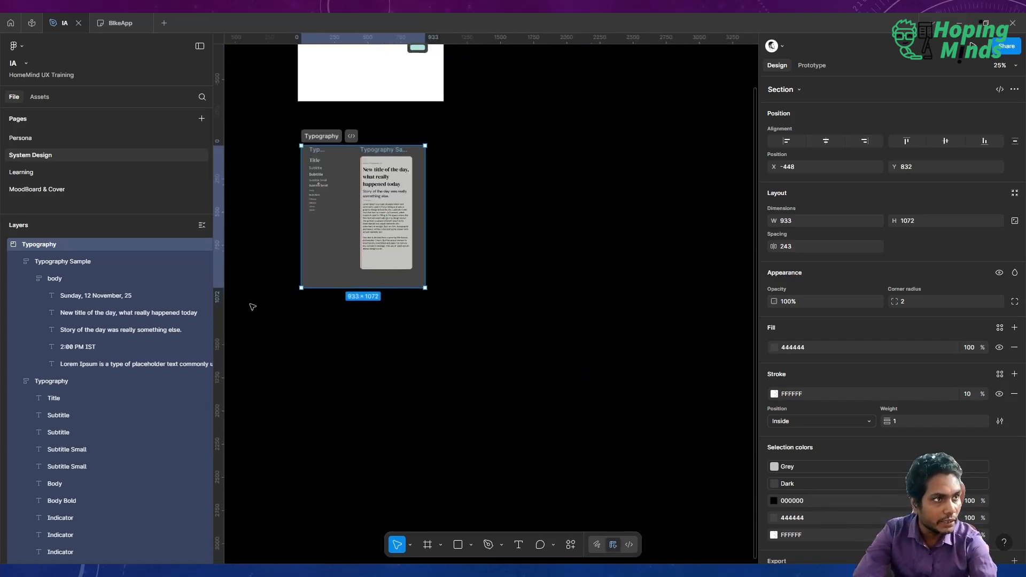
scroll(252, 306, "up", 2)
left_click_drag(429, 293, 447, 296)
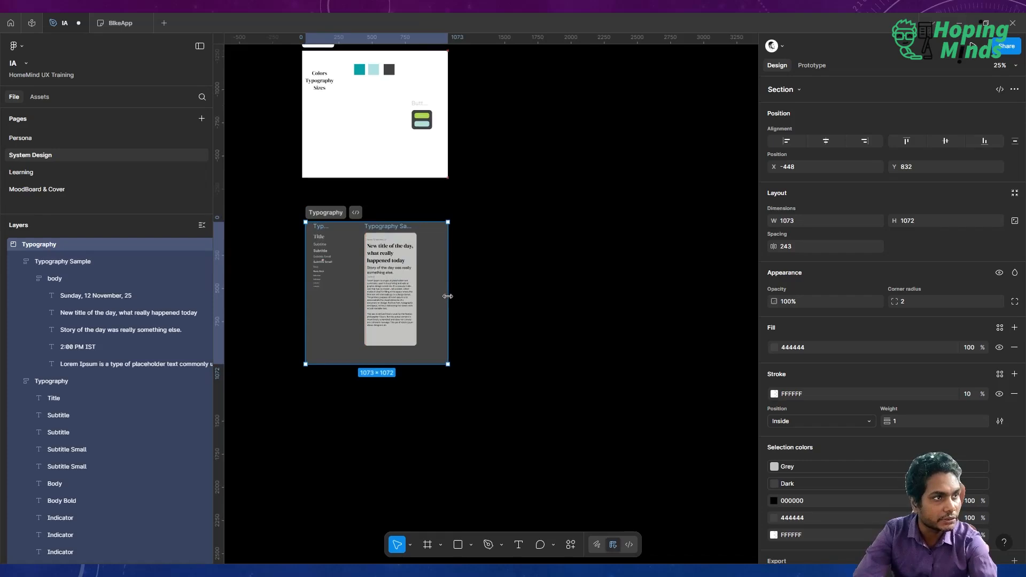
left_click(488, 315)
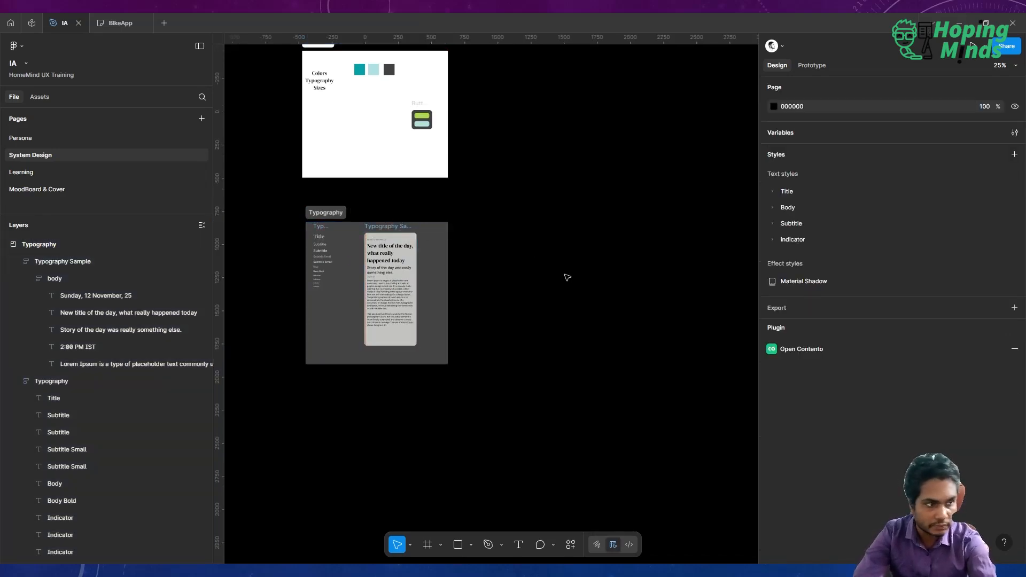
Duplicate the Typography section and place the copy beside the original.
scroll(568, 277, "down", 2)
scroll(567, 276, "up", 3)
scroll(567, 275, "left", 1)
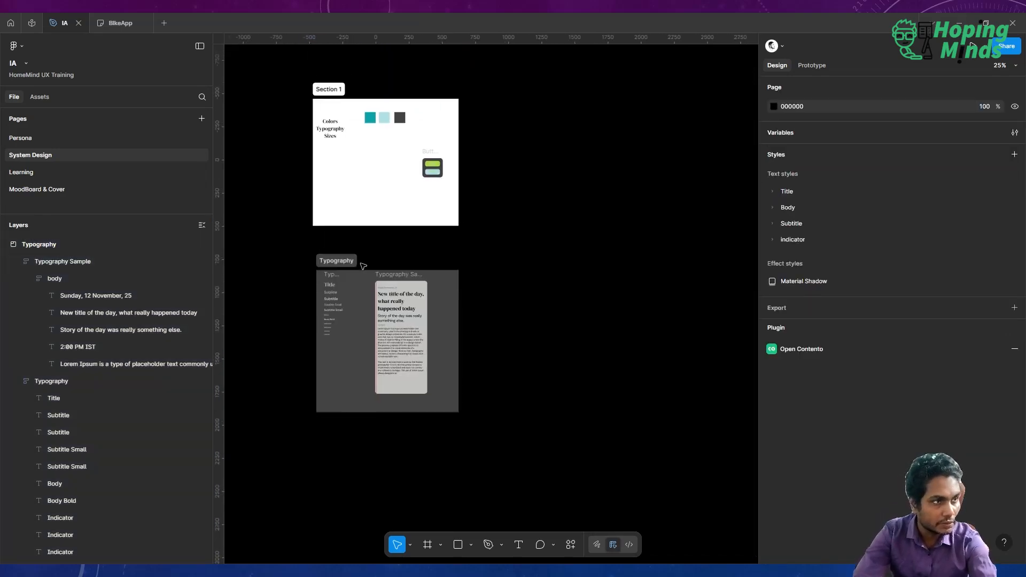
left_click(341, 261)
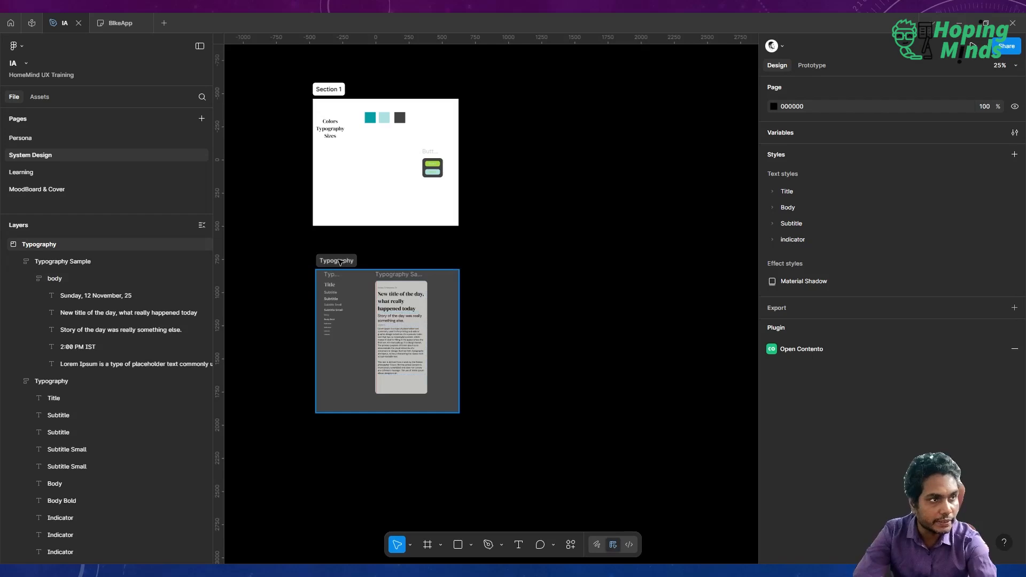
key("ctrl+d")
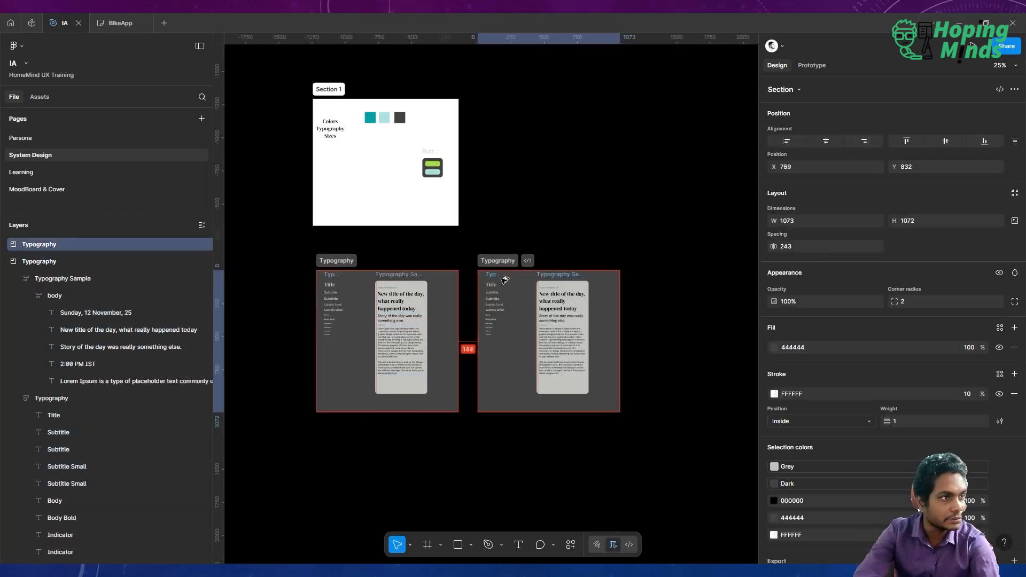
left_click_drag(504, 278, 499, 278)
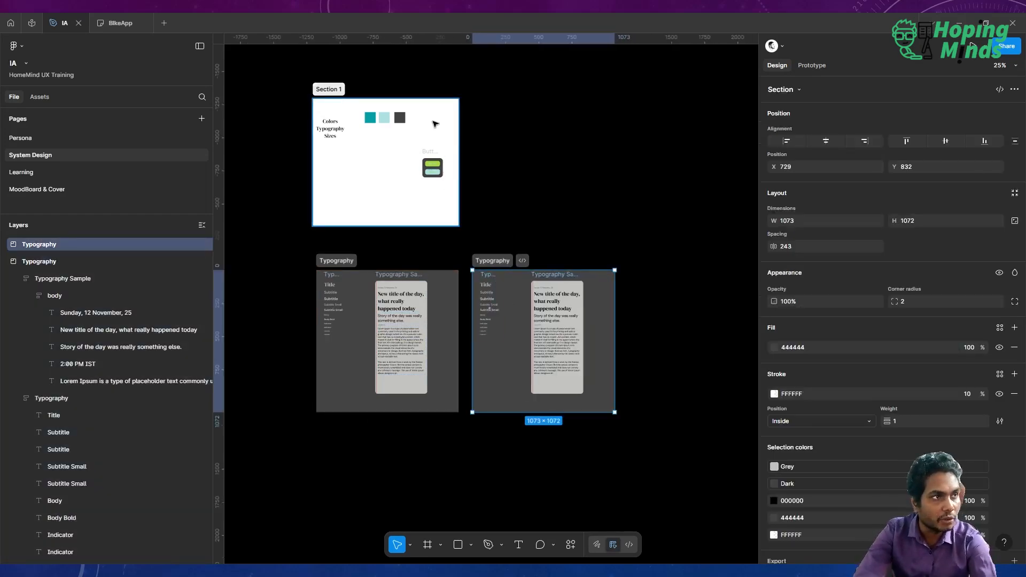
Examine the duplicated section's typography sample card up close.
scroll(434, 124, "up", 3)
scroll(434, 124, "down", 2)
scroll(434, 124, "right", 2)
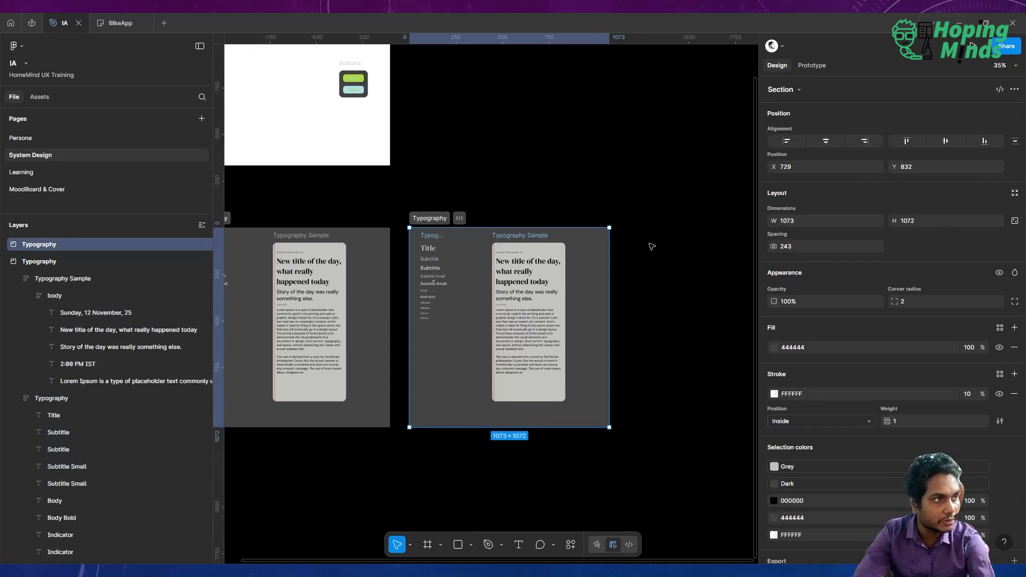
left_click(658, 237)
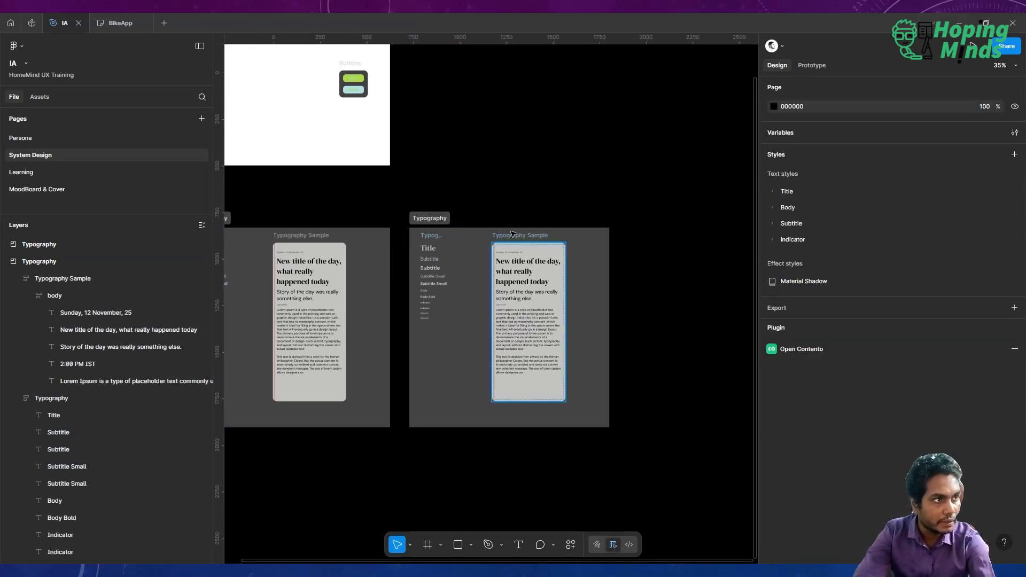
left_click_drag(440, 242, 519, 238)
scroll(513, 288, "up", 4)
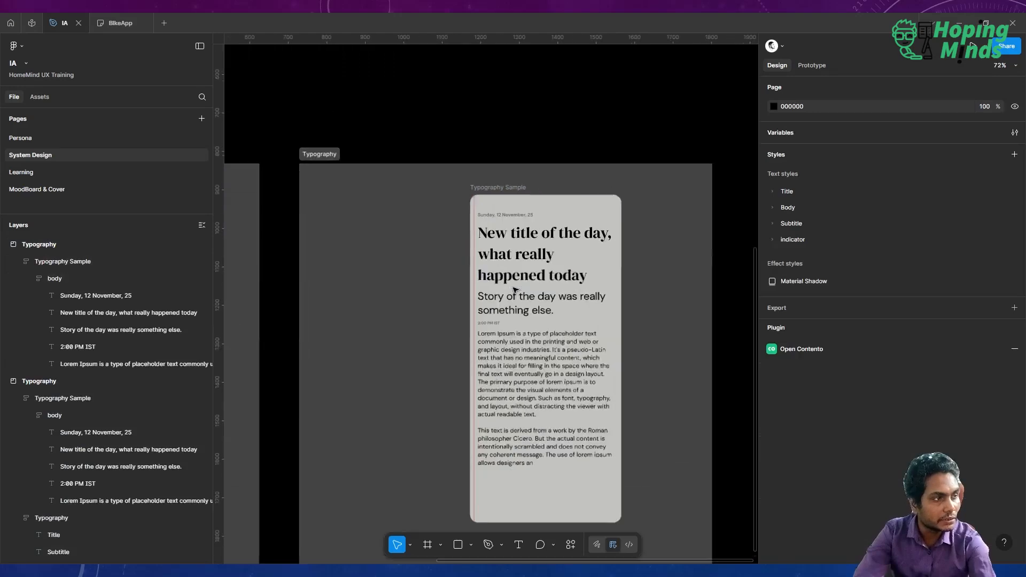
scroll(514, 288, "right", 2)
scroll(514, 288, "down", 1)
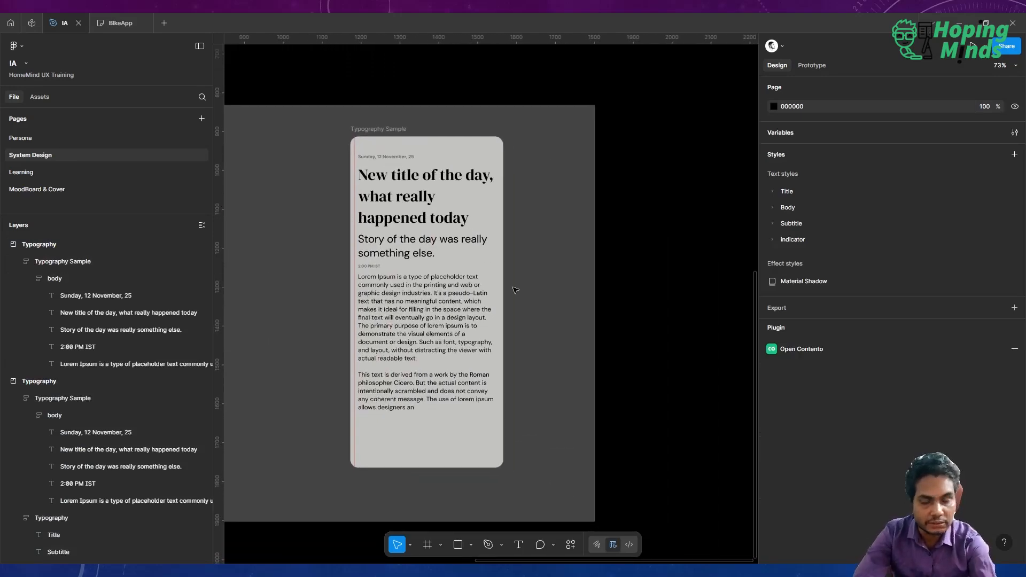
scroll(395, 297, "up", 3)
scroll(395, 297, "down", 2)
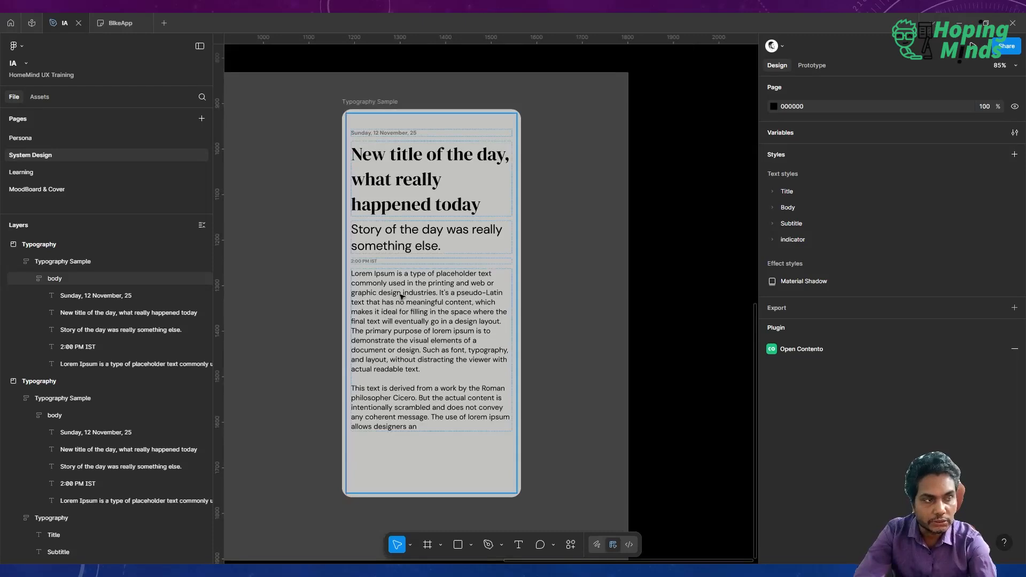
scroll(454, 338, "left", 2)
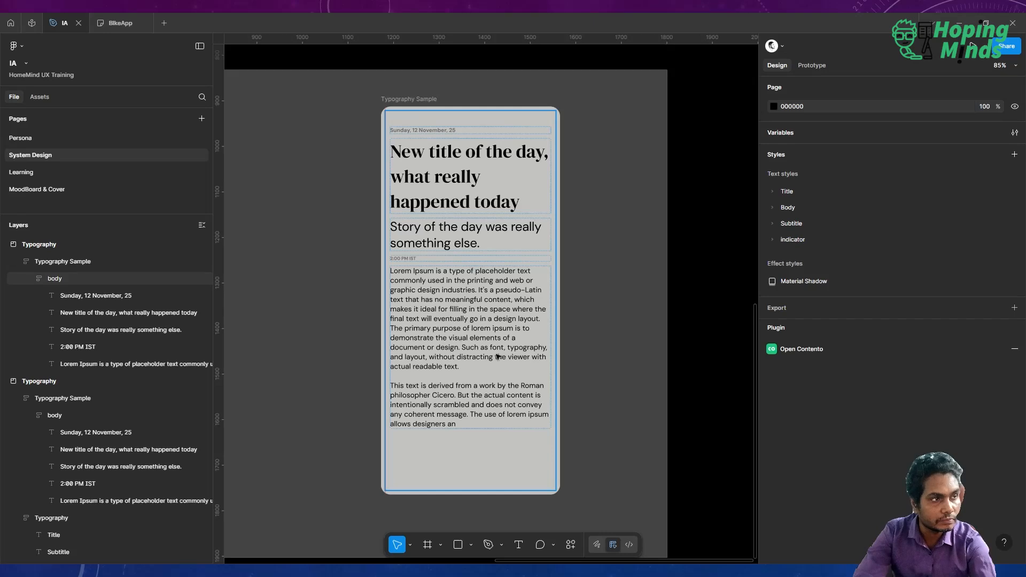
scroll(502, 347, "down", 2)
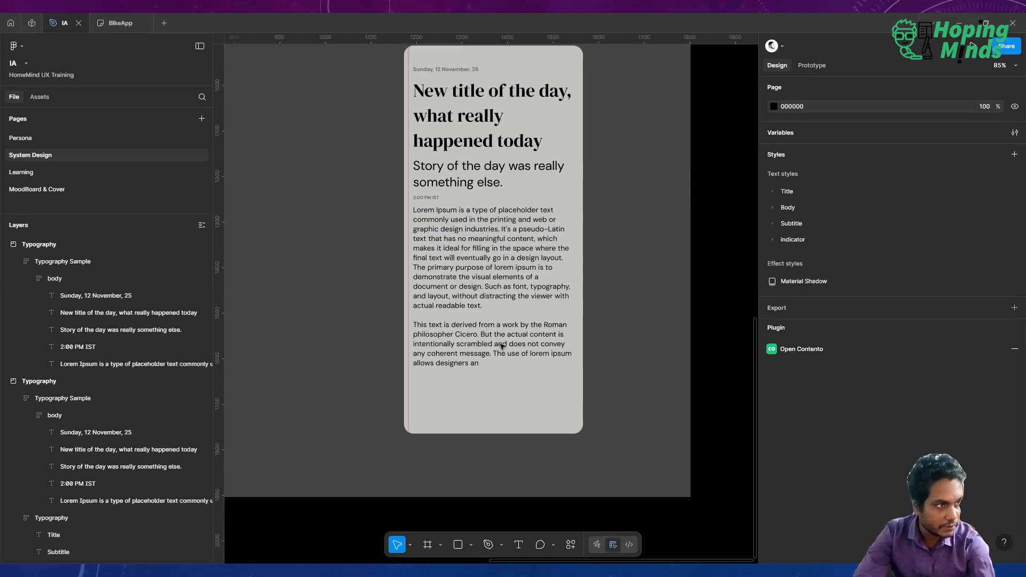
scroll(501, 346, "up", 1)
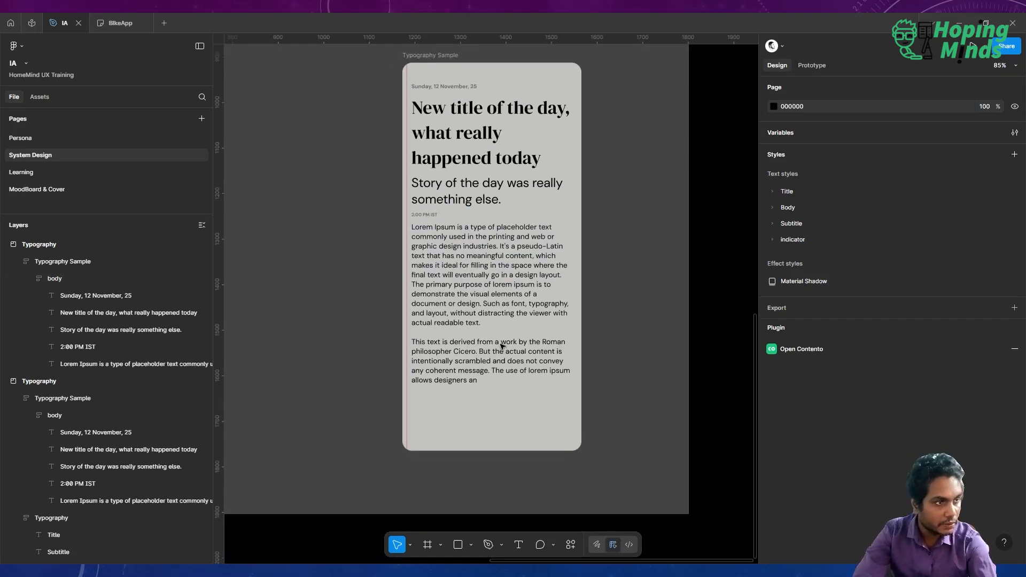
Collapse the expanded Typography and Section 1 groups in the layers list.
left_click(5, 244)
left_click(5, 261)
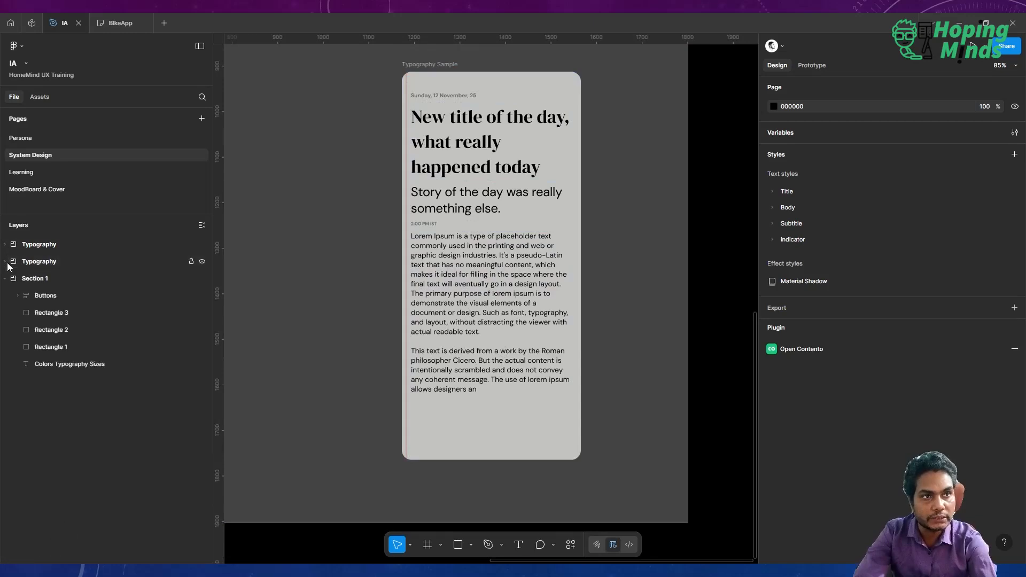
left_click(5, 279)
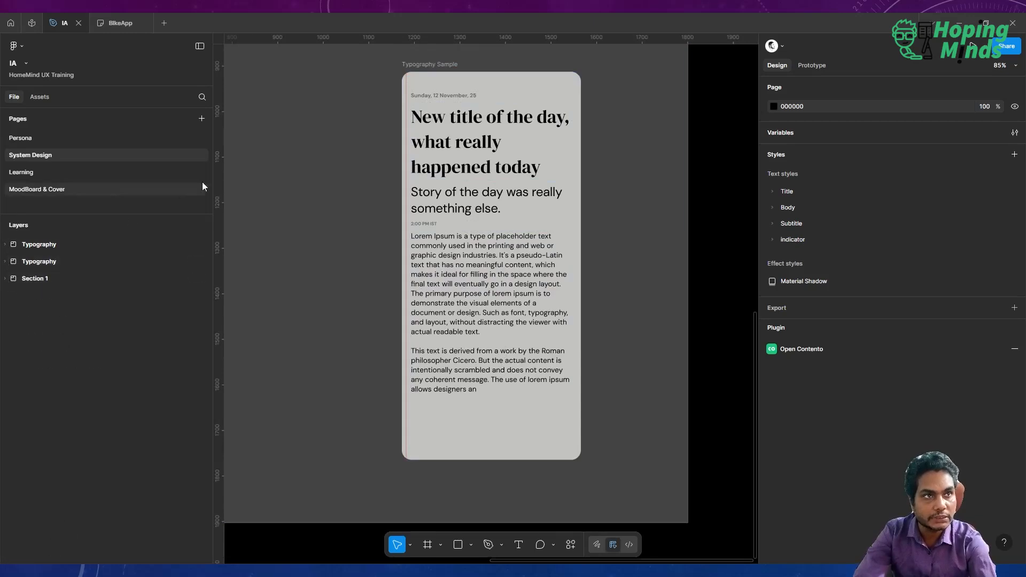
Add a new page to the file and name it Icons.
left_click(201, 118)
left_click(33, 97)
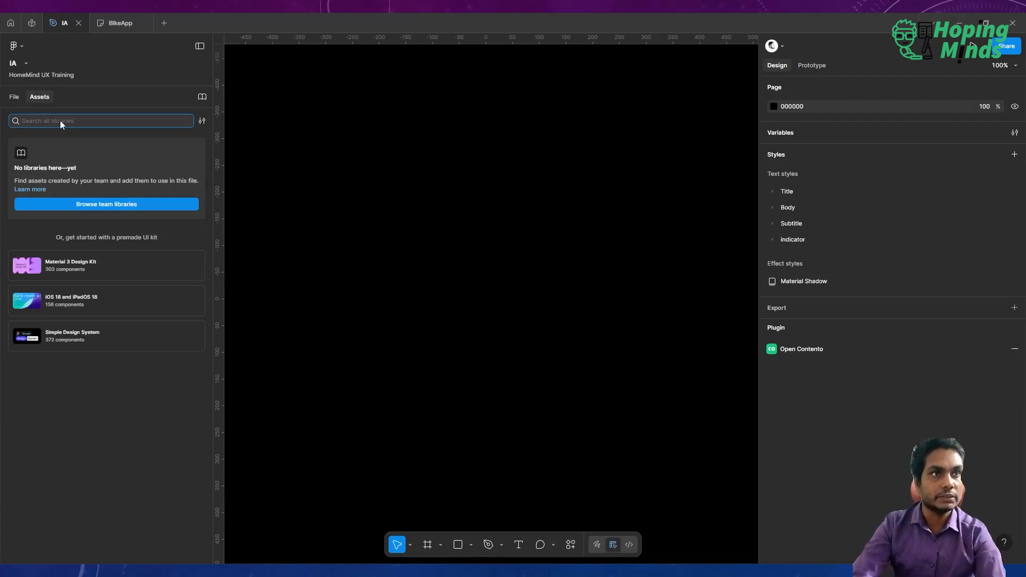
left_click(13, 99)
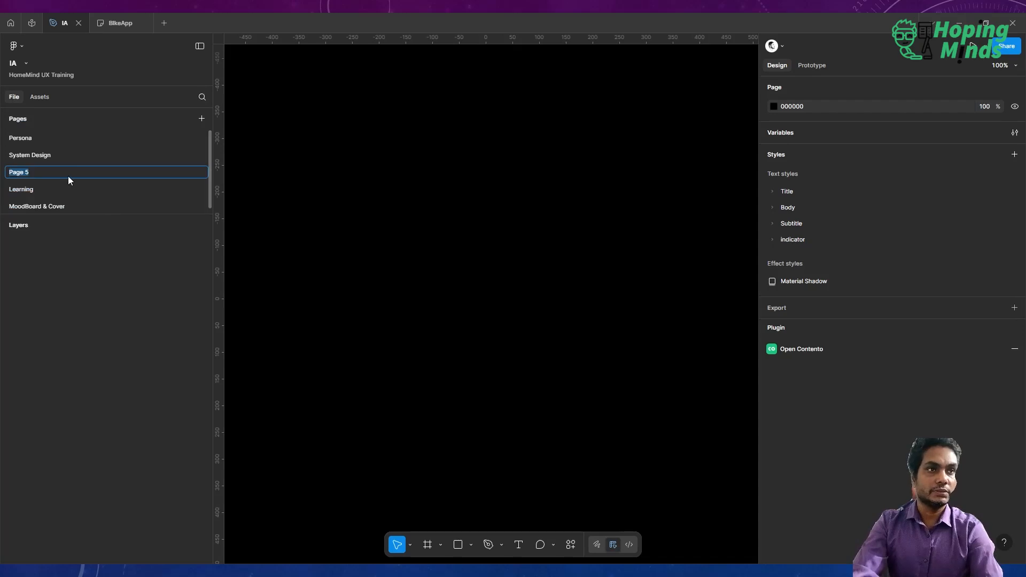
type("Icons")
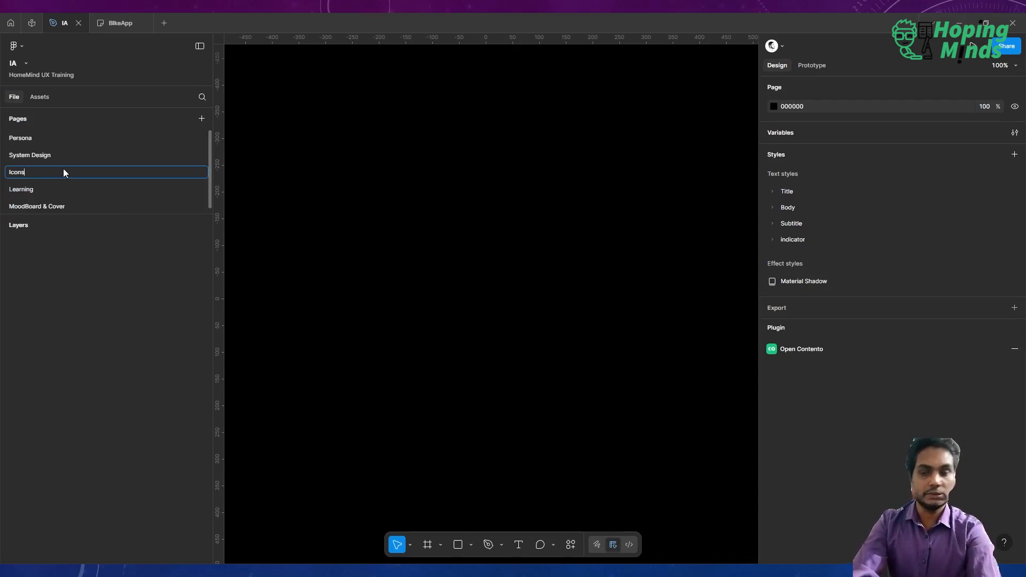
key("Return")
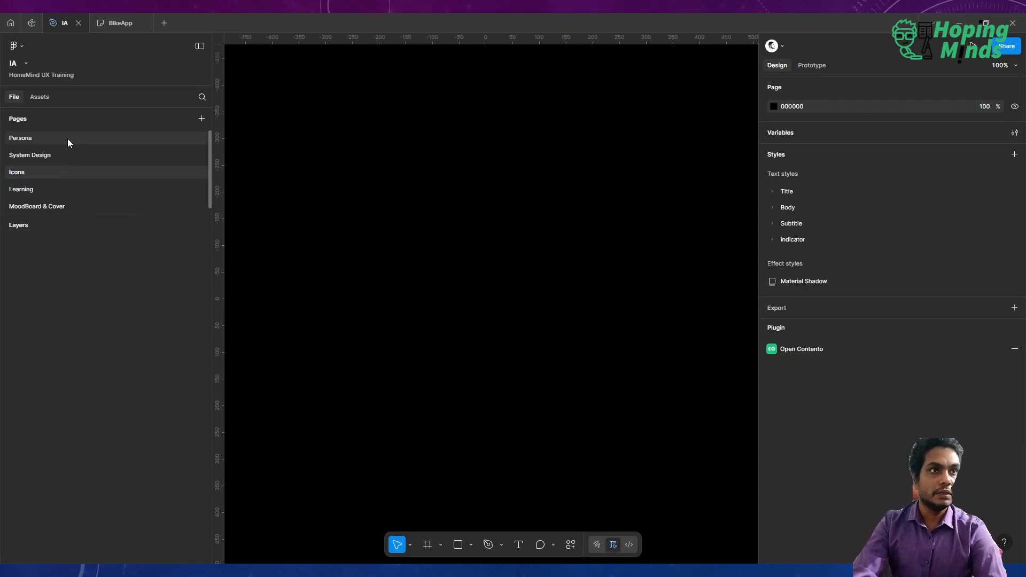
Search the community for "material icons" and open the Material Design Icons design file.
left_click(34, 21)
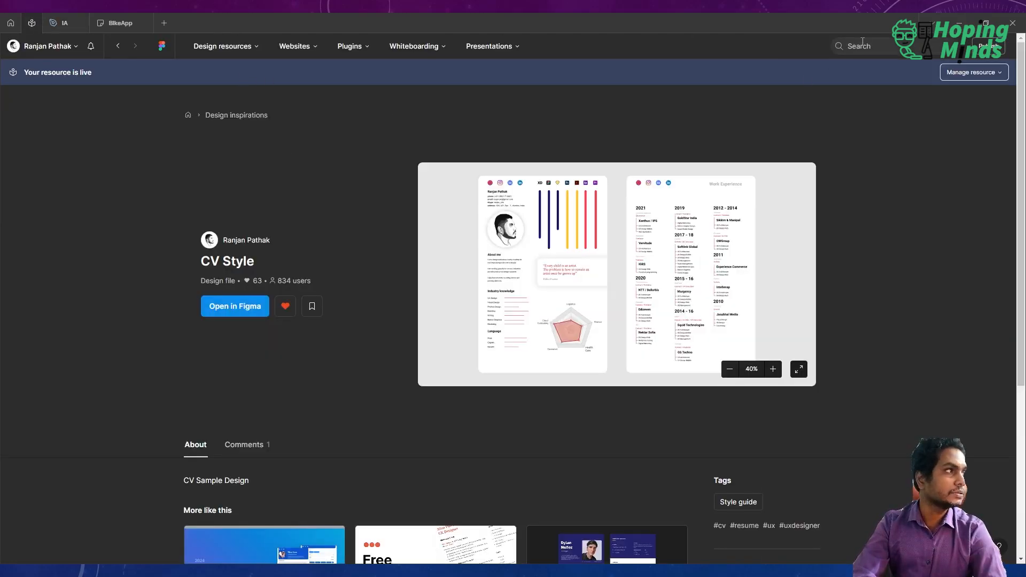
left_click(864, 46)
type("mate")
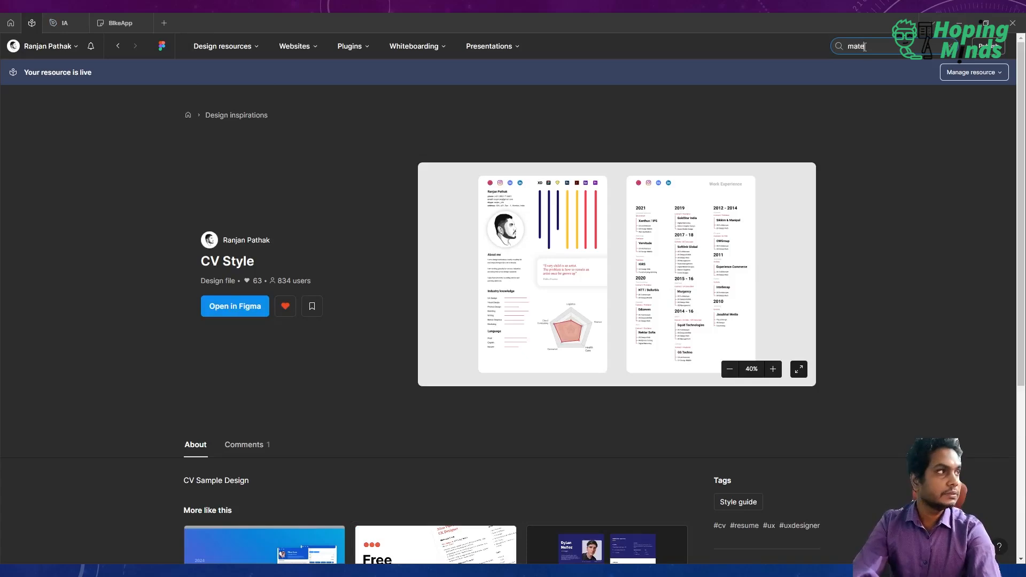
type("rial icons")
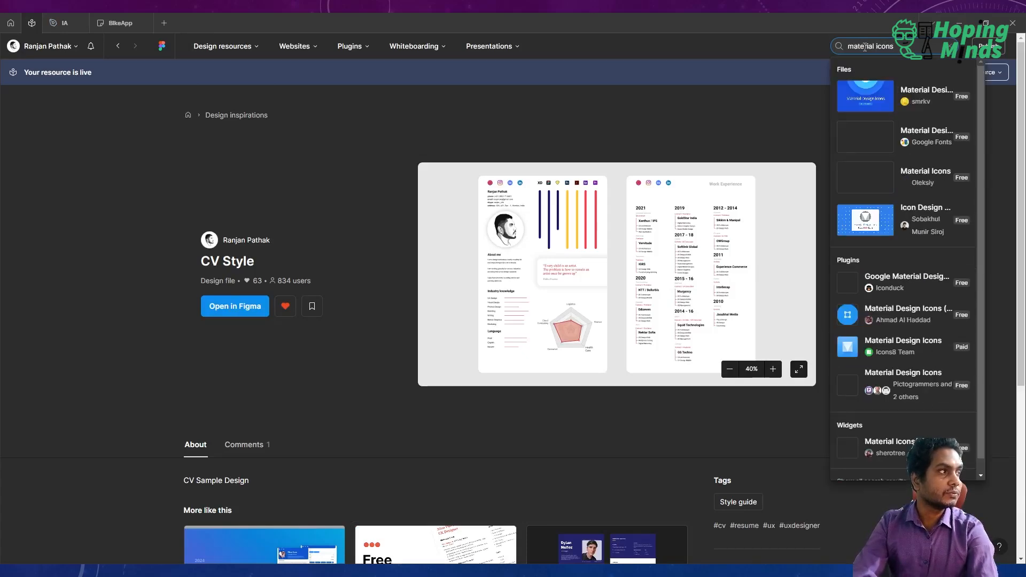
left_click(879, 99)
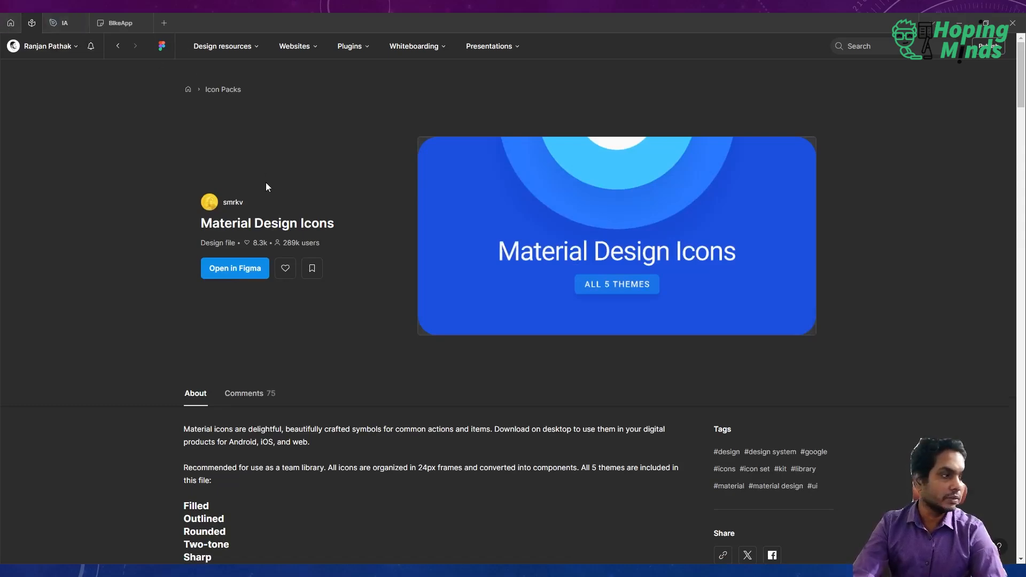
Read through the Material Design Icons resource page and its description.
scroll(266, 187, "down", 10)
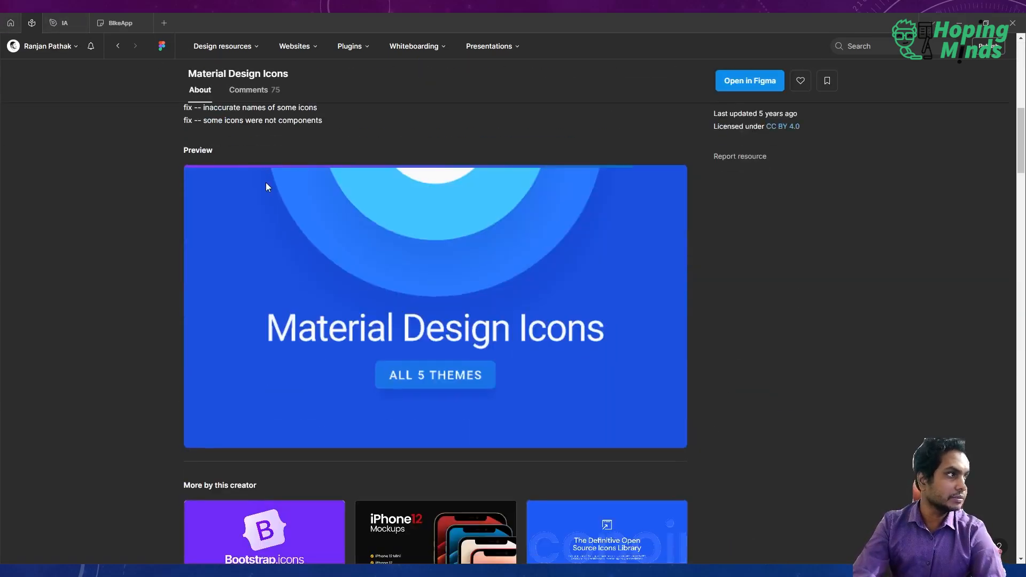
scroll(265, 186, "up", 13)
scroll(267, 187, "down", 2)
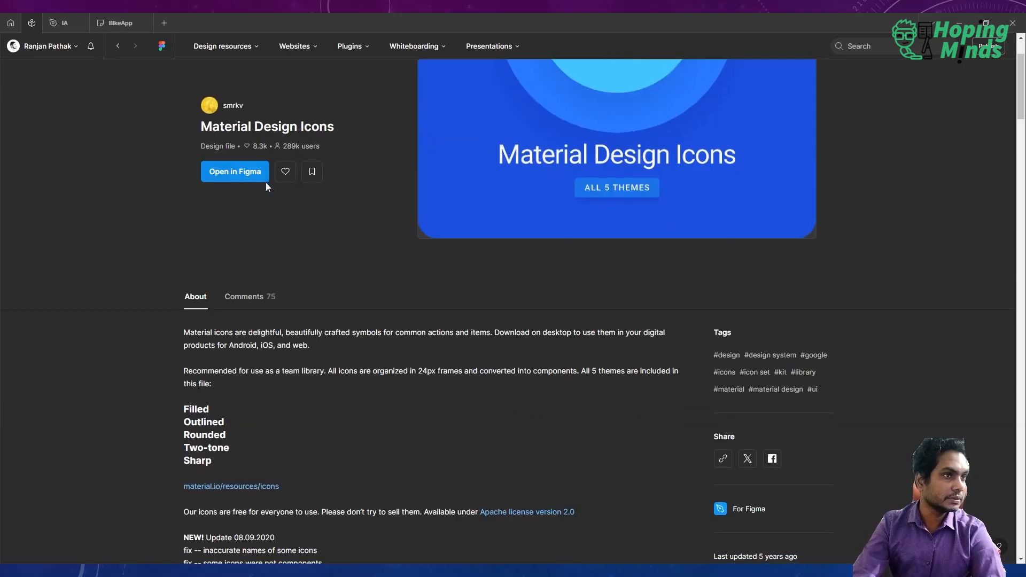
scroll(266, 184, "down", 6)
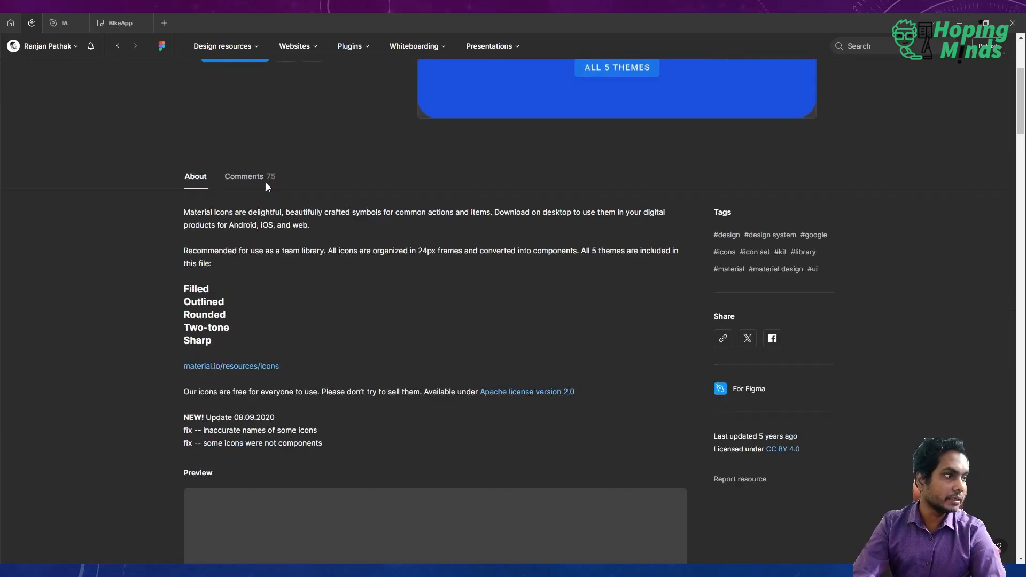
scroll(266, 184, "up", 7)
scroll(265, 182, "up", 1)
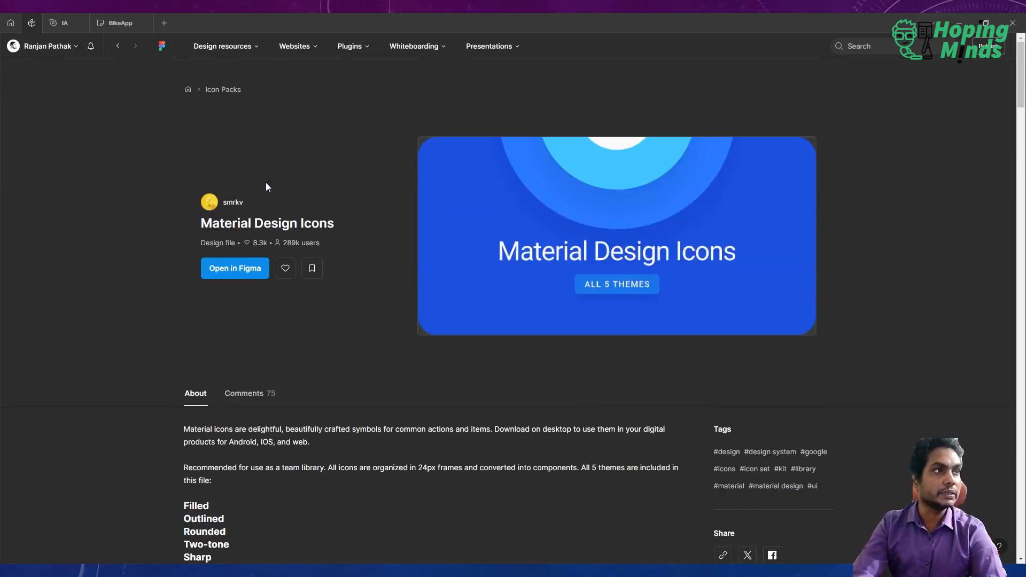
Search the community for "material icon" and filter the results to free resources only.
left_click(863, 46)
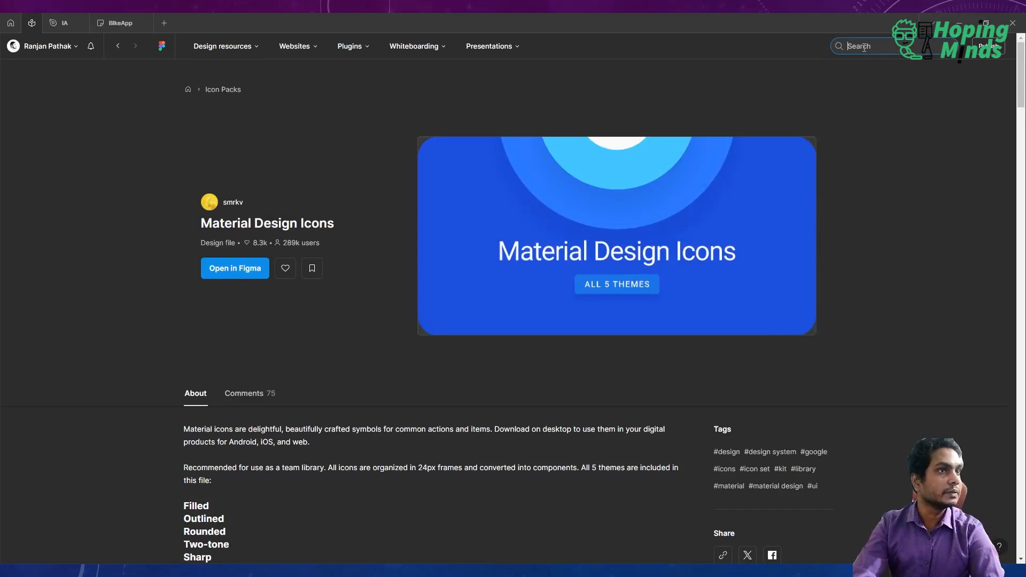
type("material icon")
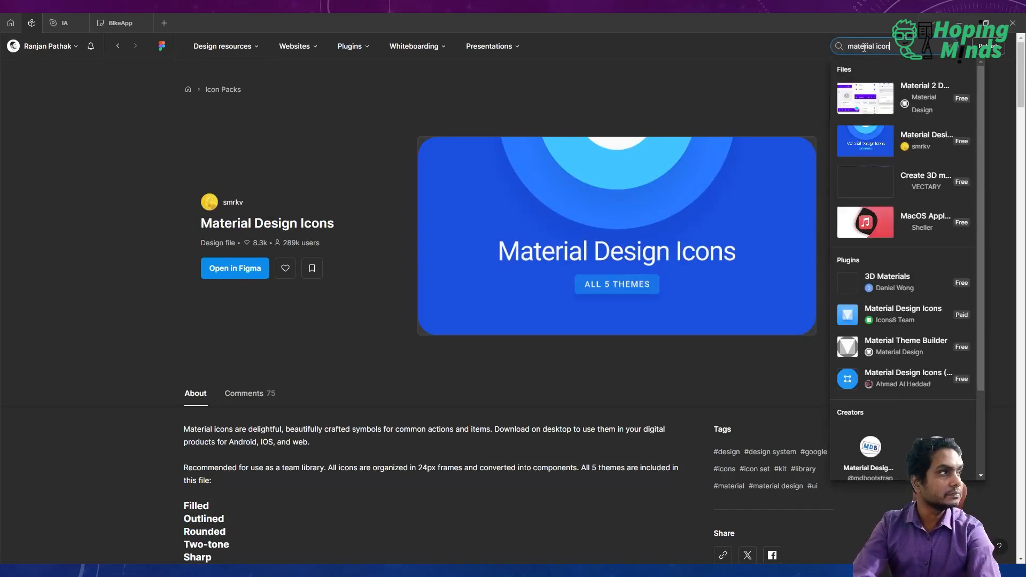
key("Return")
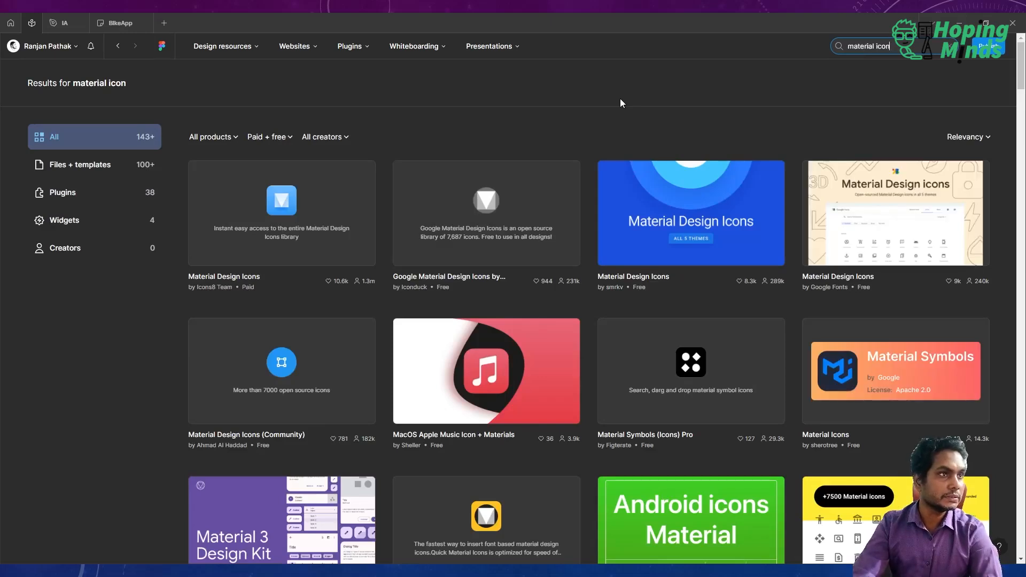
left_click(278, 135)
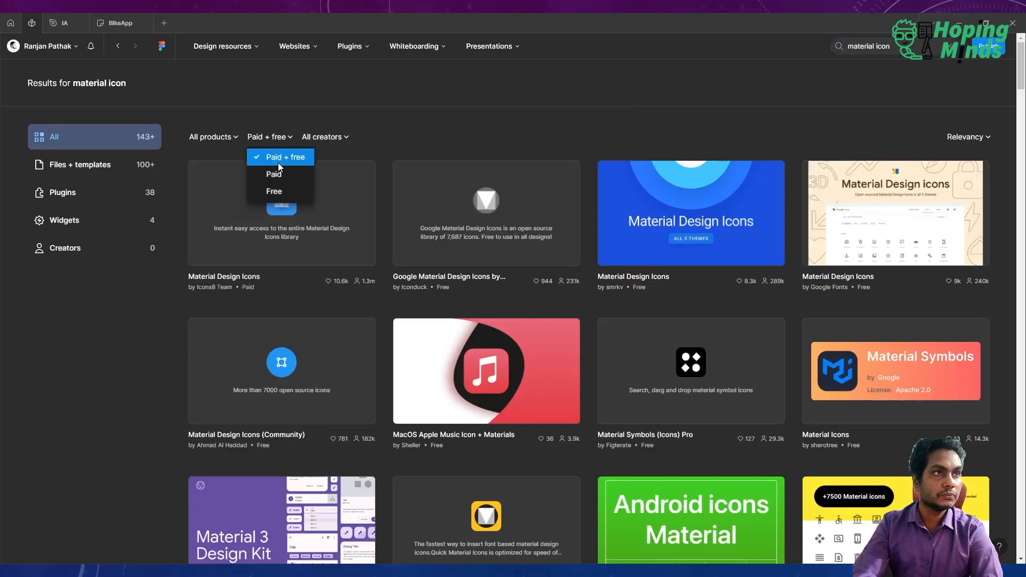
left_click(277, 191)
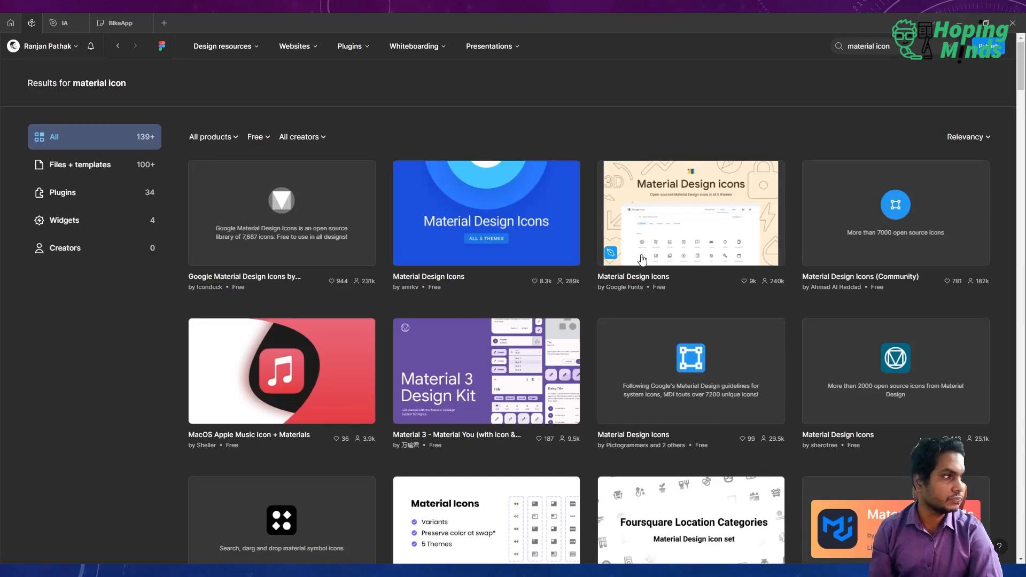
Open Google Fonts' Material Design Icons file in Figma as a draft in the Beyondux workspace.
left_click(706, 203)
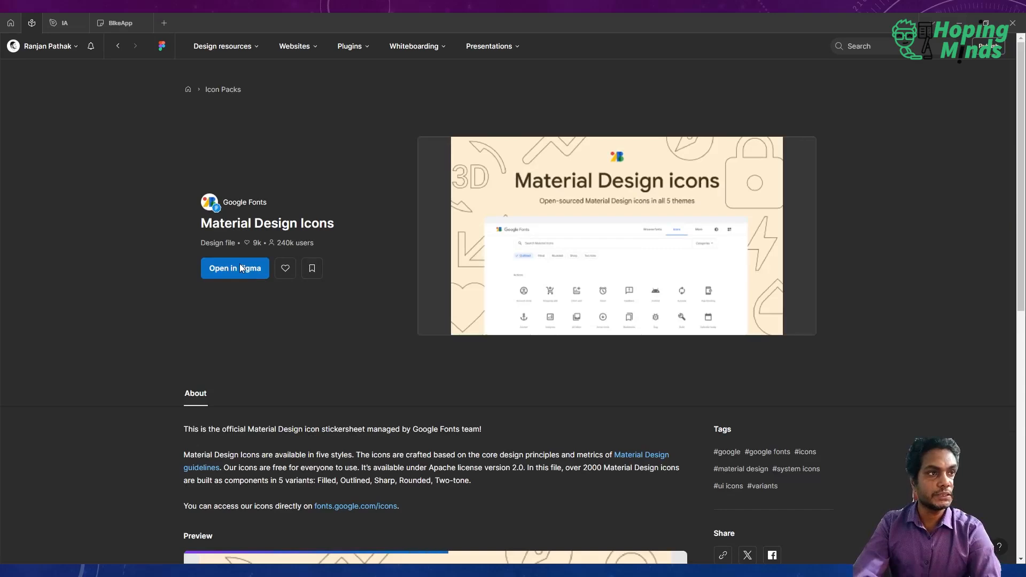
left_click(240, 265)
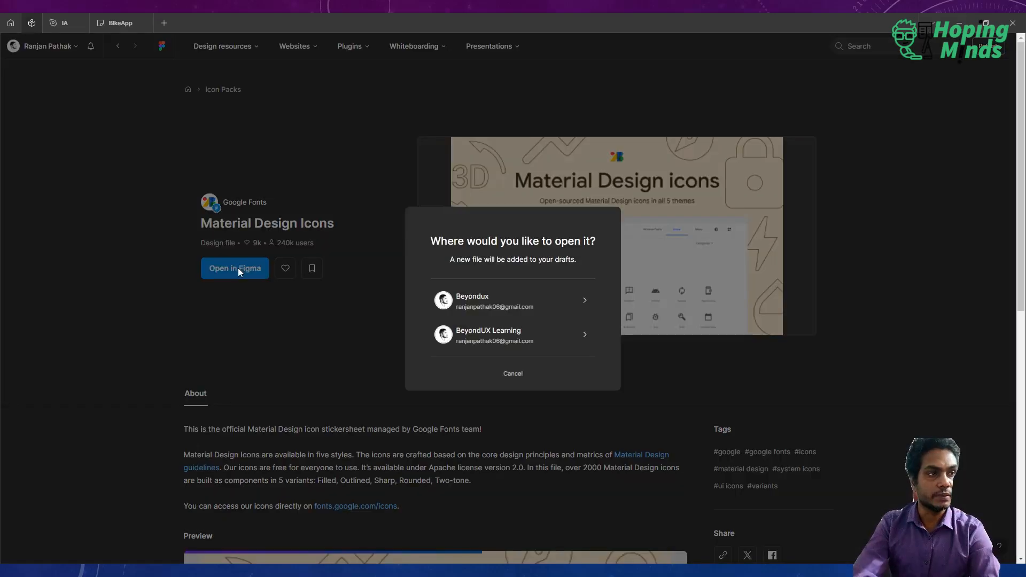
left_click(522, 309)
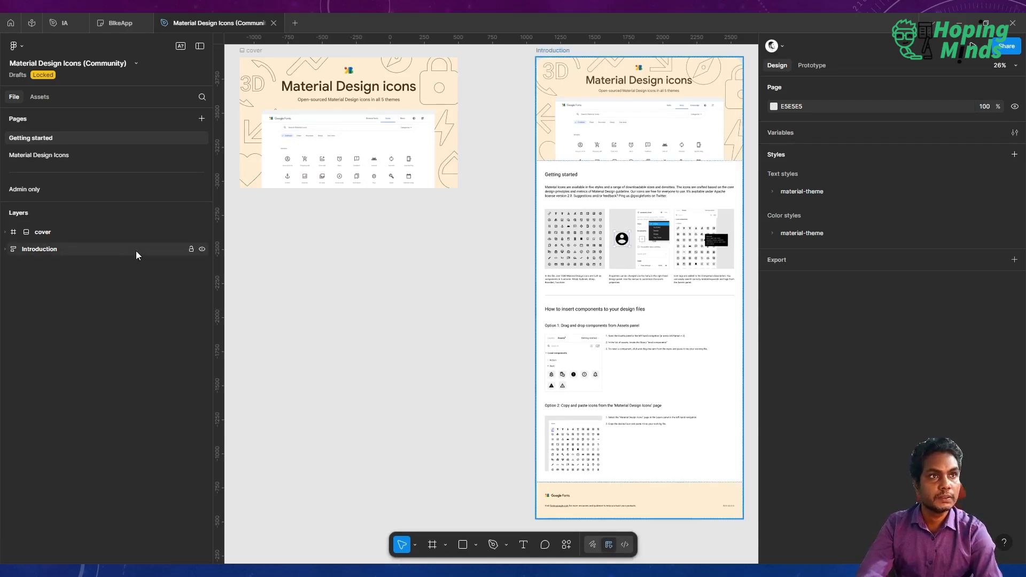
Move the Material Design Icons (Community) file into the HomeMind UX Training project.
left_click(136, 64)
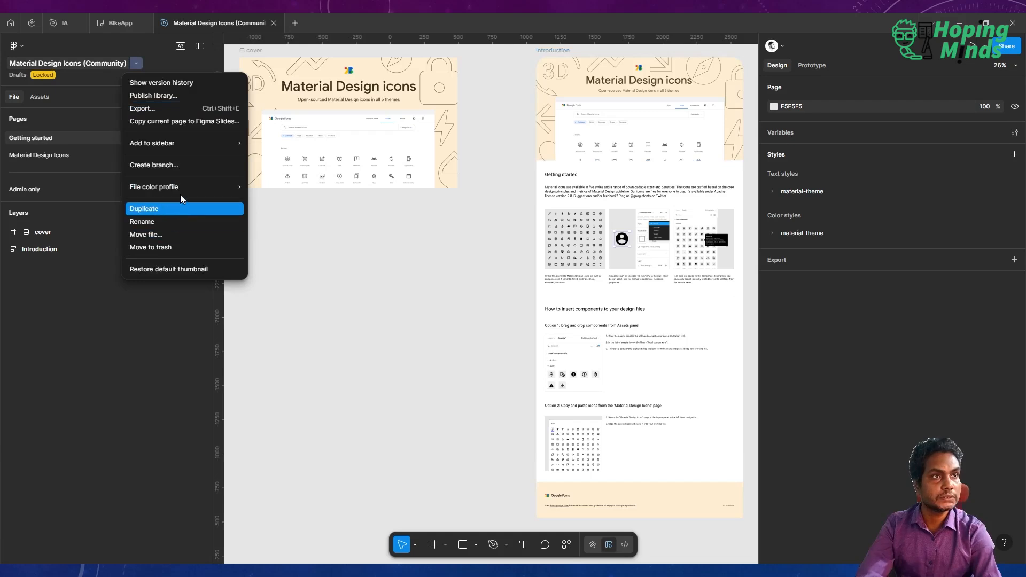
left_click(56, 315)
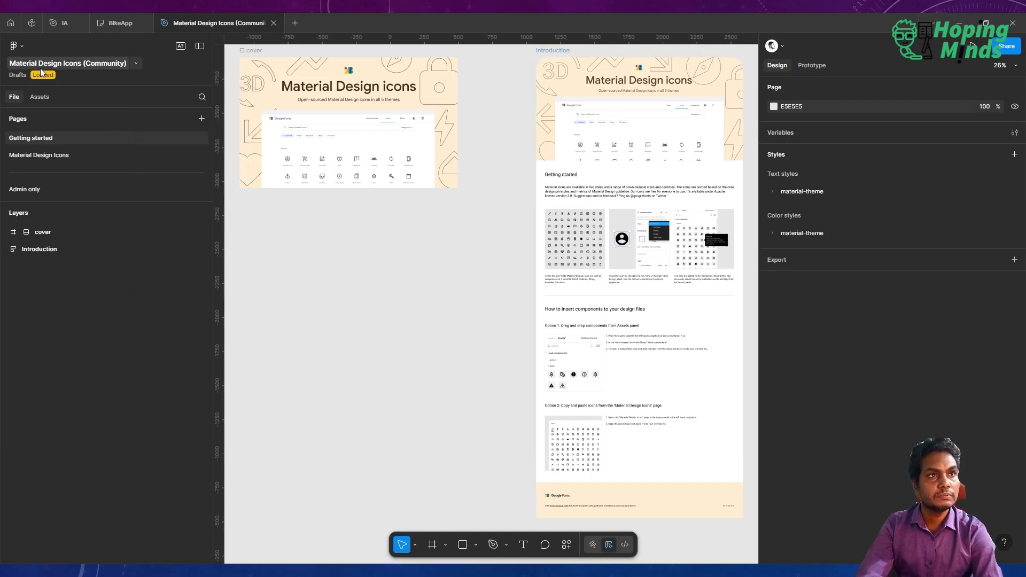
left_click(113, 68)
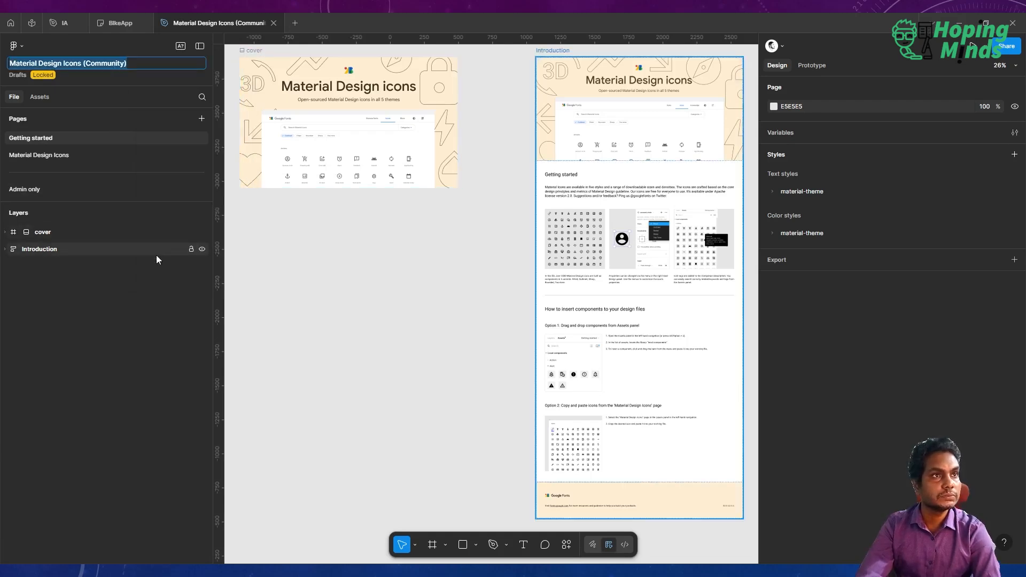
left_click(157, 311)
left_click(136, 64)
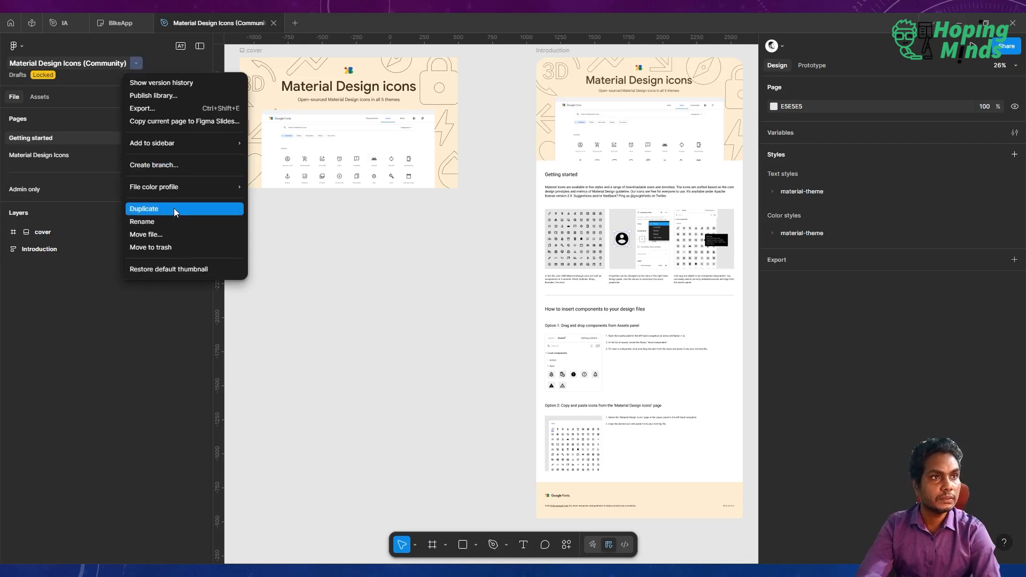
left_click(175, 235)
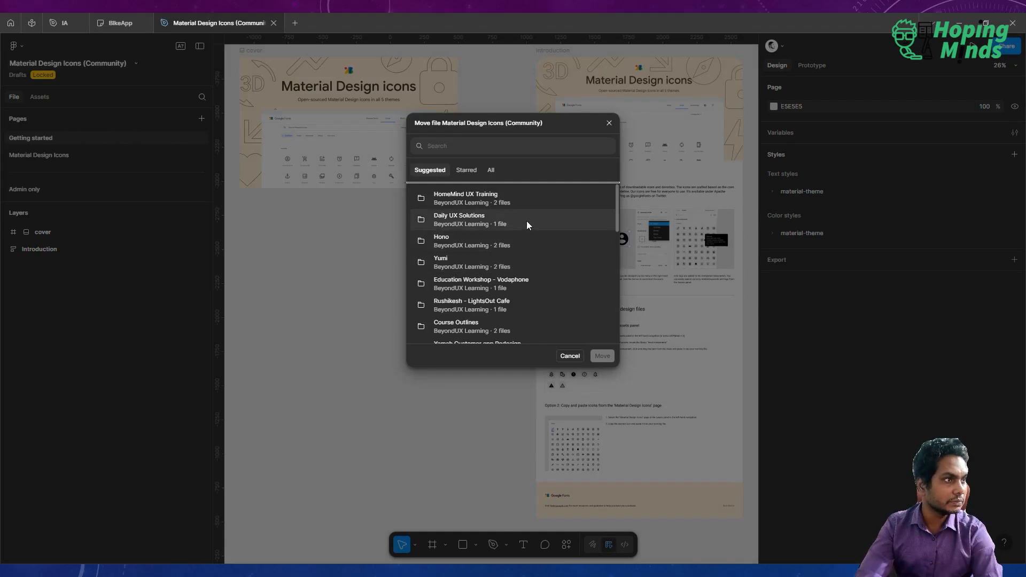
left_click(510, 204)
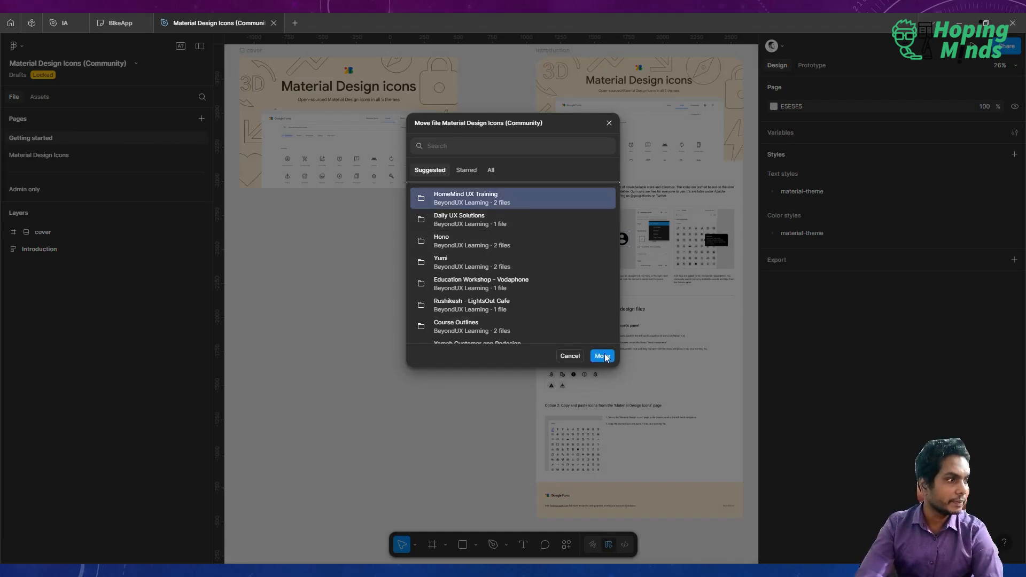
left_click(605, 357)
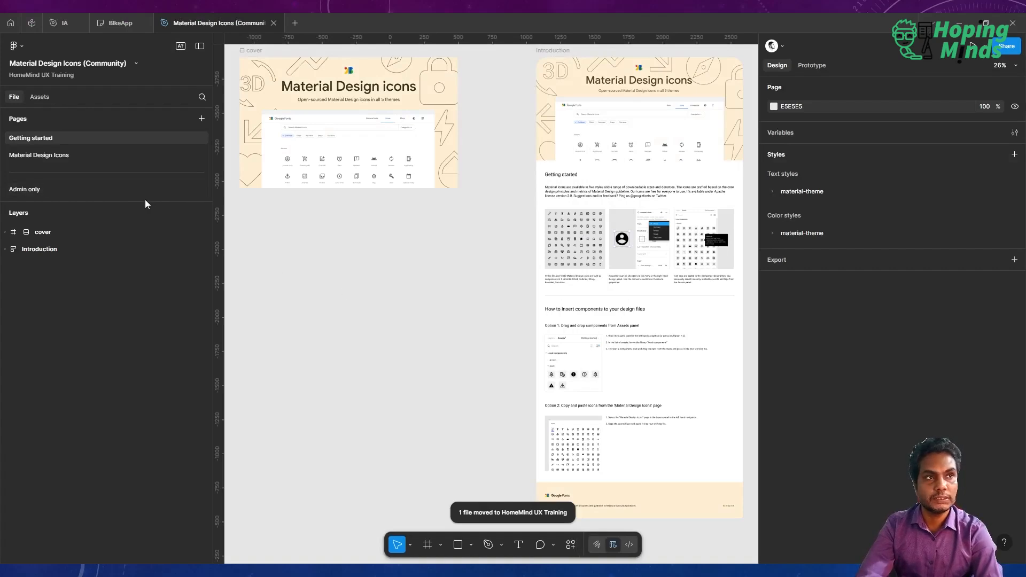
Open the Admin only page holding the icon category frames.
left_click_drag(145, 202, 126, 350)
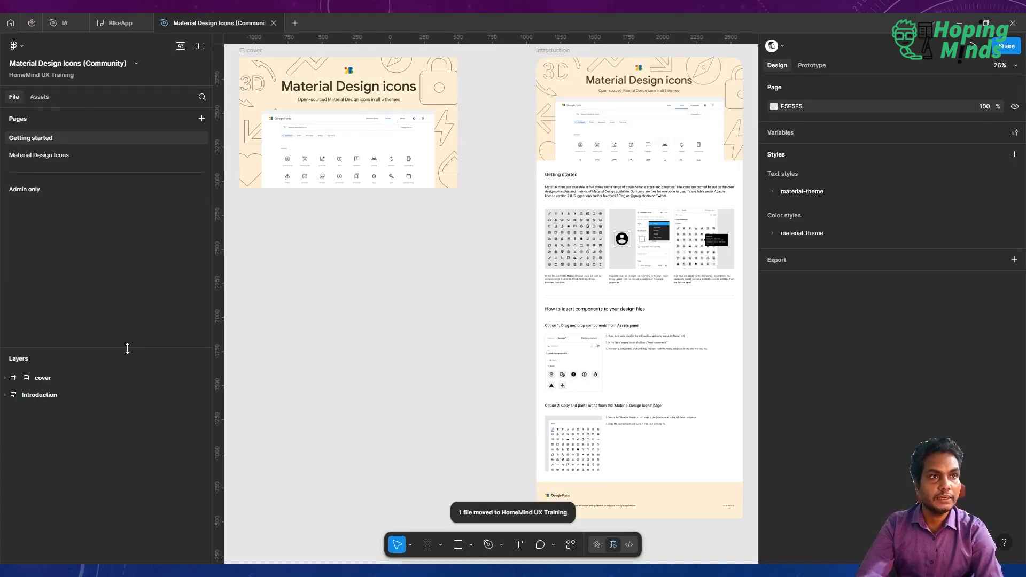
left_click(62, 192)
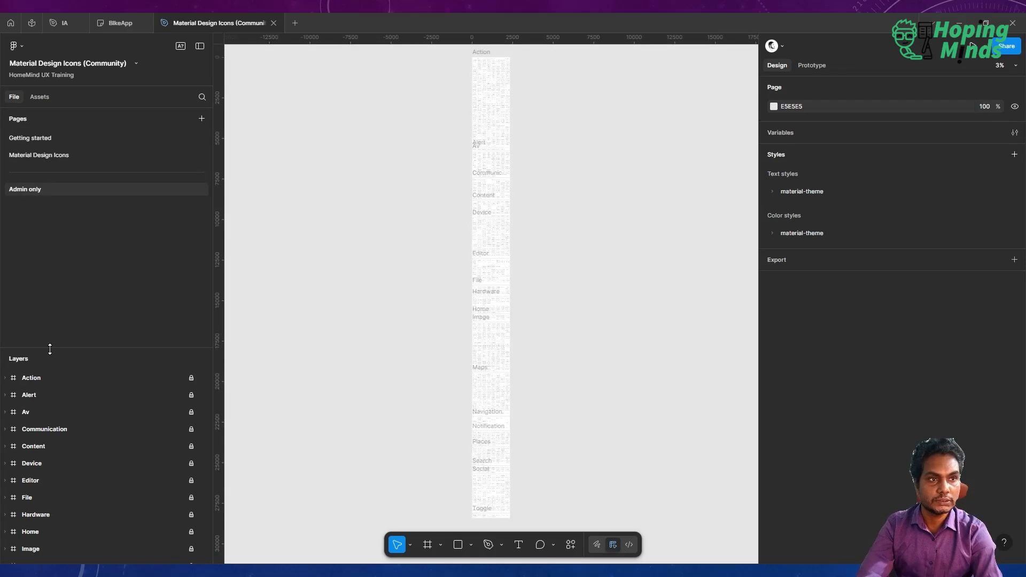
left_click_drag(51, 348, 32, 157)
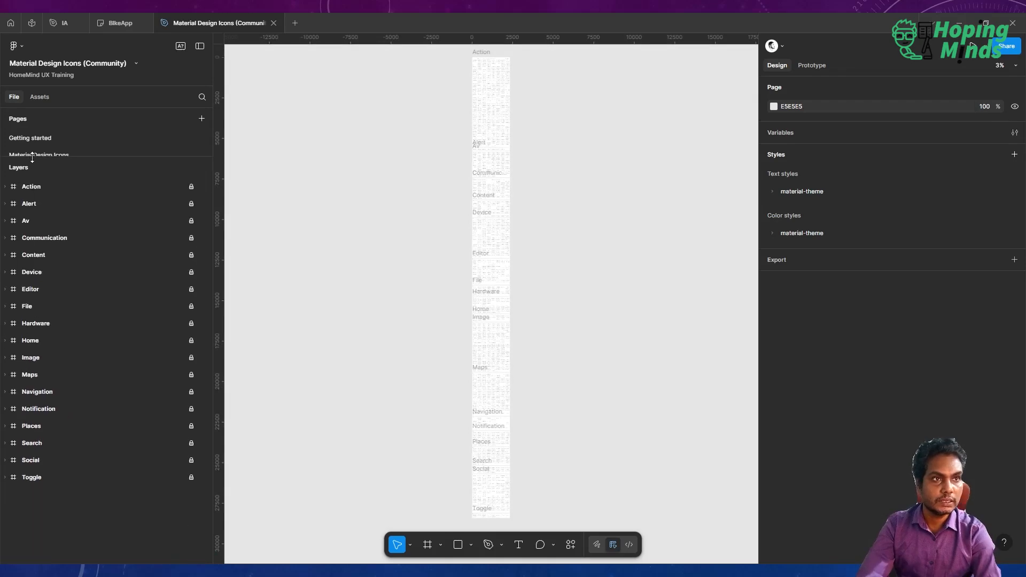
Select all icon category frames from Action to Toggle and unlock each of them.
left_click(38, 192)
left_click(50, 475, "shift")
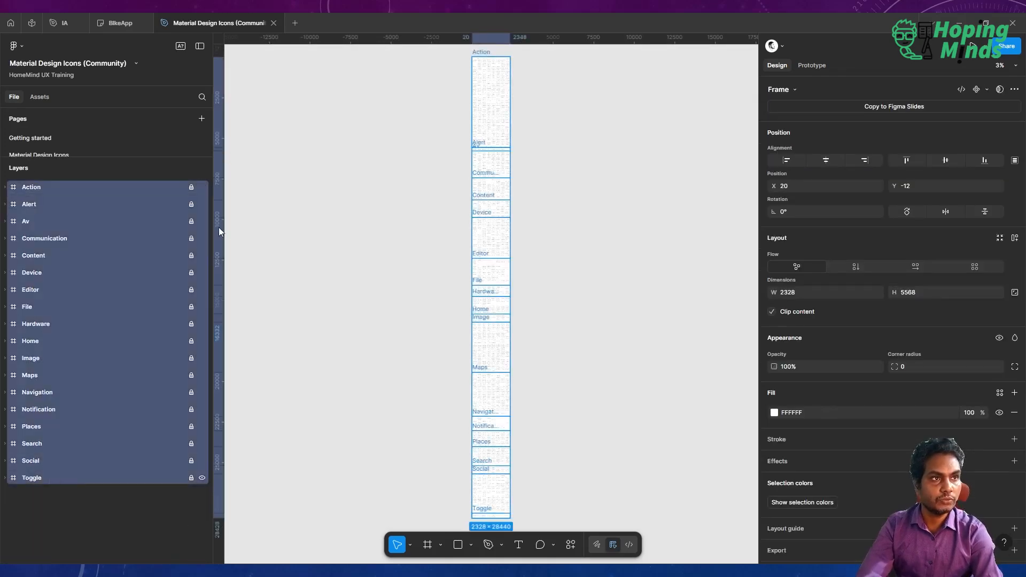
left_click(191, 187)
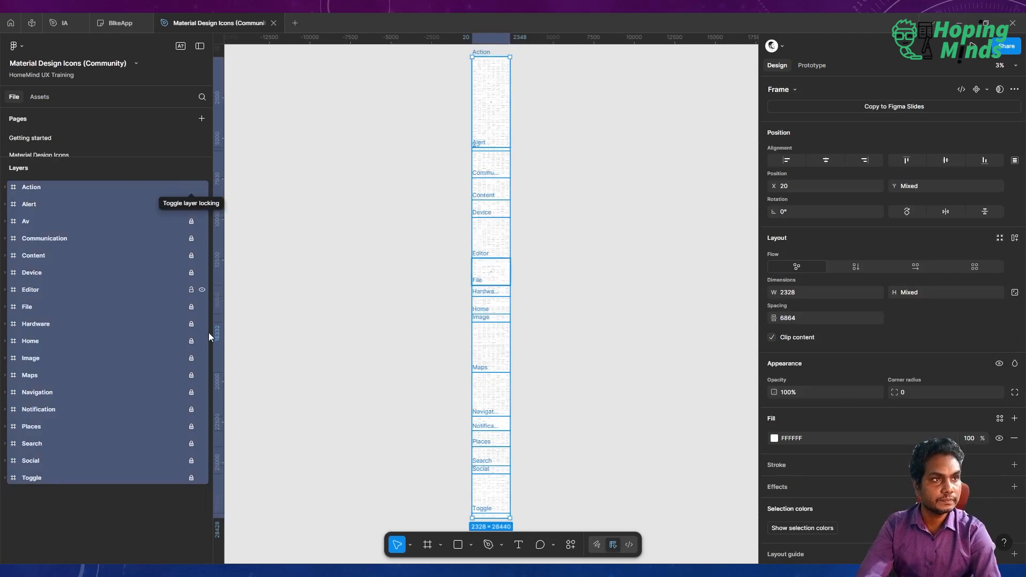
left_click_drag(209, 332, 208, 333)
left_click(191, 426)
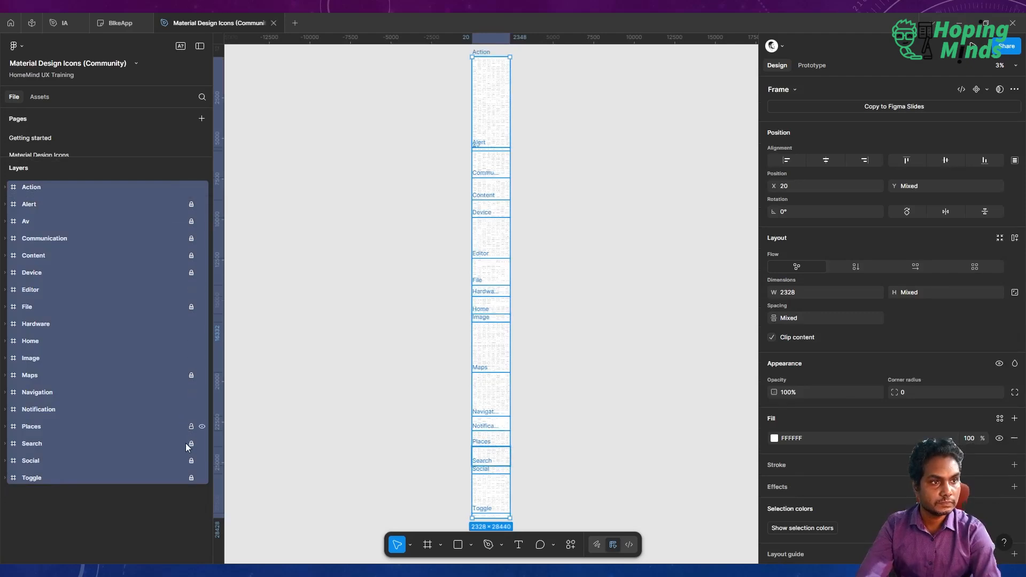
left_click(190, 444)
left_click(191, 460)
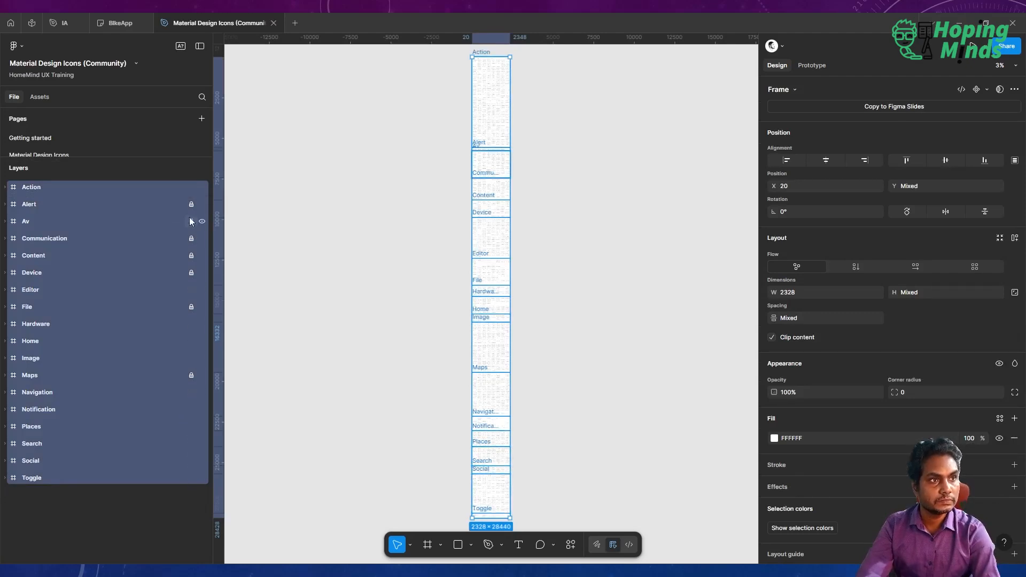
left_click(191, 204)
left_click_drag(201, 267, 201, 271)
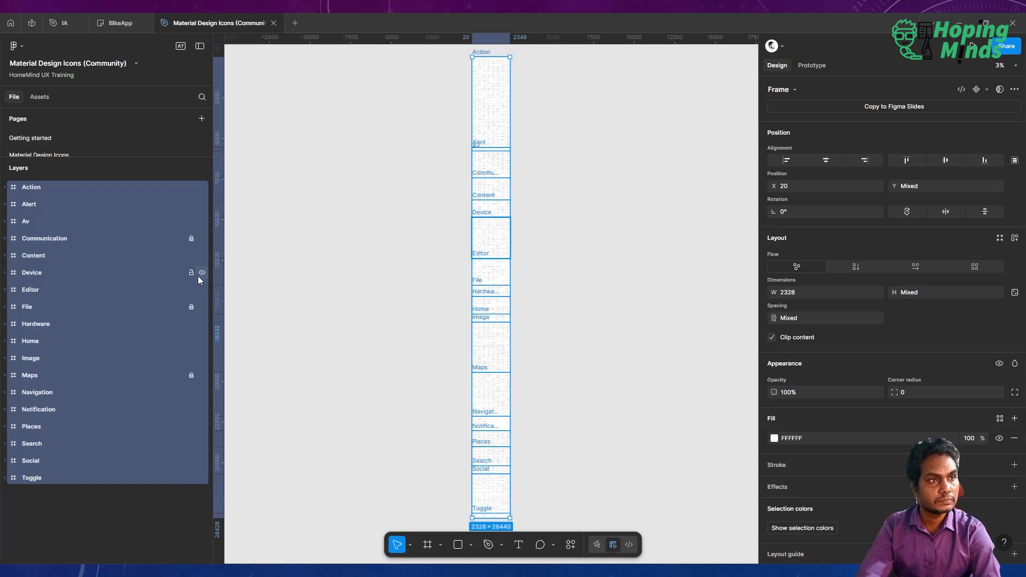
left_click(192, 308)
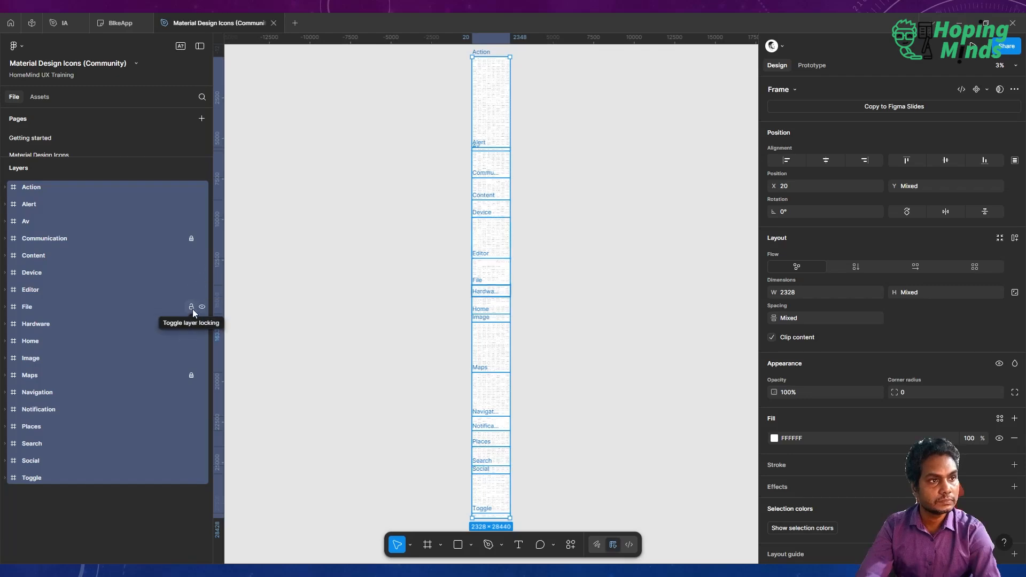
left_click(191, 238)
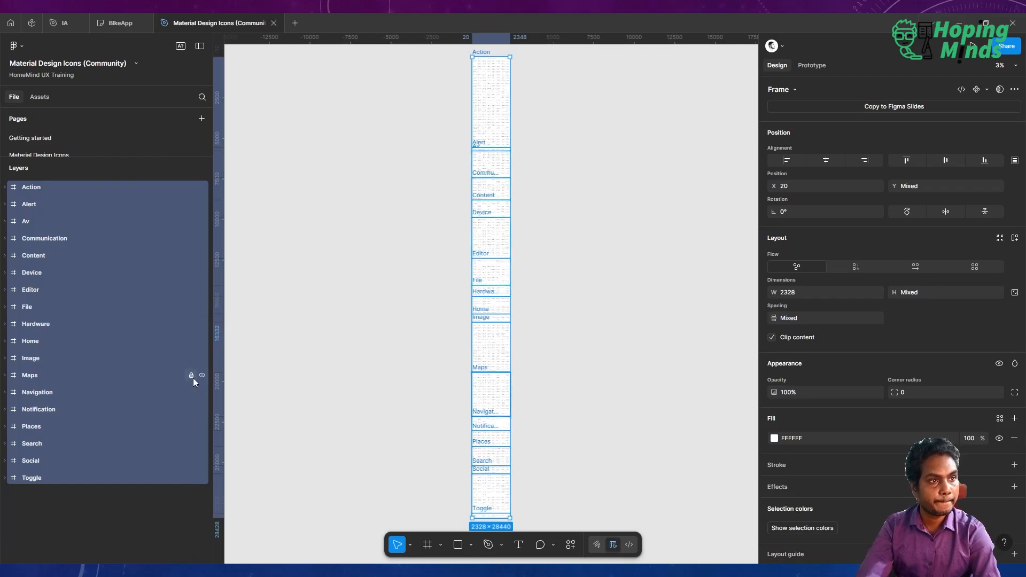
Copy all the icon category frames and paste them onto the Icons page of the IA file.
left_click(384, 316)
scroll(384, 316, "down", 3)
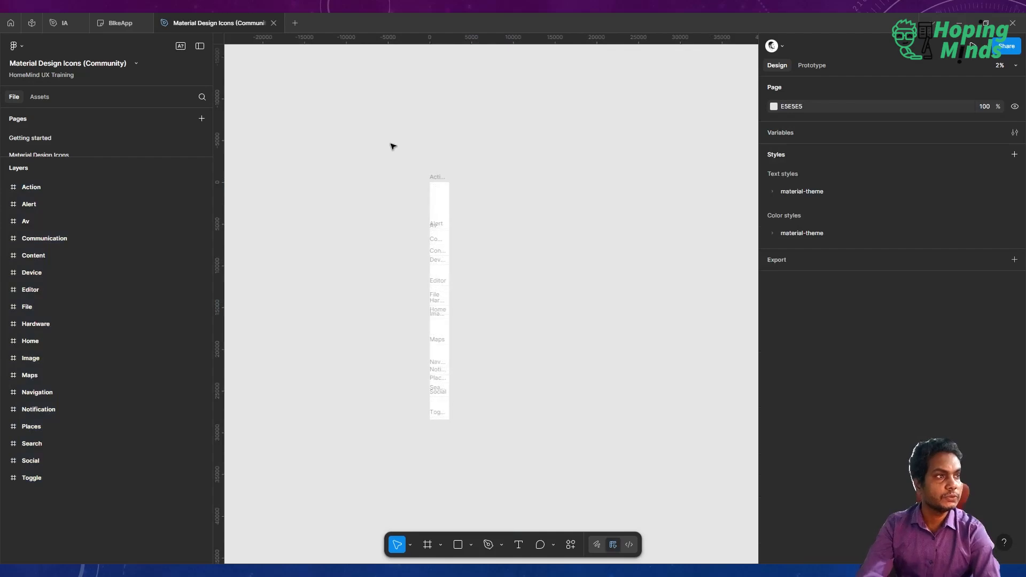
left_click_drag(562, 399, 555, 452)
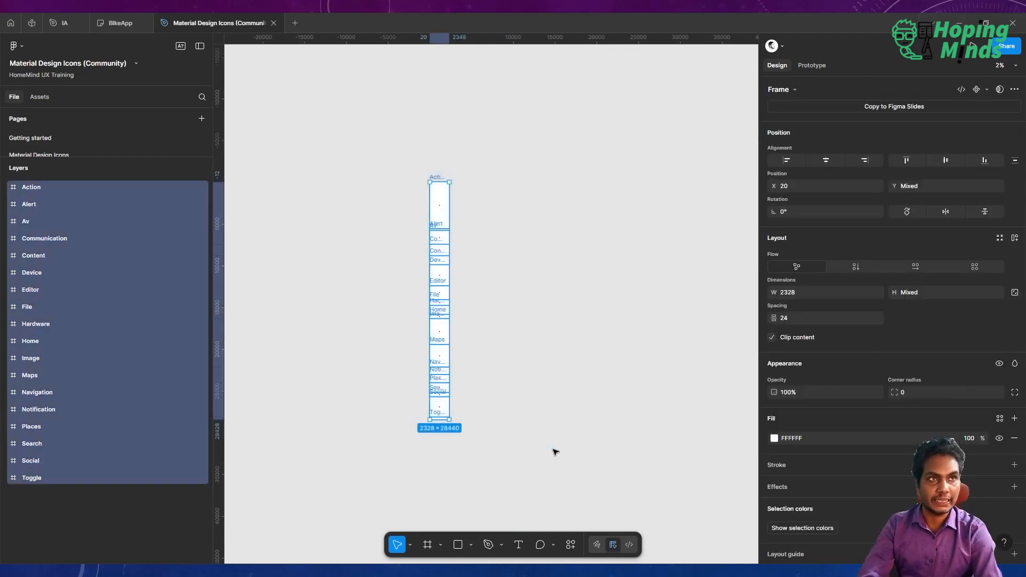
left_click(63, 28)
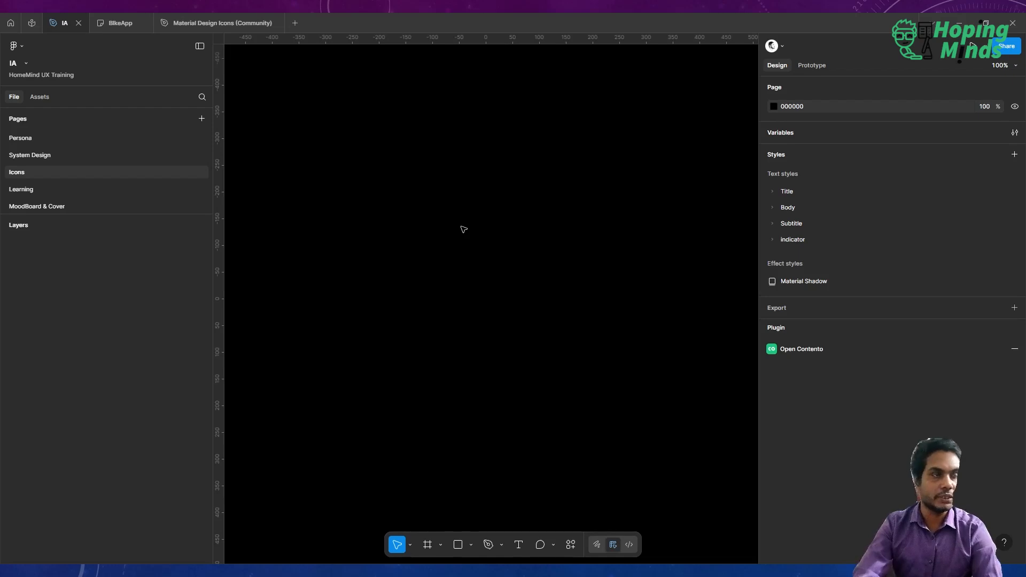
key("ctrl+v")
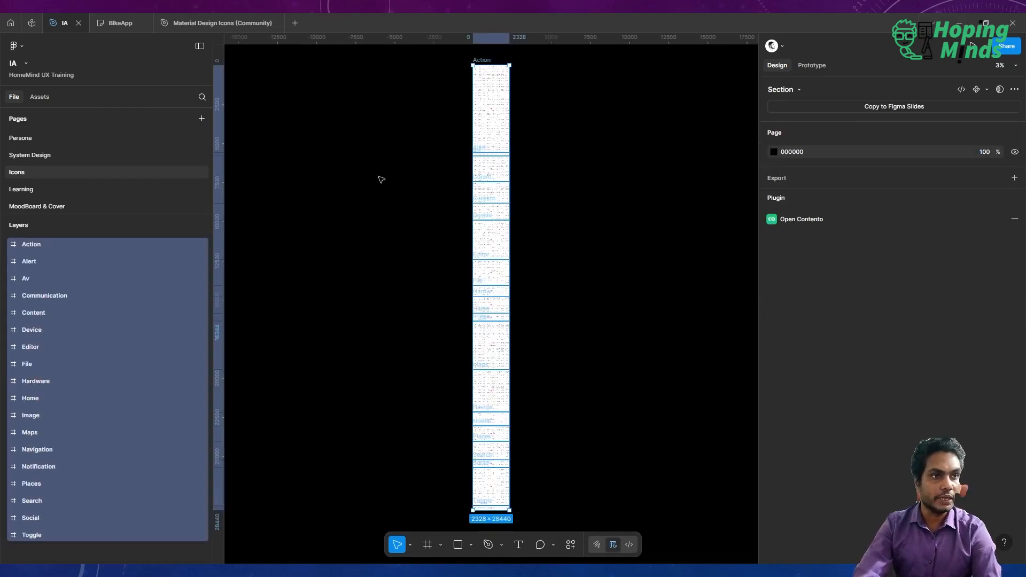
Zoom in to inspect the pasted icon components, then switch to the System Design page.
left_click(495, 135)
scroll(495, 134, "right", 1)
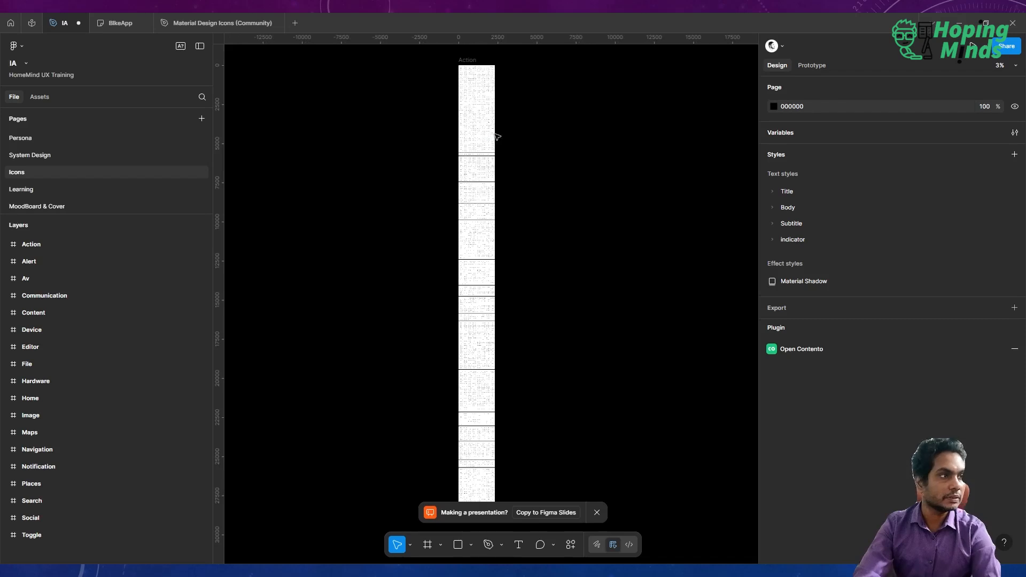
left_click(478, 99)
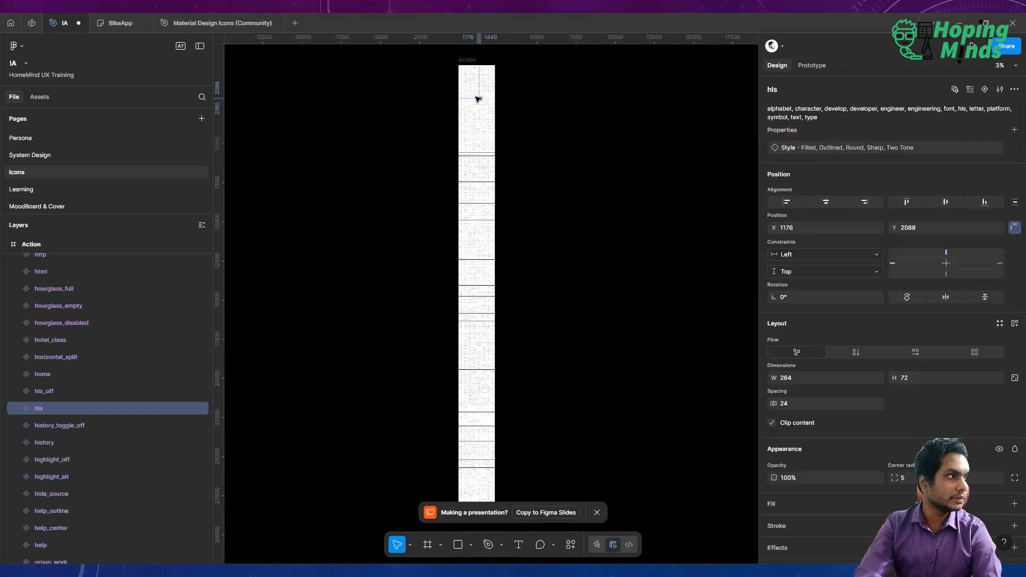
scroll(478, 99, "up", 5)
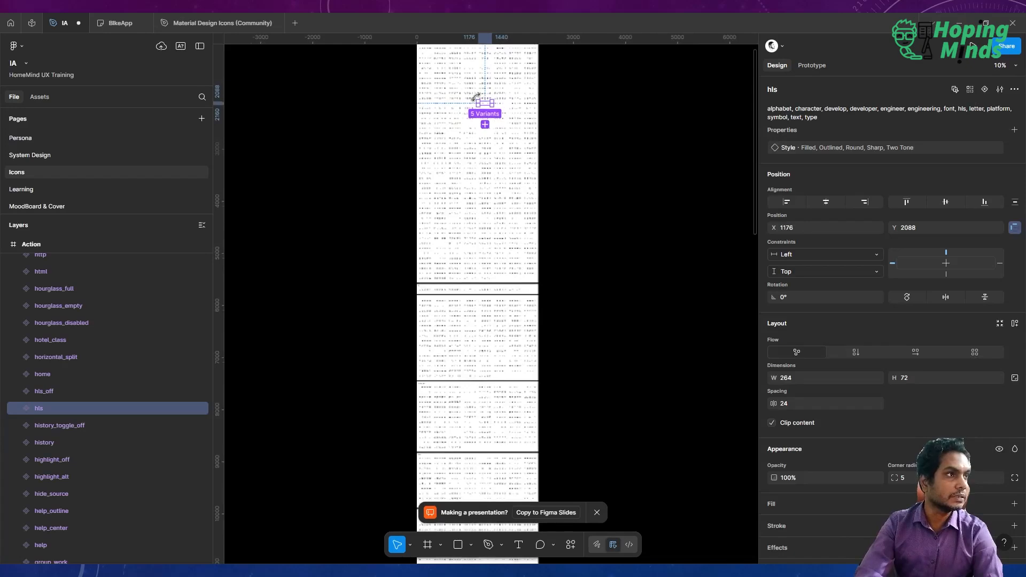
scroll(481, 100, "right", 2)
scroll(480, 100, "up", 2)
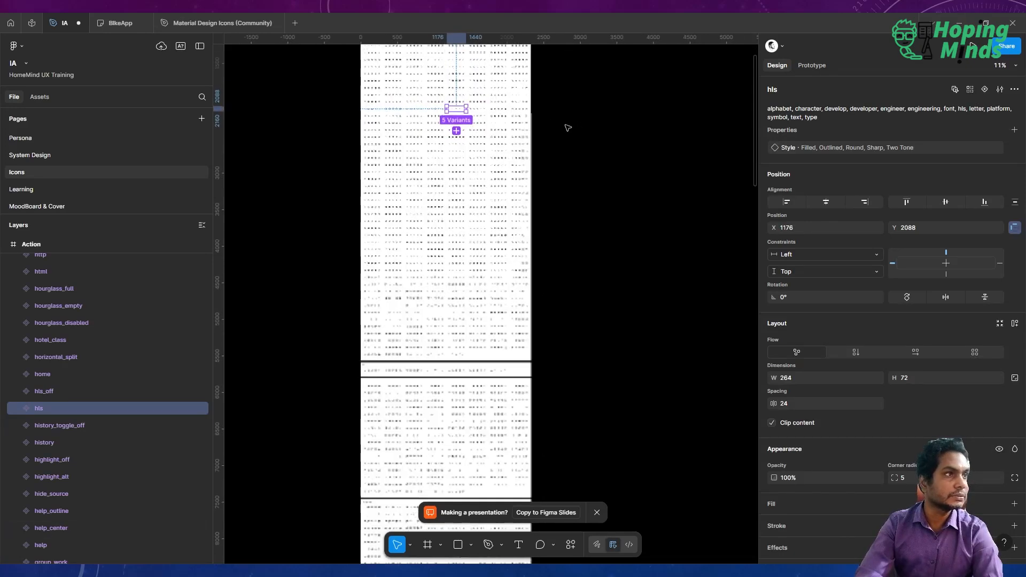
left_click(285, 103)
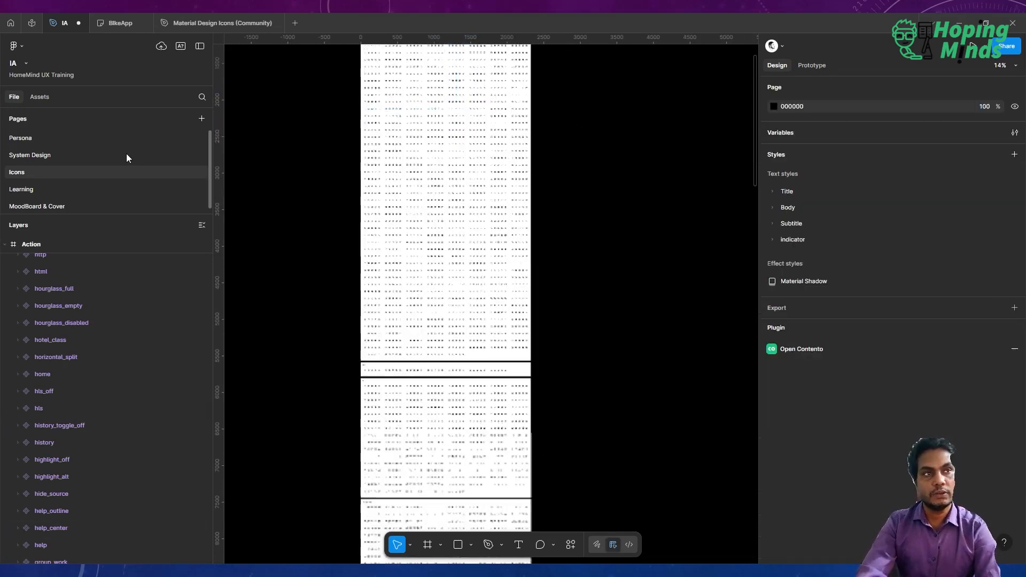
left_click(47, 153)
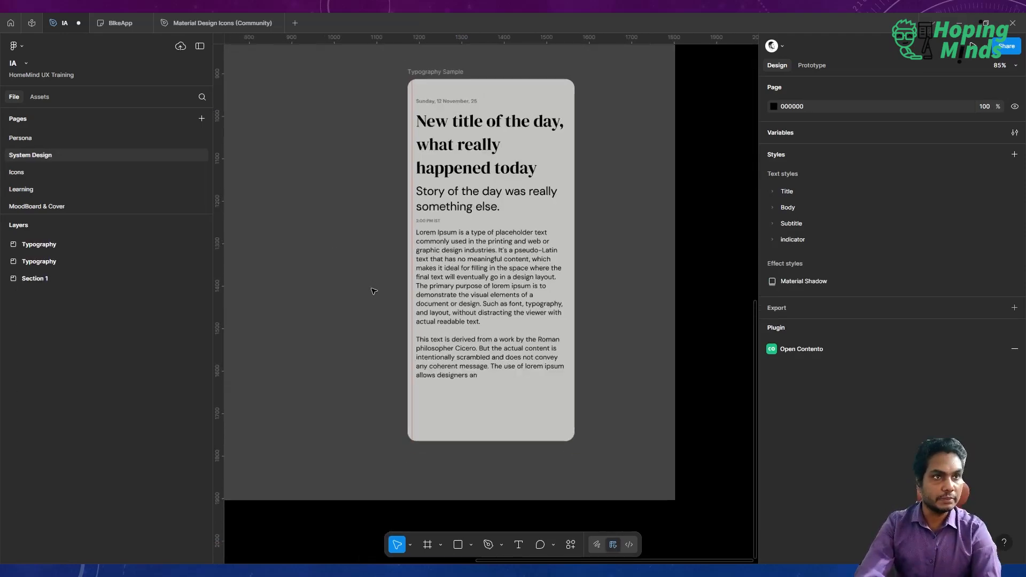
Add a text layer reading Submit below the sample body text and apply the Body normal text style to it.
scroll(373, 291, "down", 2)
scroll(373, 291, "left", 1)
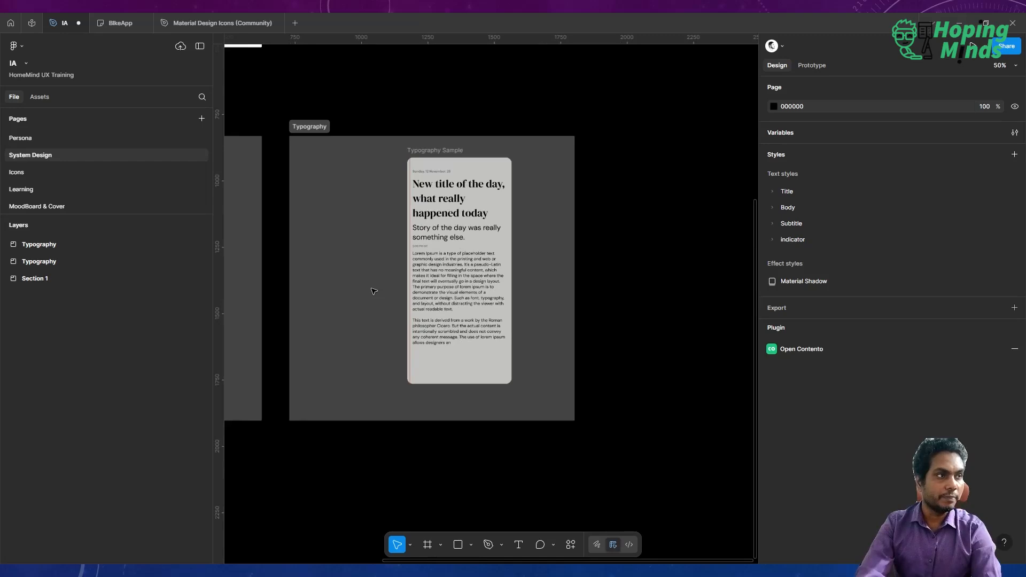
scroll(373, 291, "left", 2)
scroll(373, 291, "down", 1)
scroll(373, 292, "right", 1)
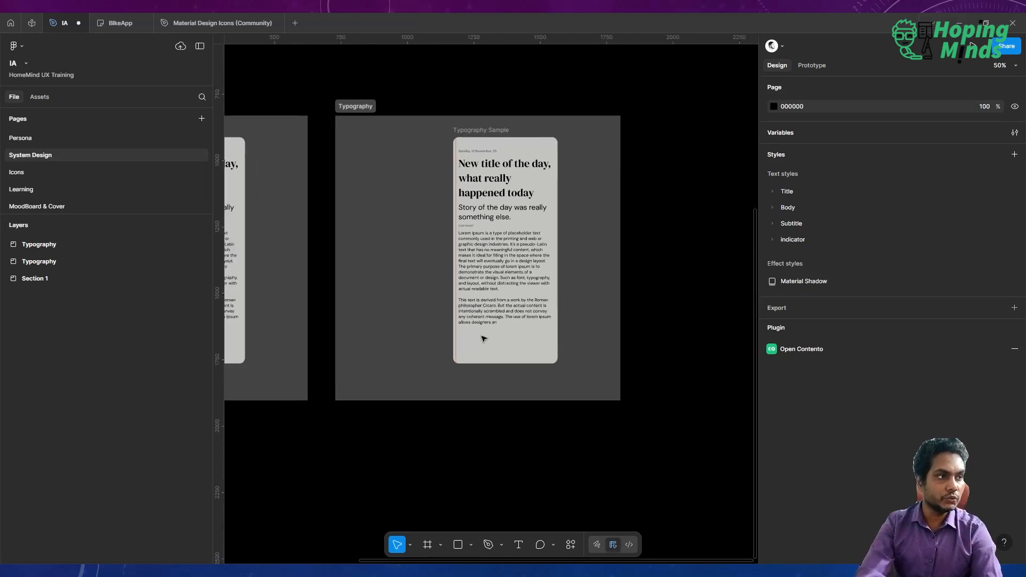
scroll(483, 339, "up", 5)
scroll(483, 338, "down", 1)
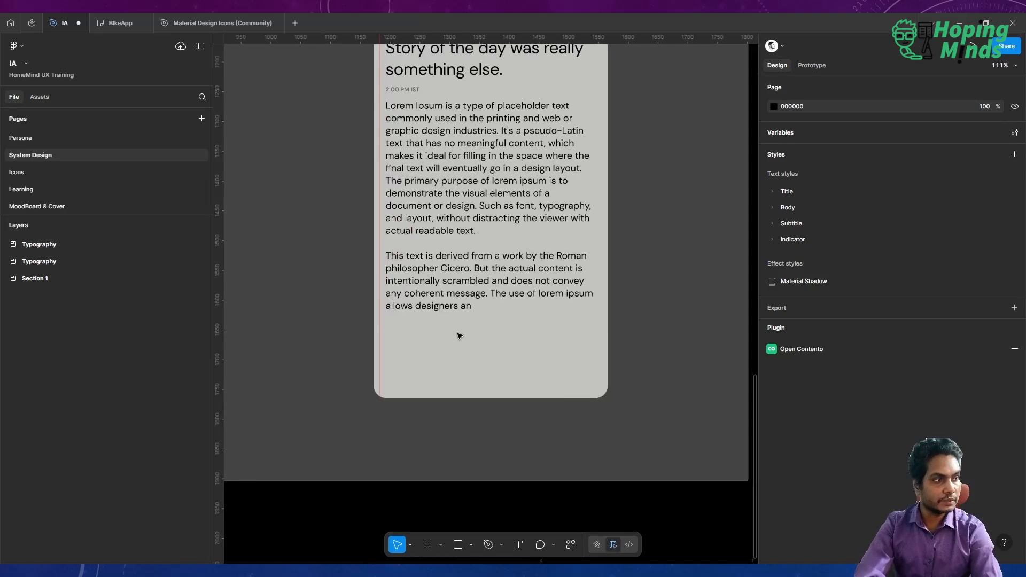
key("t")
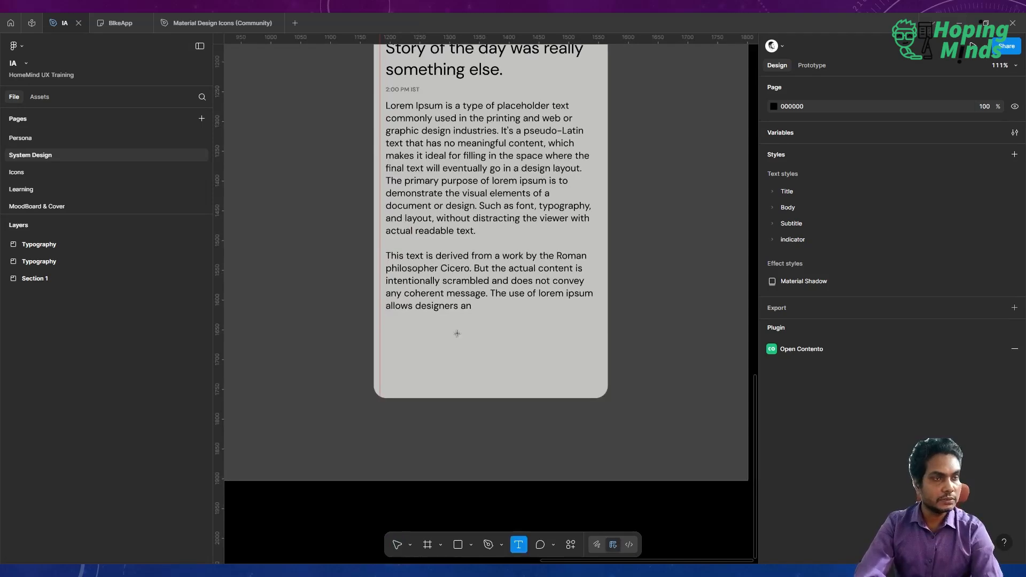
left_click(426, 339)
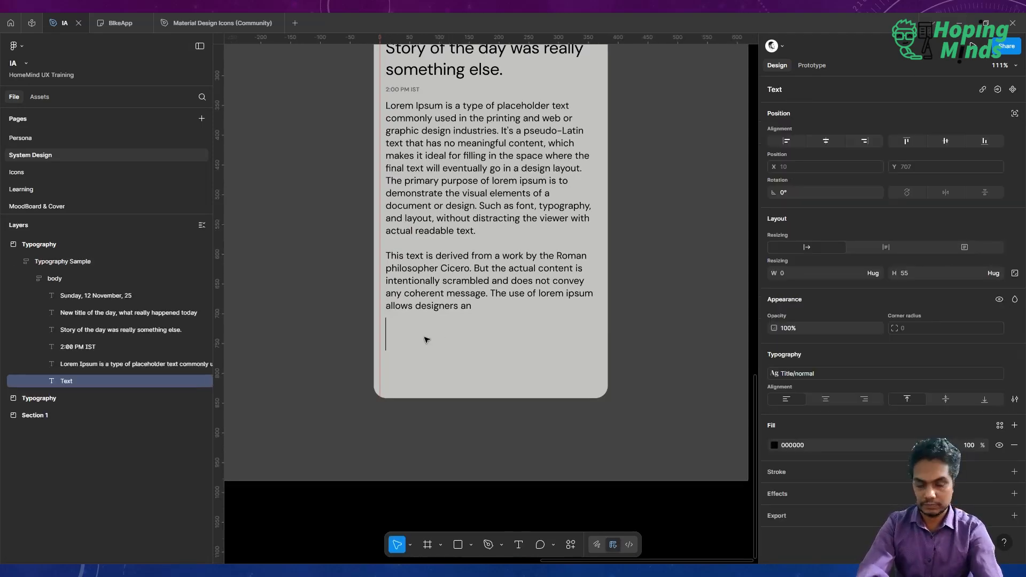
type("Su")
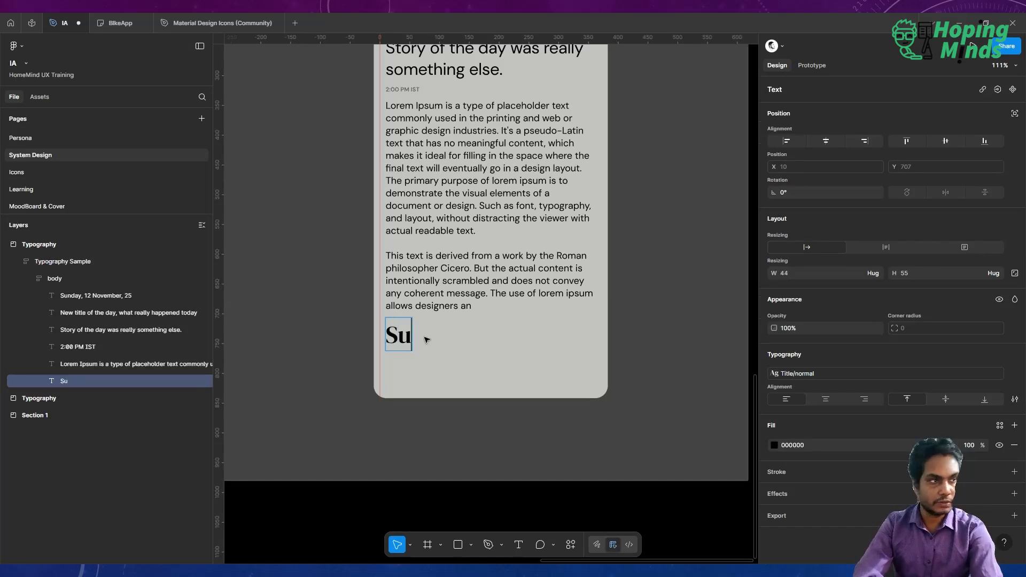
type("bmi")
key("BackSpace")
key("BackSpace")
type("bmit")
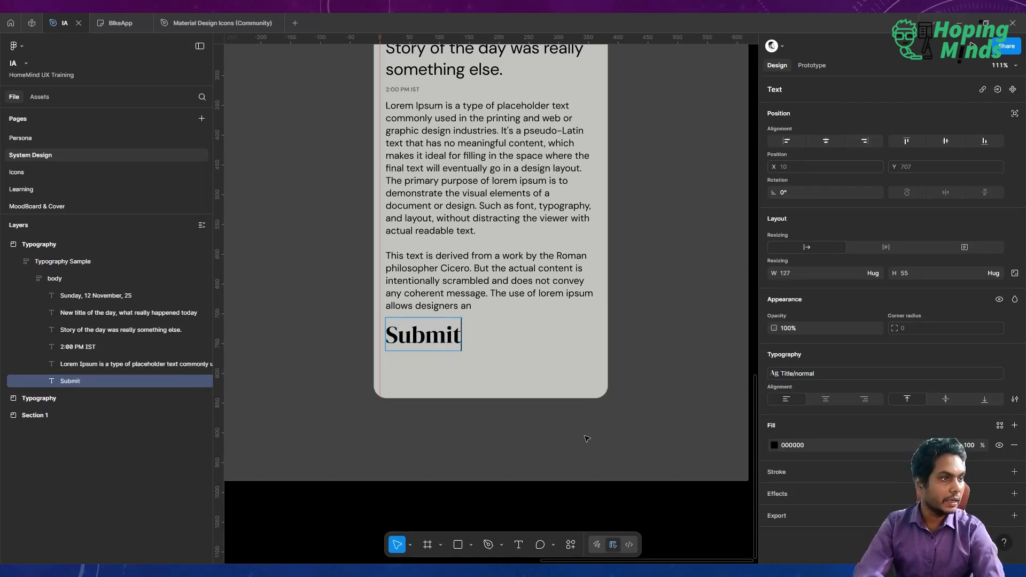
key("Escape")
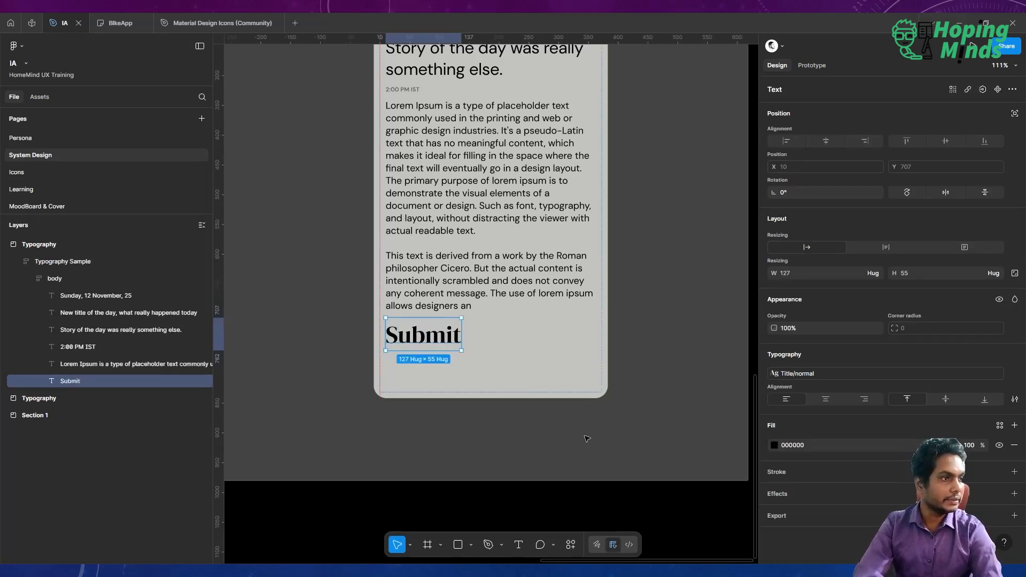
left_click(795, 374)
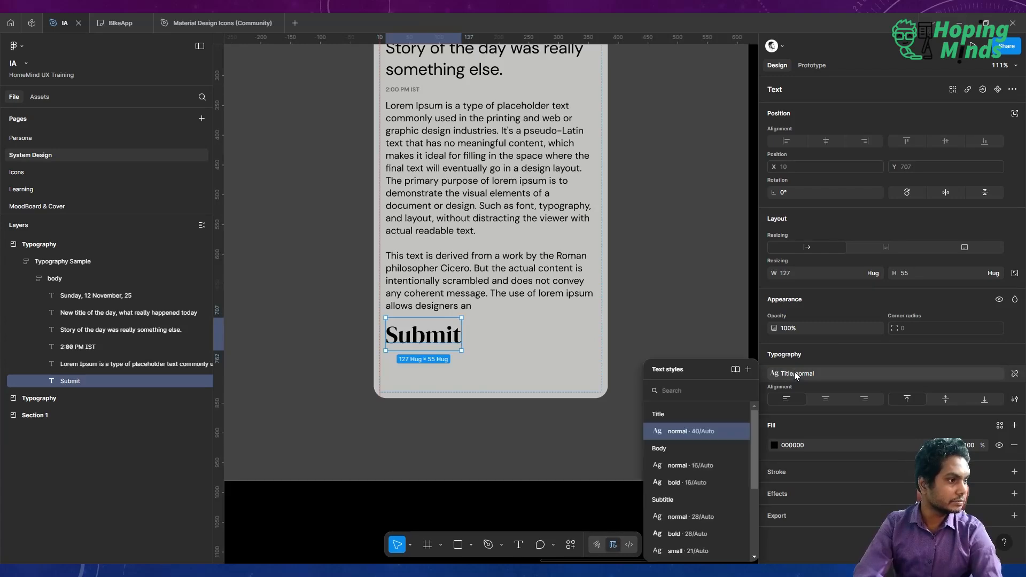
left_click(690, 465)
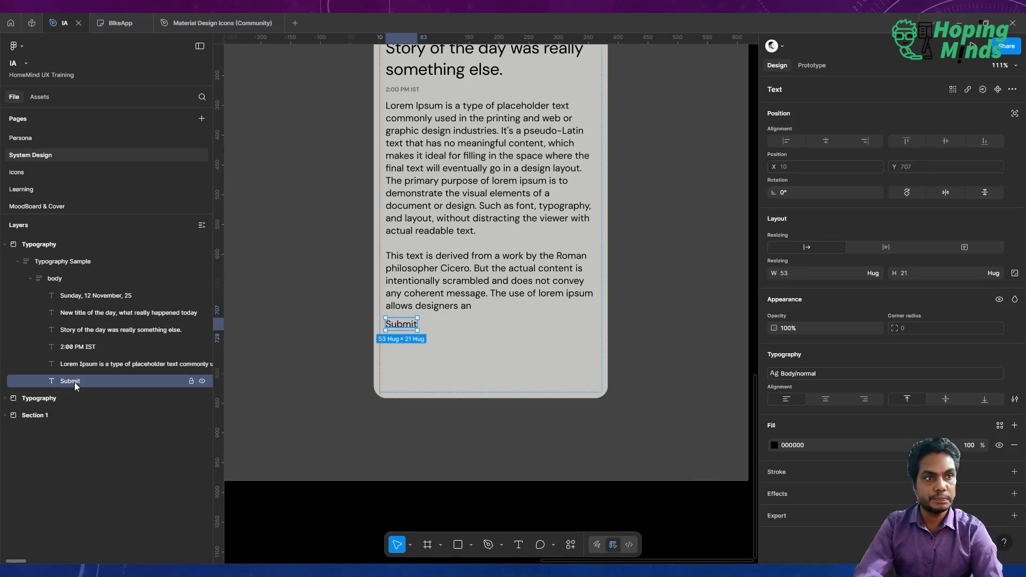
Wrap the Submit text in an auto layout frame and rename the frame button.
key("shift+a")
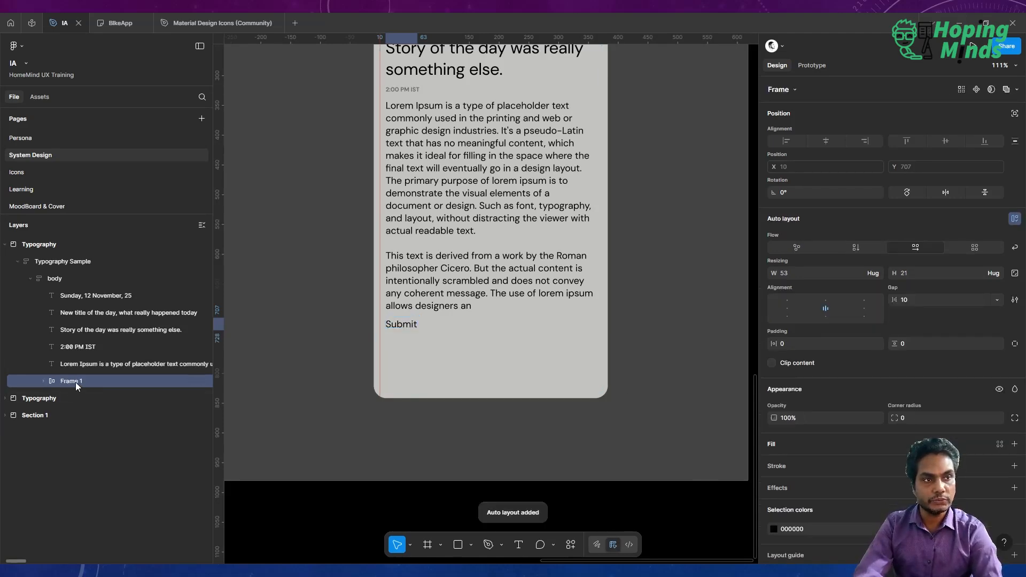
double_click(73, 380)
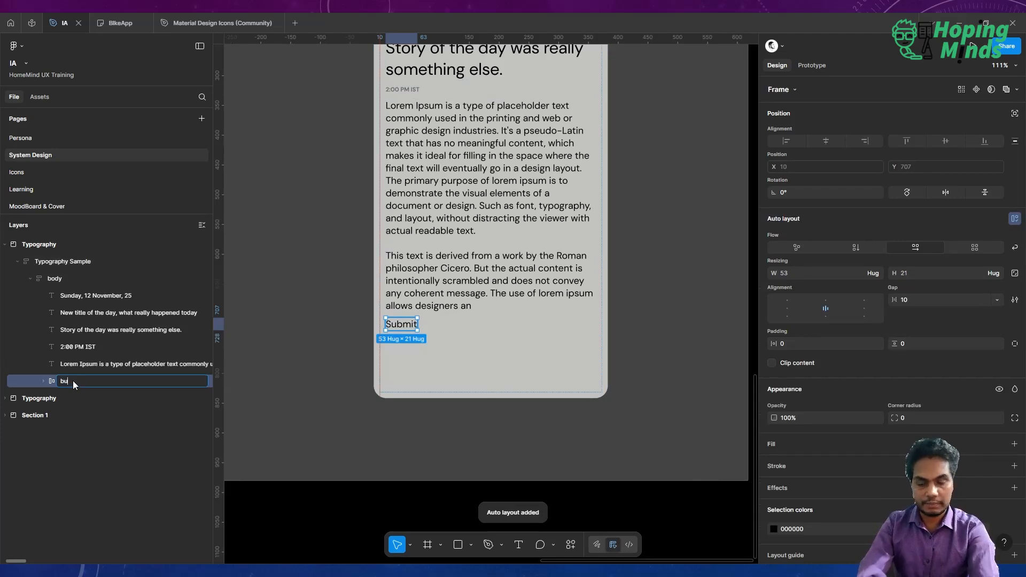
type("button")
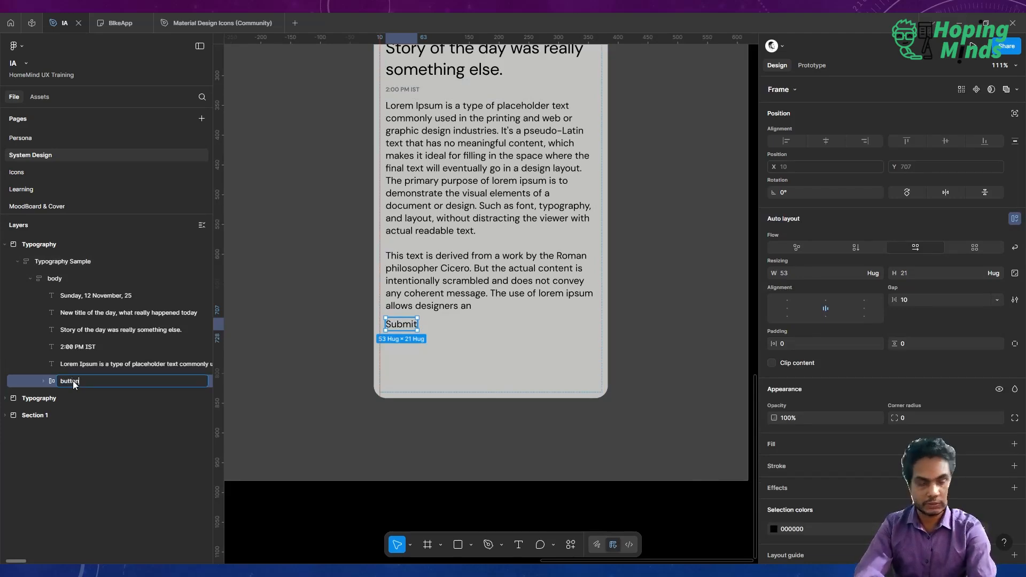
key("Return")
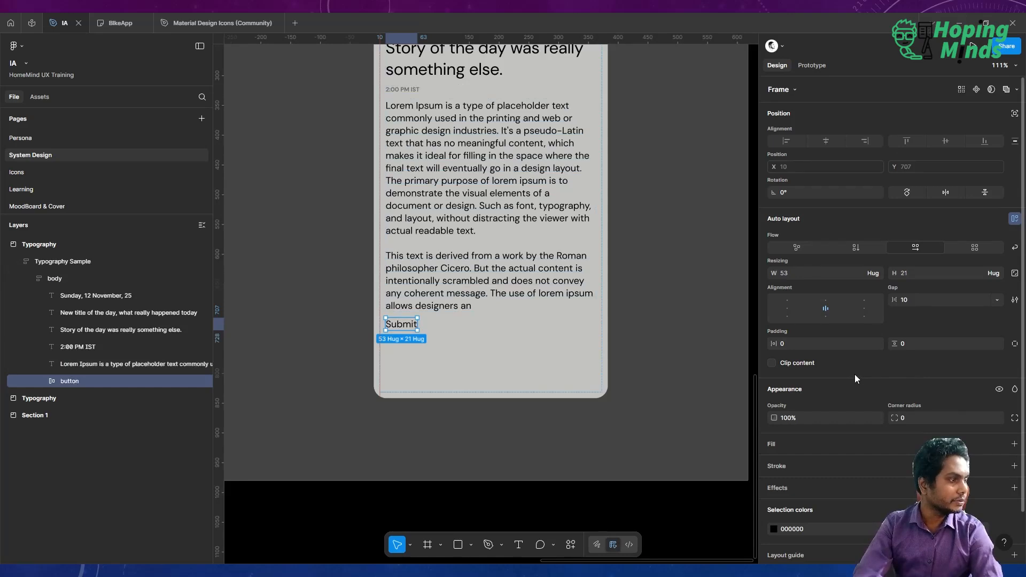
Bind the button's horizontal padding to the Big spaces variable and its vertical padding to the Small spaces variable.
left_click(877, 344)
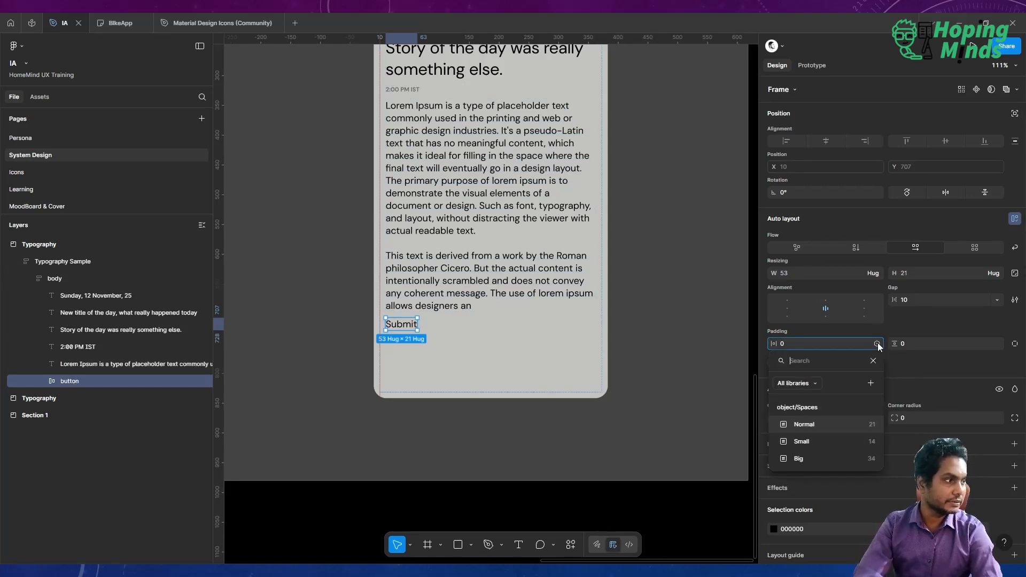
left_click(847, 460)
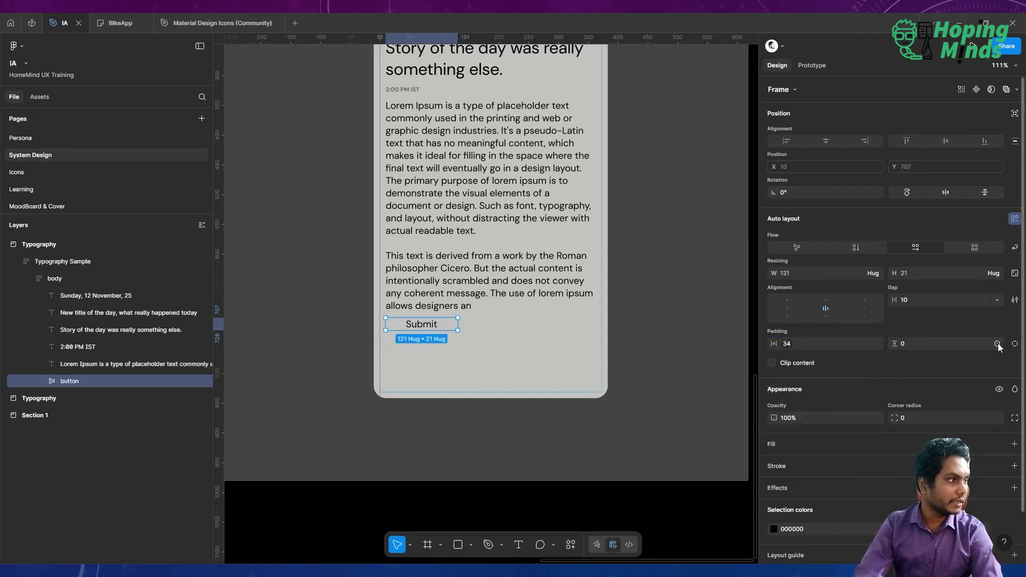
left_click(997, 344)
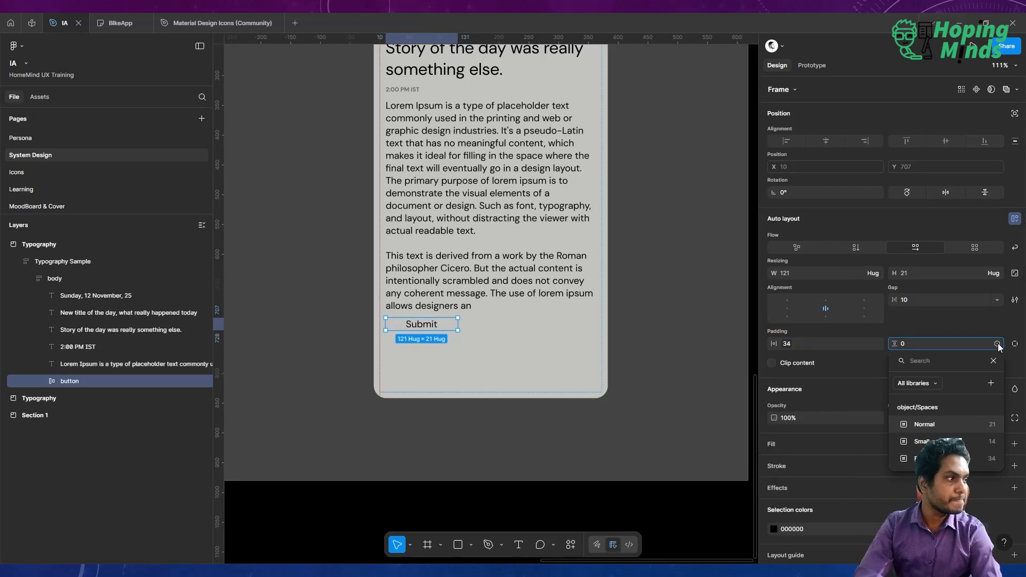
left_click(963, 441)
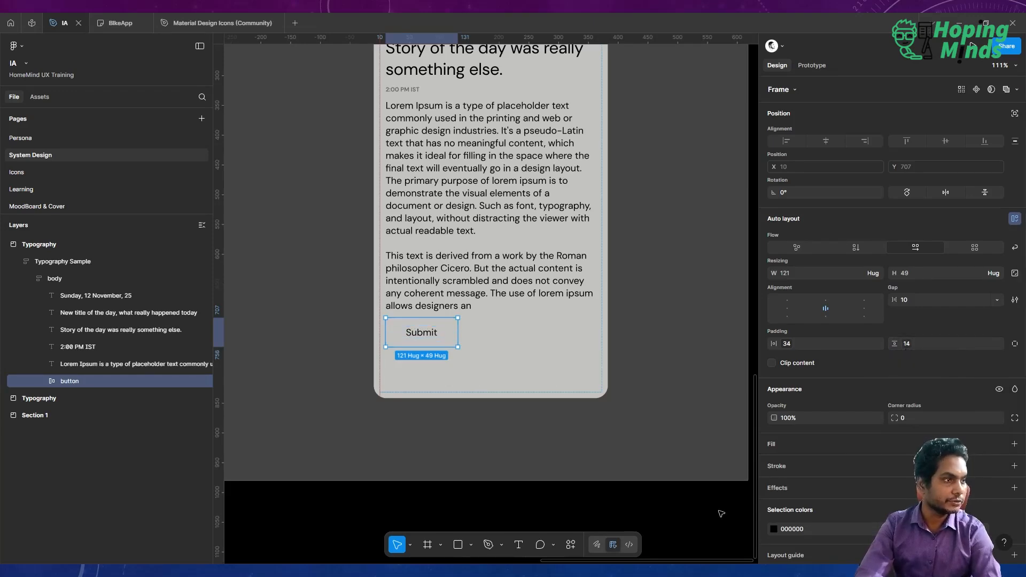
key("Escape")
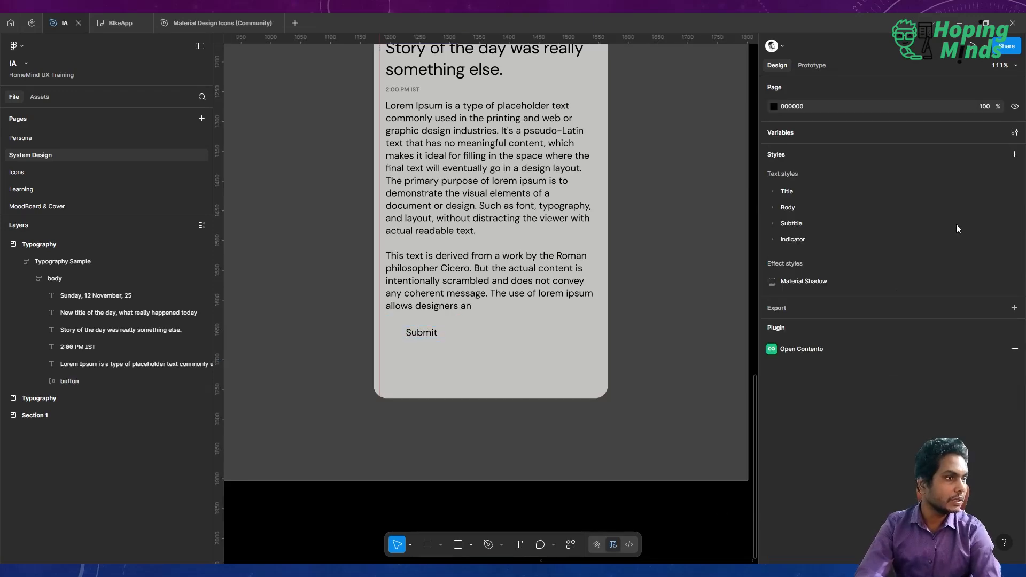
Duplicate the Small variable in the Sizes collection's Spaces group, naming the copy smaller with value 7.
left_click(1014, 133)
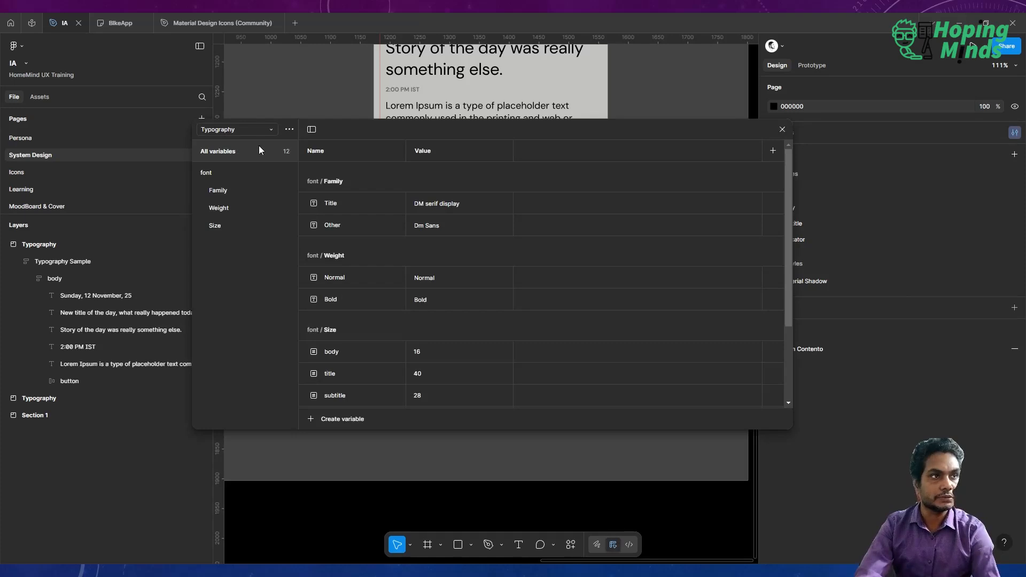
left_click(242, 132)
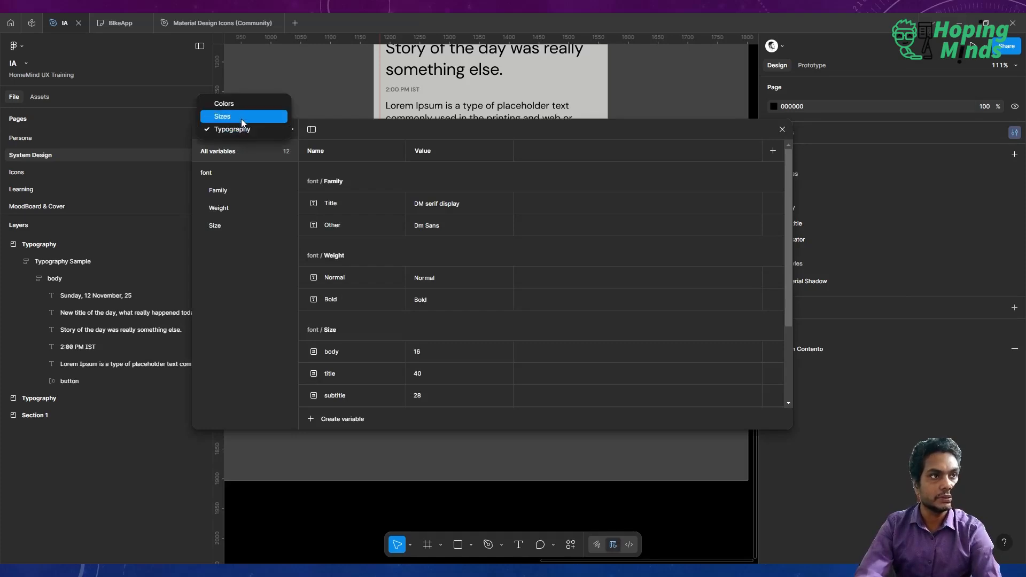
left_click(239, 116)
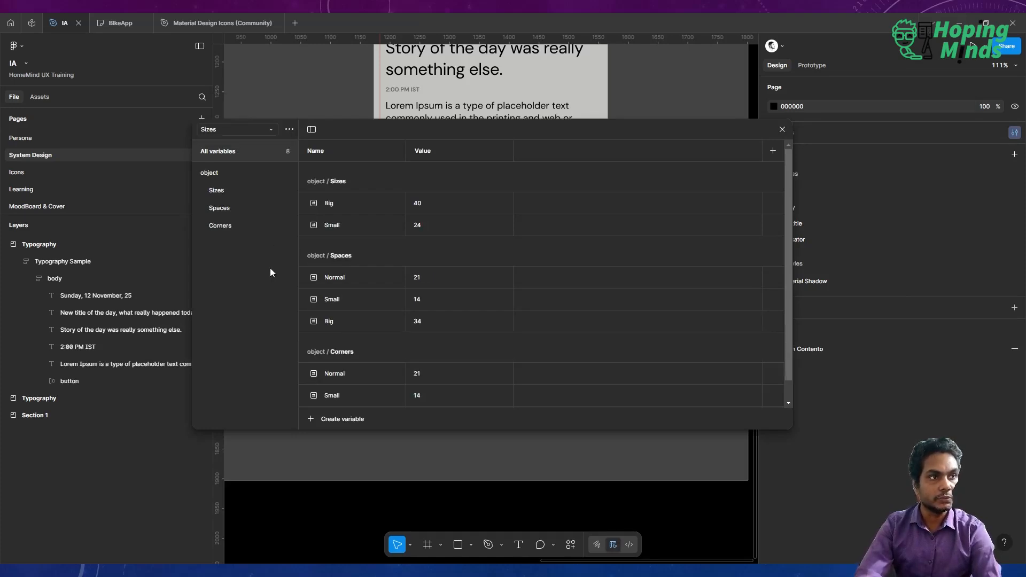
left_click(245, 213)
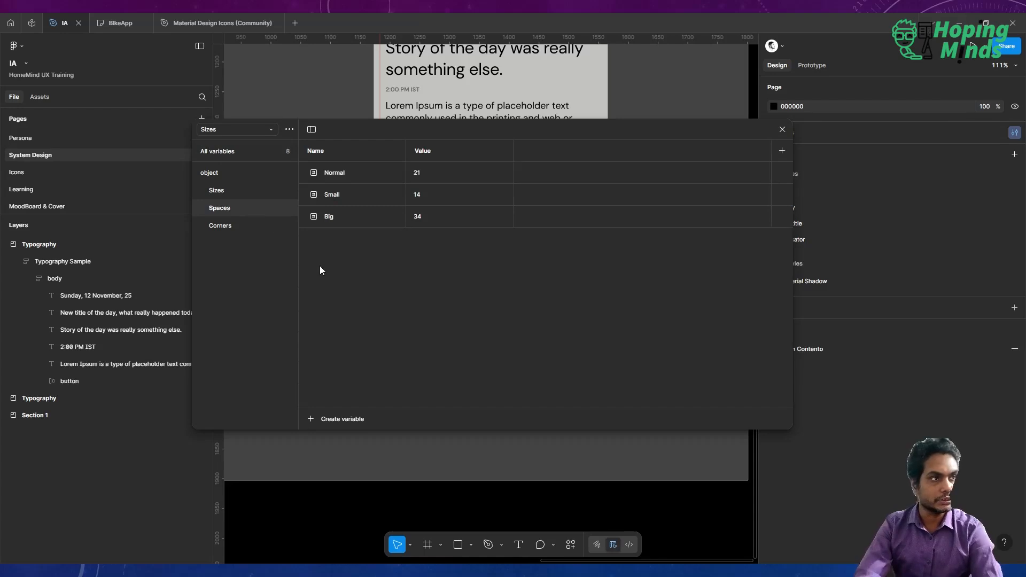
left_click(365, 200)
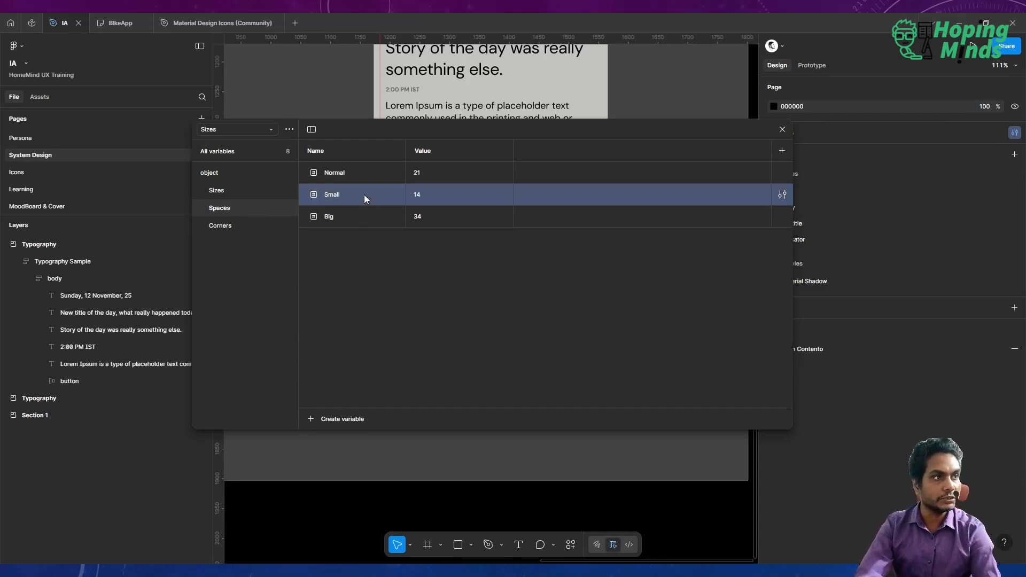
key("ctrl+d")
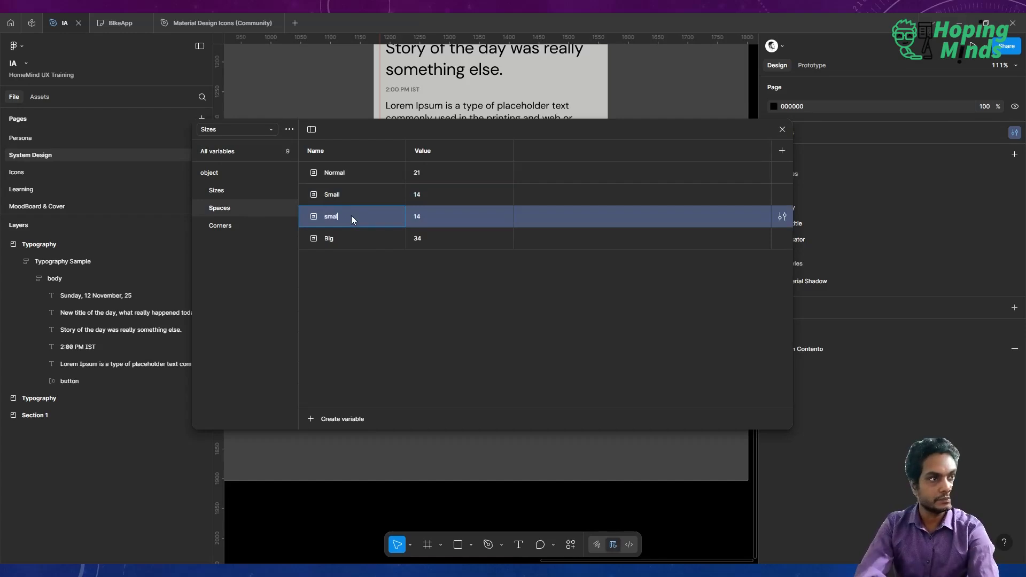
type("smaller")
left_click(418, 220)
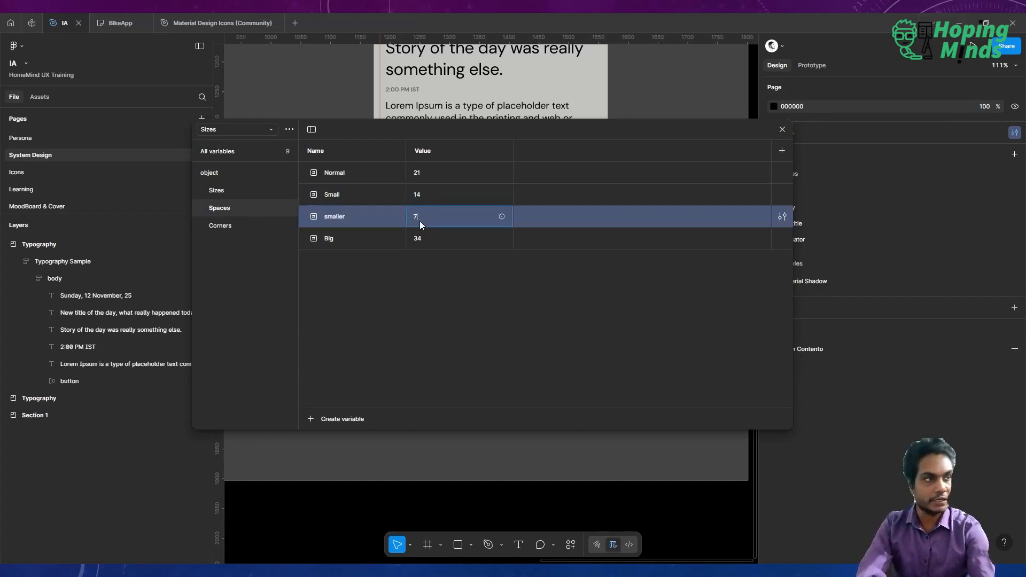
key("Return")
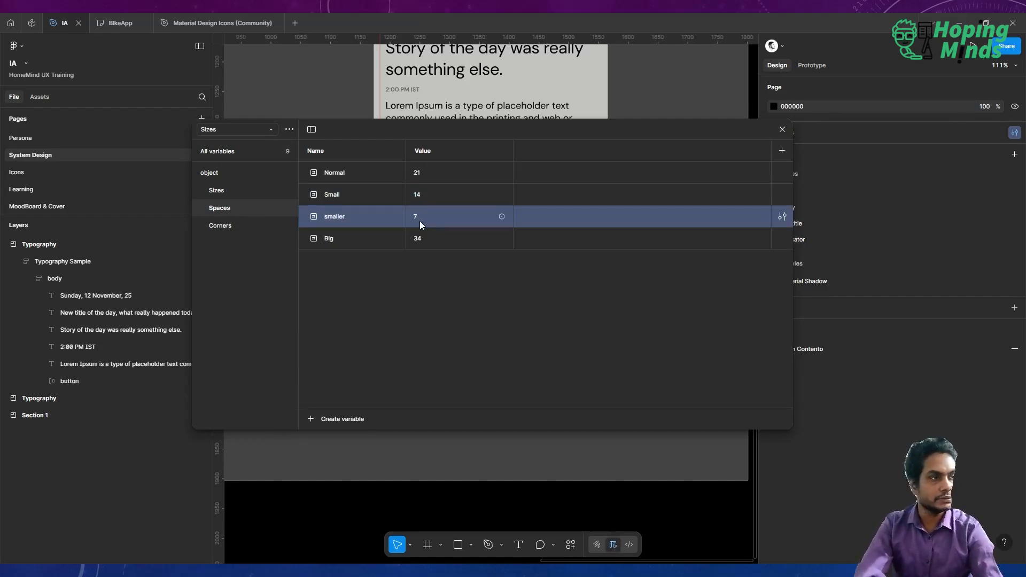
Bind the button's vertical padding to the new smaller spaces variable.
left_click(782, 130)
left_click(418, 337)
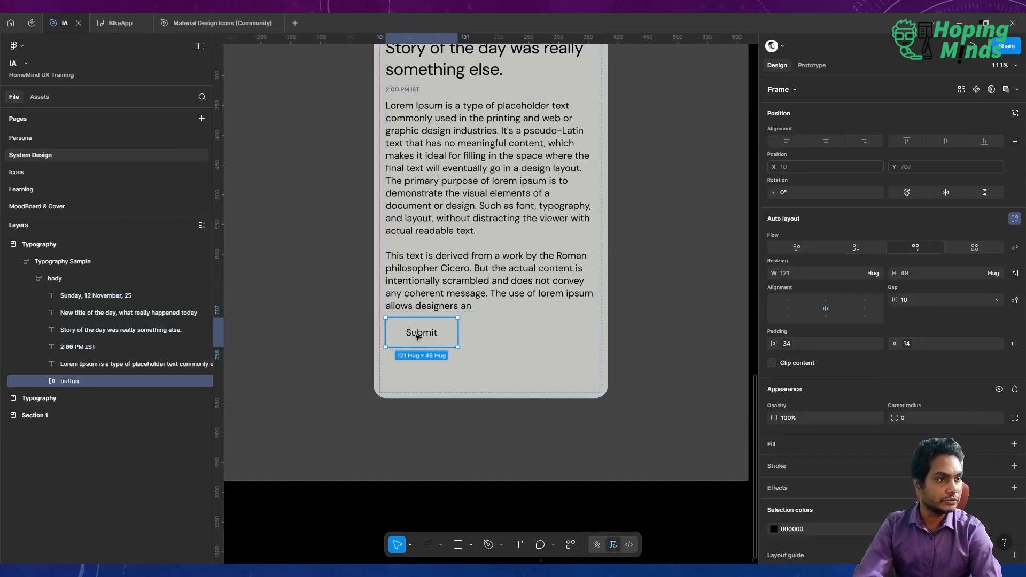
left_click(906, 344)
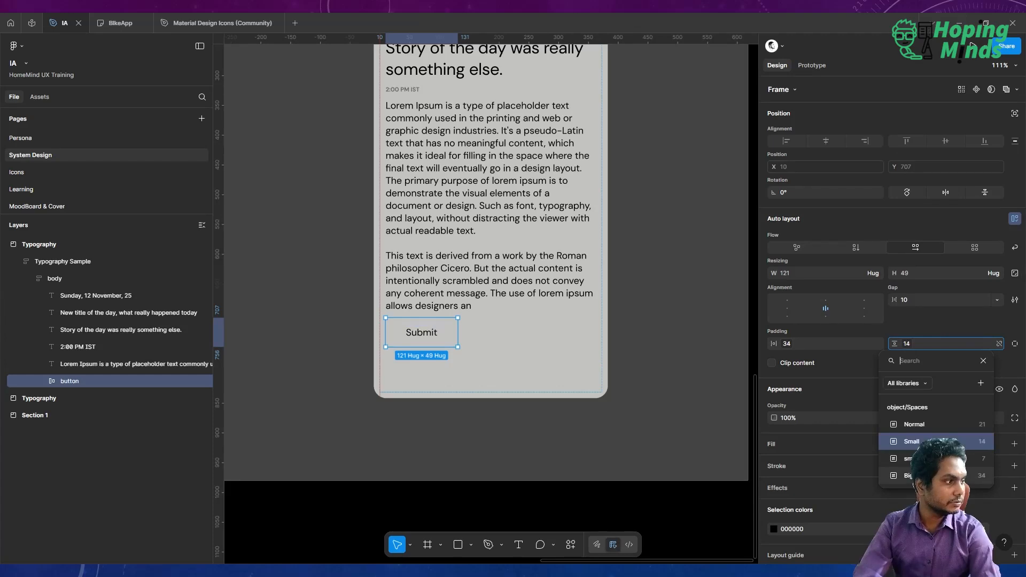
left_click(936, 459)
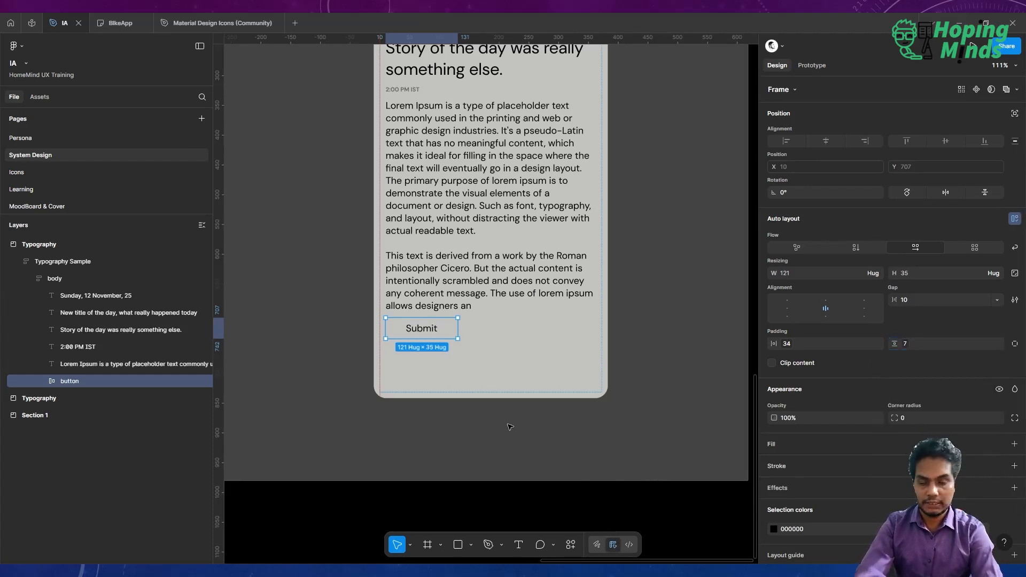
Move the button out of the Typography Sample frame onto the section and delete the Typography Sample frame.
scroll(509, 426, "left", 5)
scroll(509, 426, "down", 1)
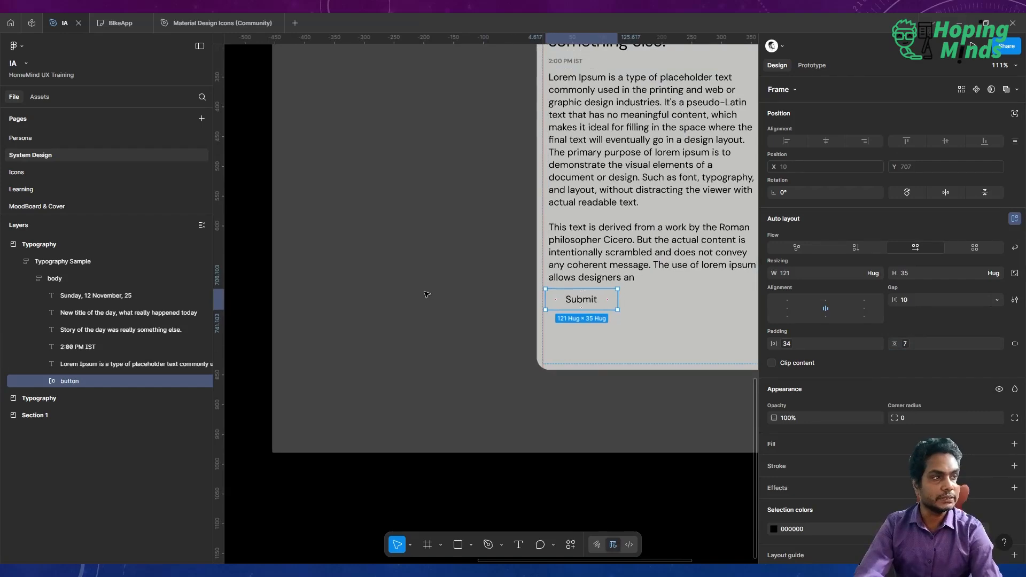
left_click_drag(585, 300, 411, 303)
scroll(417, 309, "down", 3)
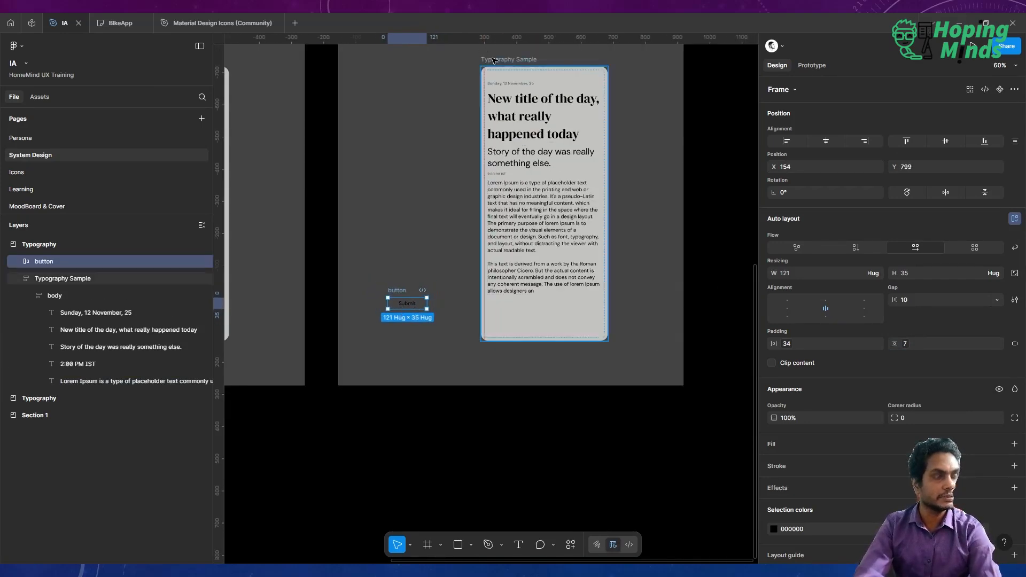
left_click(495, 61)
key("Delete")
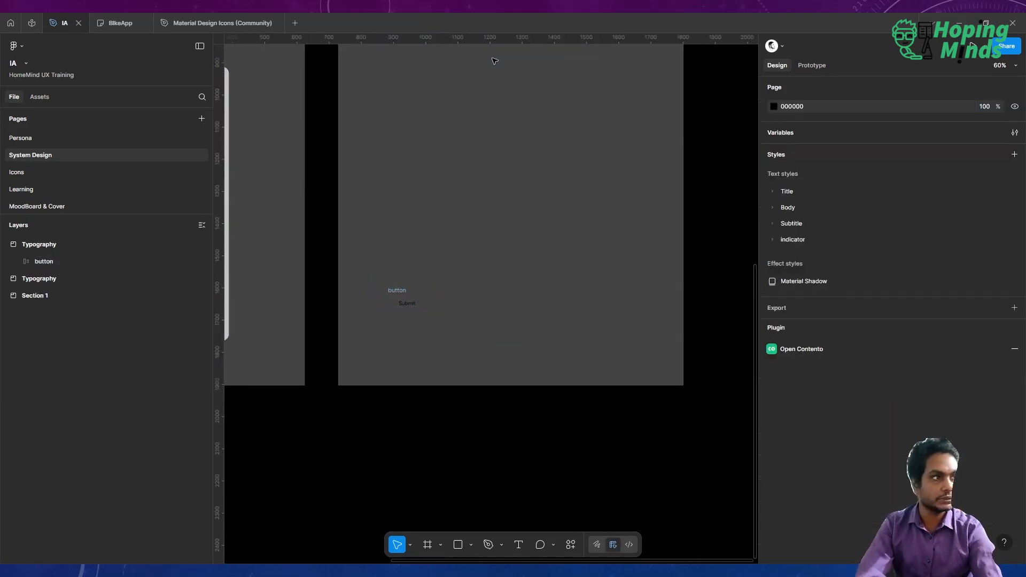
Wrap the button in a new auto layout frame.
left_click(402, 293)
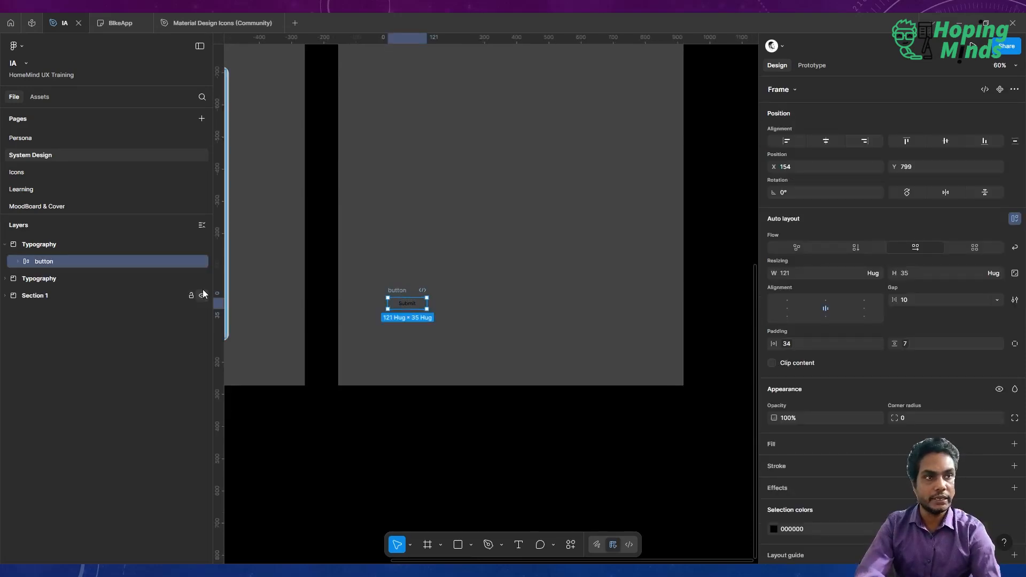
key("shift+a")
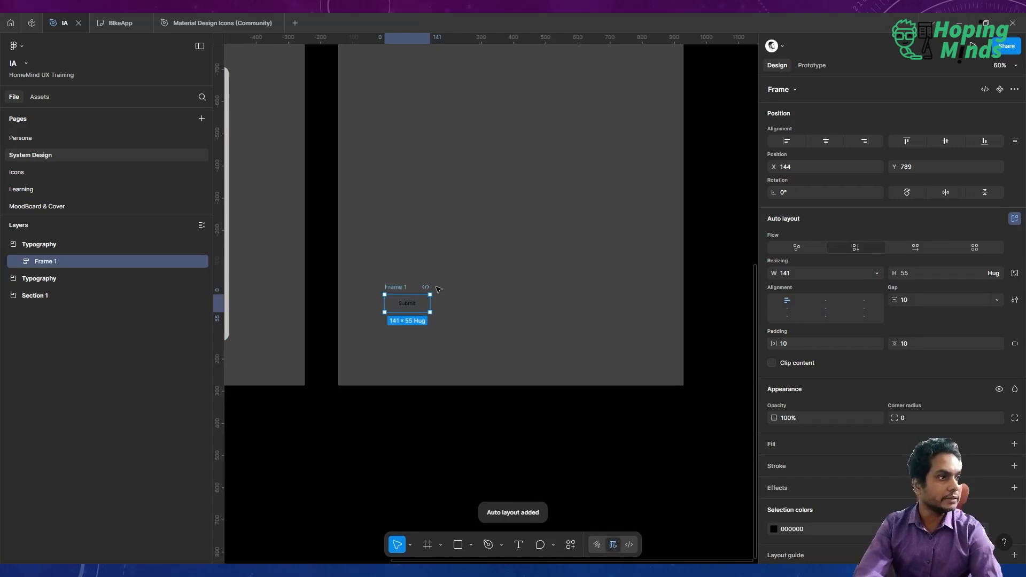
Enlarge the wrapper frame to about 728 × 845 and rename it button components.
left_click_drag(417, 152, 618, 97)
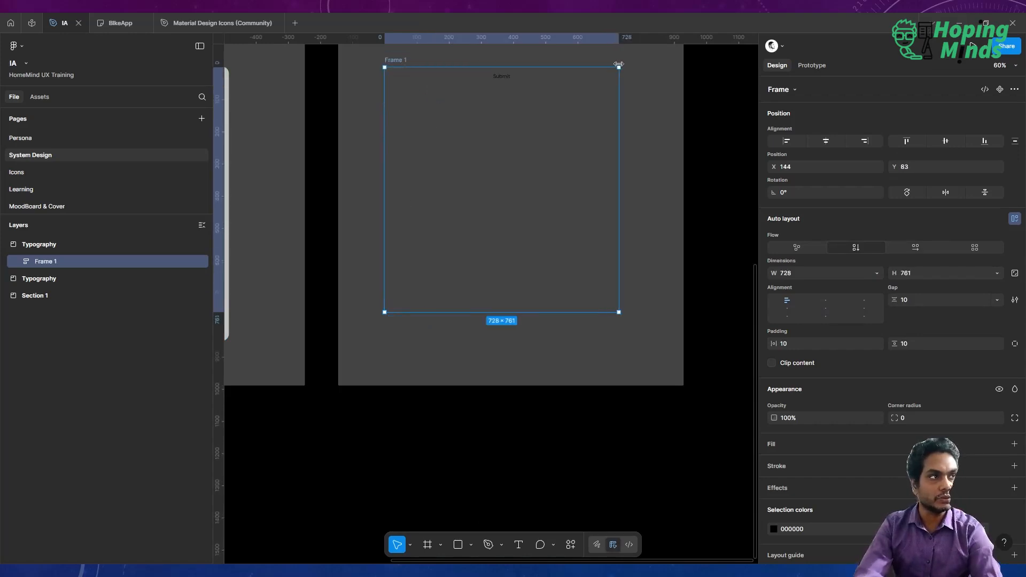
left_click_drag(533, 374, 527, 338)
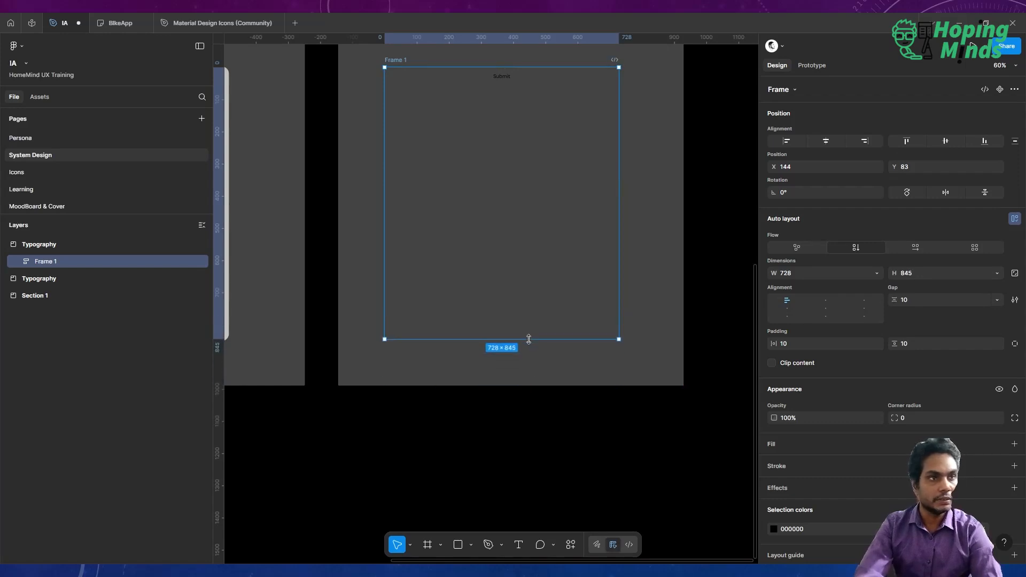
double_click(37, 261)
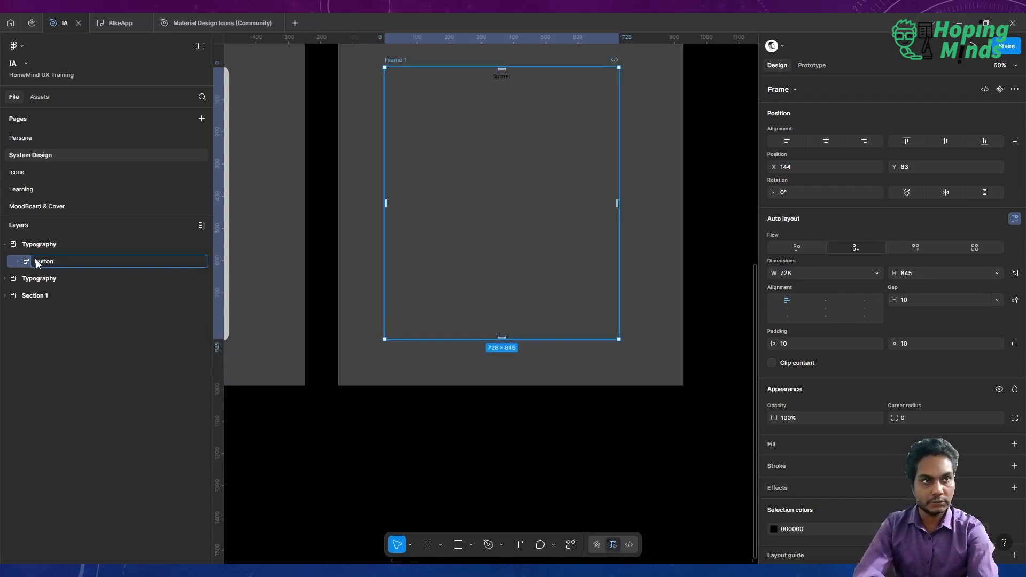
type("button components")
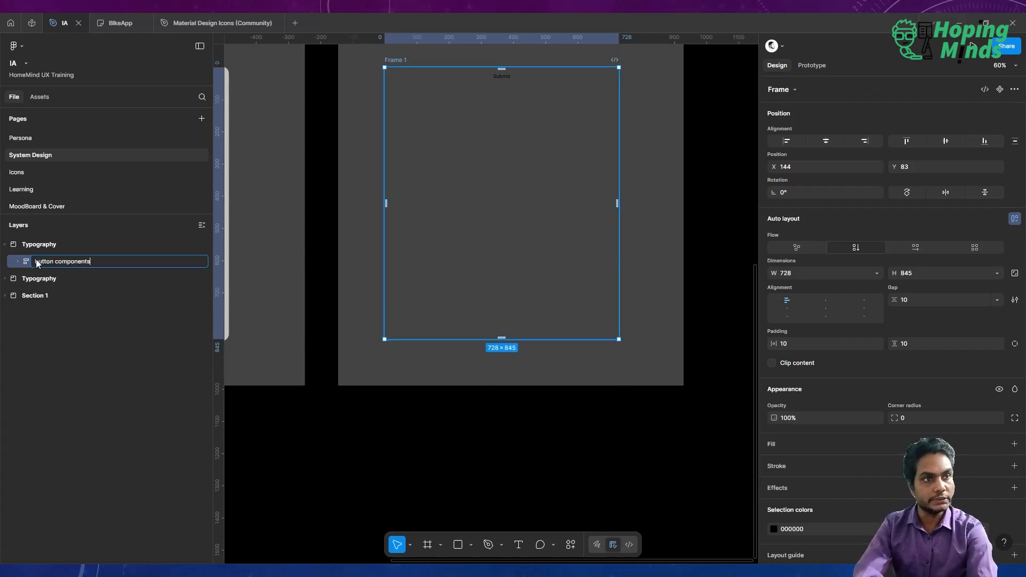
key("Return")
Set the button's width to hug its contents.
left_click(20, 261)
left_click(65, 277)
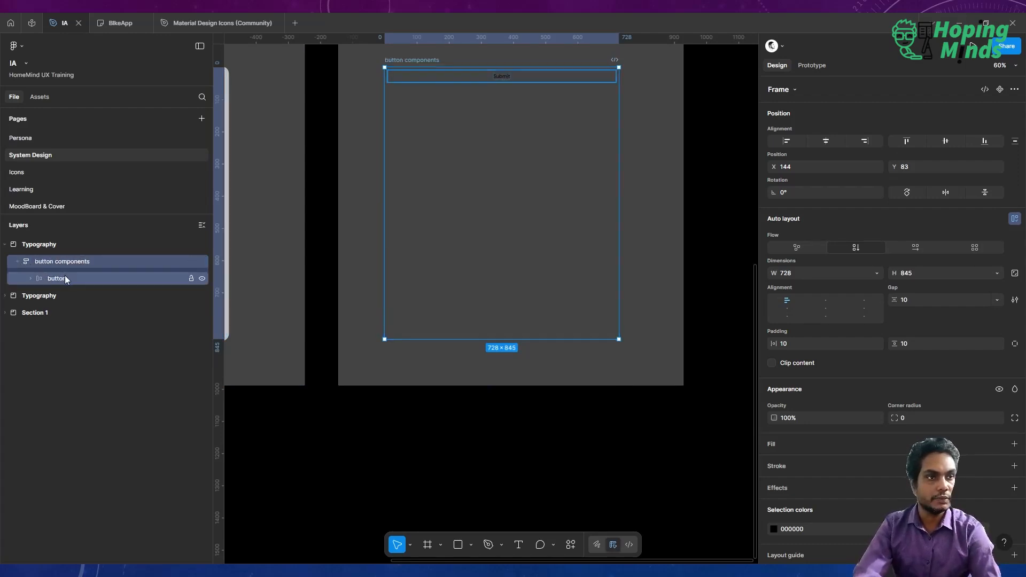
scroll(374, 170, "up", 5)
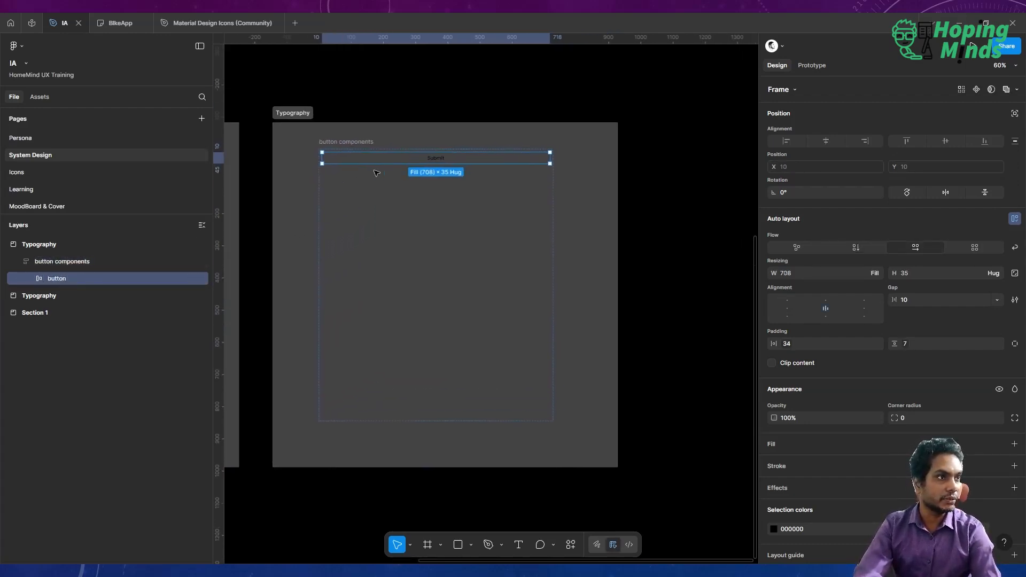
scroll(377, 173, "right", 3)
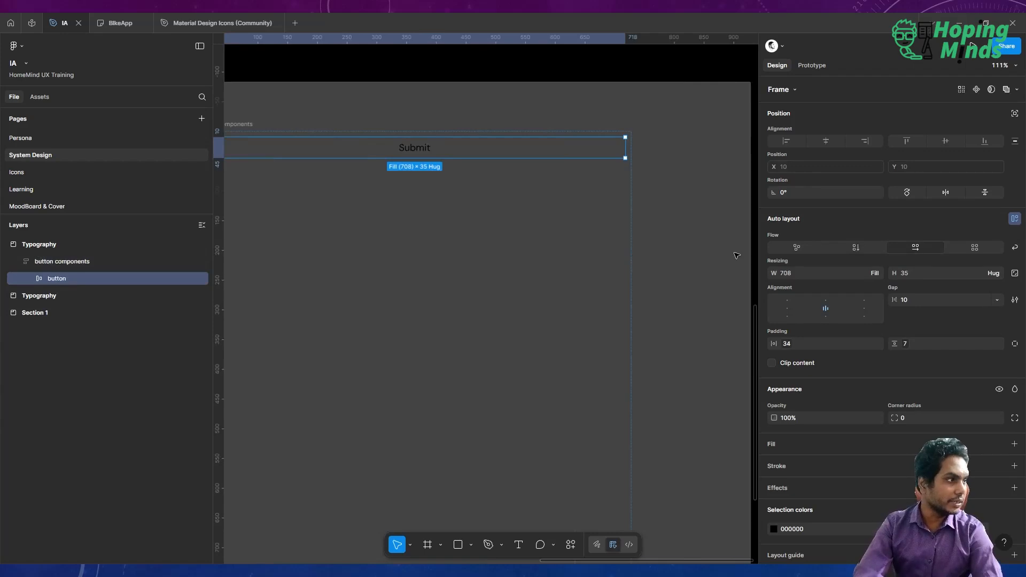
left_click(877, 272)
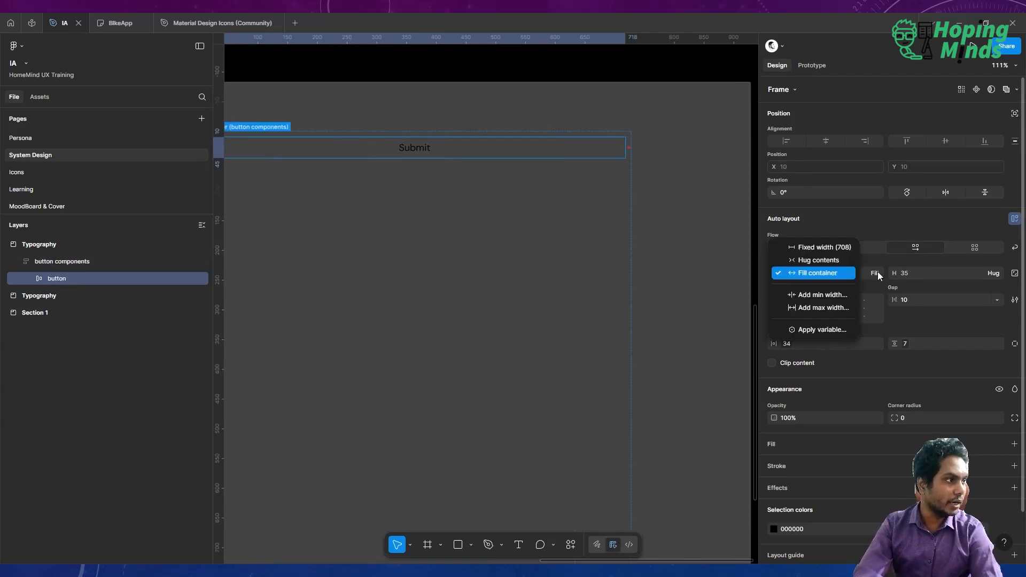
left_click(823, 260)
scroll(538, 220, "left", 3)
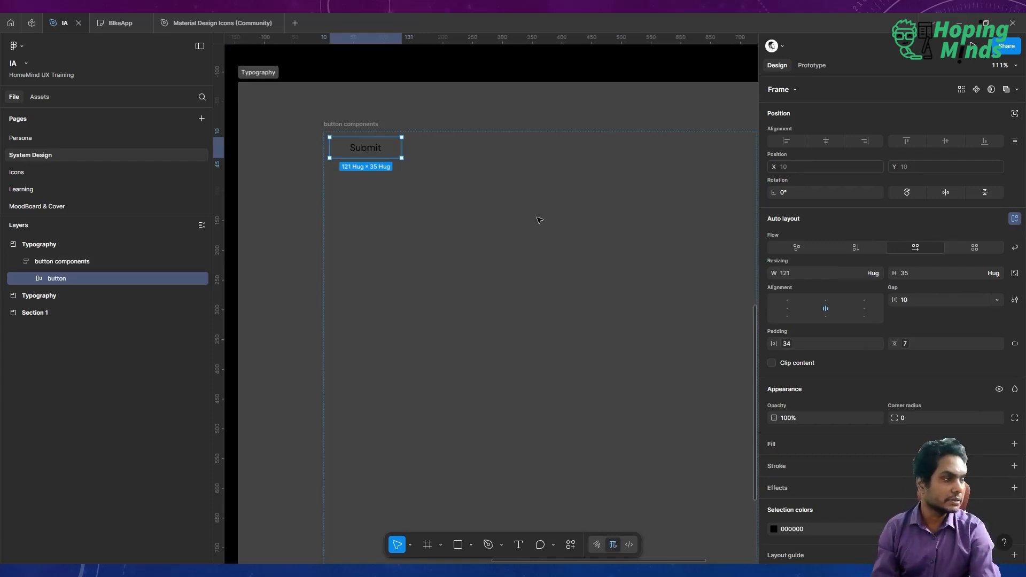
Apply the Offwhite color variable as the button's fill.
scroll(884, 425, "down", 2)
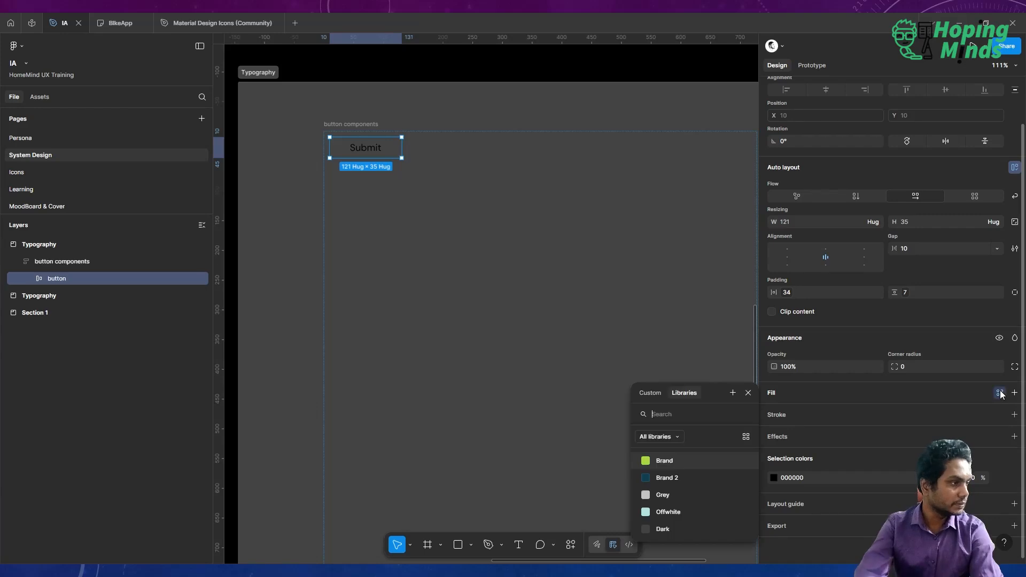
left_click(999, 393)
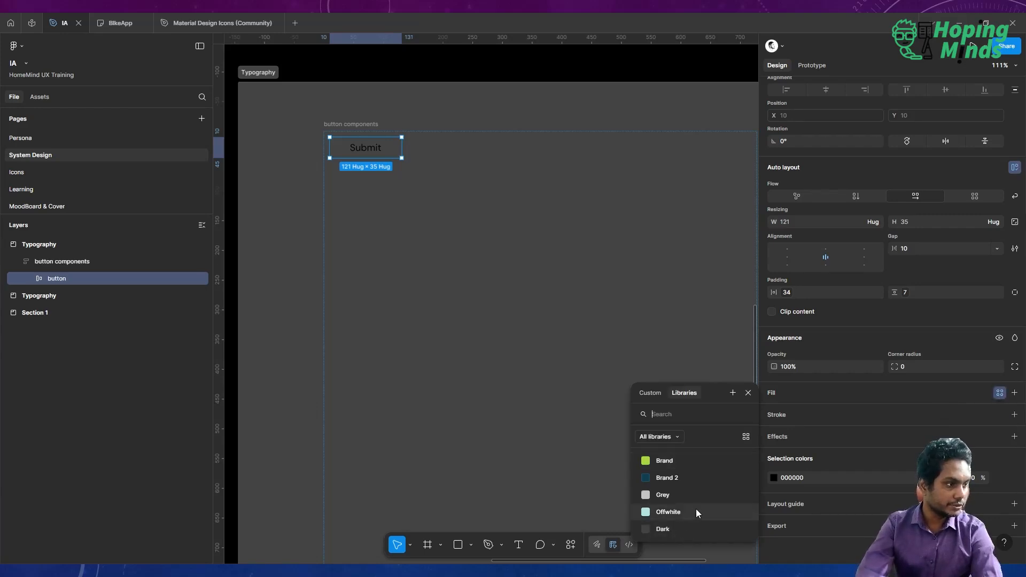
left_click(695, 510)
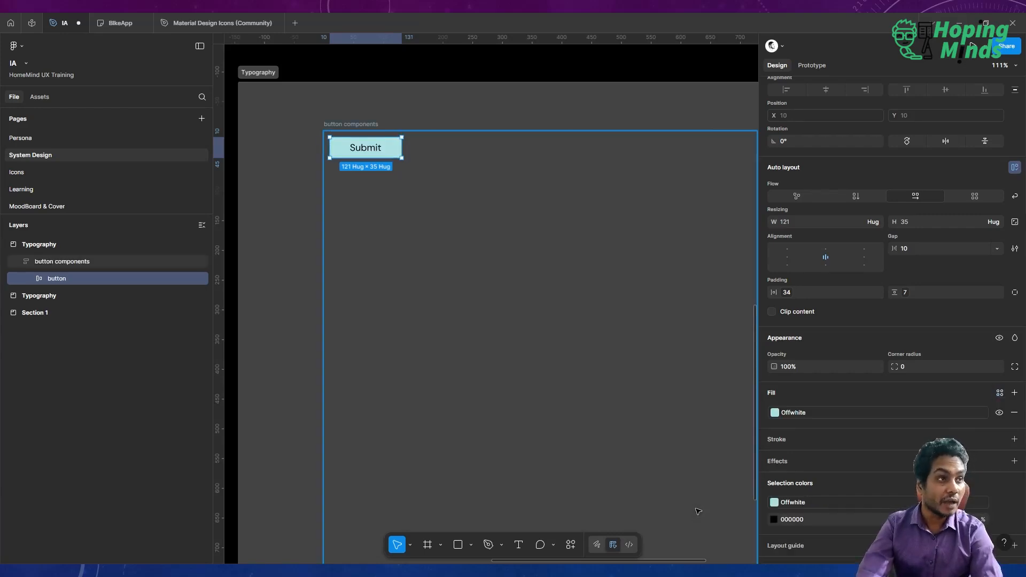
Replace the button's black text color with the Dark color variable.
scroll(871, 430, "down", 1)
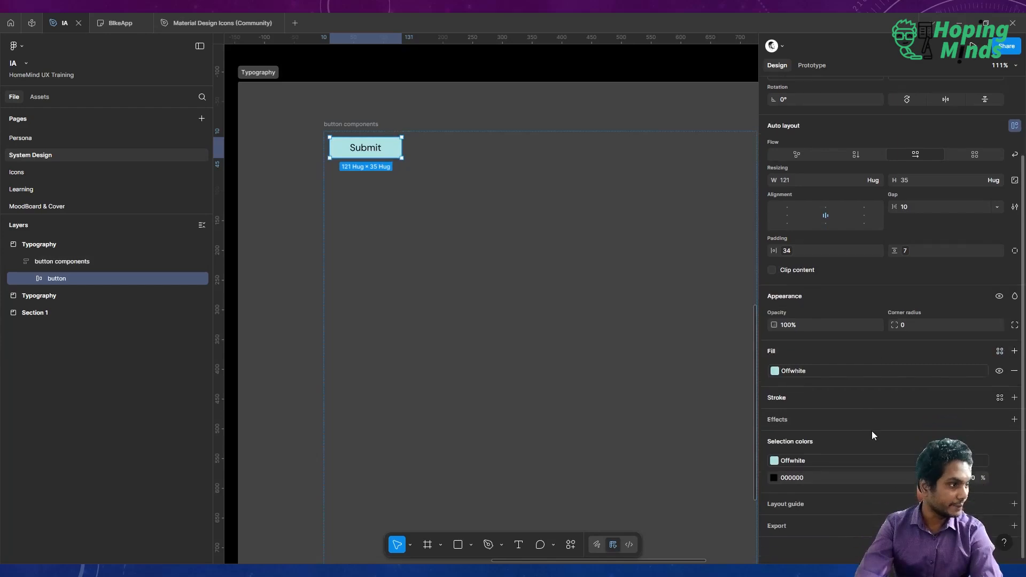
left_click(997, 478)
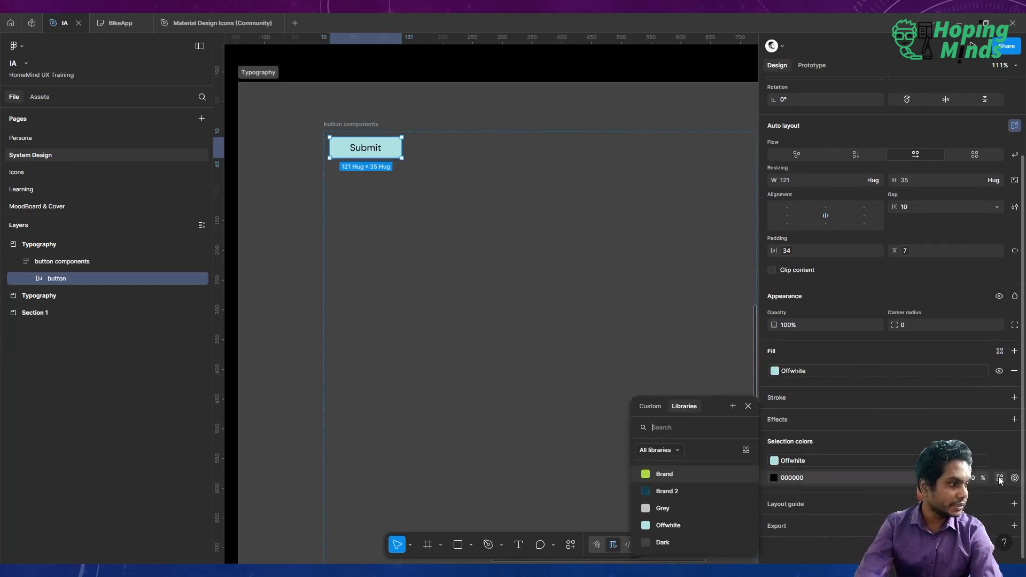
left_click(675, 541)
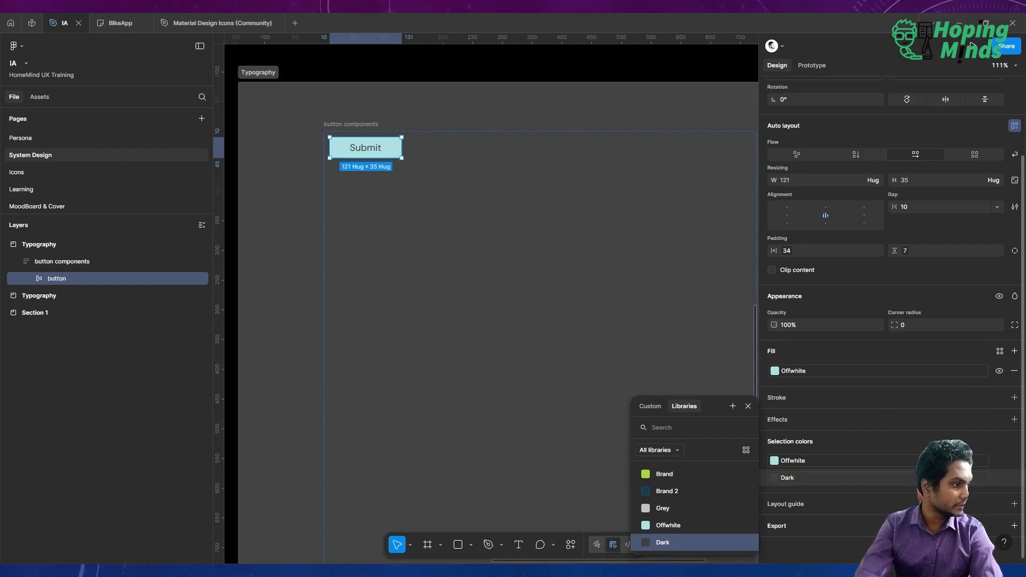
left_click(636, 348)
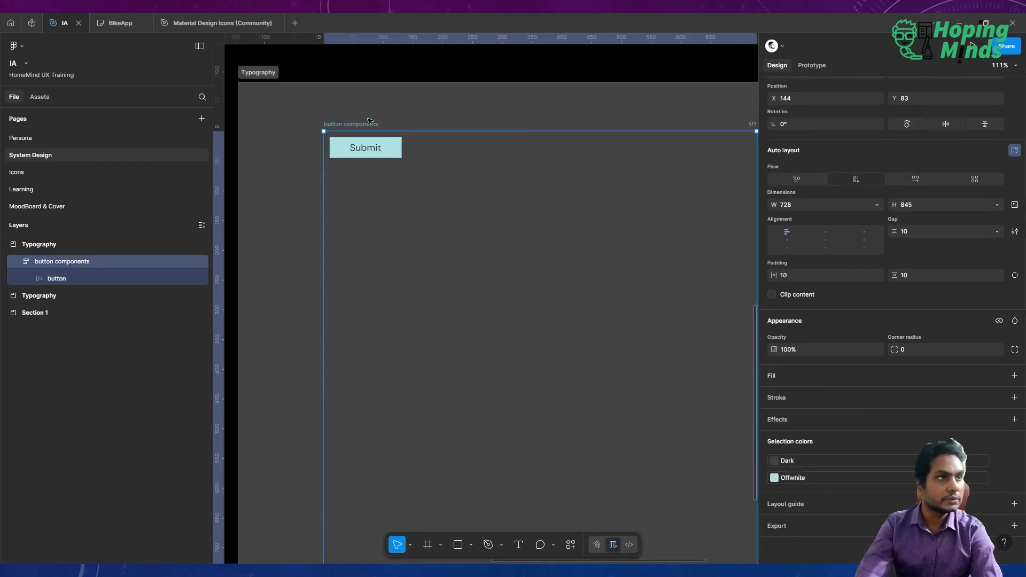
Bind the button's corner radius to the Small corners variable.
left_click(361, 154)
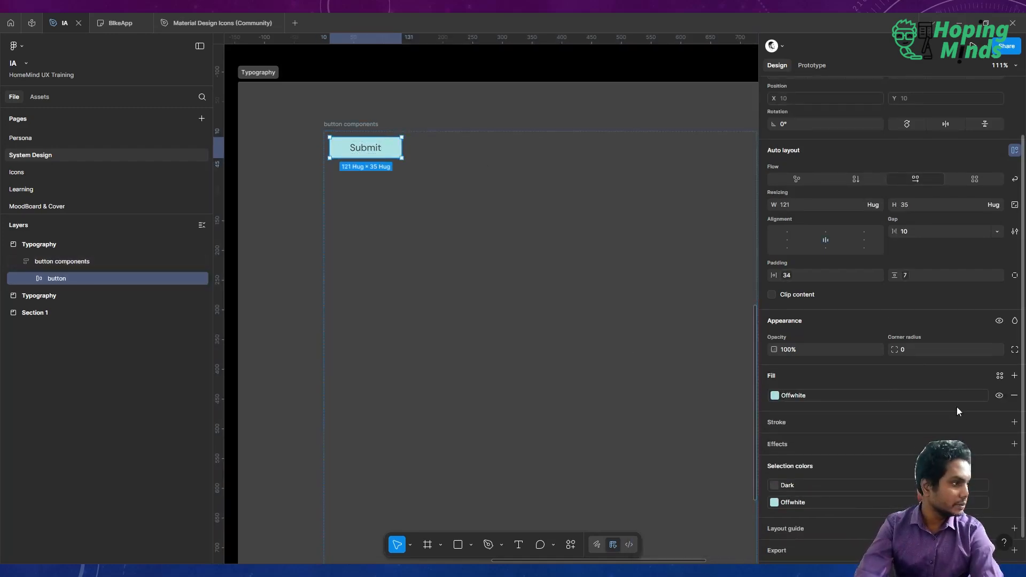
scroll(961, 413, "down", 1)
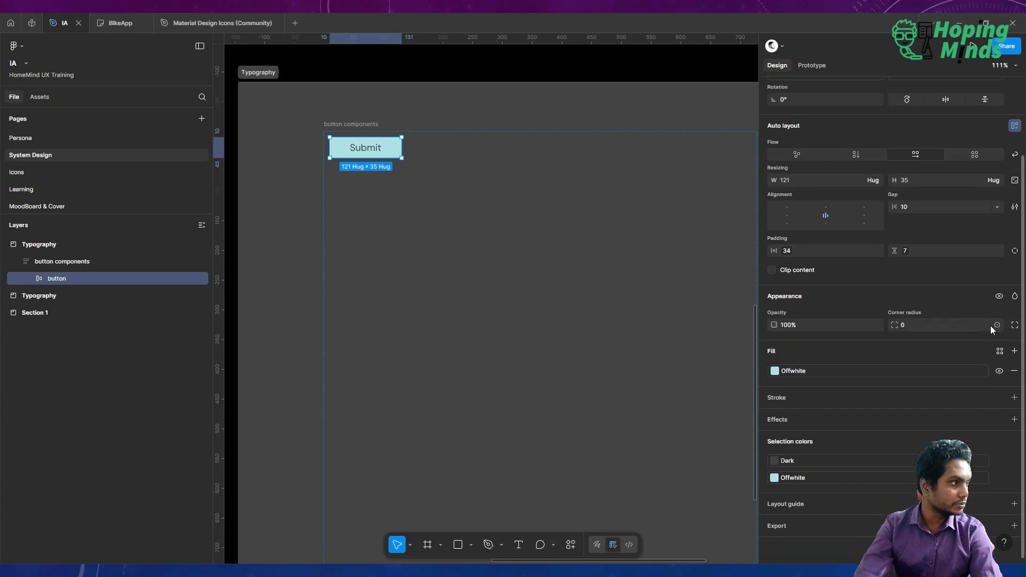
left_click(996, 325)
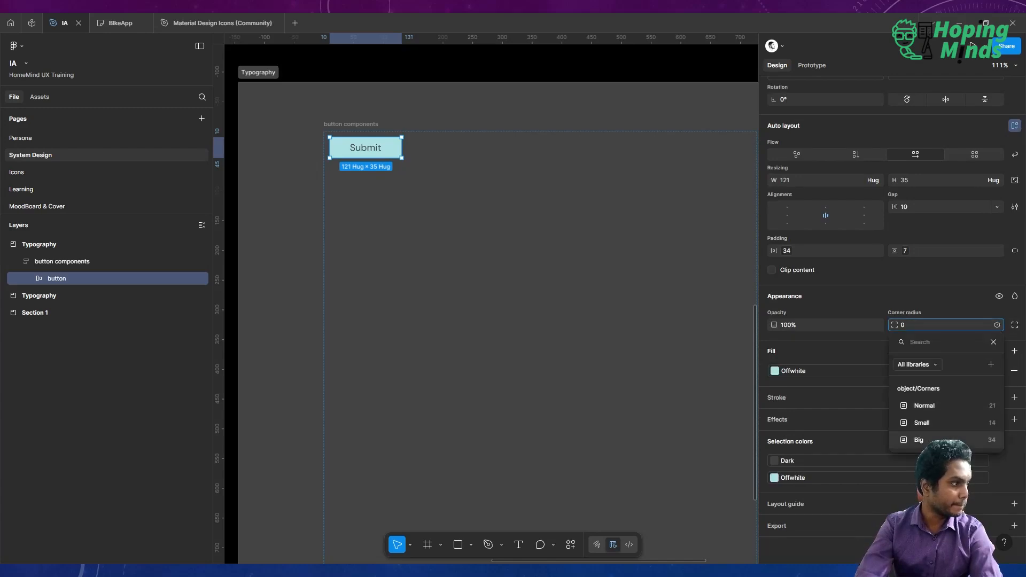
left_click(957, 428)
scroll(627, 368, "left", 3)
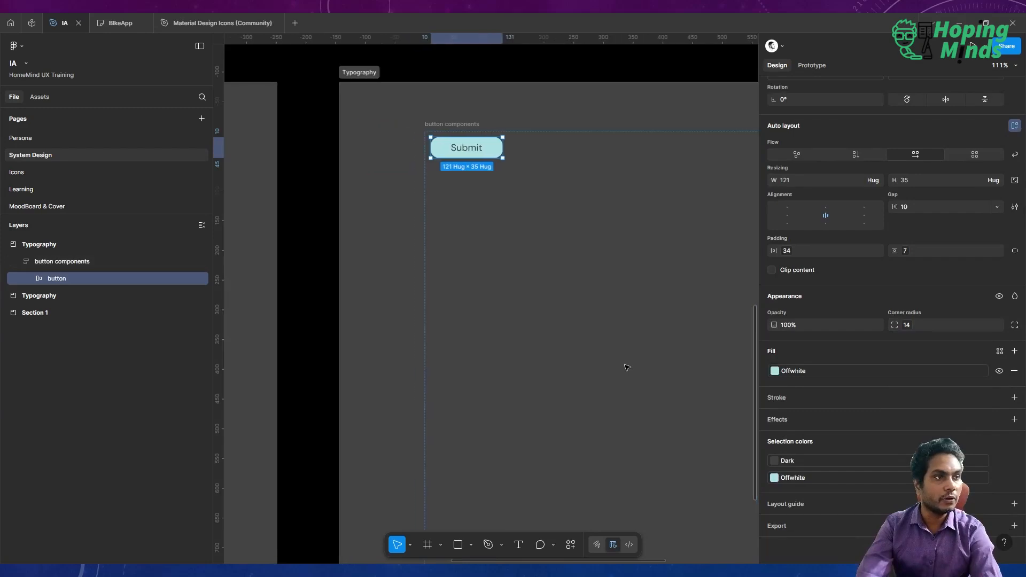
Duplicate the smaller spaces variable and move the copy into the Corners group.
left_click(301, 276)
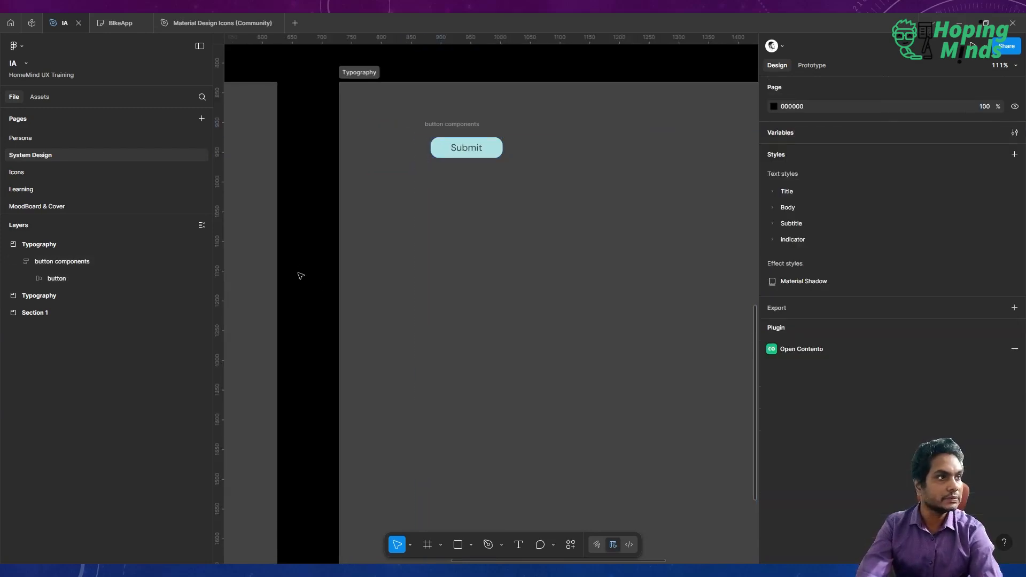
left_click(1014, 132)
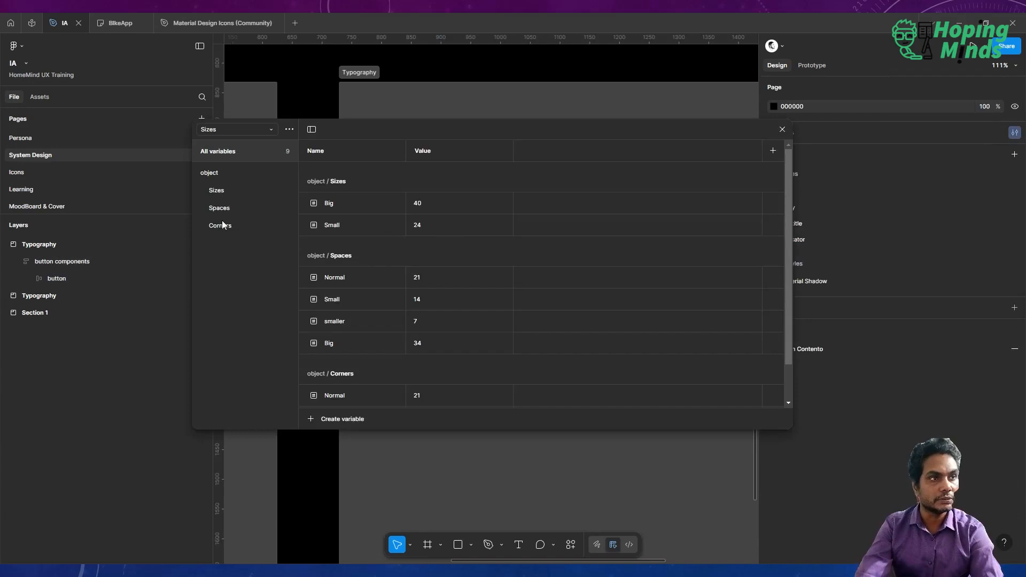
left_click(238, 191)
left_click(245, 208)
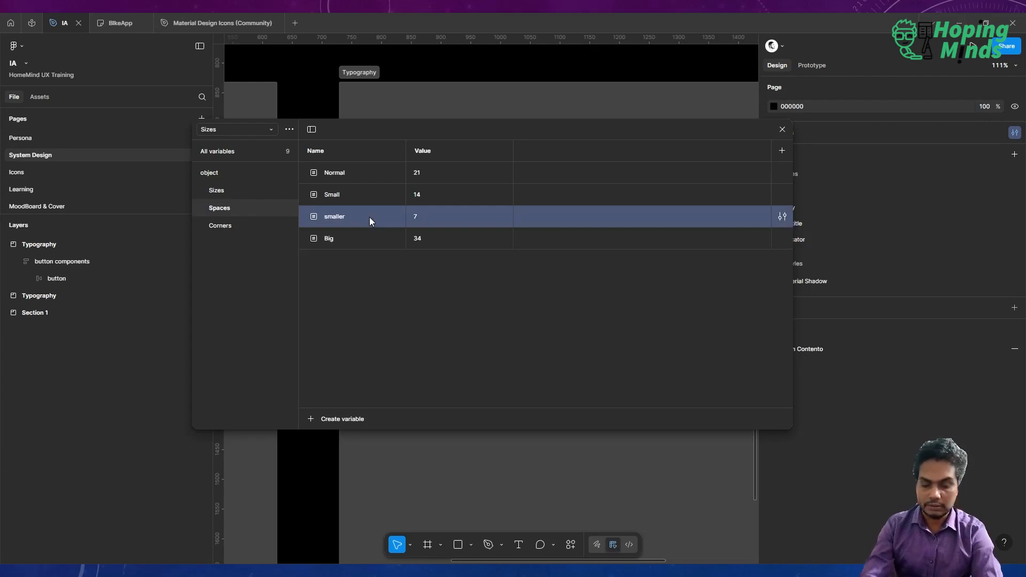
left_click(235, 224)
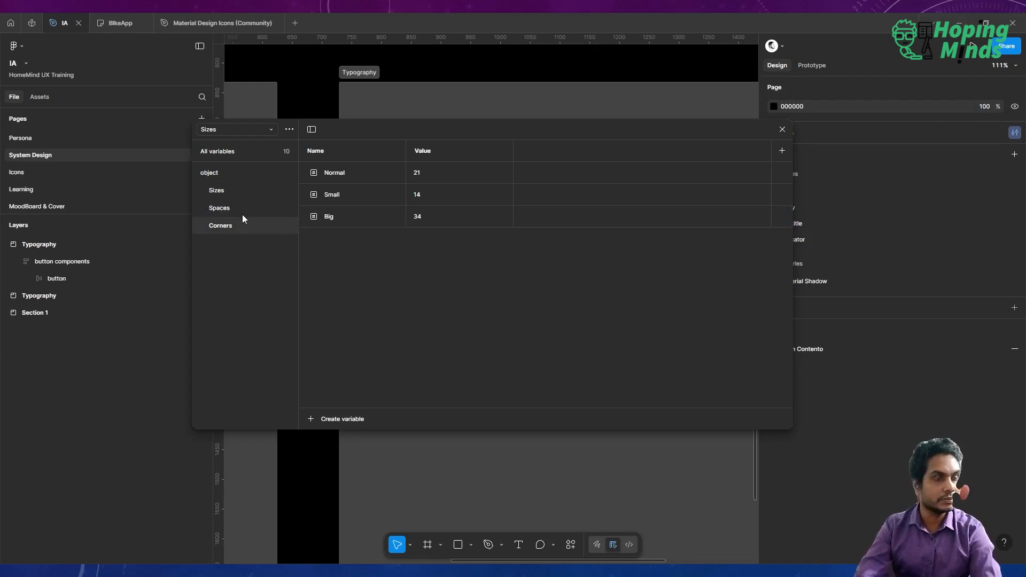
left_click(235, 193)
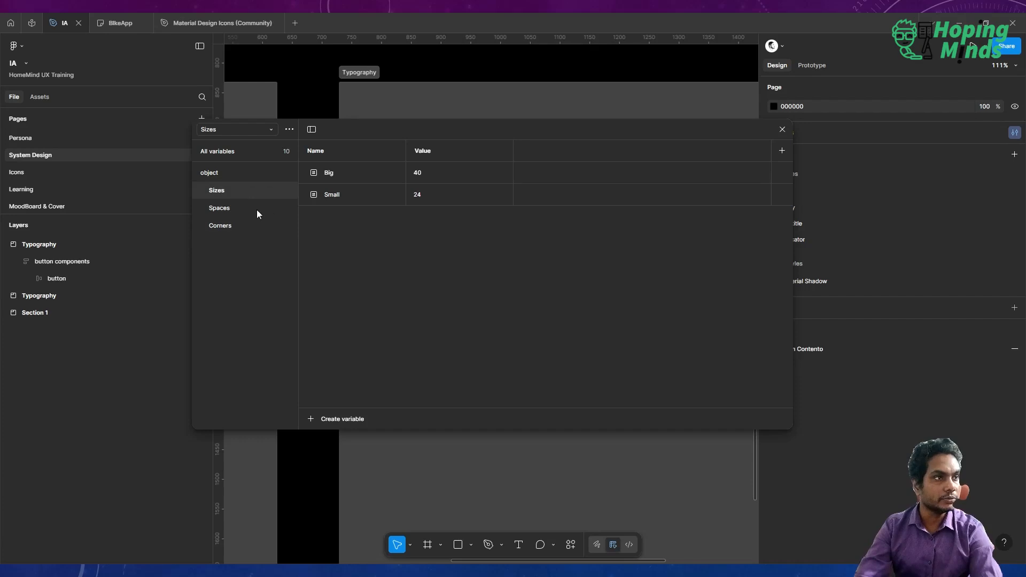
left_click(233, 172)
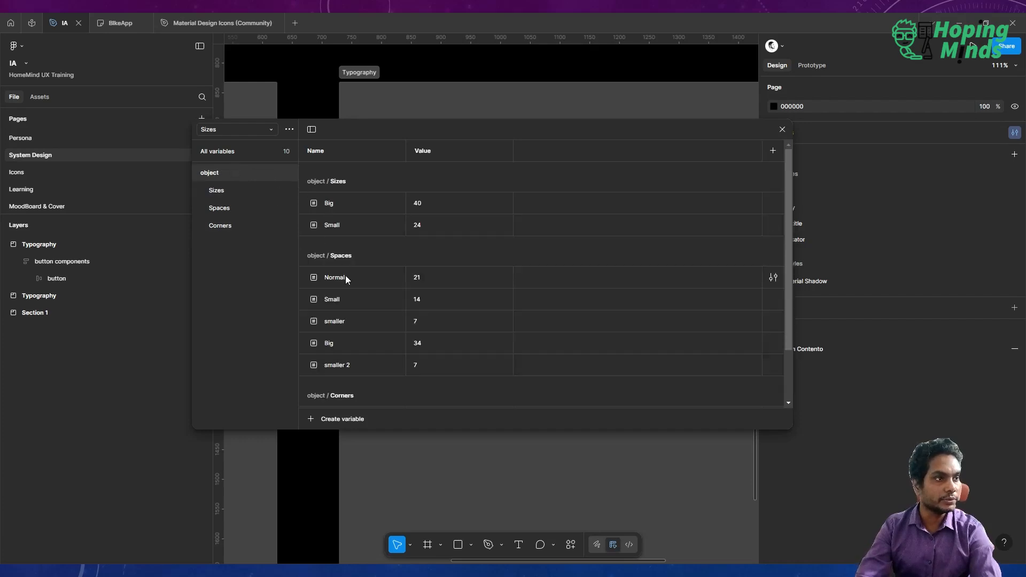
scroll(347, 284, "down", 2)
left_click(360, 303)
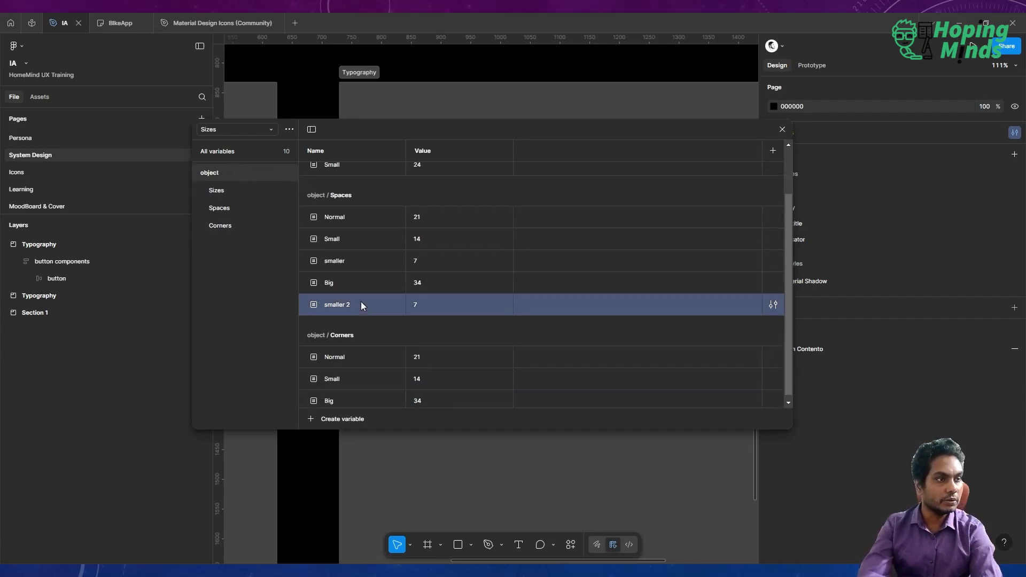
scroll(360, 304, "down", 1)
scroll(361, 305, "up", 2)
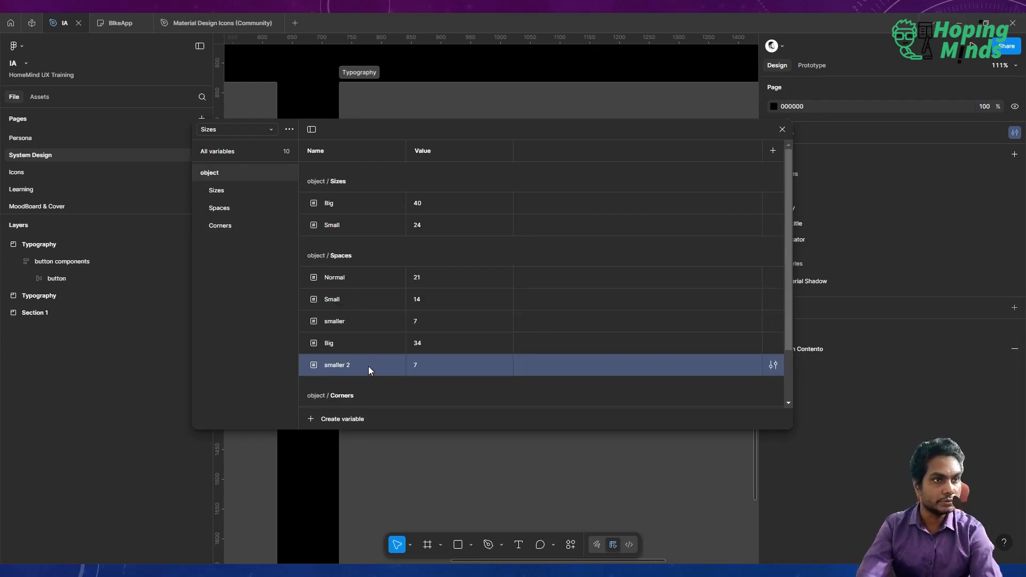
mouse_move(237, 236)
left_mouse_down()
mouse_move(229, 213)
mouse_move(229, 227)
left_mouse_up()
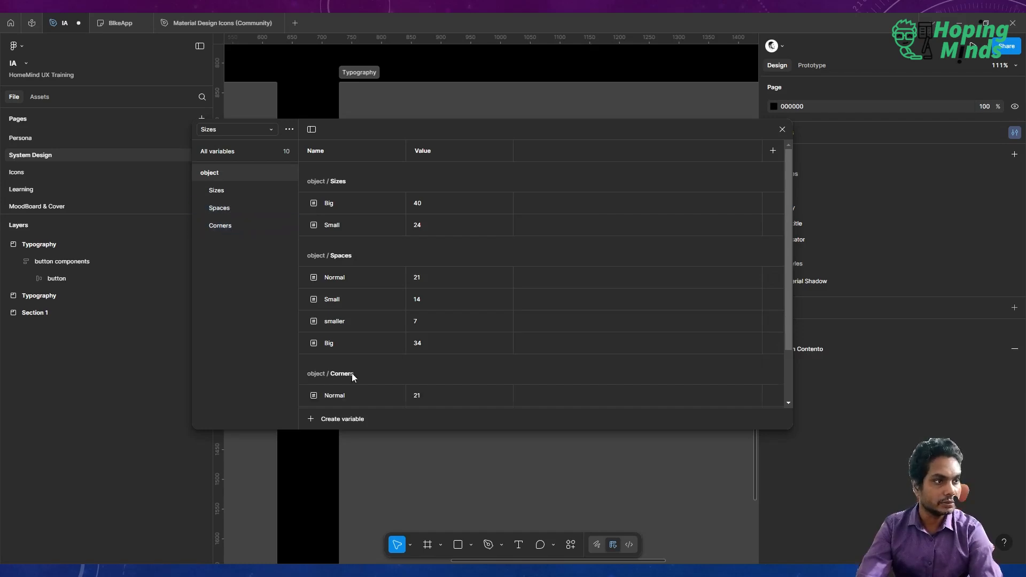
left_click(220, 226)
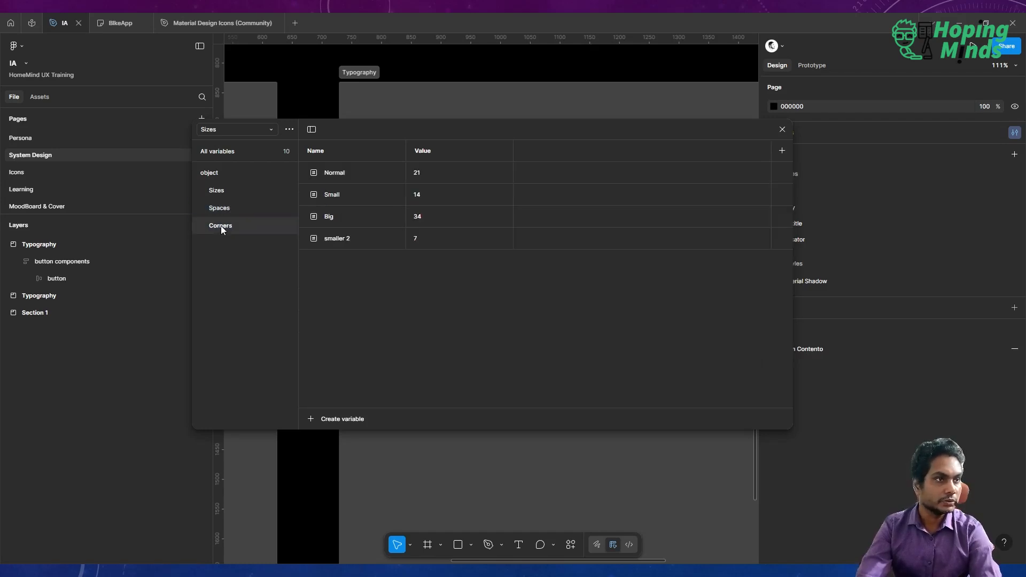
Rename the copied corners variable as smaller and close the variables panel.
double_click(360, 244)
key("Right")
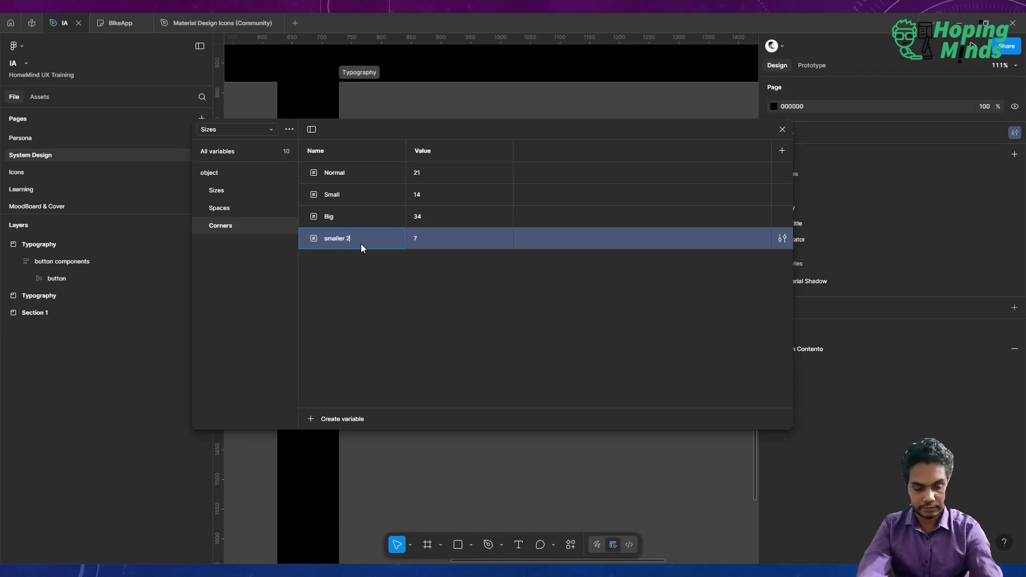
key("BackSpace")
key("BackSpace")
key("Return")
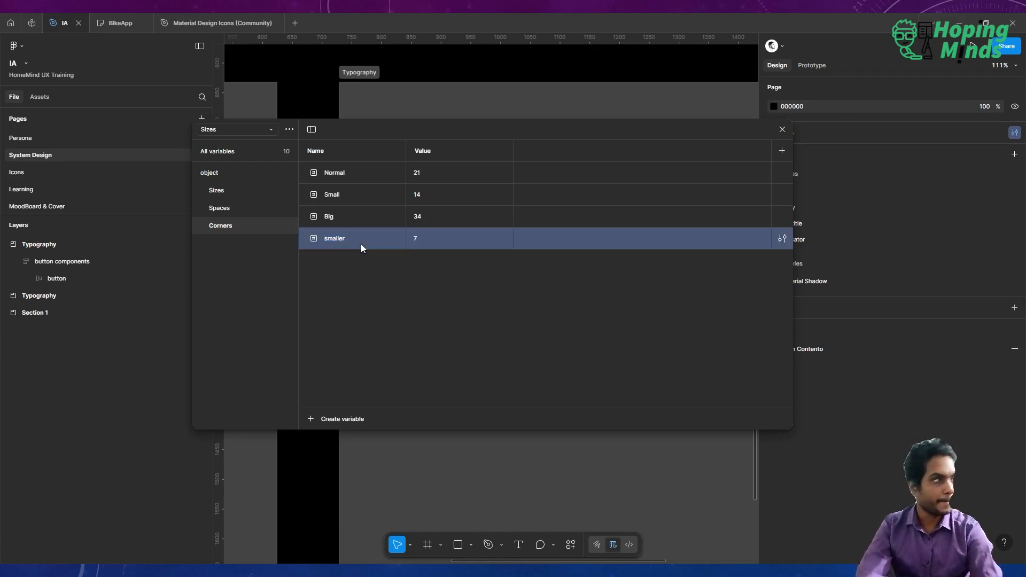
left_click(782, 130)
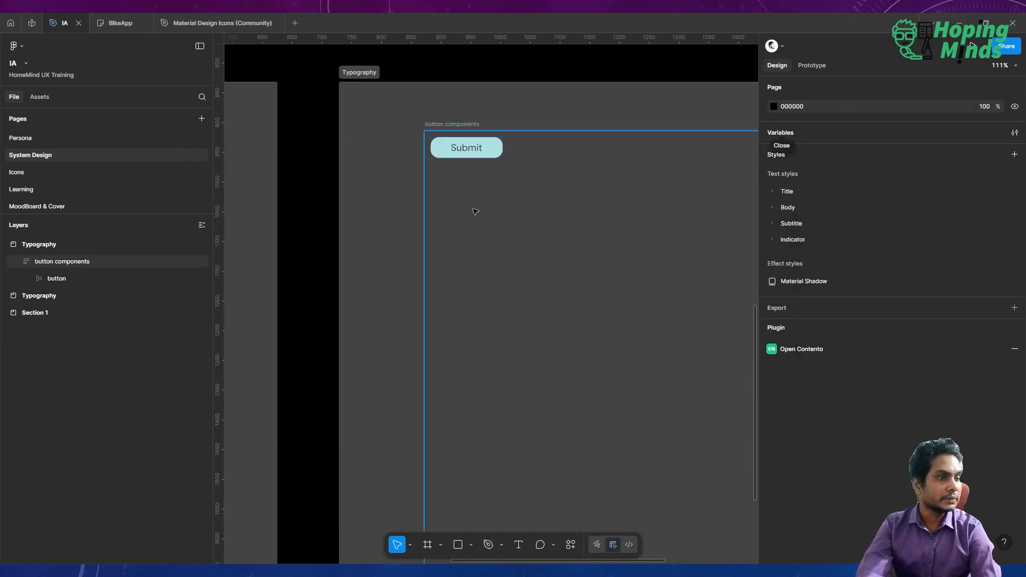
left_click(471, 155)
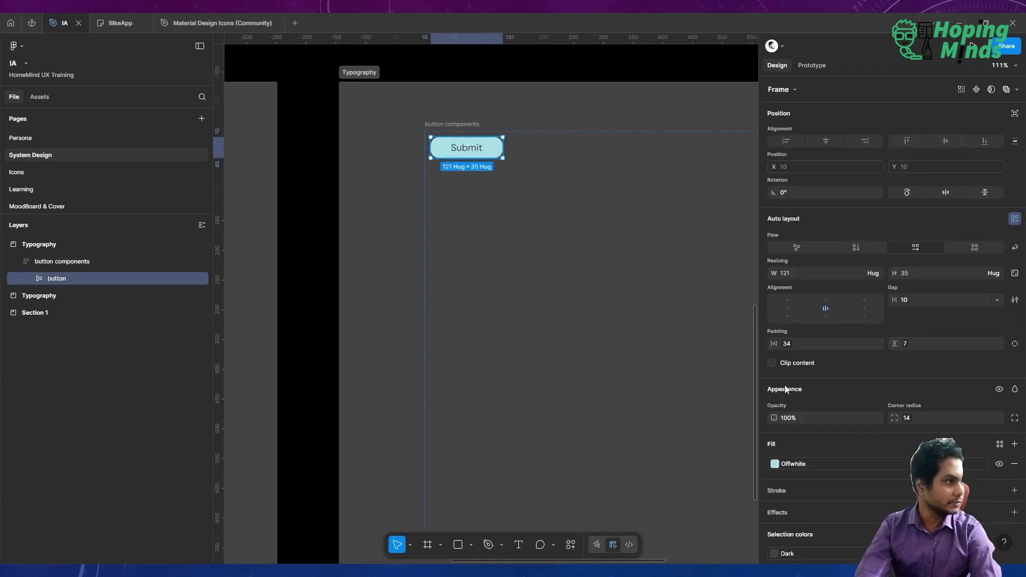
left_click(906, 421)
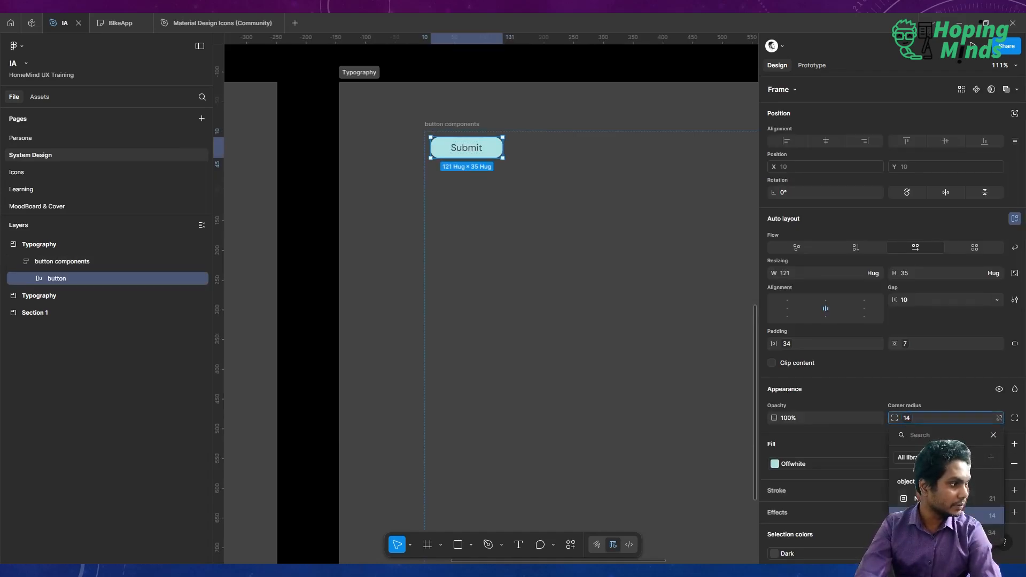
left_click(694, 76)
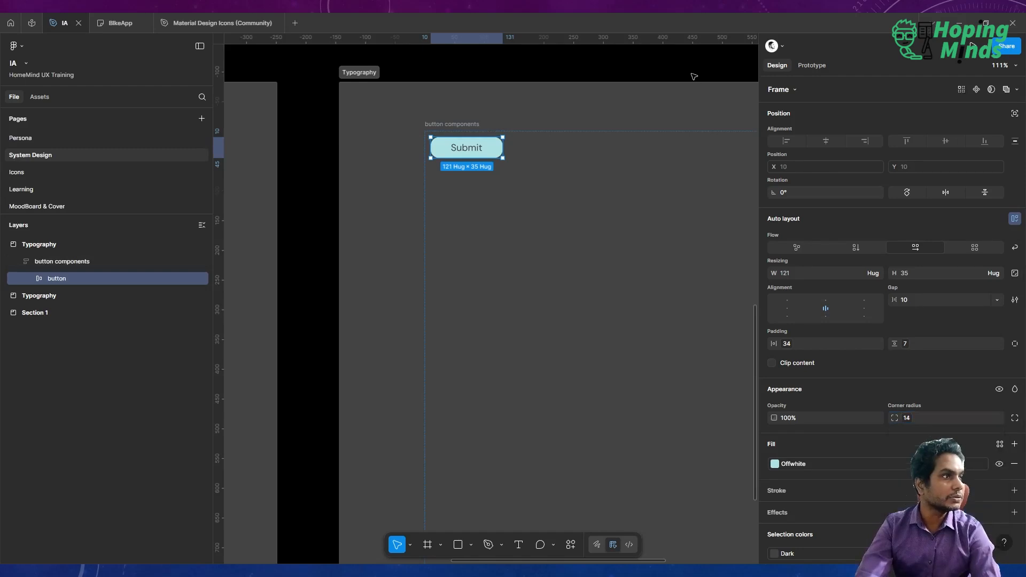
left_click(575, 69)
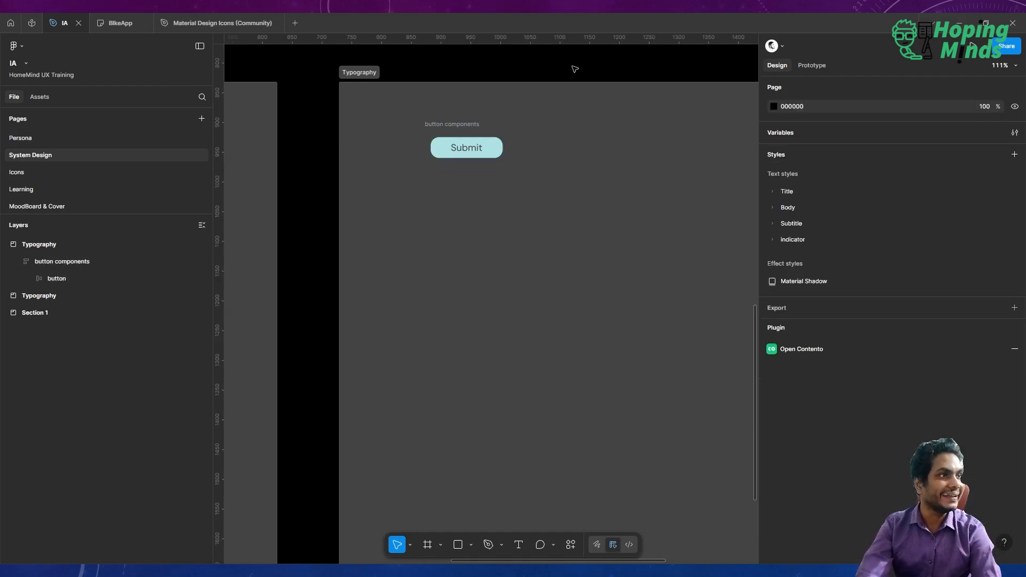
Limit the smaller corners variable's scope to Corner radius only and close the variables panel.
left_click(1014, 133)
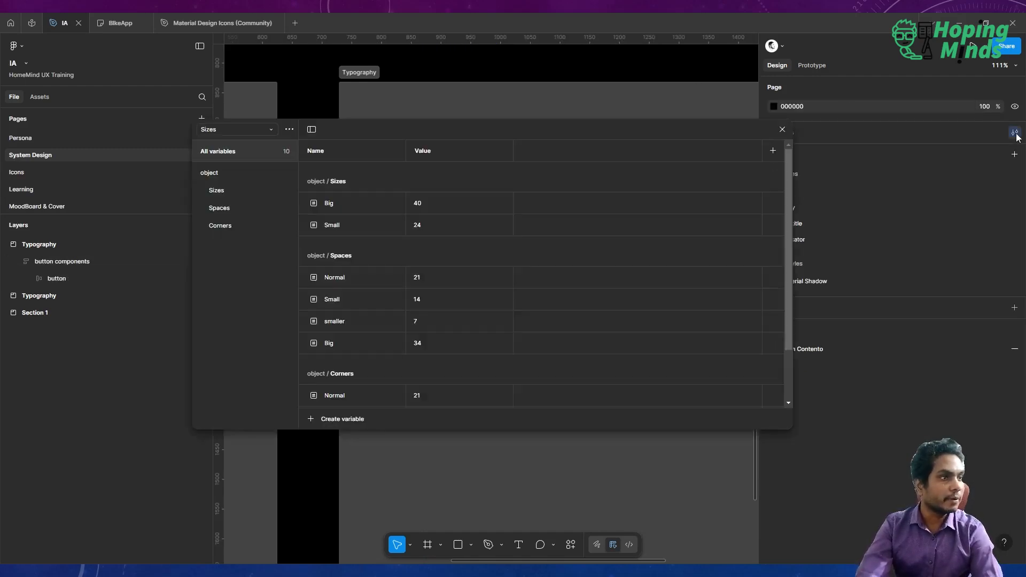
left_click(236, 226)
left_click(372, 241)
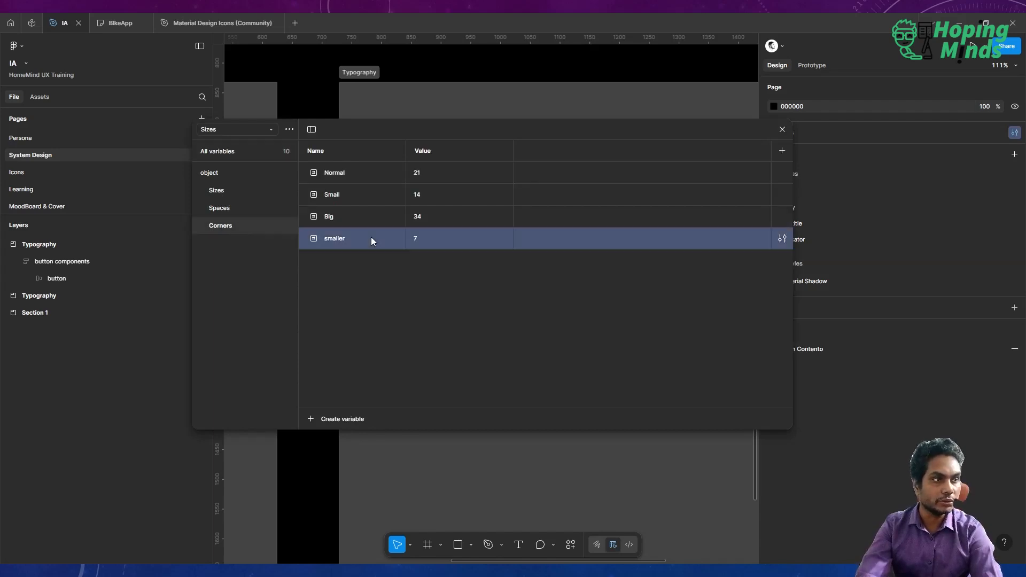
left_click(781, 238)
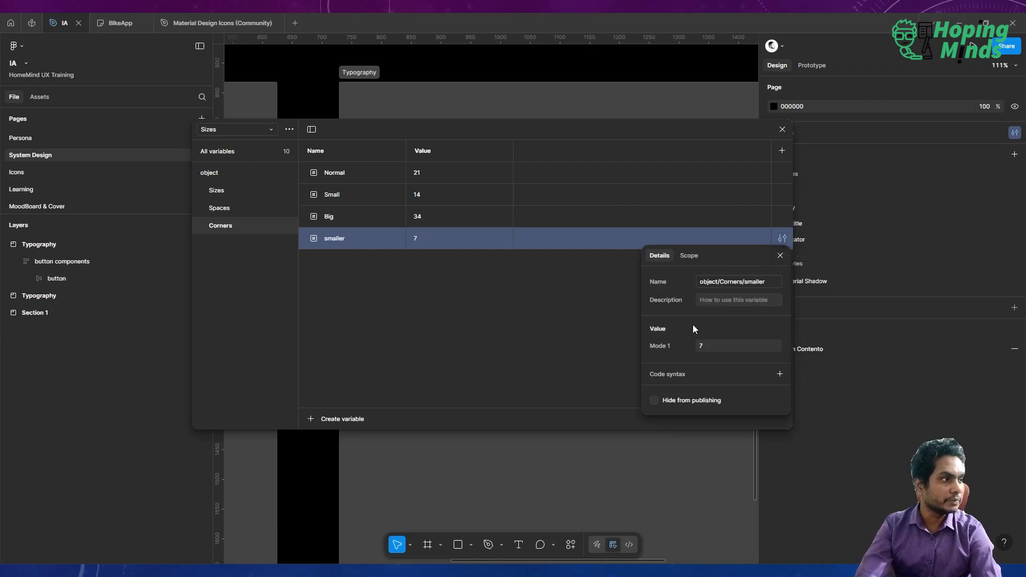
left_click(688, 255)
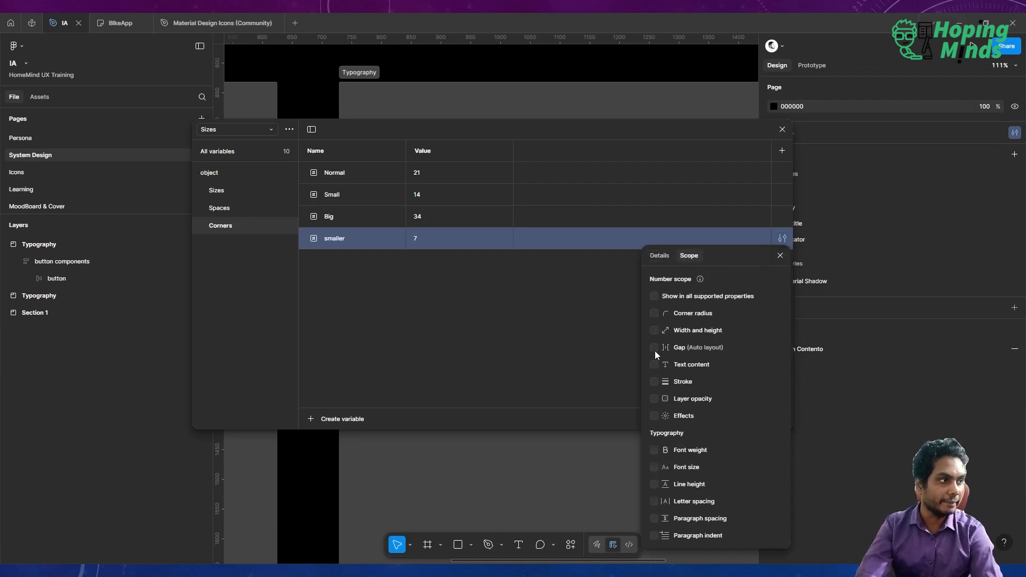
left_click(654, 314)
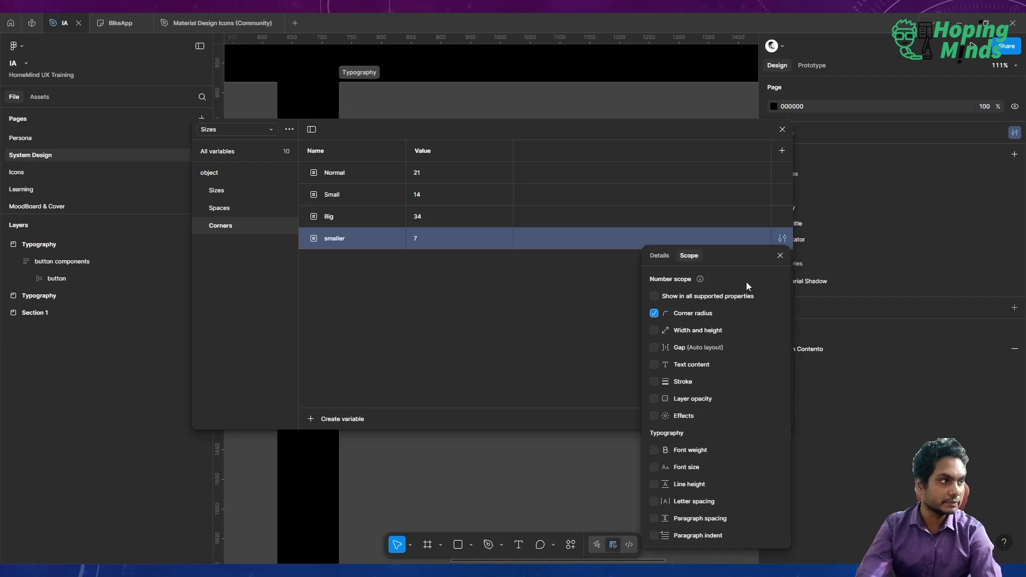
left_click(780, 255)
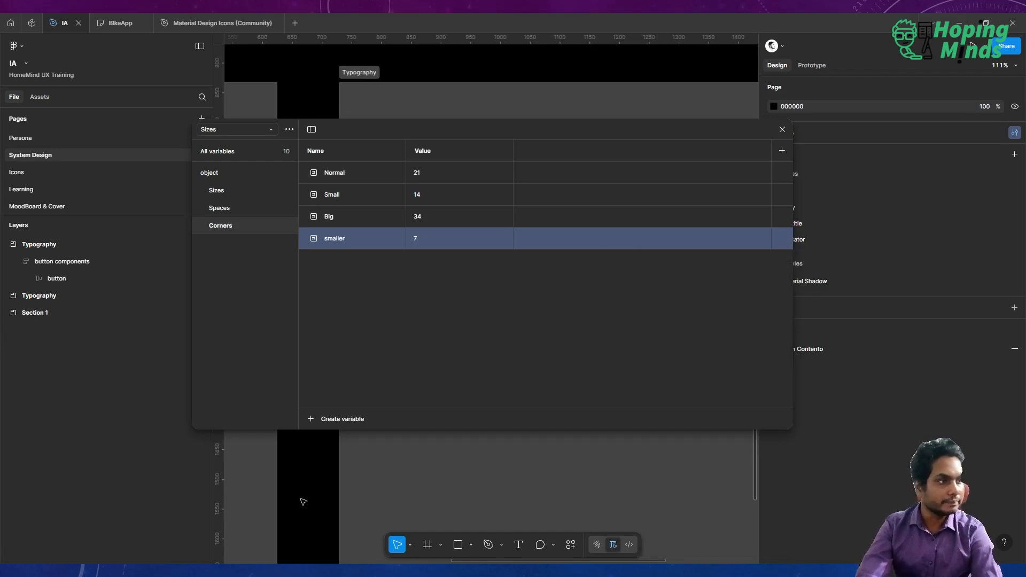
left_click(782, 130)
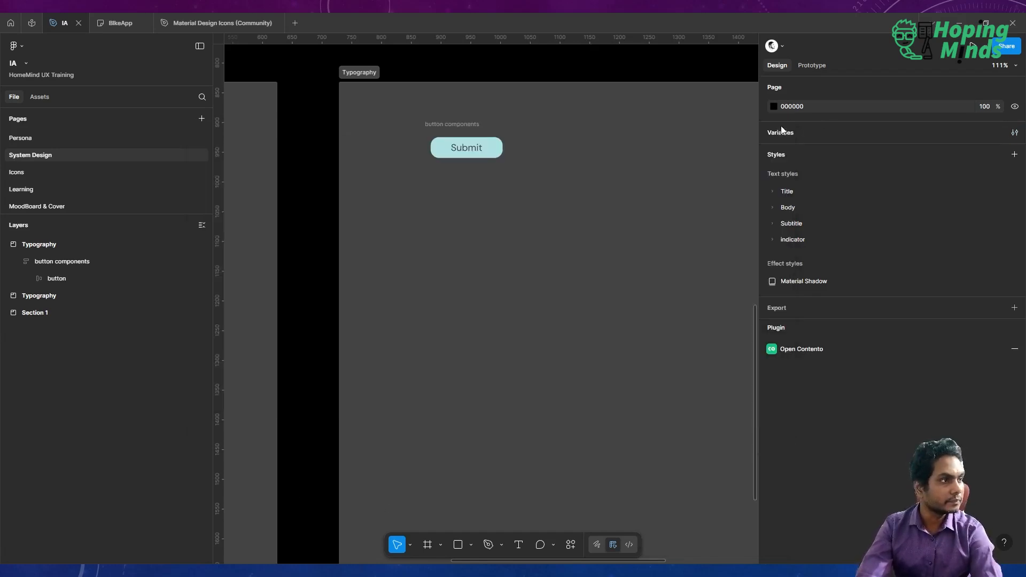
Bind the button's corner radius to the smaller corners variable.
double_click(467, 147)
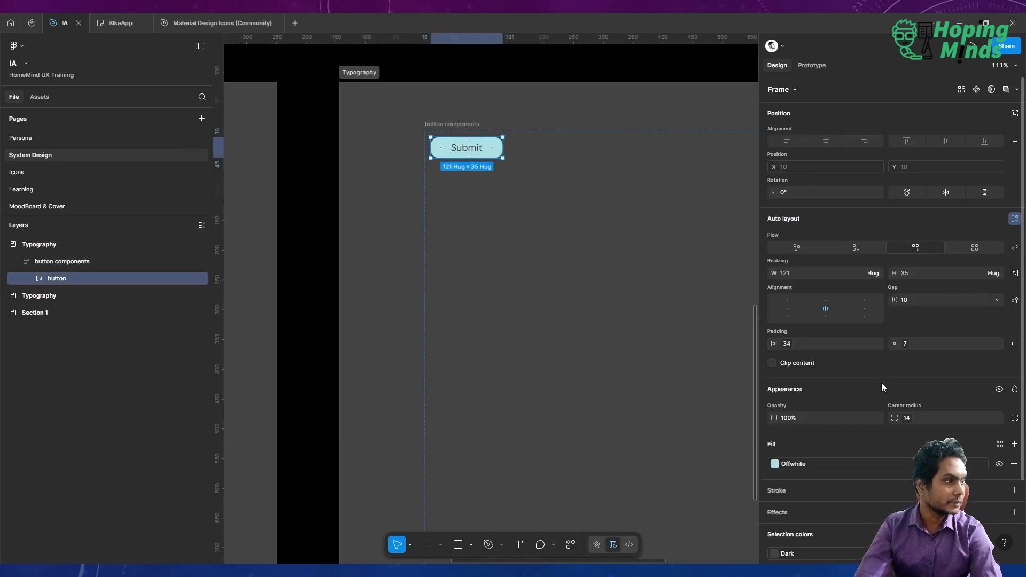
left_click(908, 418)
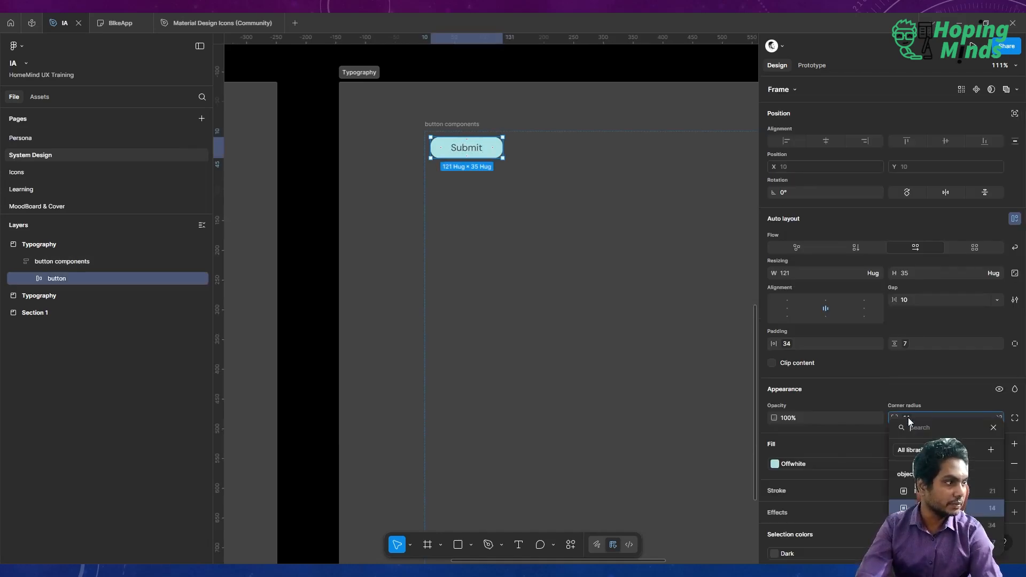
left_click(941, 542)
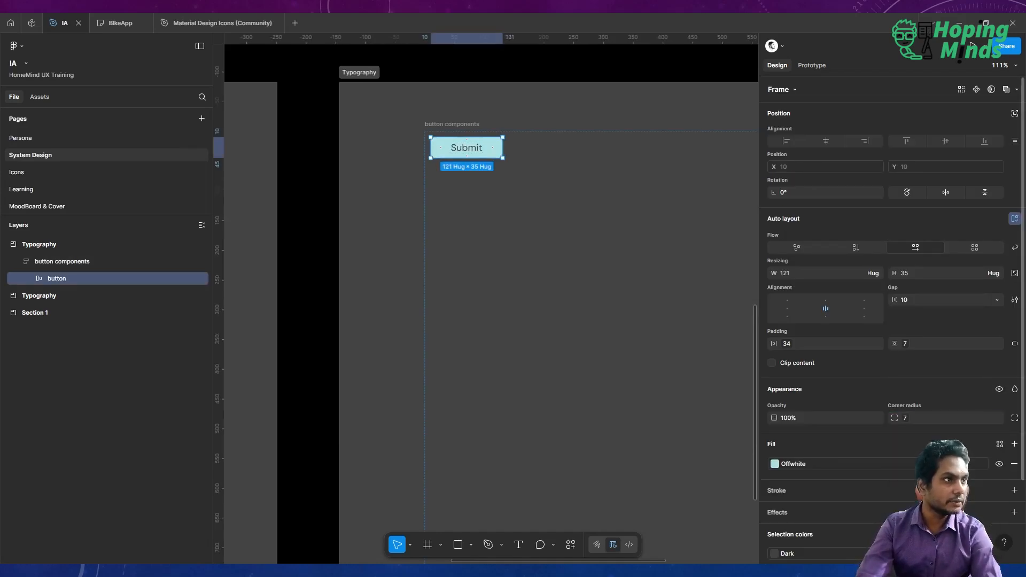
left_click(314, 255)
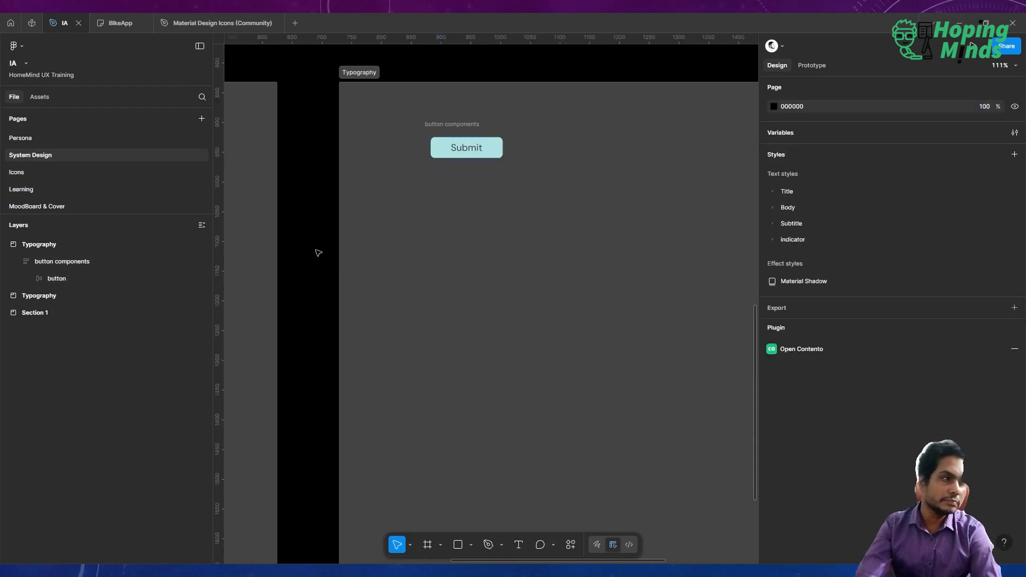
Rebind the button's corner radius to the Small corners variable.
left_click(463, 156)
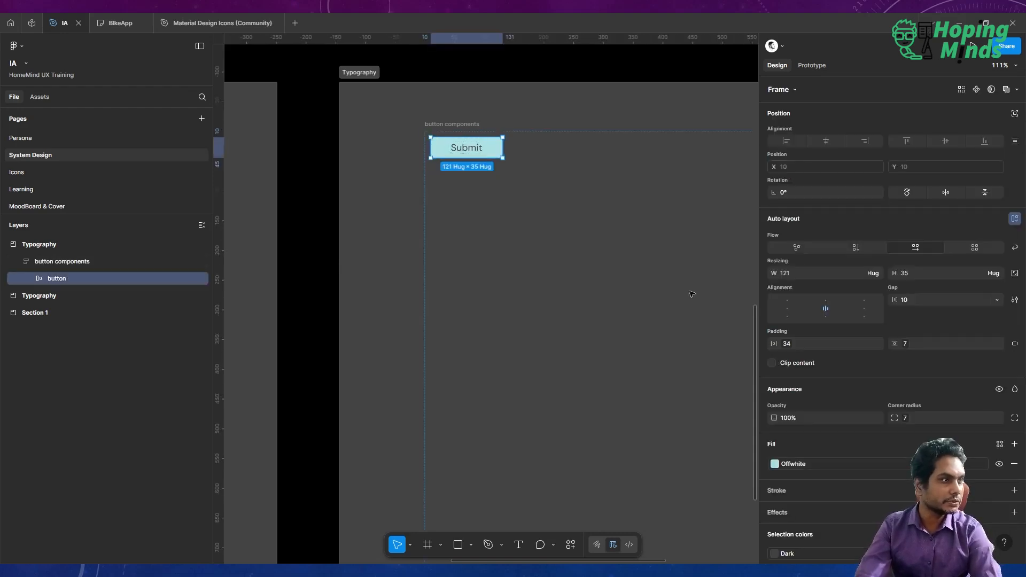
left_click(906, 419)
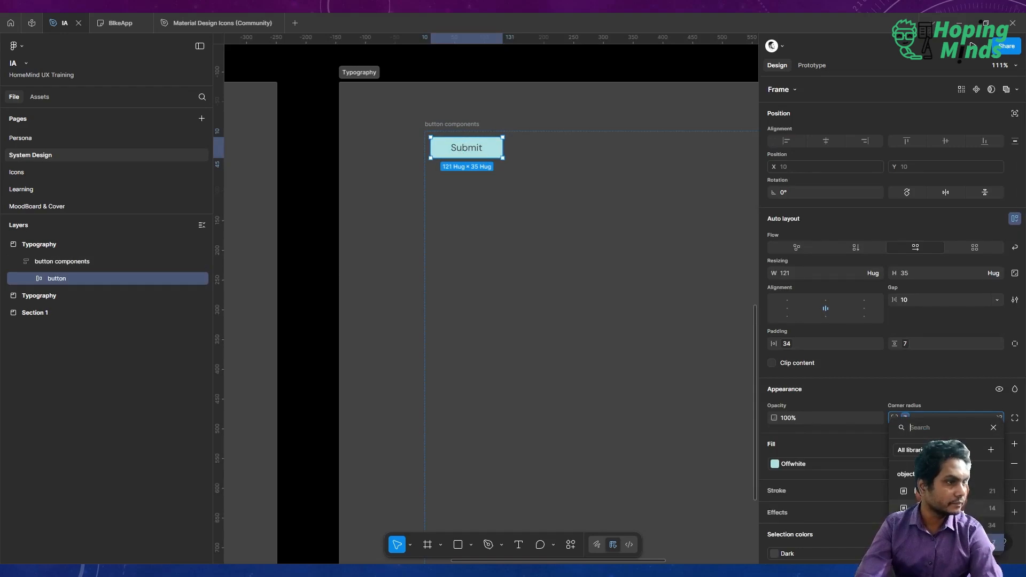
left_click(945, 508)
left_click(307, 262)
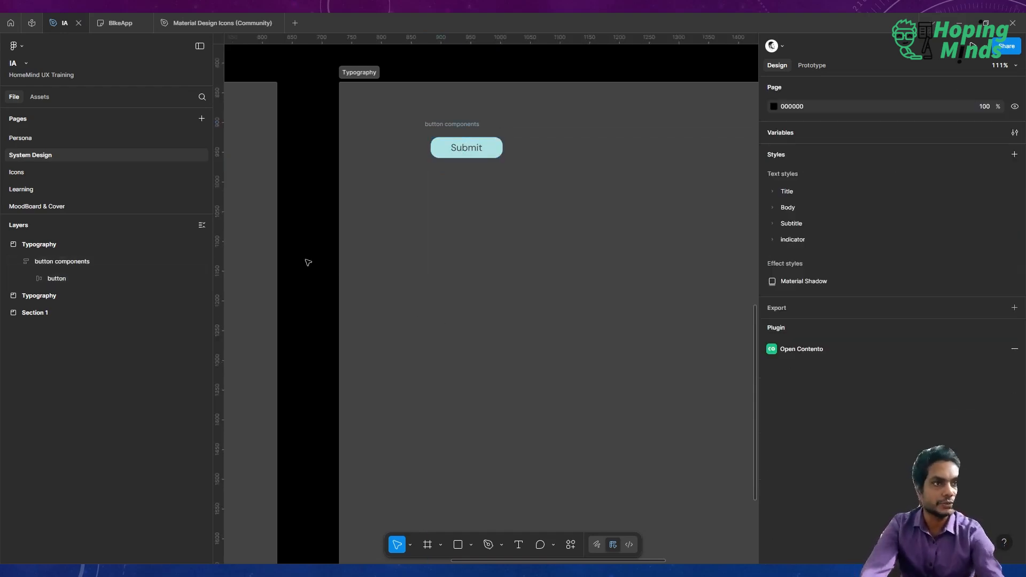
Browse the file's Alert icon assets and open the add_alert icon's details.
scroll(475, 140, "up", 1)
scroll(475, 139, "up", 3)
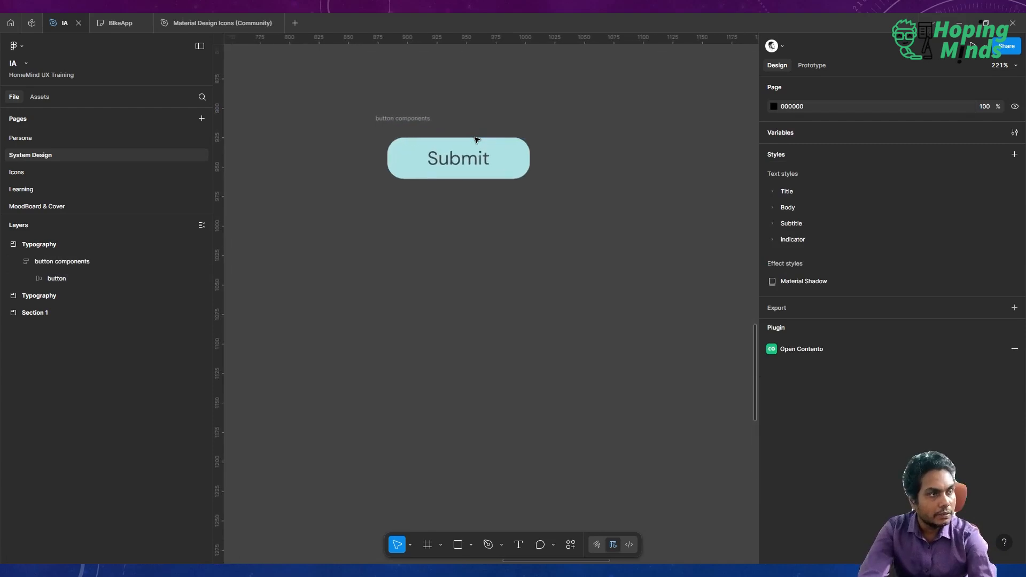
left_click(501, 169)
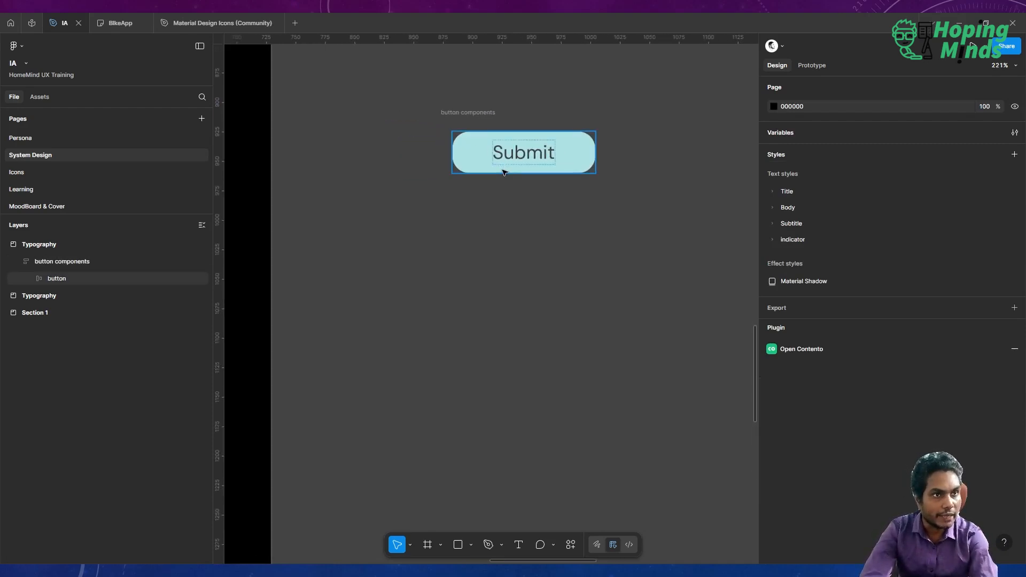
left_click(503, 170)
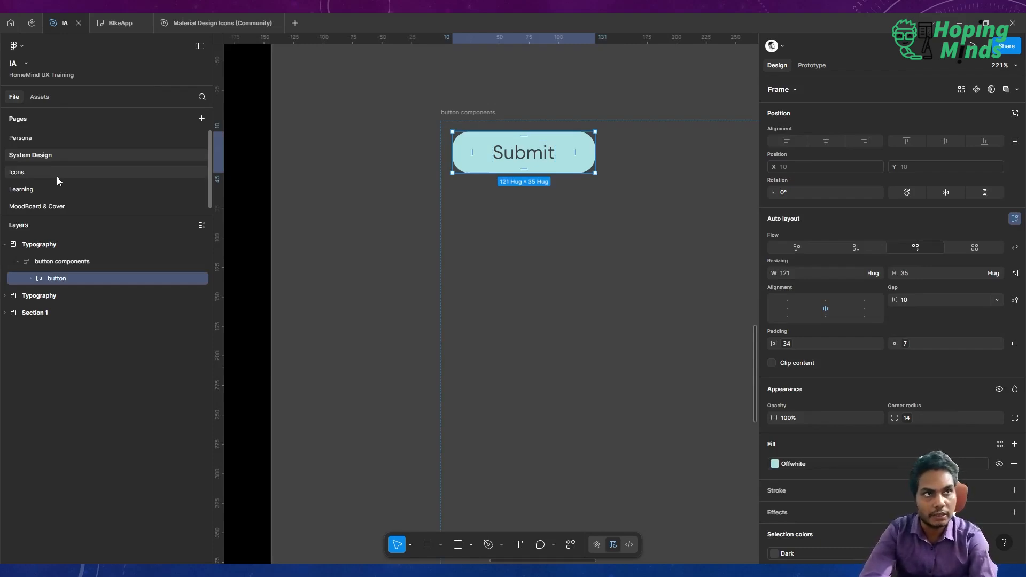
left_click(37, 97)
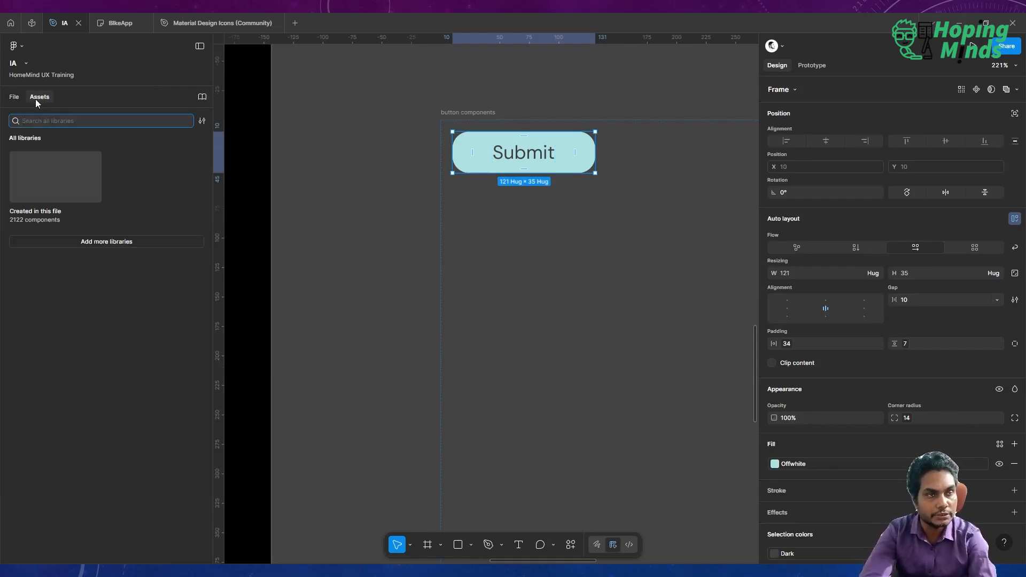
left_click(52, 172)
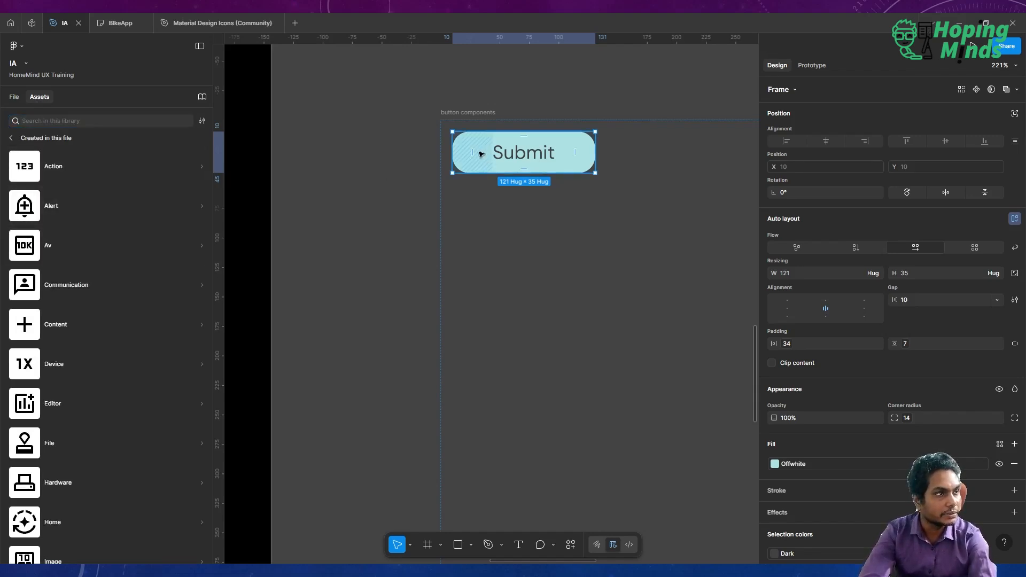
left_click(17, 222)
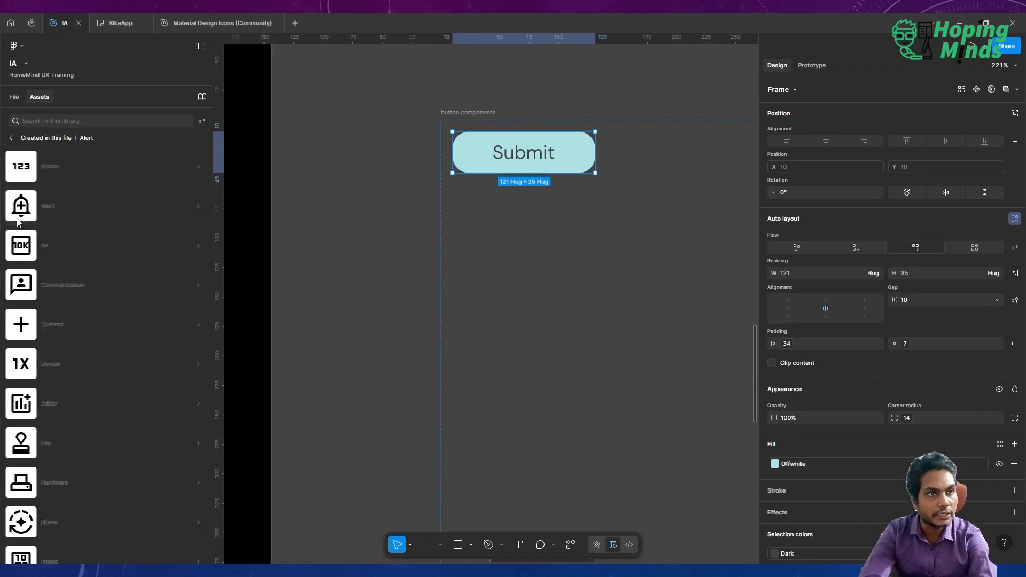
left_click(69, 190)
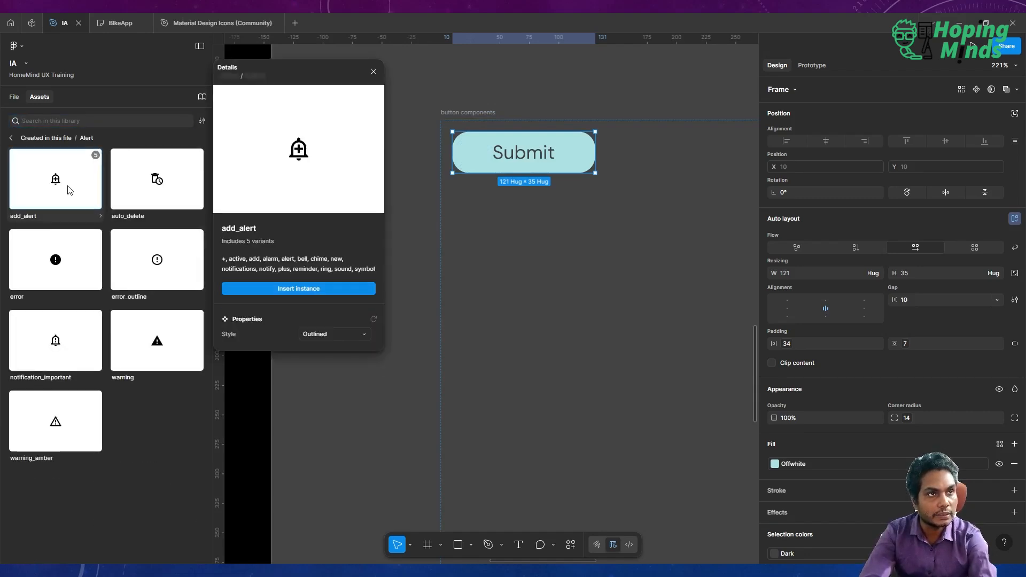
left_click(296, 289)
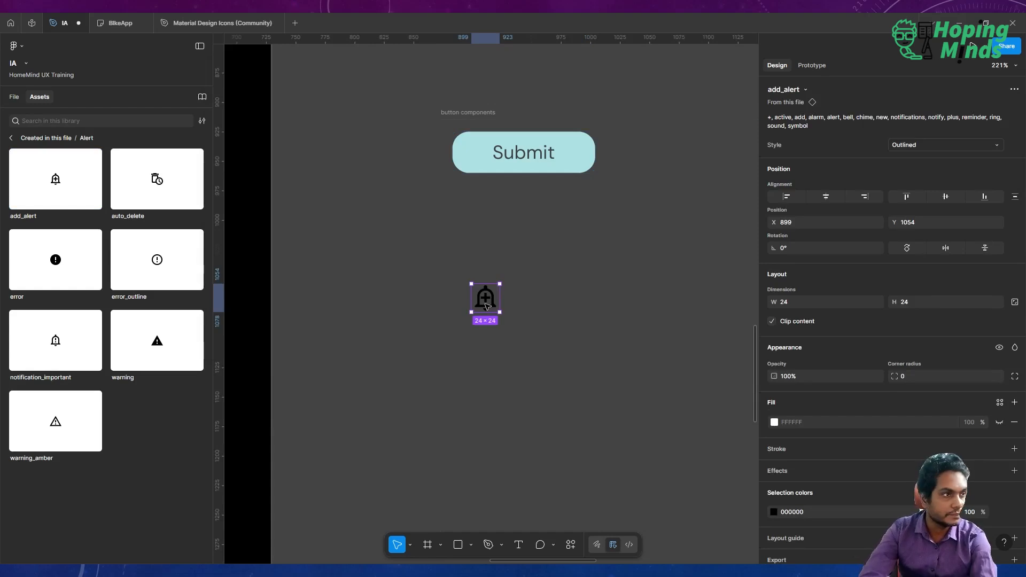
left_click_drag(485, 306, 482, 158)
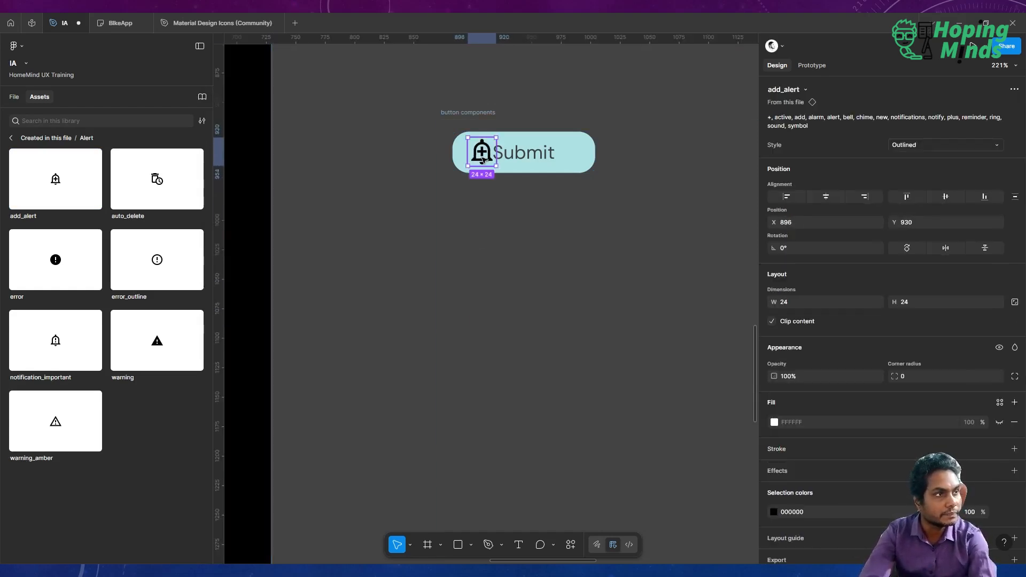
key("Delete")
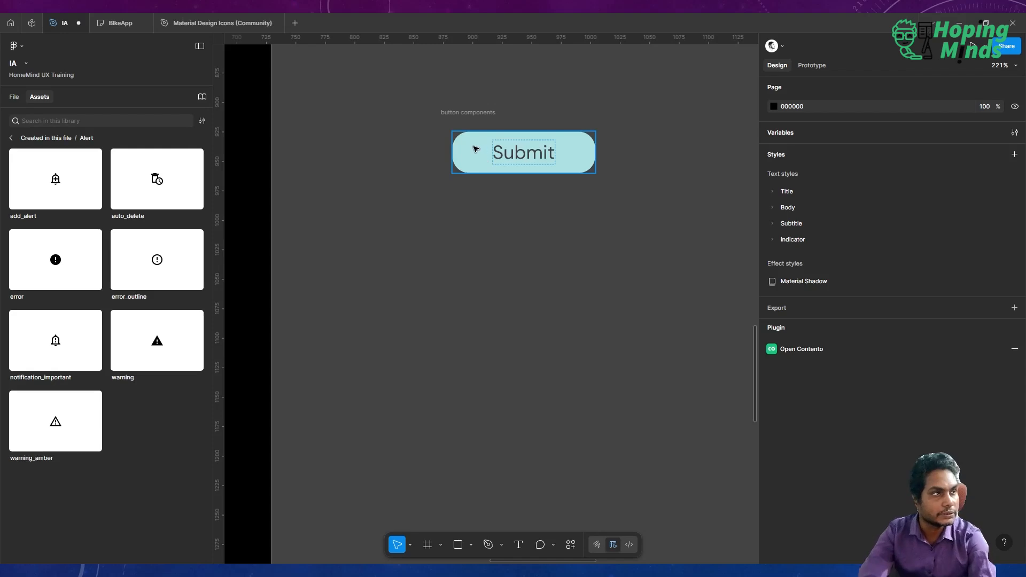
Paste the add_alert icon into the button components frame over the button.
left_click(475, 149)
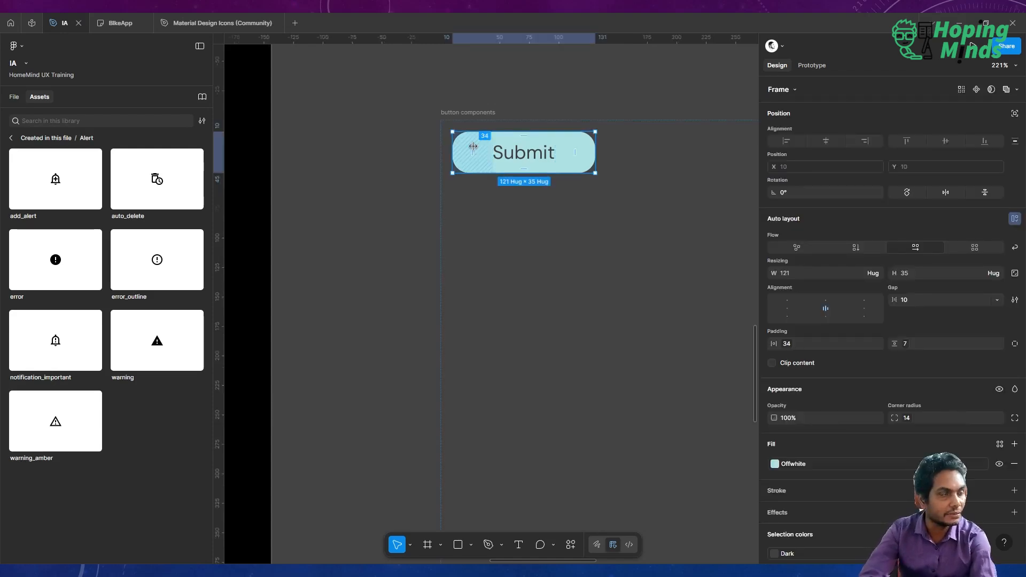
right_click(480, 155)
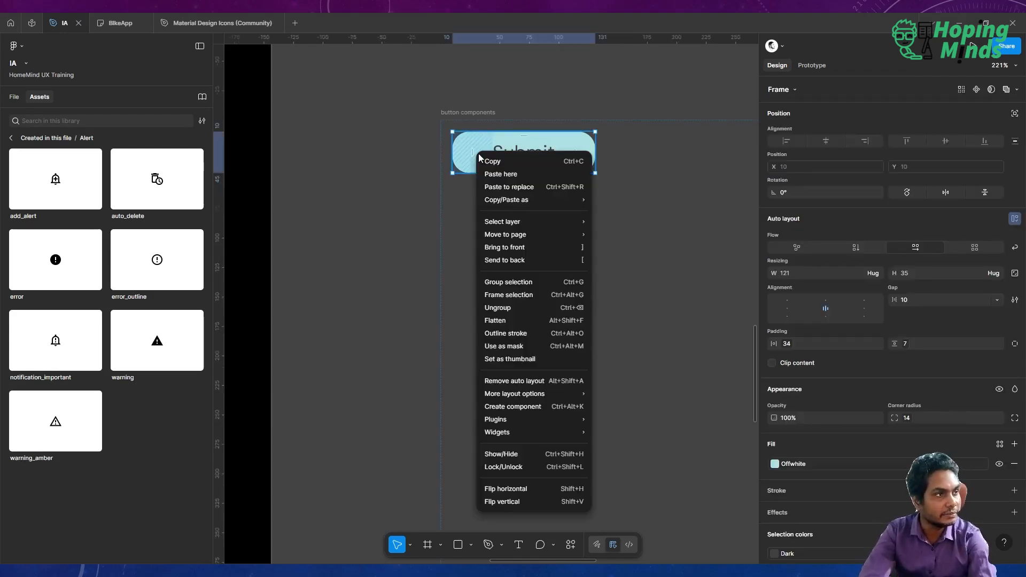
left_click(496, 174)
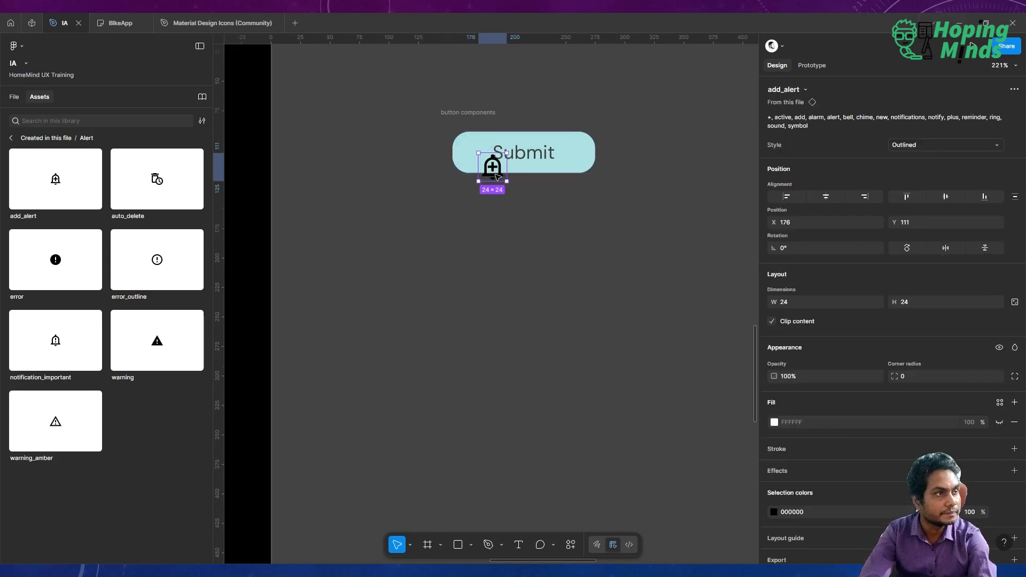
Nest the add_alert icon inside the button, placing it before the Submit text.
left_click(14, 98)
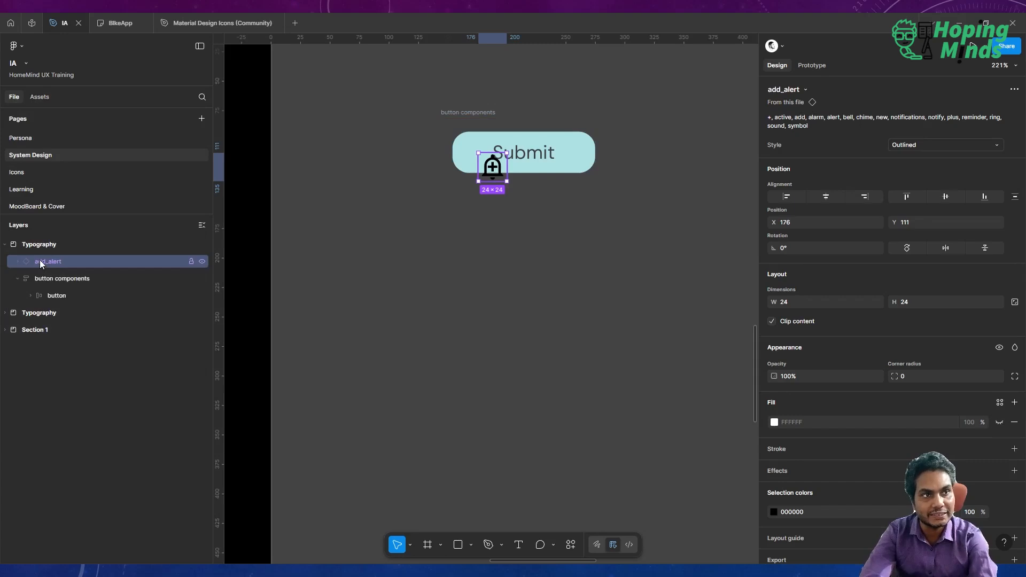
left_click_drag(59, 297, 39, 294)
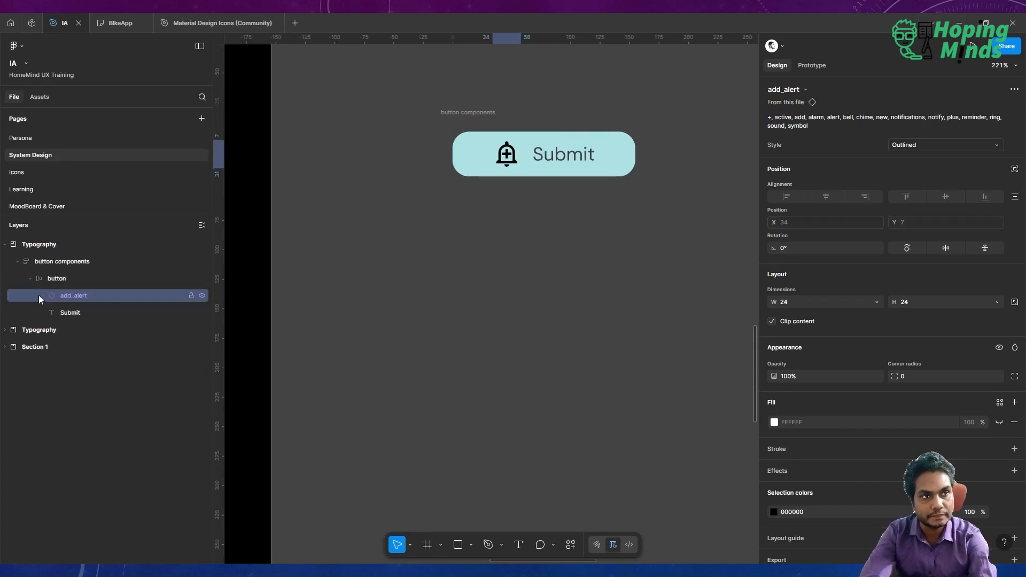
left_click(80, 275)
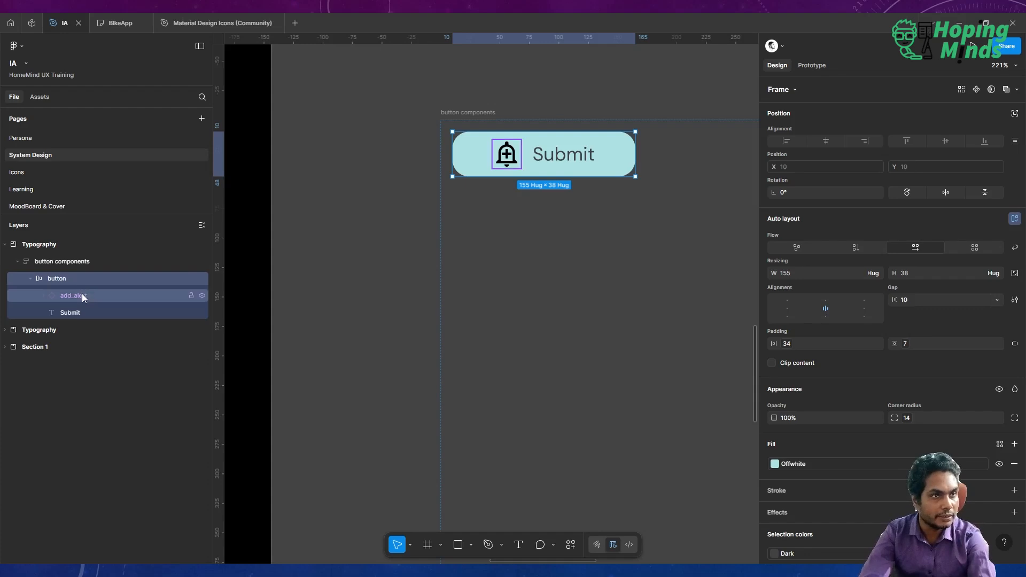
left_click(81, 295)
scroll(795, 497, "down", 1)
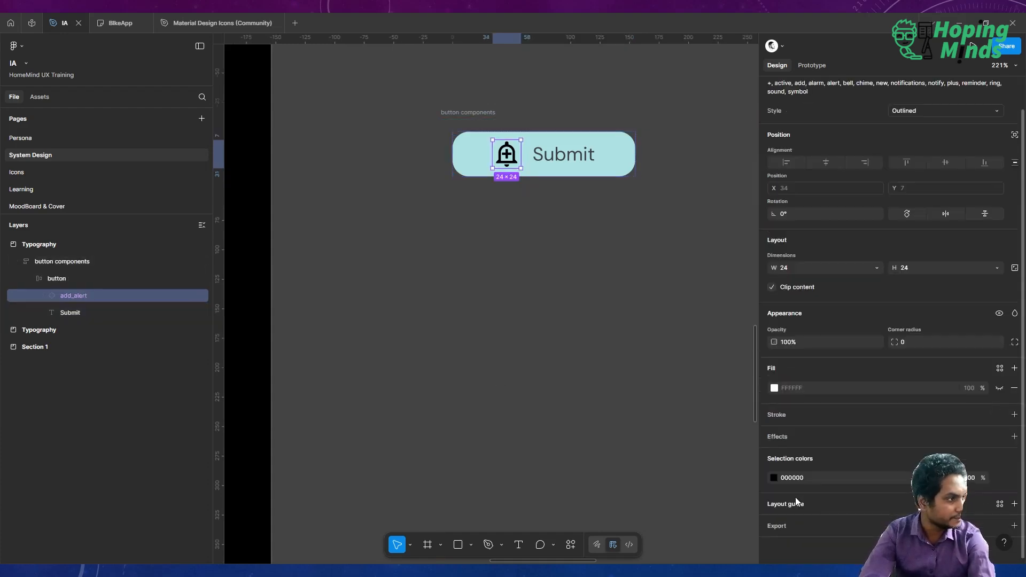
Apply the Dark colour variable to the add_alert icon.
left_click(1000, 478)
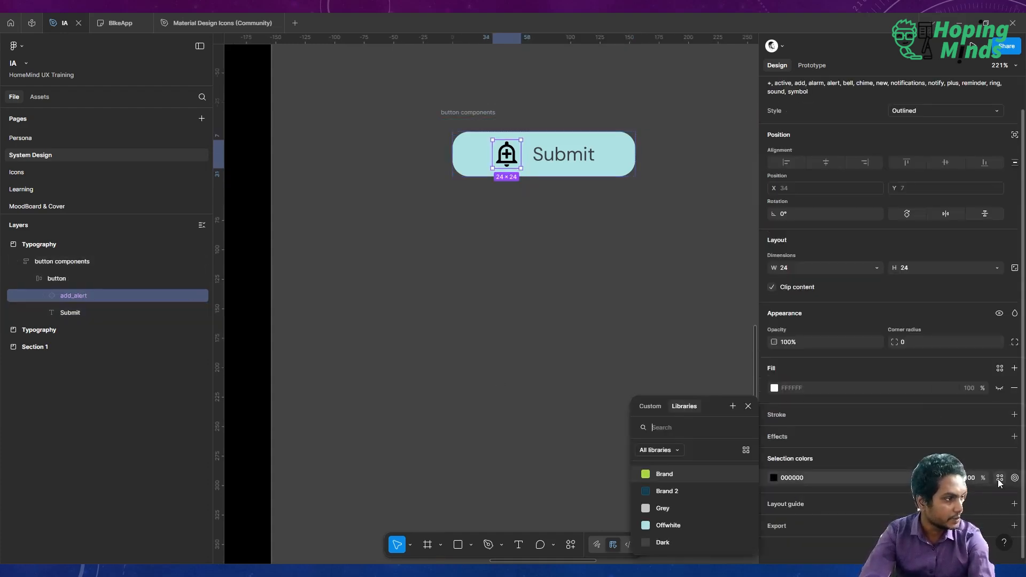
left_click(678, 543)
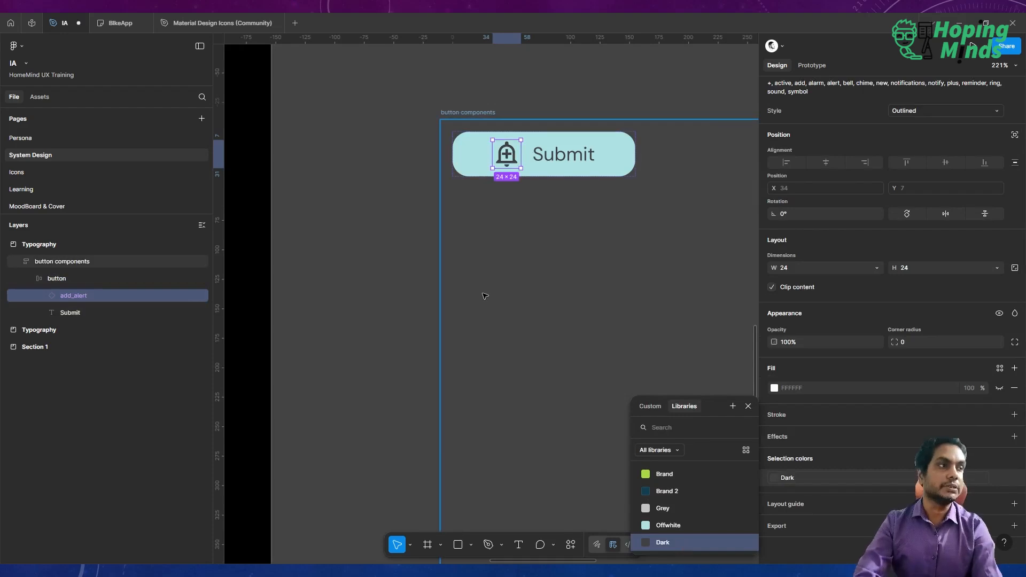
left_click(257, 202)
Rename the button frame as Normal.
scroll(257, 202, "down", 5)
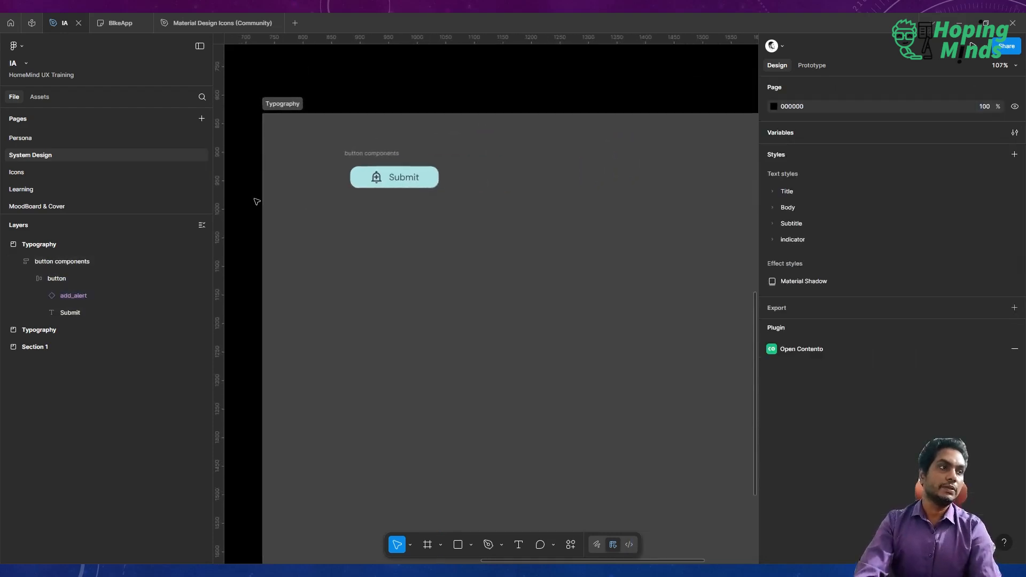
scroll(398, 173, "up", 5)
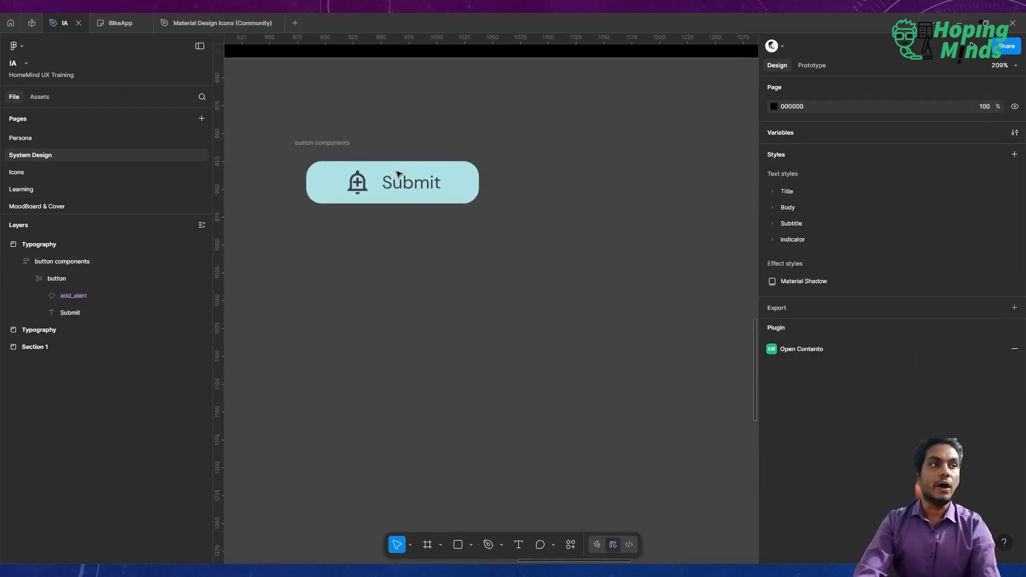
scroll(398, 173, "left", 2)
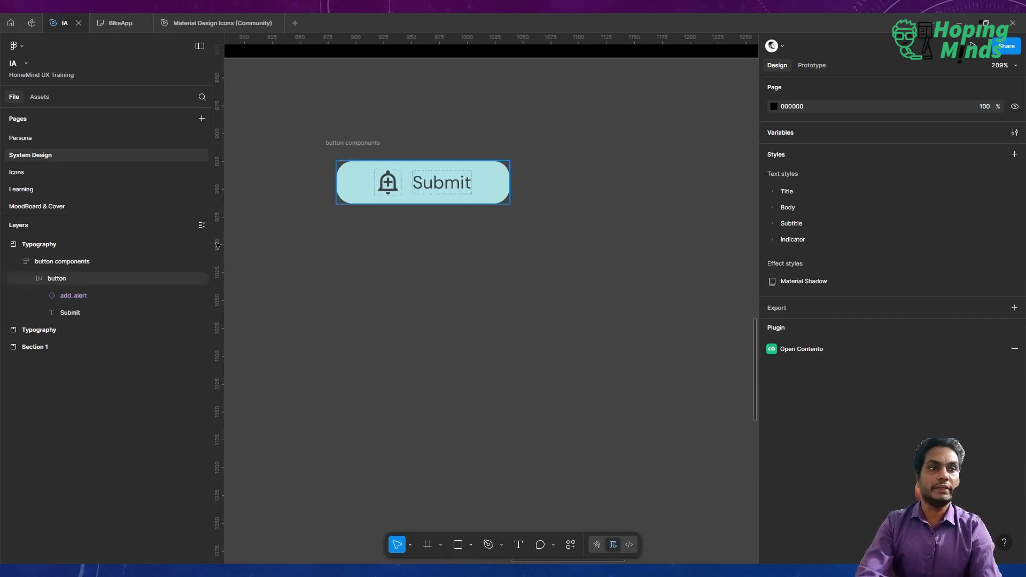
left_click(134, 272)
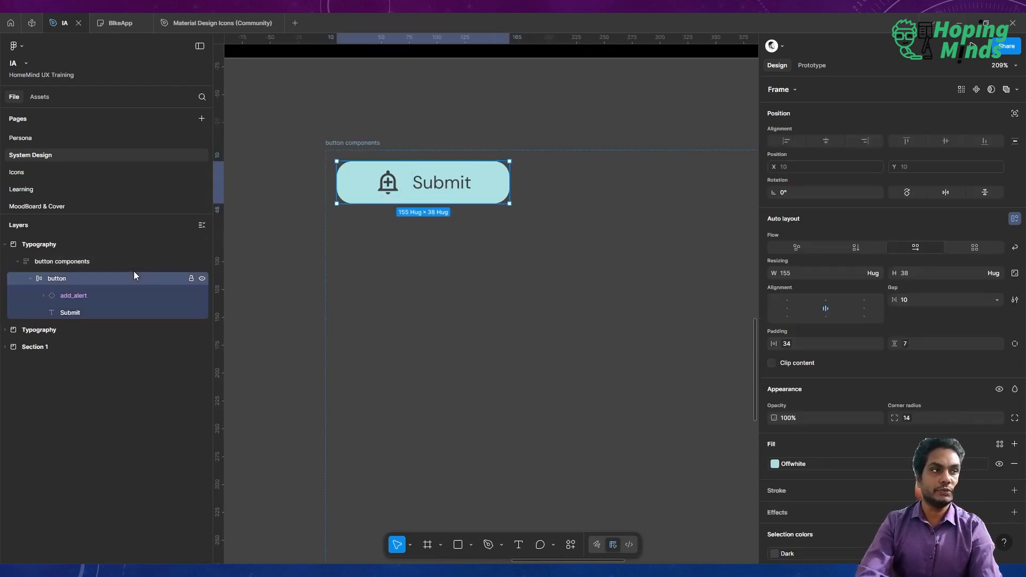
double_click(64, 279)
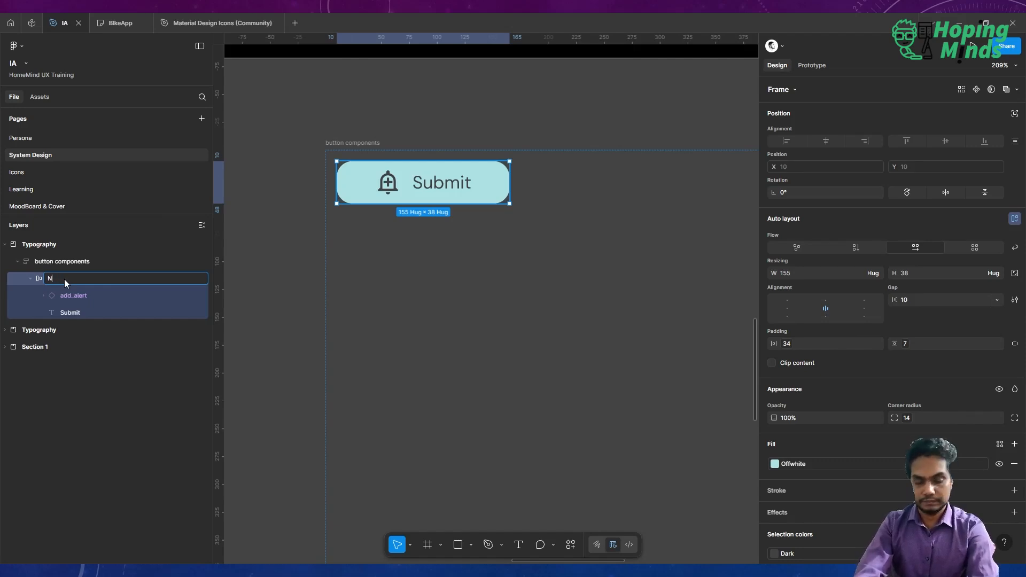
type("Normal")
key("Return")
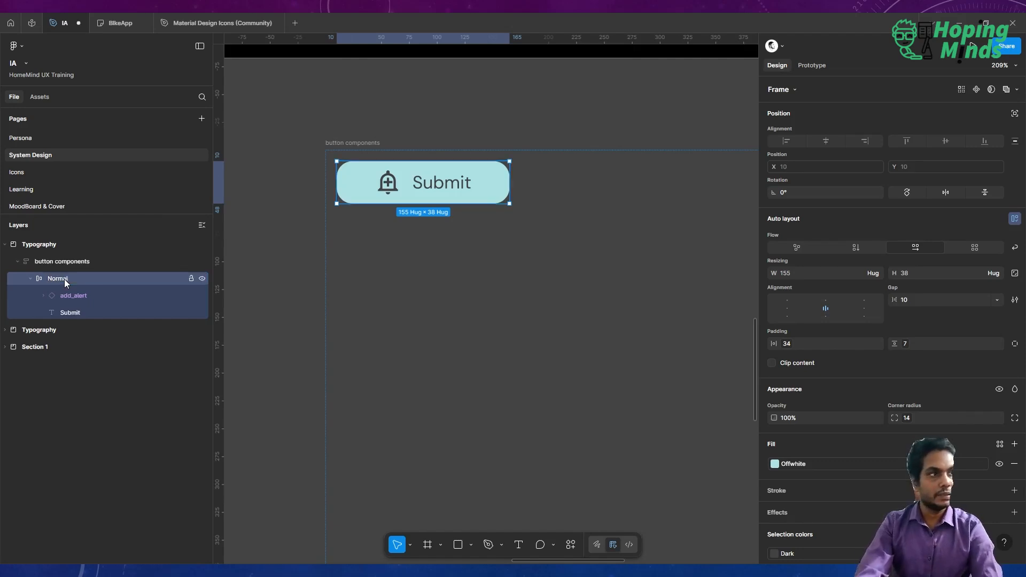
Duplicate the Normal button and rename the copy as Active.
key("ctrl+d")
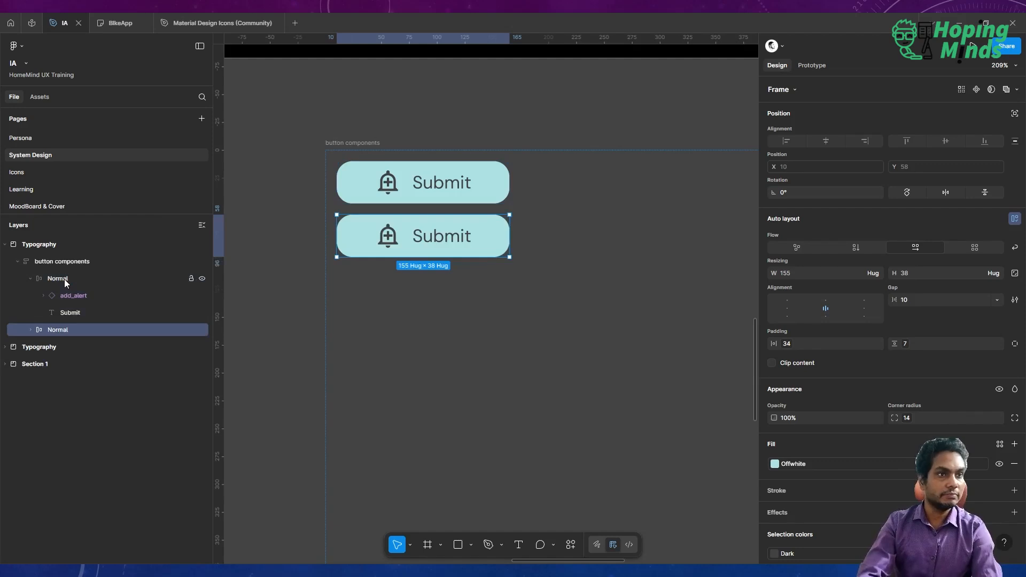
double_click(63, 329)
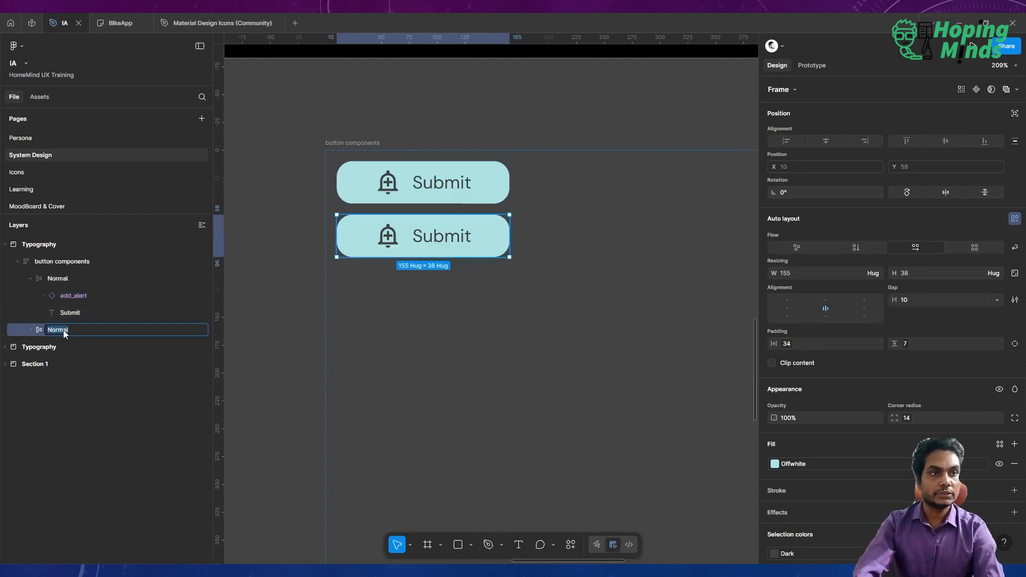
type("Activ")
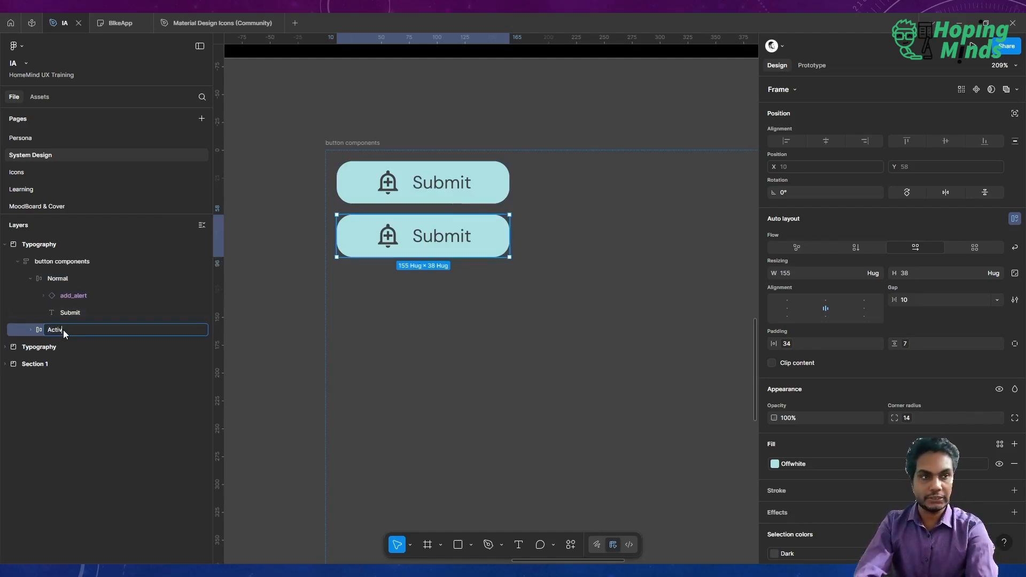
type("e")
key("Return")
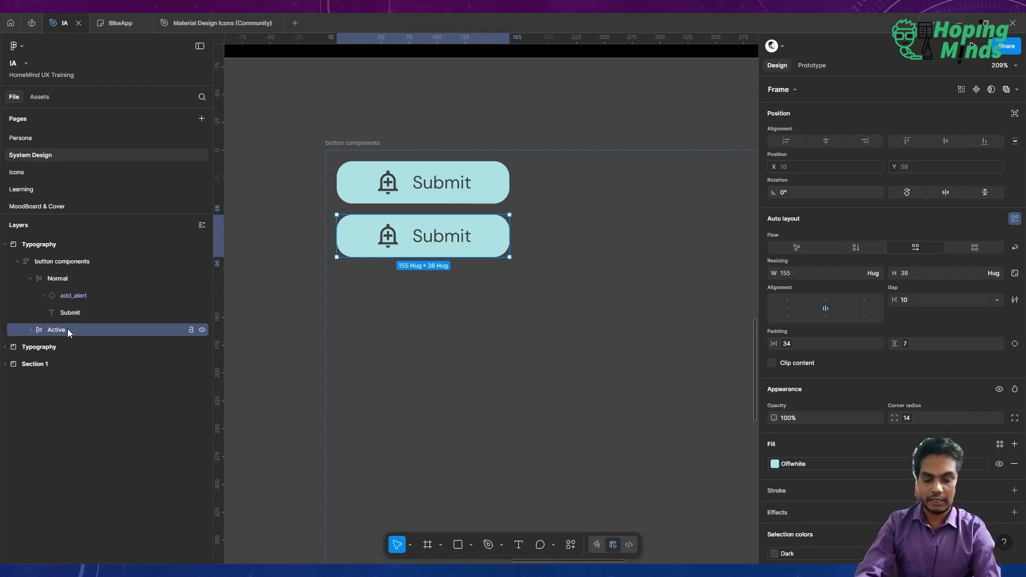
Duplicate the Active button and rename the copy as Disabled.
key("ctrl+d")
double_click(57, 347)
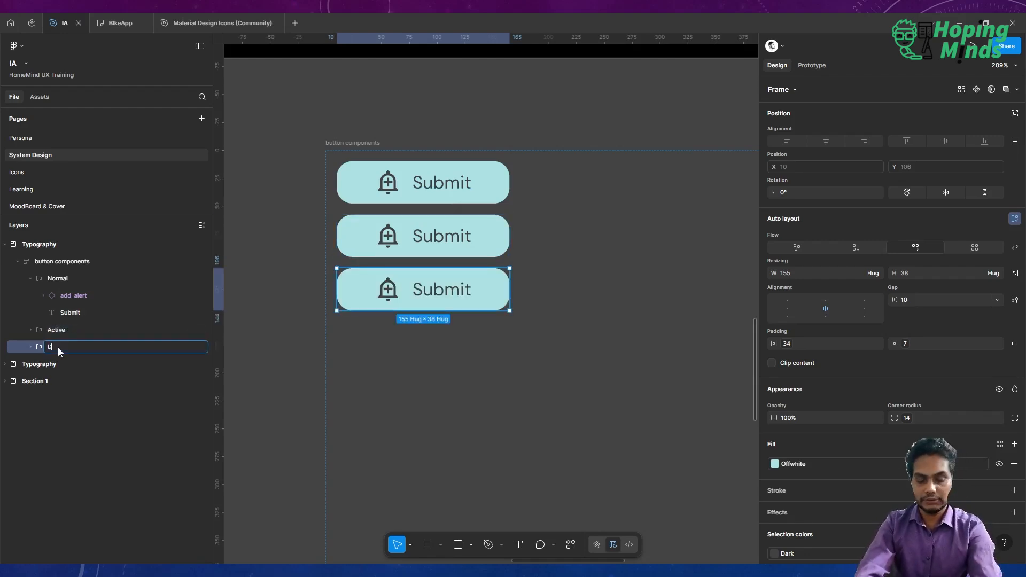
type("Disabled")
key("Return")
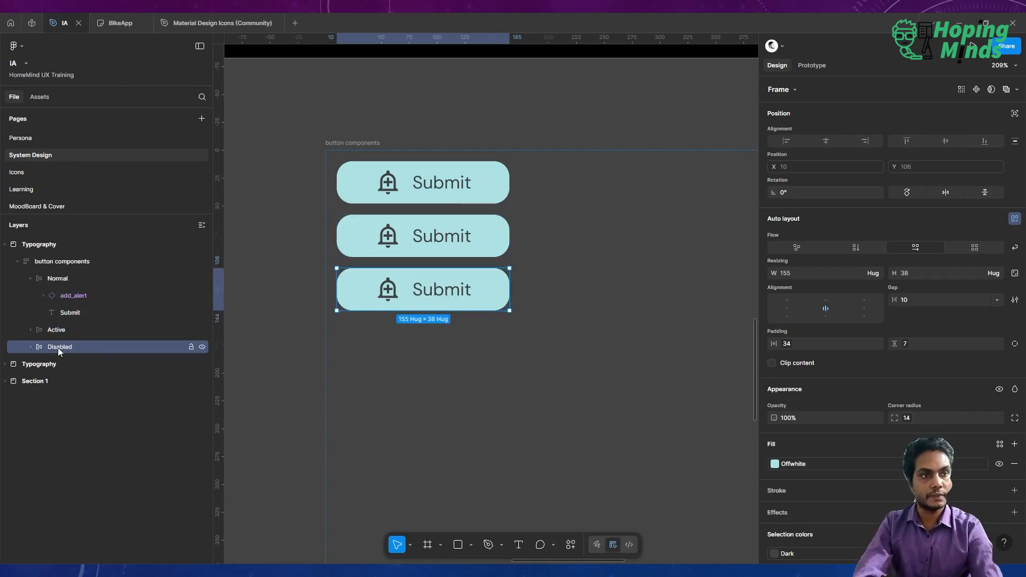
Set the Normal button's fill to Brand 2 and its text and icon colour to Grey.
left_click(72, 280)
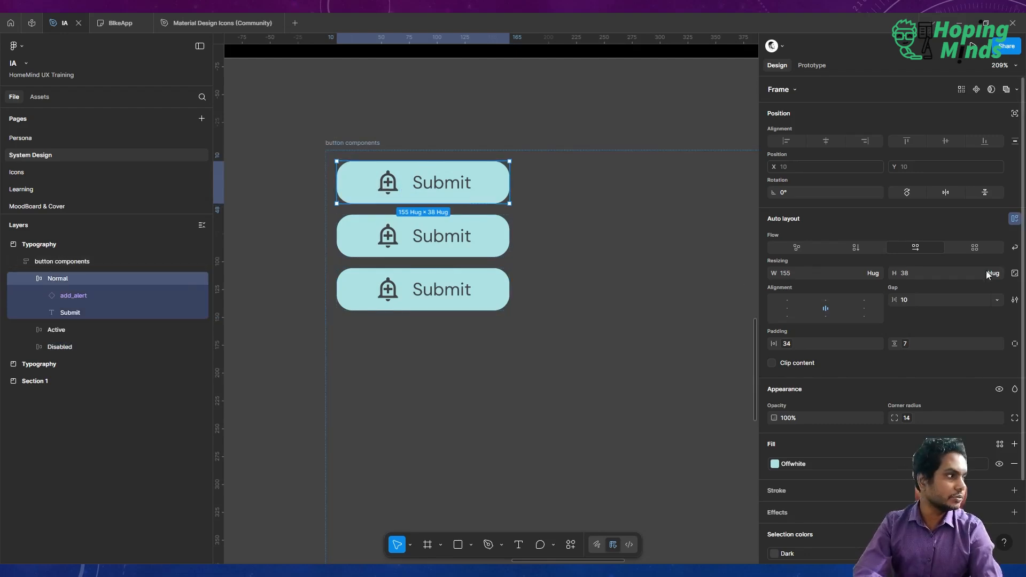
scroll(850, 374, "down", 2)
left_click(850, 404)
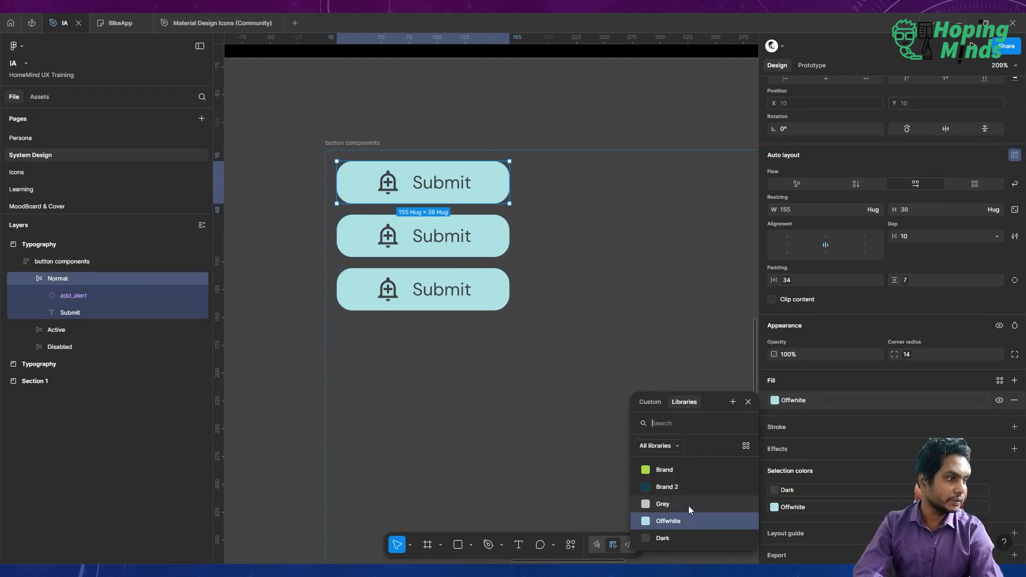
left_click(665, 486)
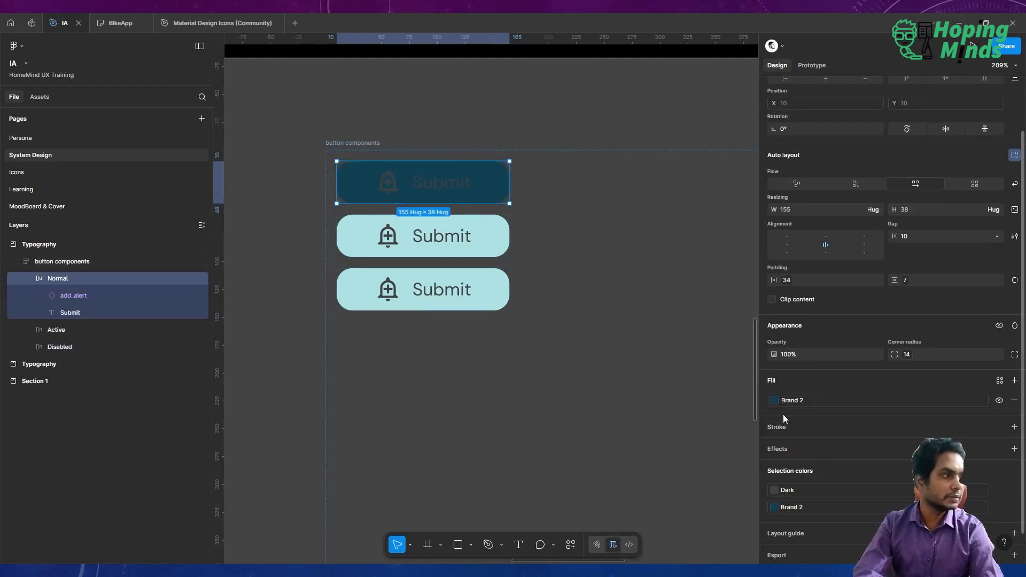
scroll(851, 480, "down", 1)
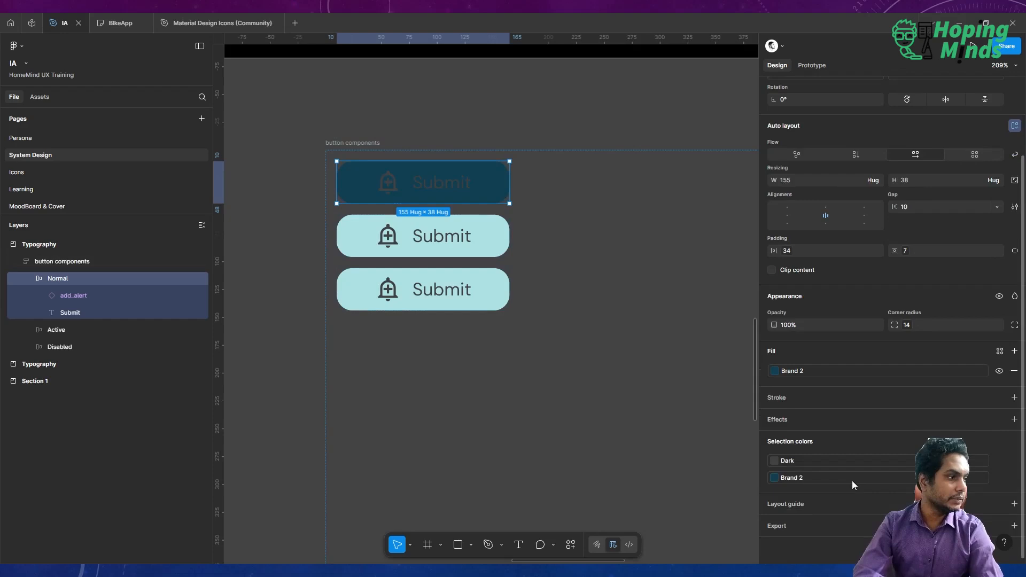
left_click(826, 462)
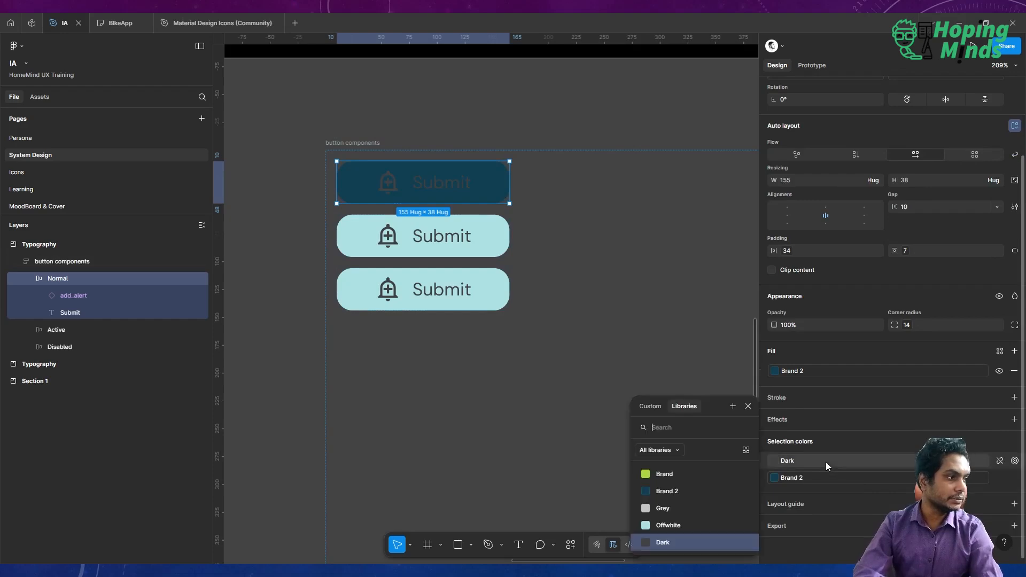
left_click(686, 504)
Set the Active button's fill to the Brand colour.
left_click(455, 246)
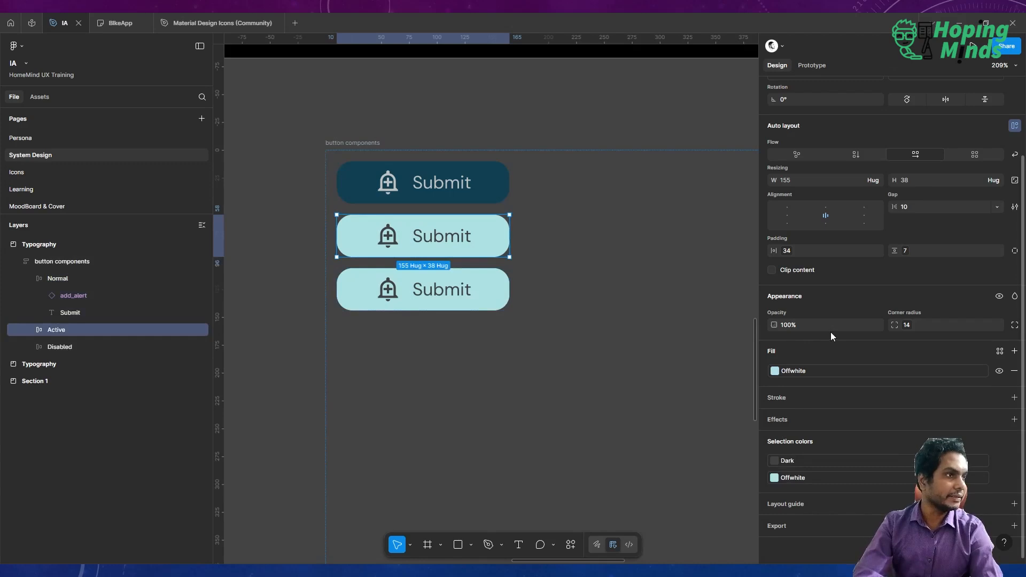
left_click(827, 369)
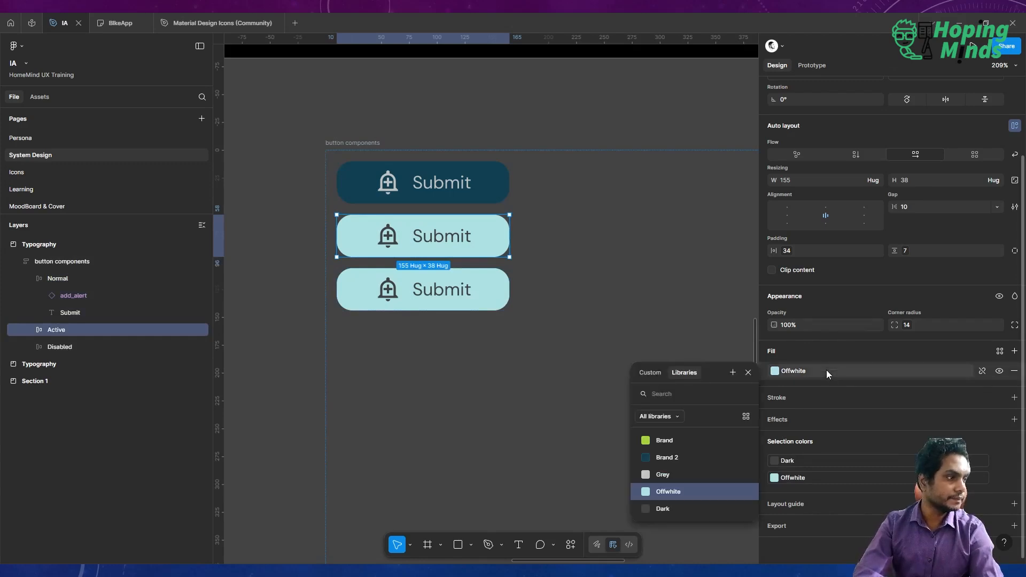
left_click(704, 439)
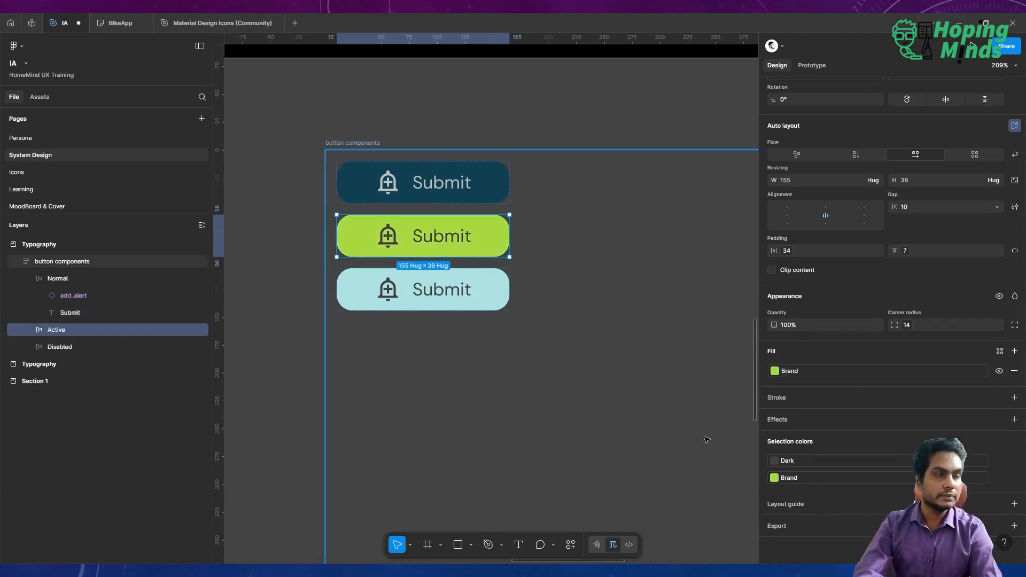
Set the Disabled button's fill to the Grey colour.
left_click(485, 295)
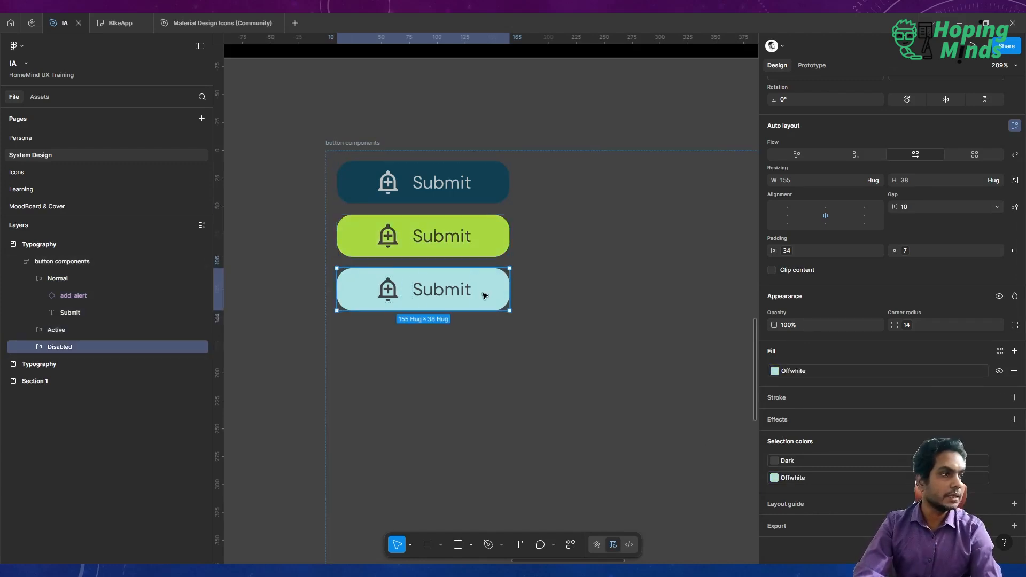
left_click(810, 371)
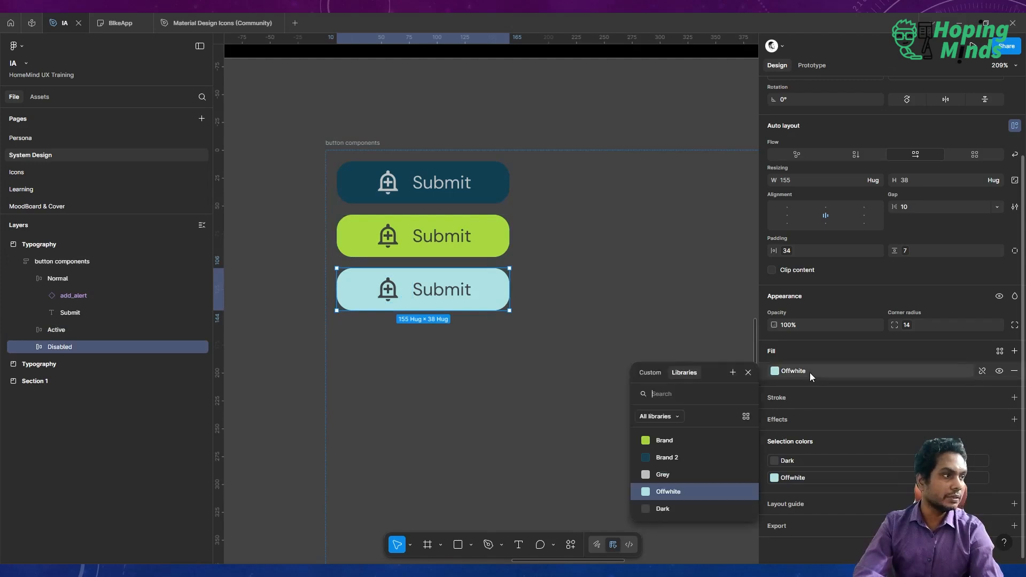
left_click(679, 475)
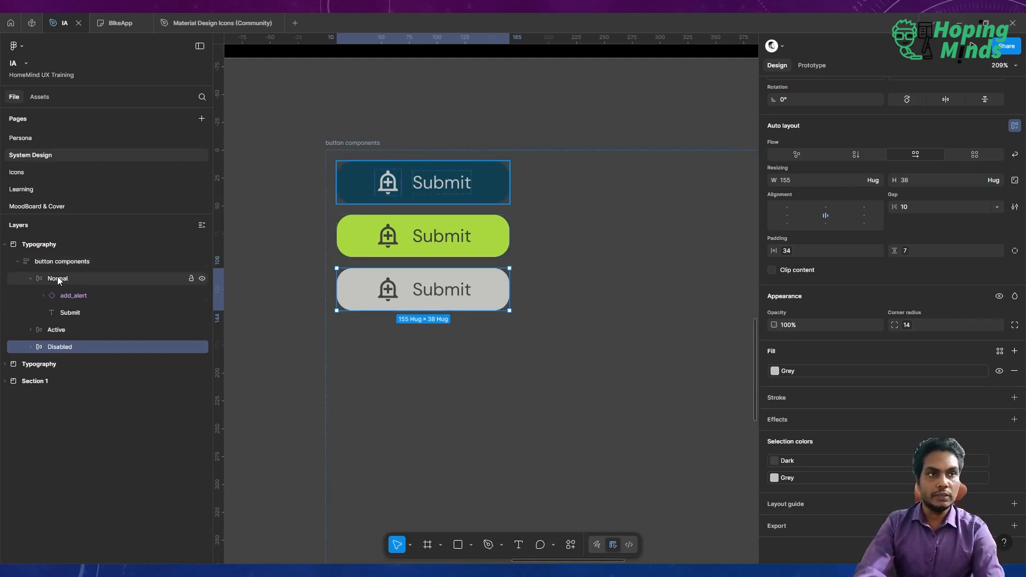
Select the Normal, Active and Disabled buttons and combine them into a component set.
left_click(37, 277)
left_click(30, 279)
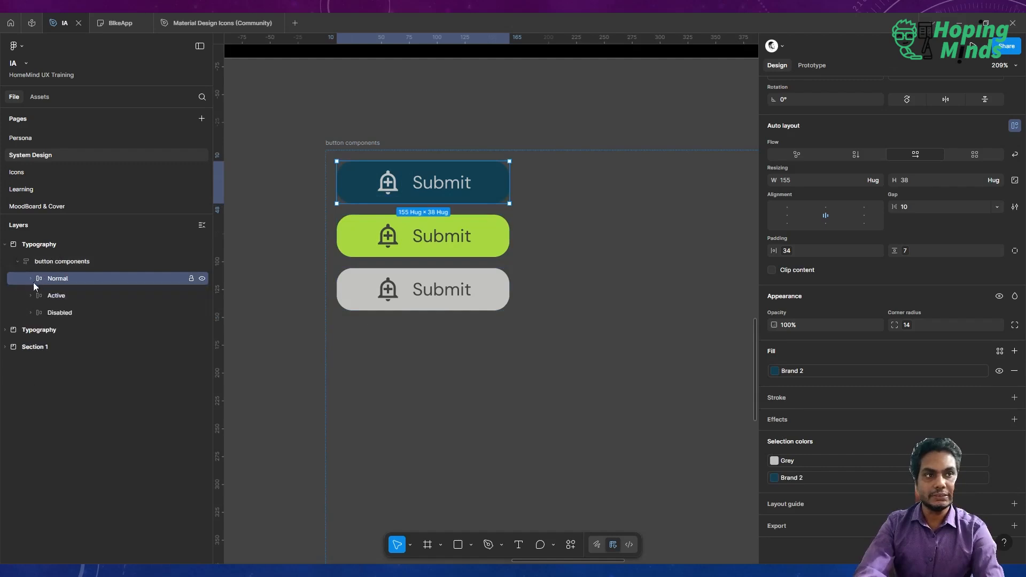
left_click(40, 293, "shift")
left_click(66, 315, "shift")
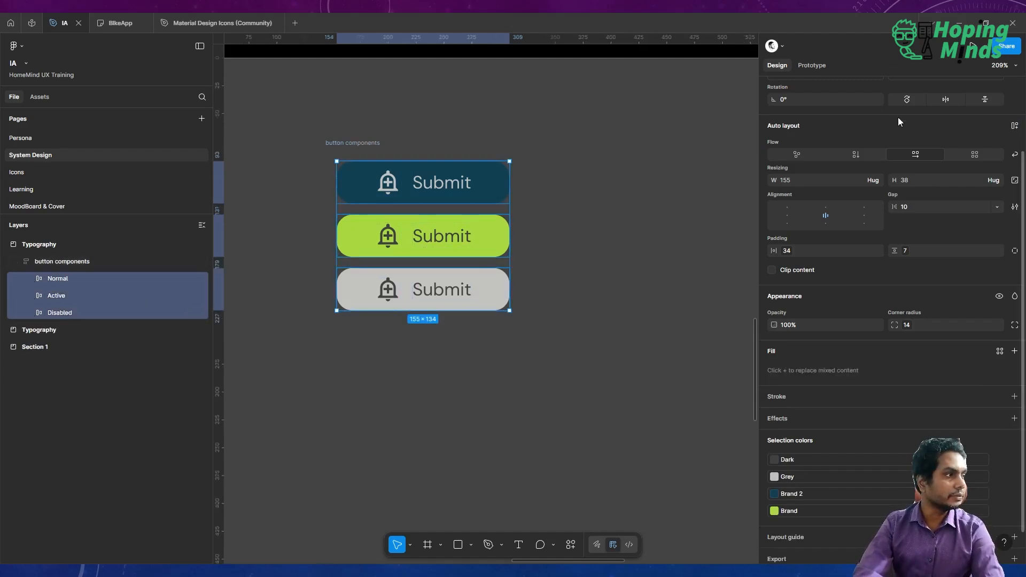
scroll(908, 129, "up", 3)
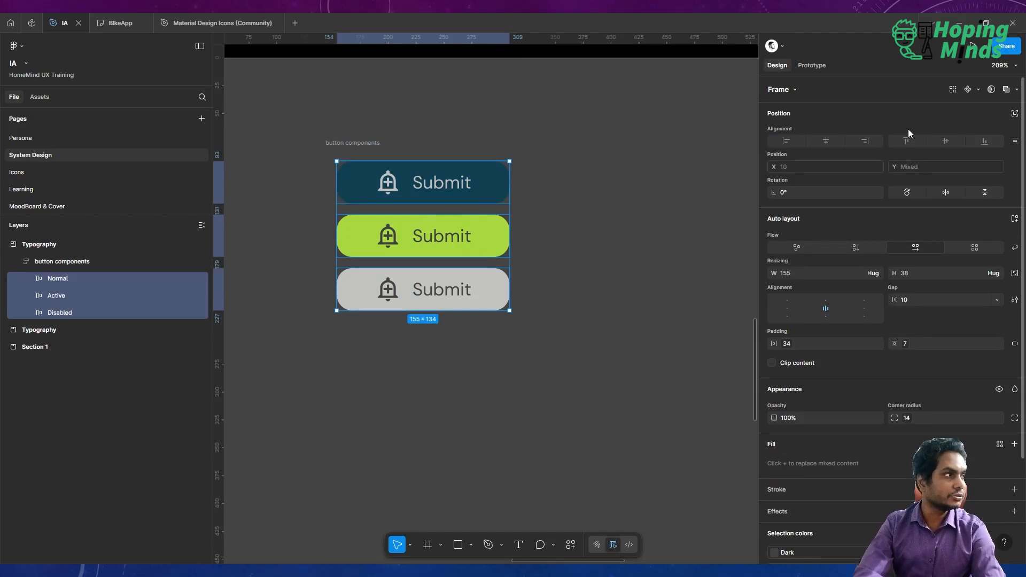
left_click(977, 90)
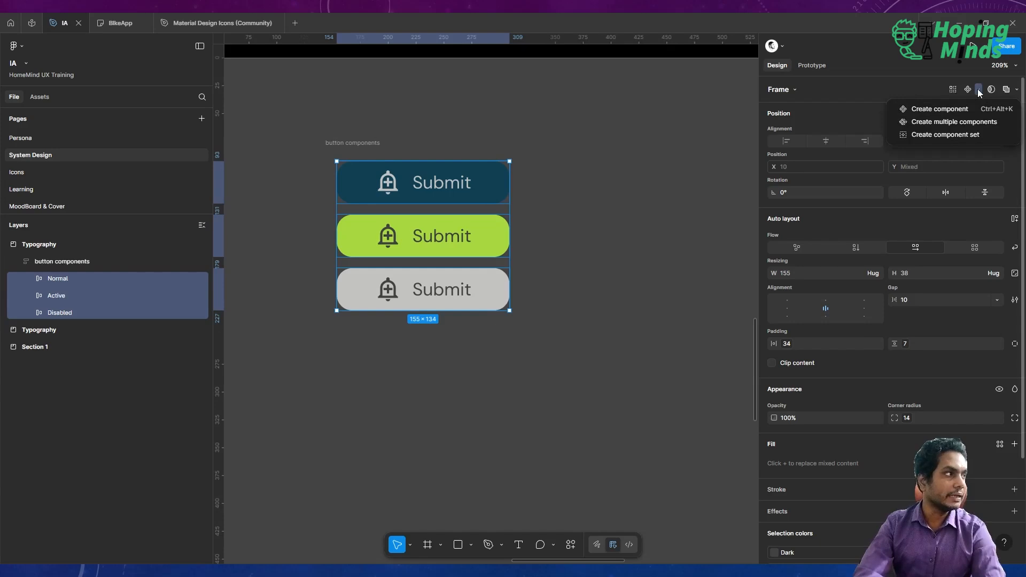
left_click(971, 135)
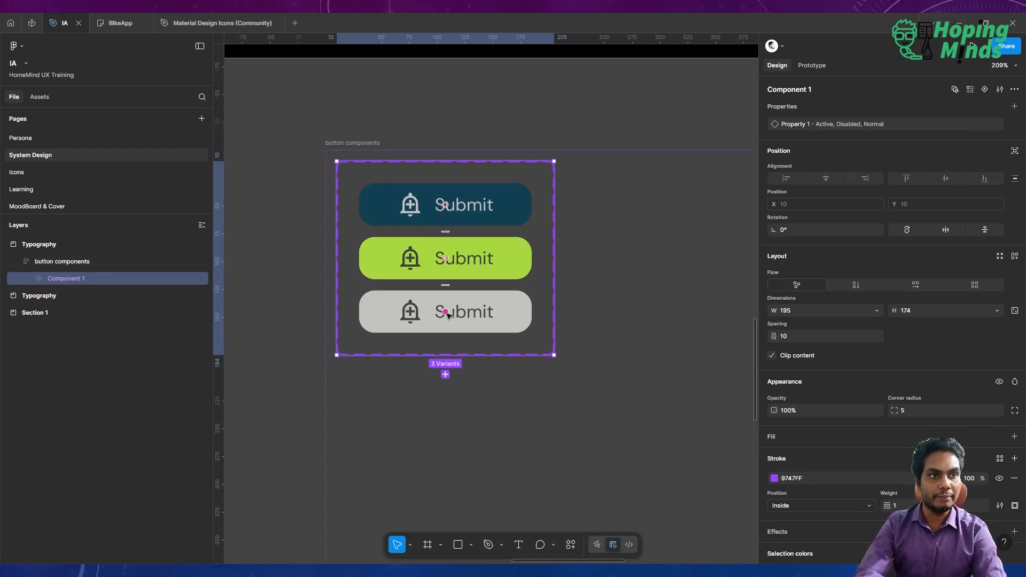
Rename the component set as Button.
left_click(31, 278)
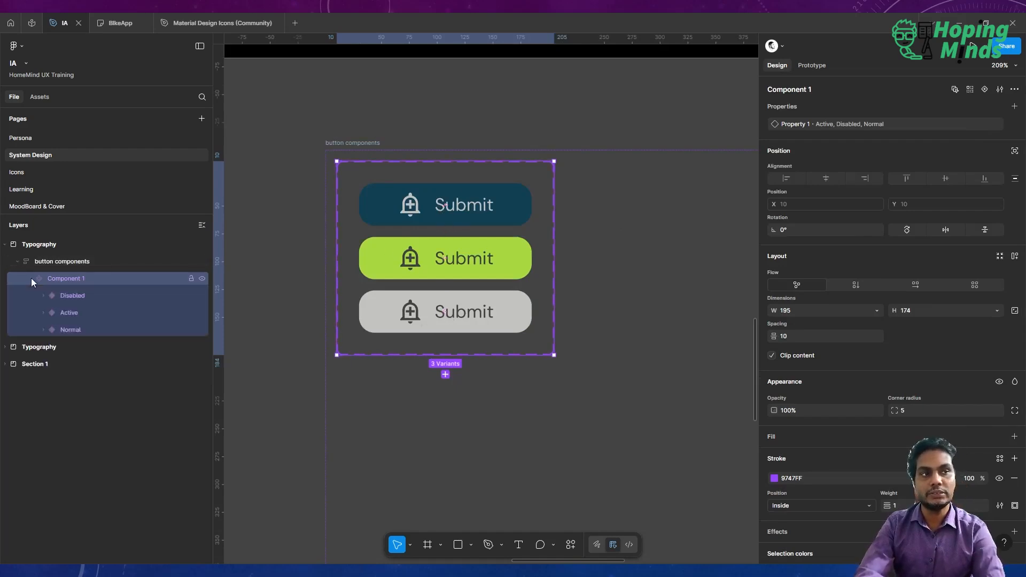
double_click(66, 279)
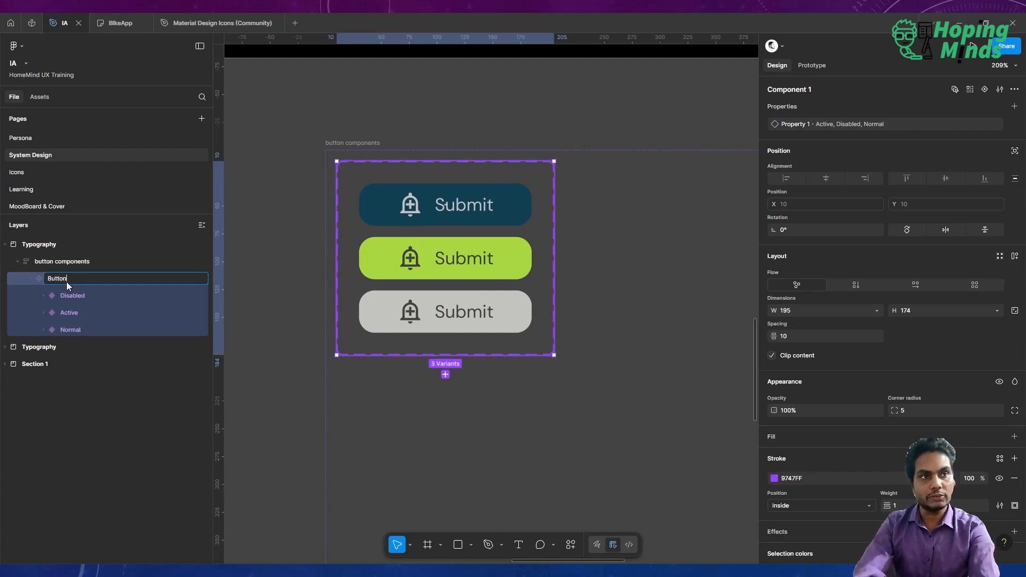
key("Return")
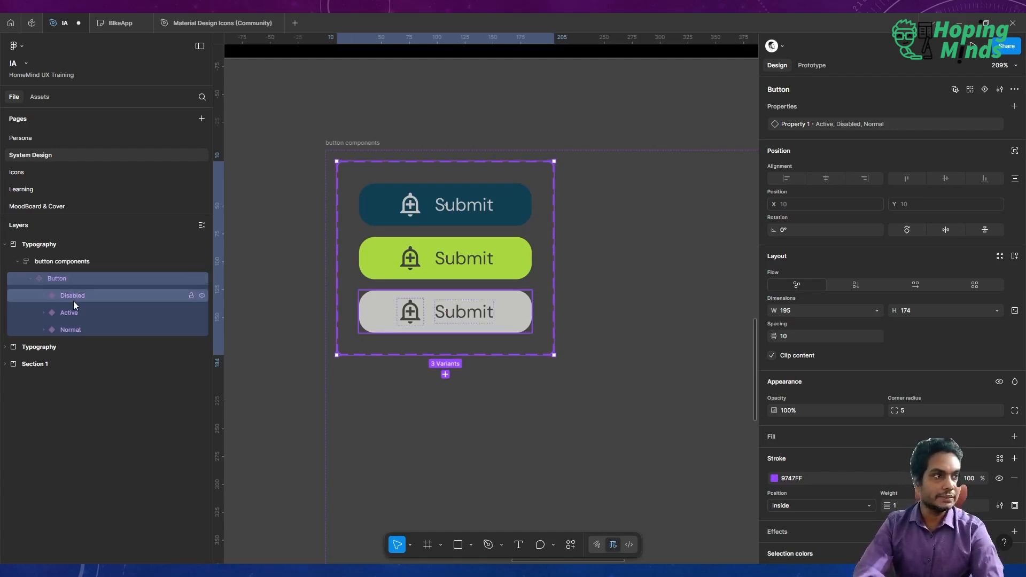
left_click(78, 296)
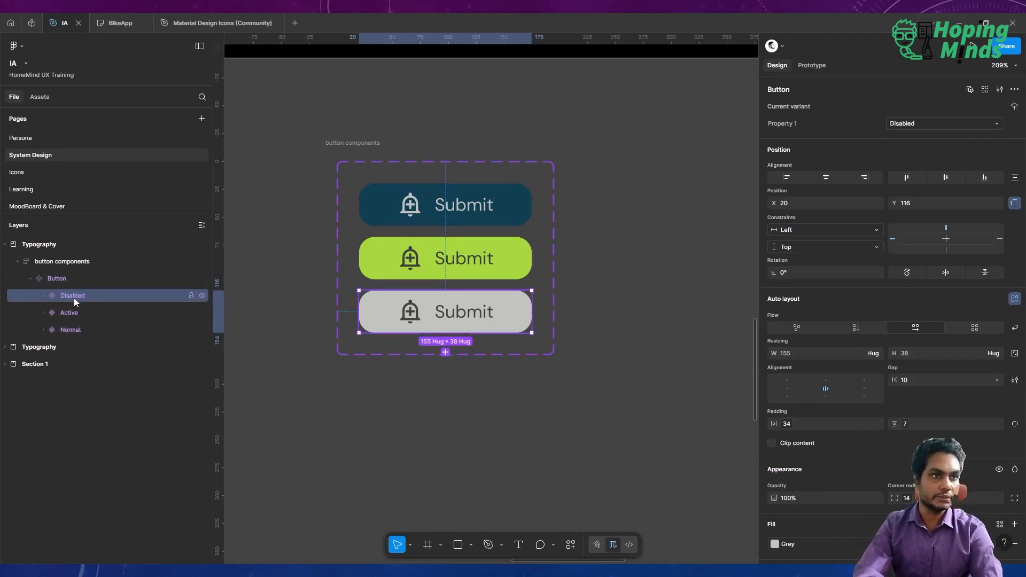
left_click(62, 277)
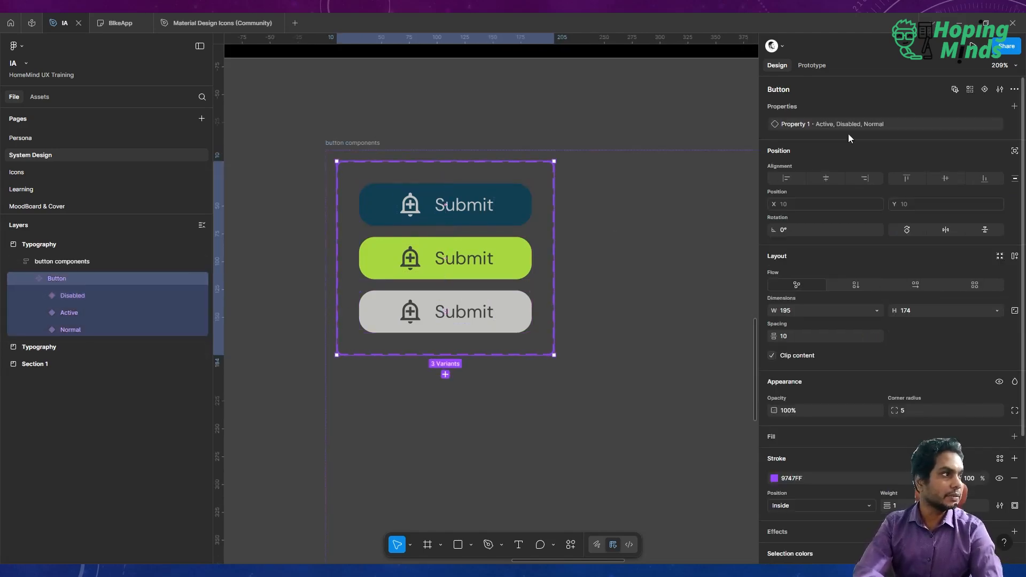
Rename the button component set's variant property as State.
left_click(508, 199)
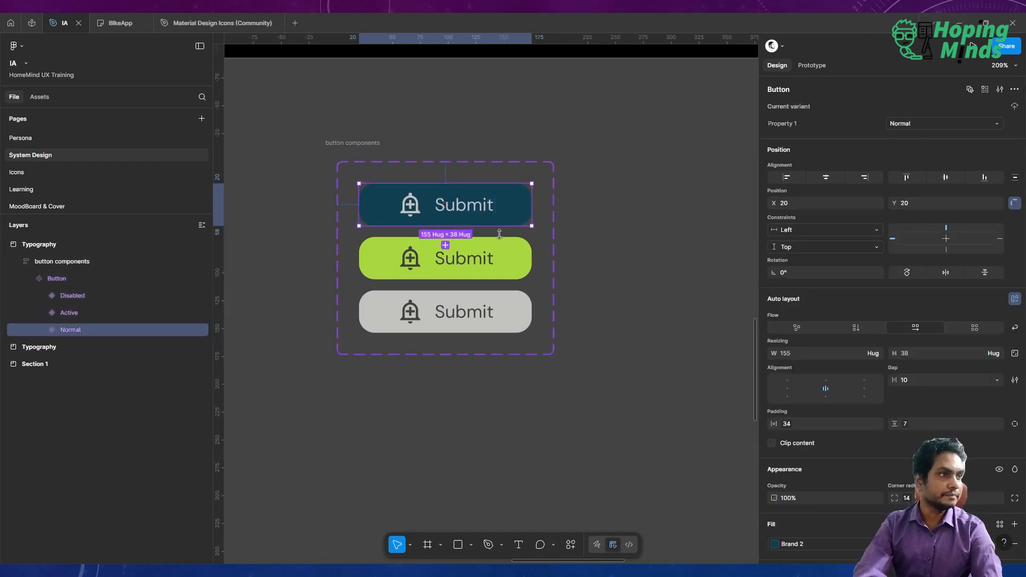
double_click(790, 124)
type("Stat")
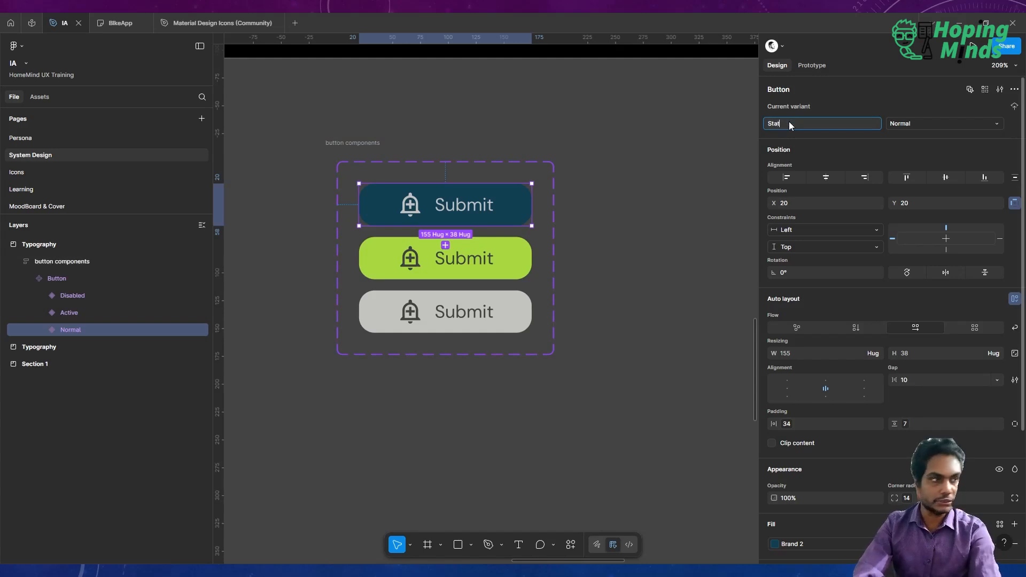
type("e")
key("Return")
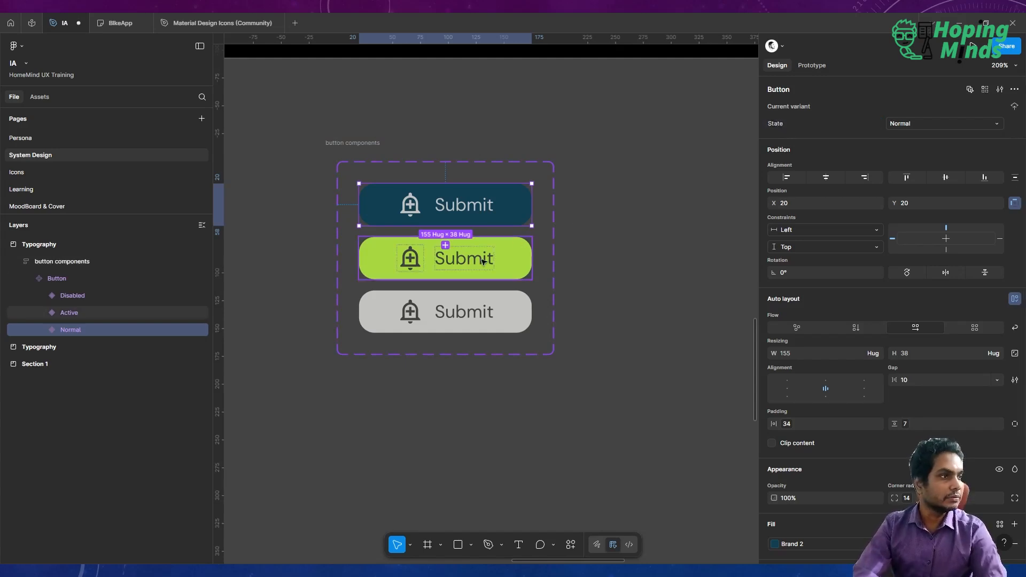
Create a boolean property named show icon that controls the Normal button icon's visibility.
left_click(483, 261)
left_click(476, 305)
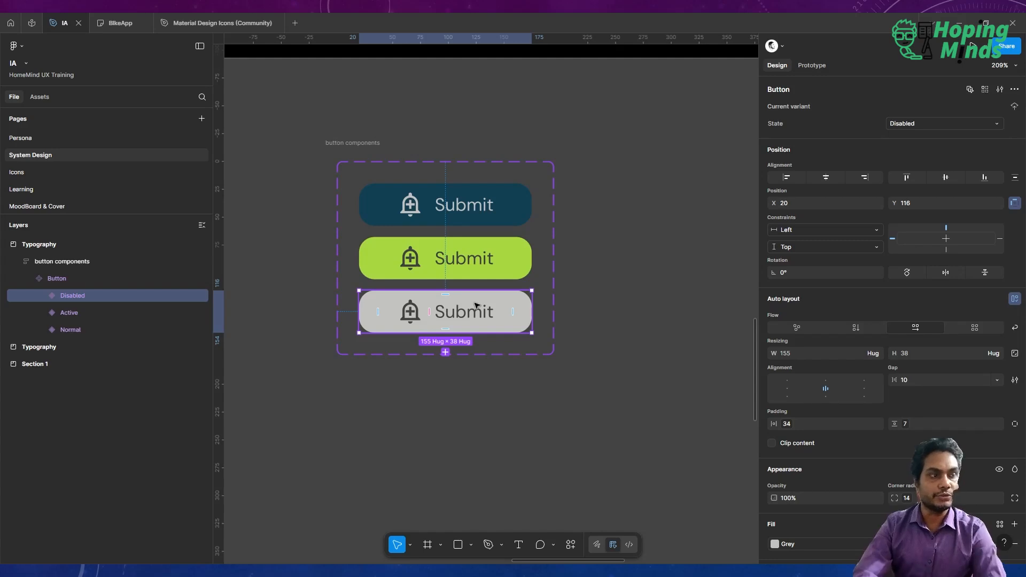
left_click(419, 207)
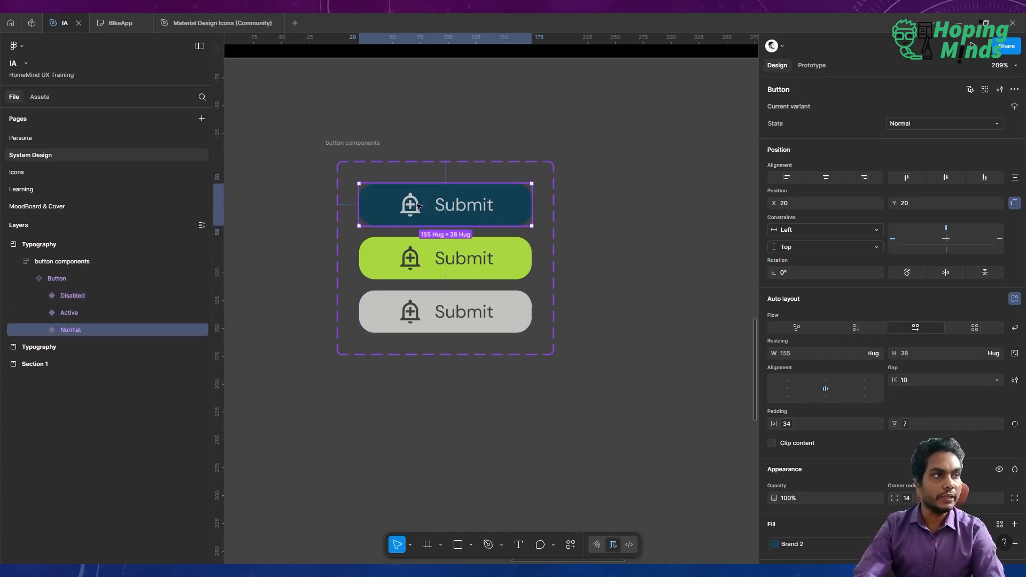
left_click(419, 207)
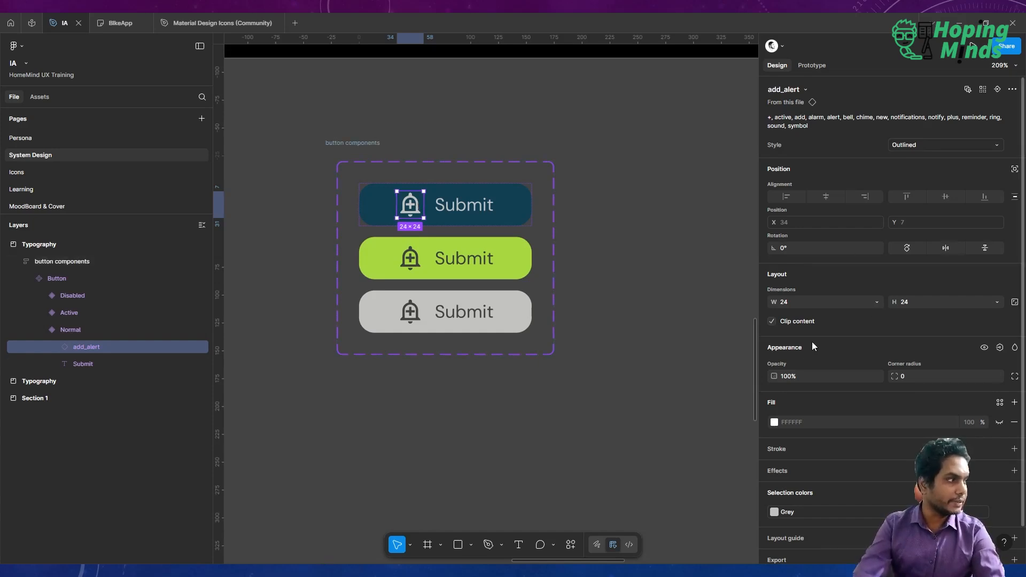
left_click(1000, 348)
left_click(992, 386)
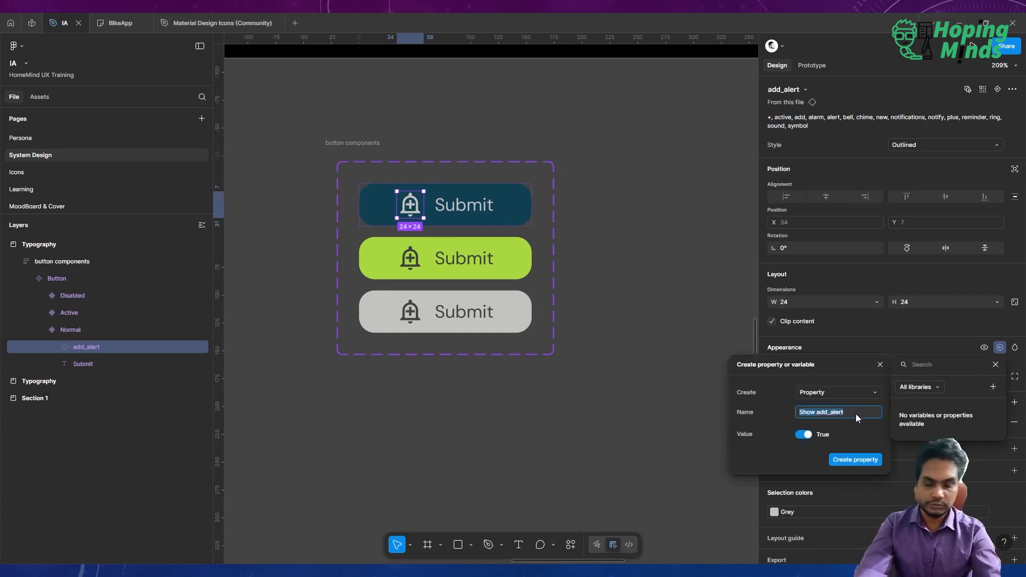
type("sh")
key("BackSpace")
key("BackSpace")
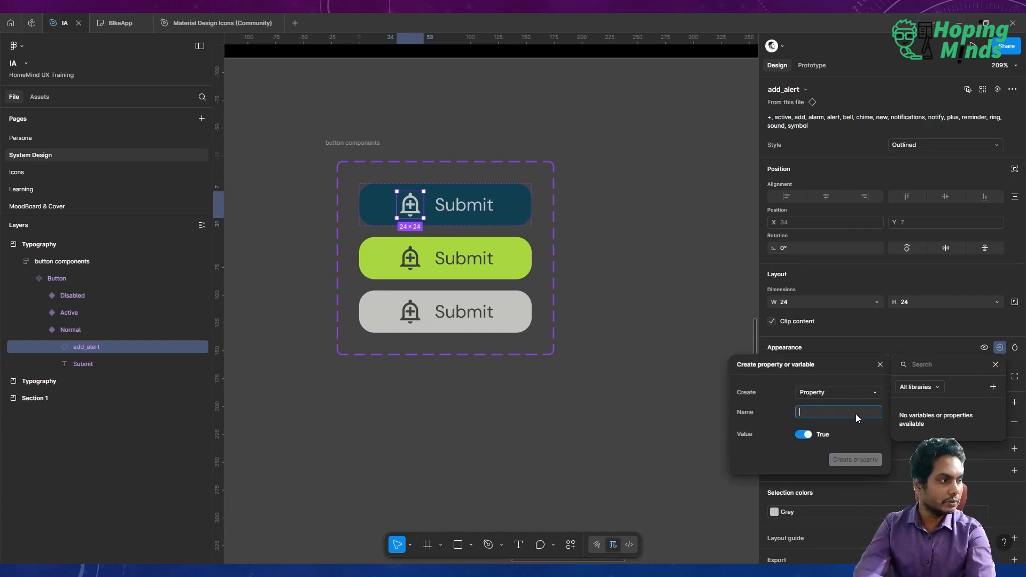
type("show icon")
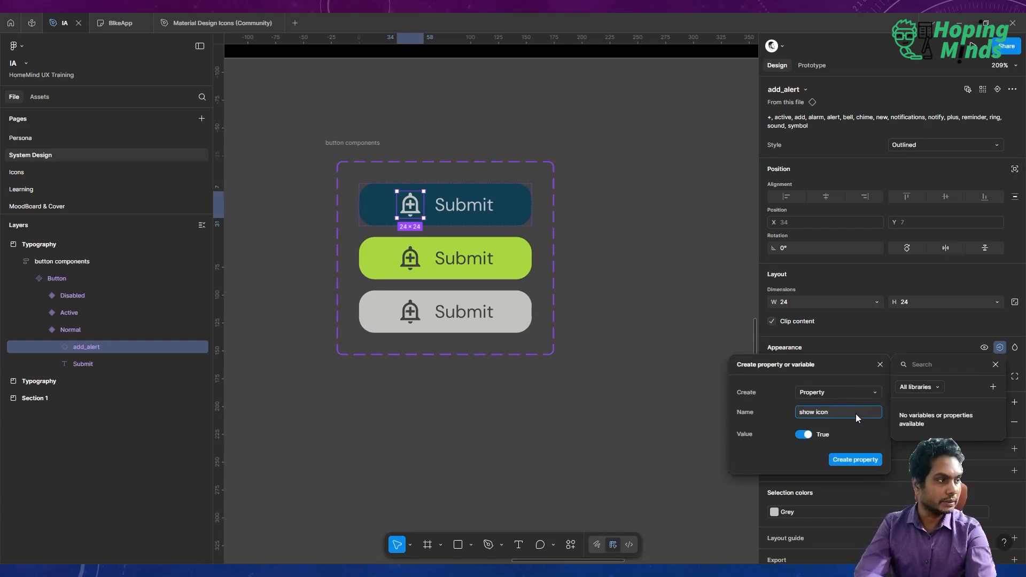
key("Return")
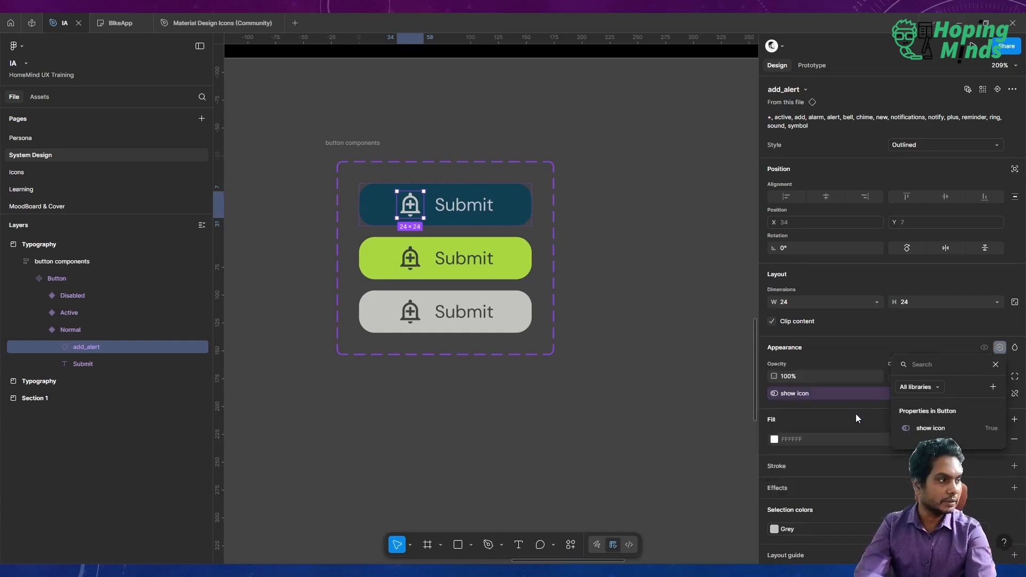
Link the Active button icon's visibility to the show icon property.
left_click(407, 262)
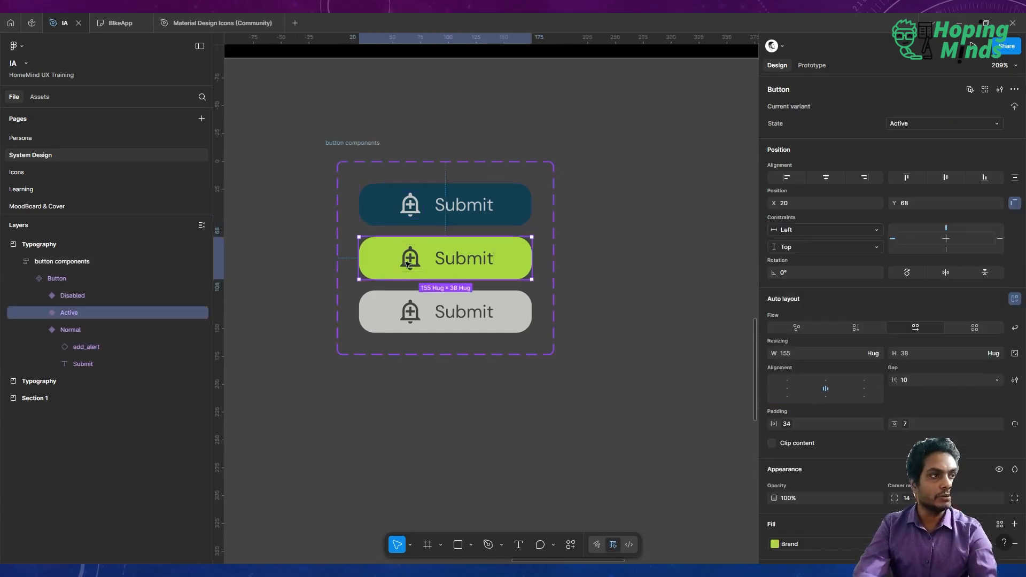
left_click(411, 258)
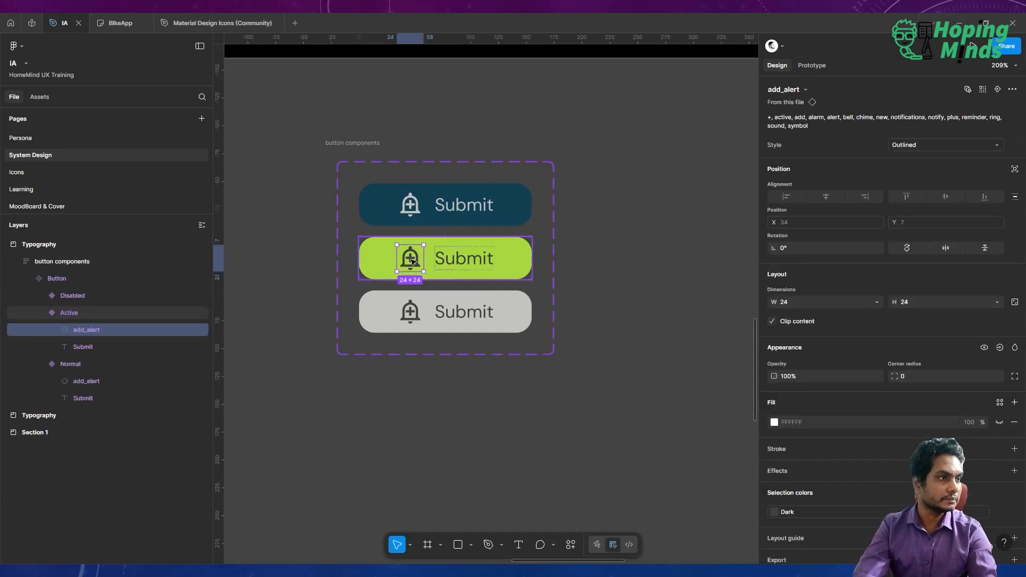
left_click(999, 348)
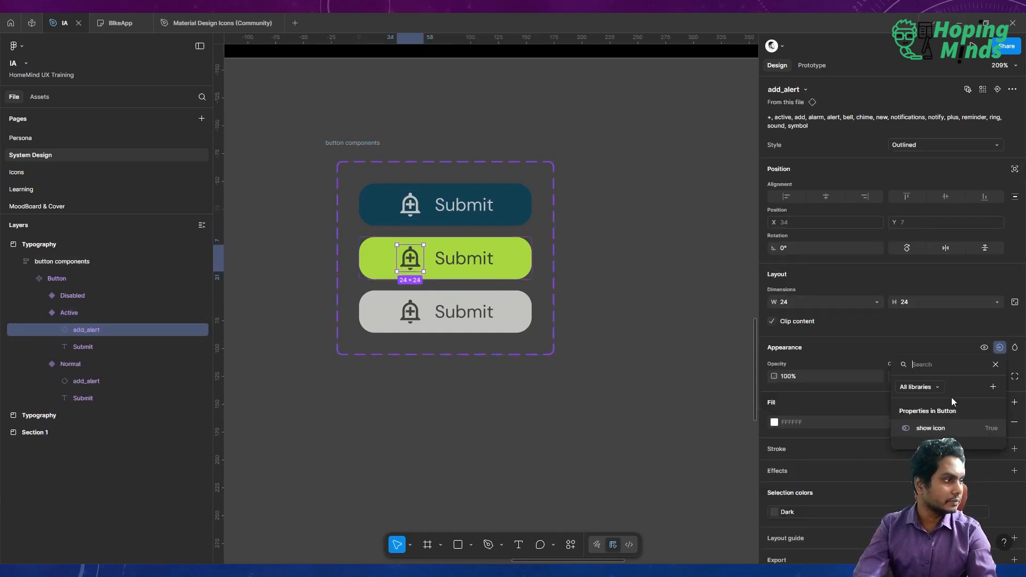
left_click(933, 430)
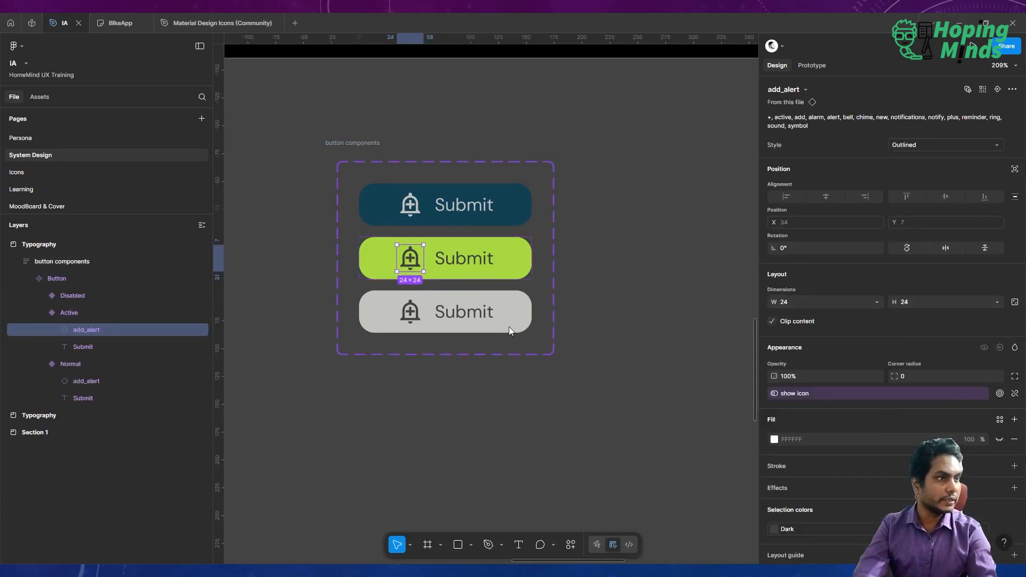
Link the Disabled button icon's visibility to the show icon property.
left_click(411, 311)
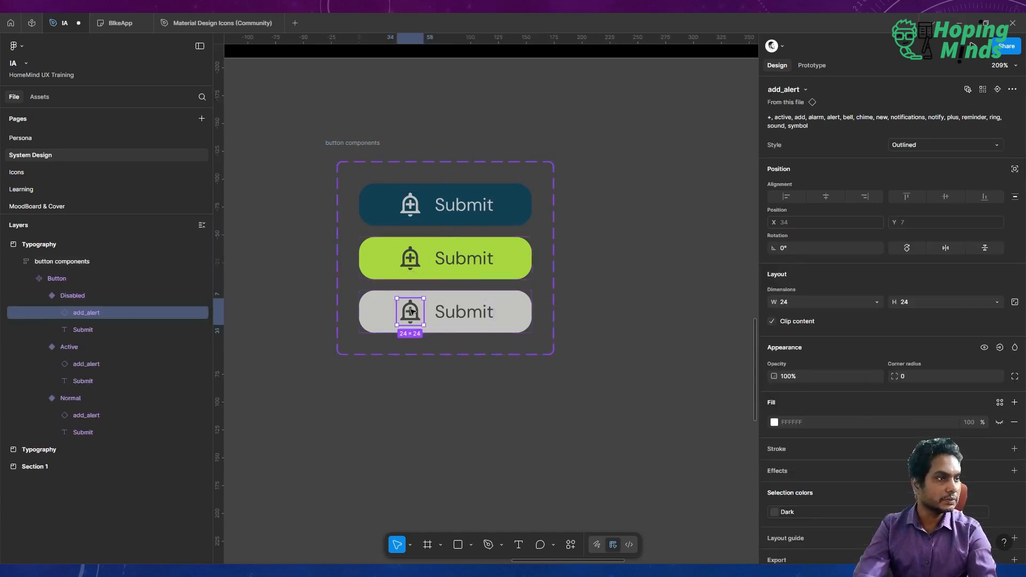
left_click(999, 347)
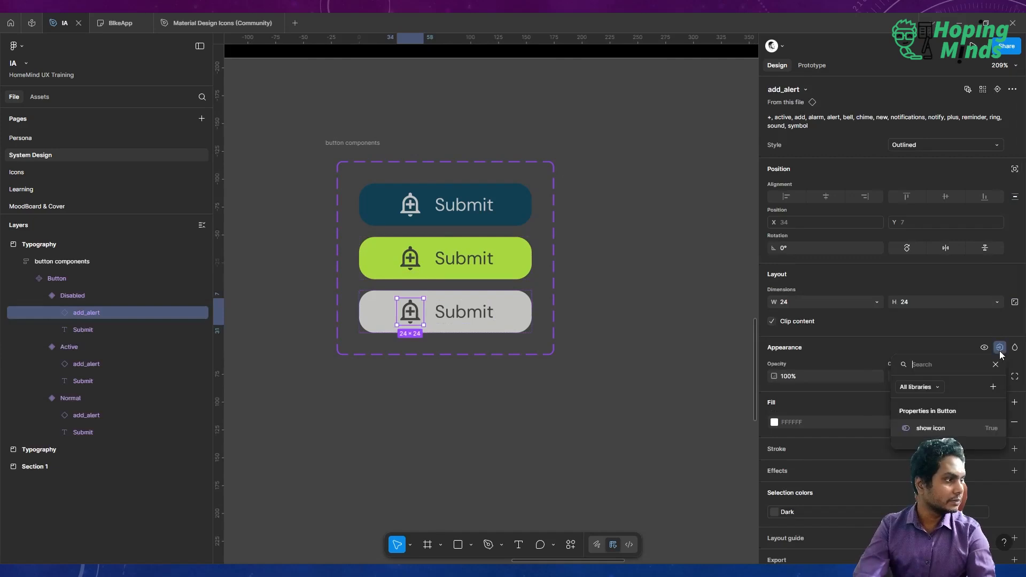
left_click(930, 428)
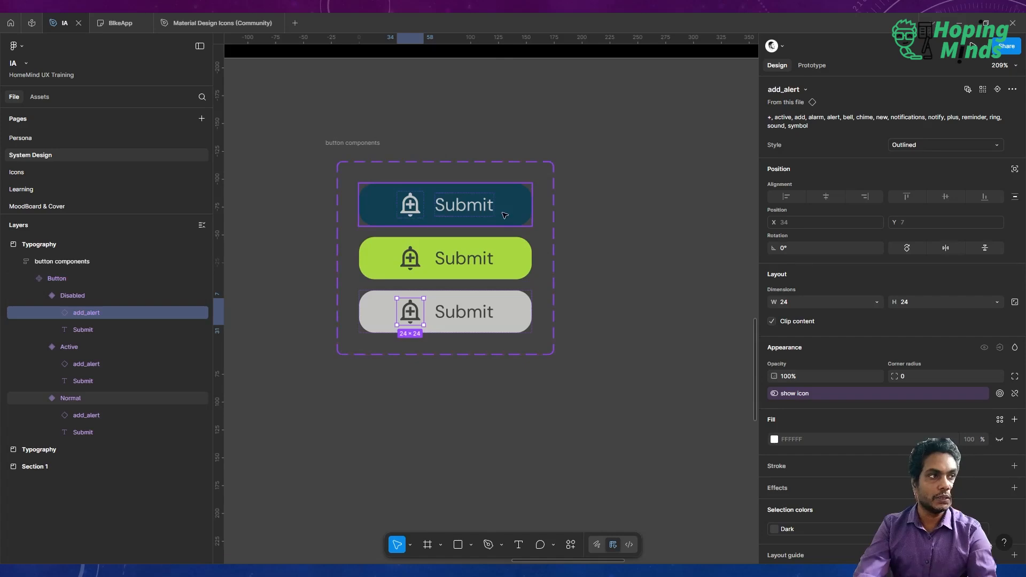
Create an instance swap property named Instance for the Normal button's icon.
left_click(416, 207)
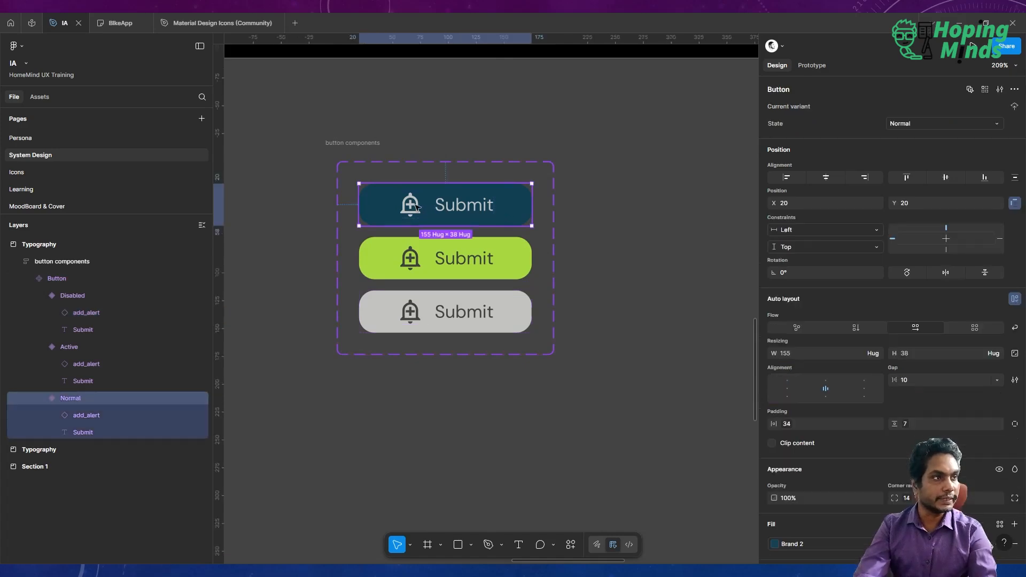
left_click(410, 205)
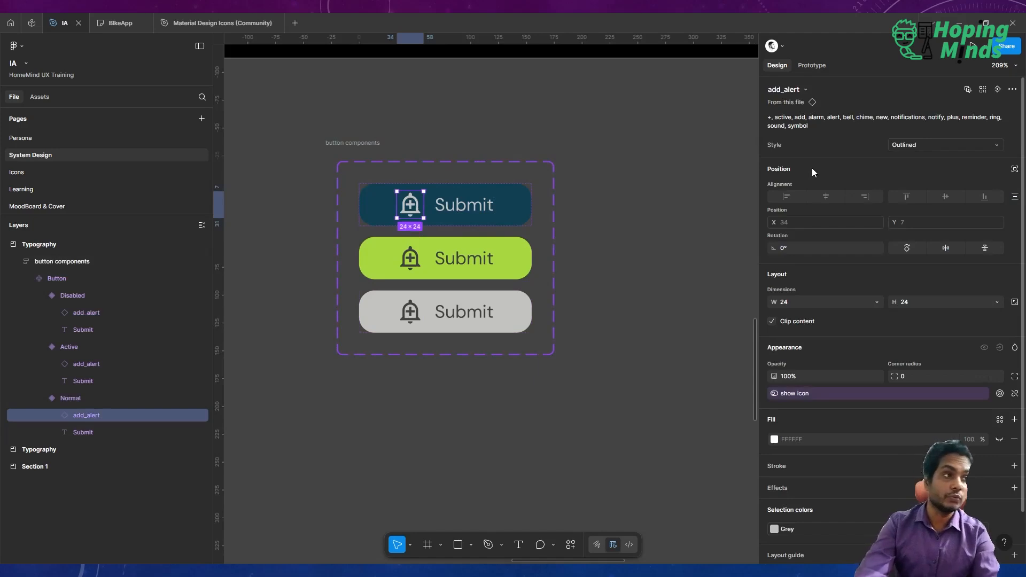
left_click(997, 89)
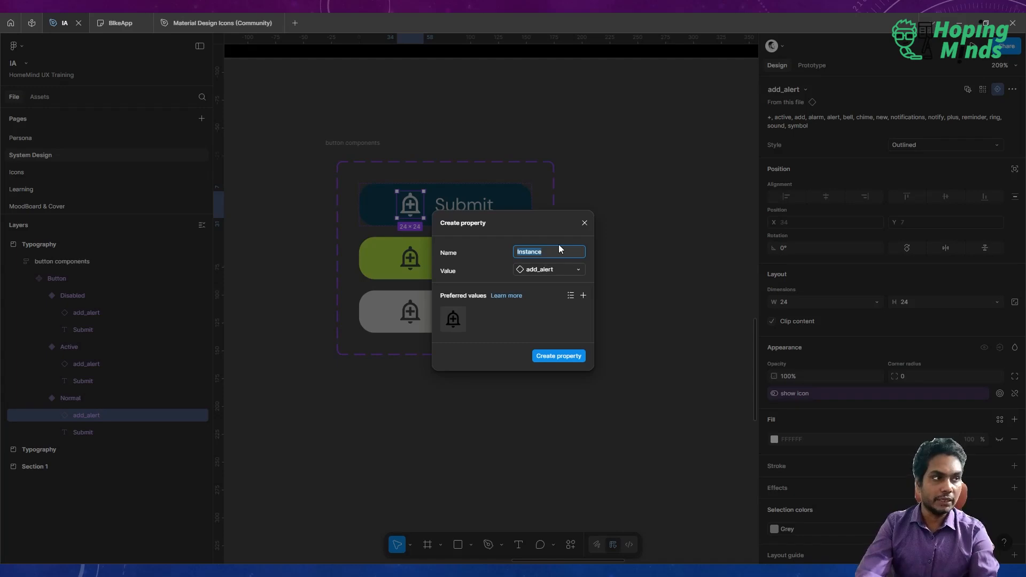
left_click(556, 354)
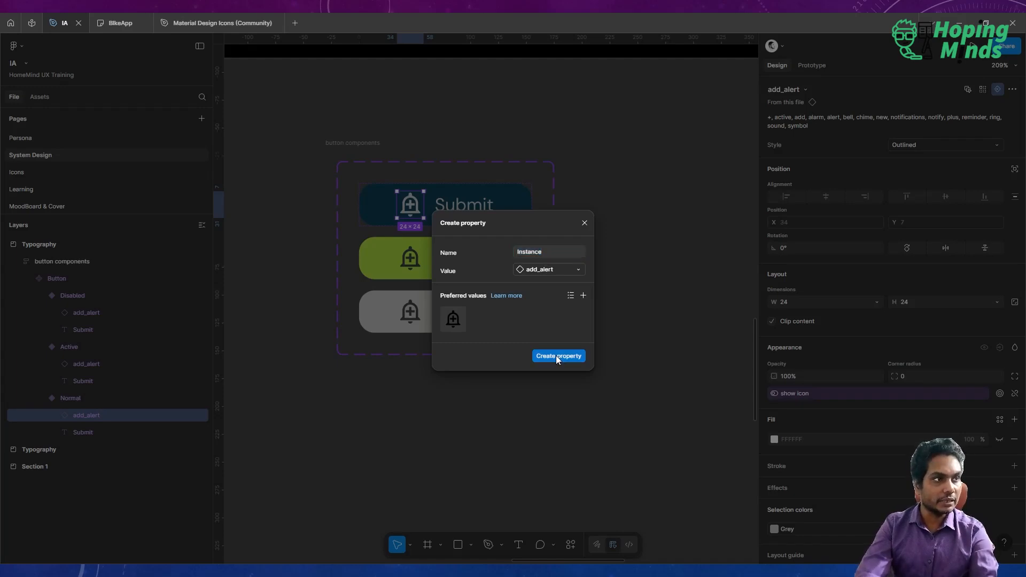
Assign the Instance swap property to the Active button's icon.
left_click(417, 265)
left_click(418, 265)
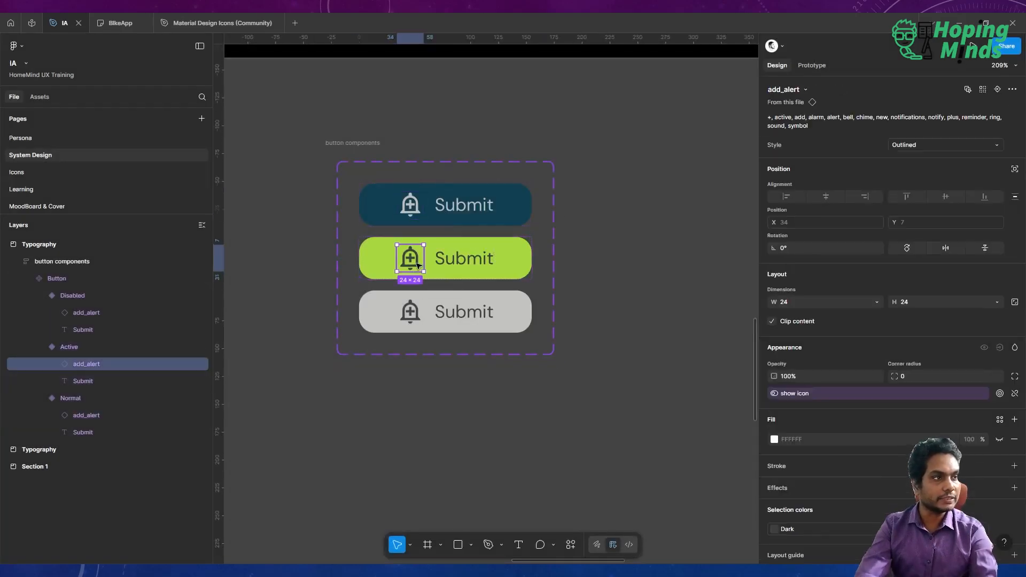
left_click(996, 89)
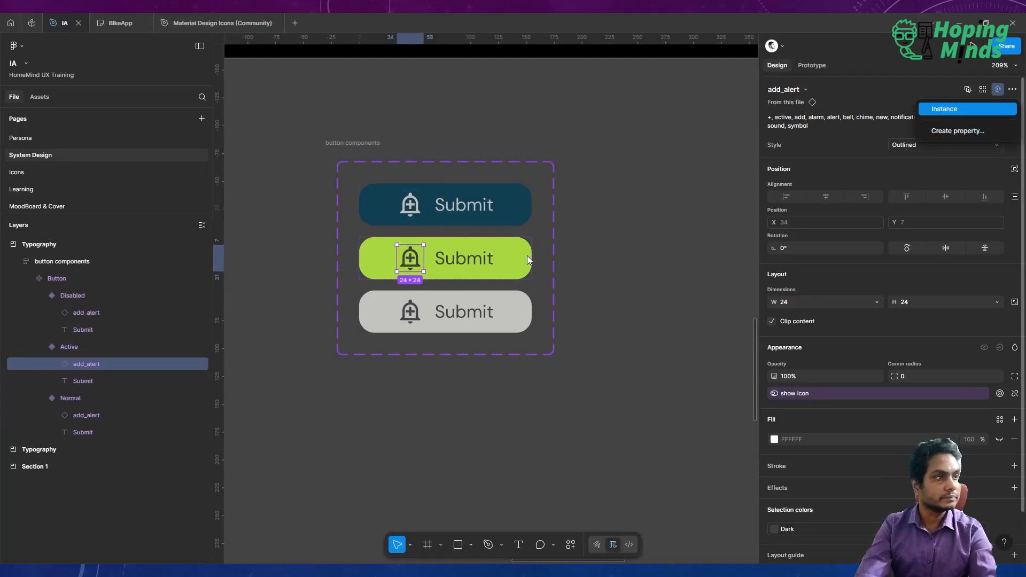
left_click(951, 113)
Assign the Instance swap property to the Disabled button's icon.
left_click(415, 318)
left_click(414, 317)
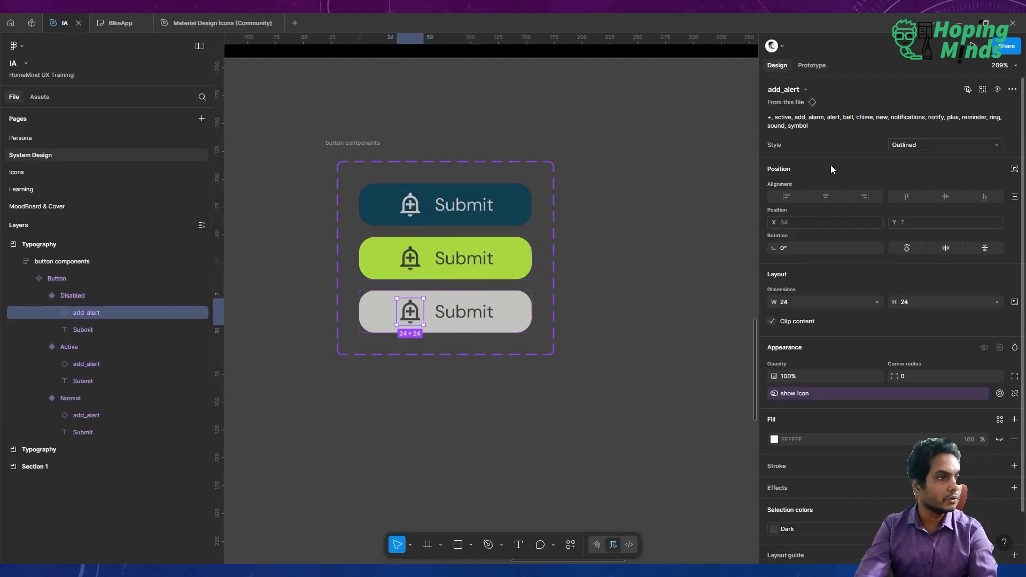
left_click(997, 89)
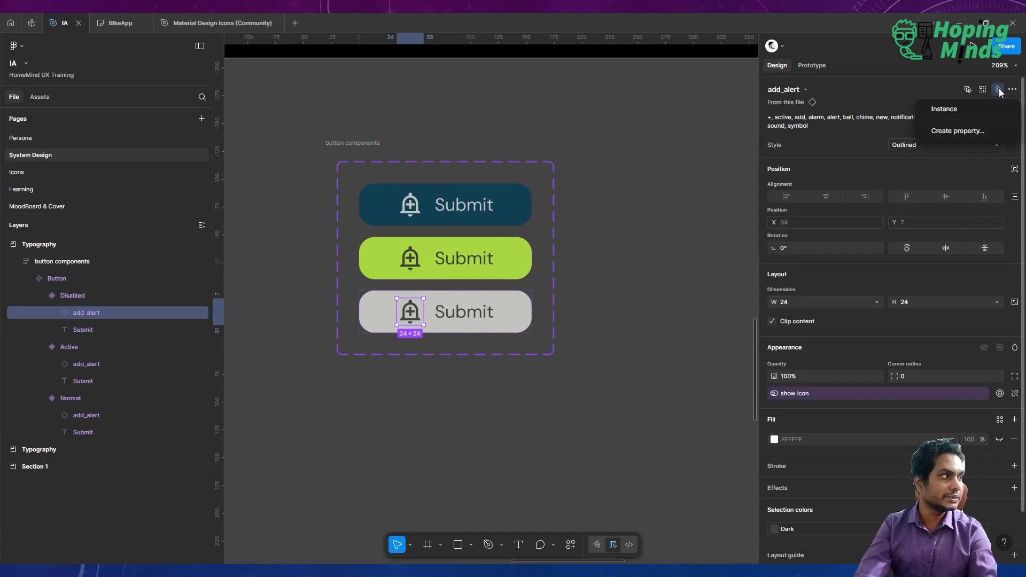
left_click(957, 111)
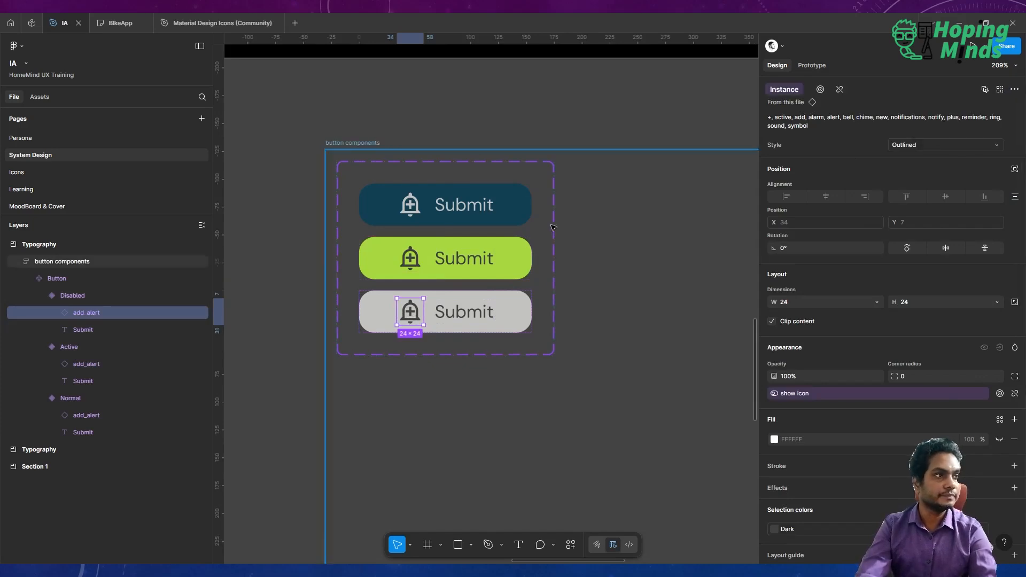
Select all three Submit labels and bind their content to a new text property named Change Text.
left_click(478, 210)
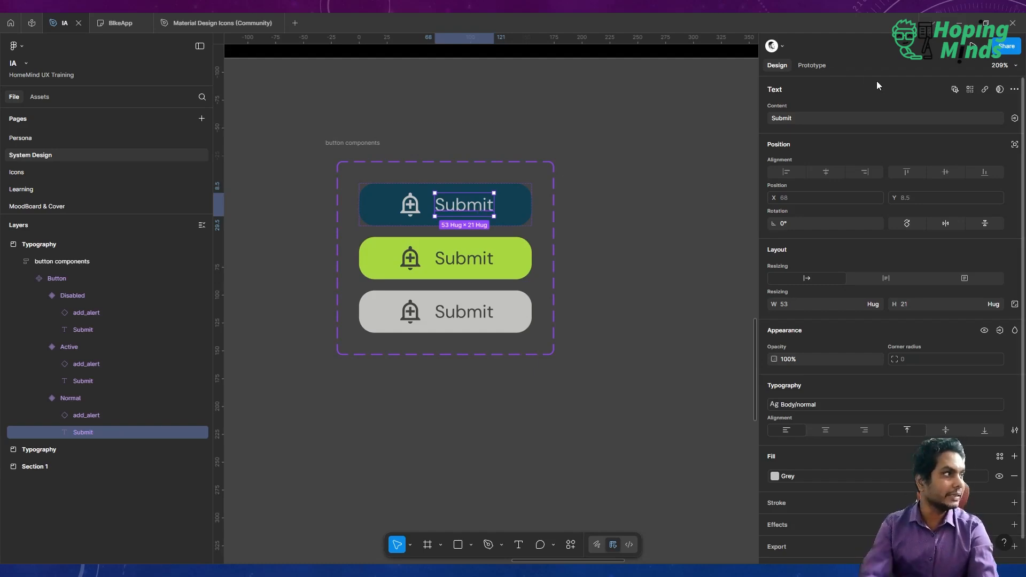
left_click(971, 88)
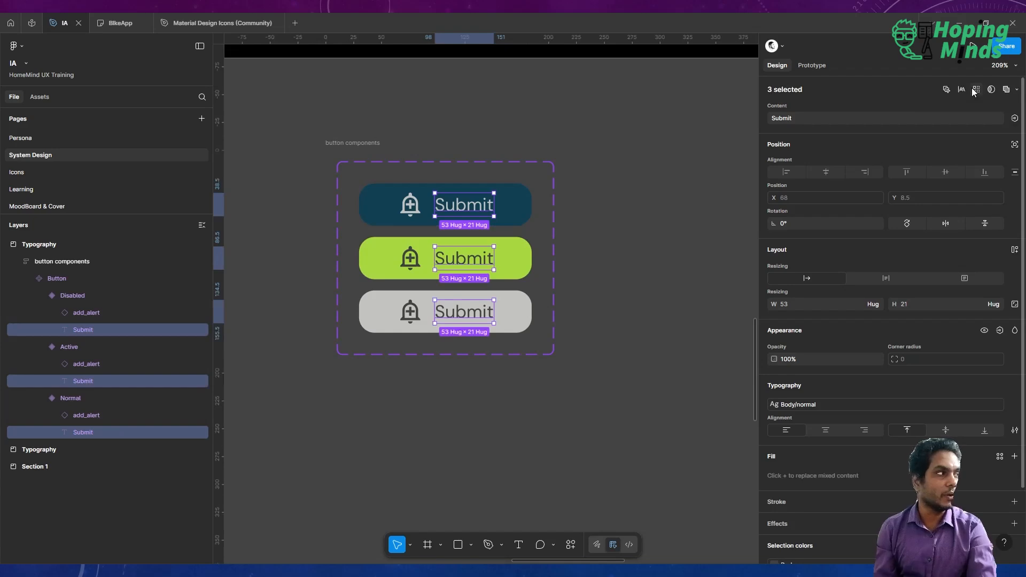
left_click(1016, 119)
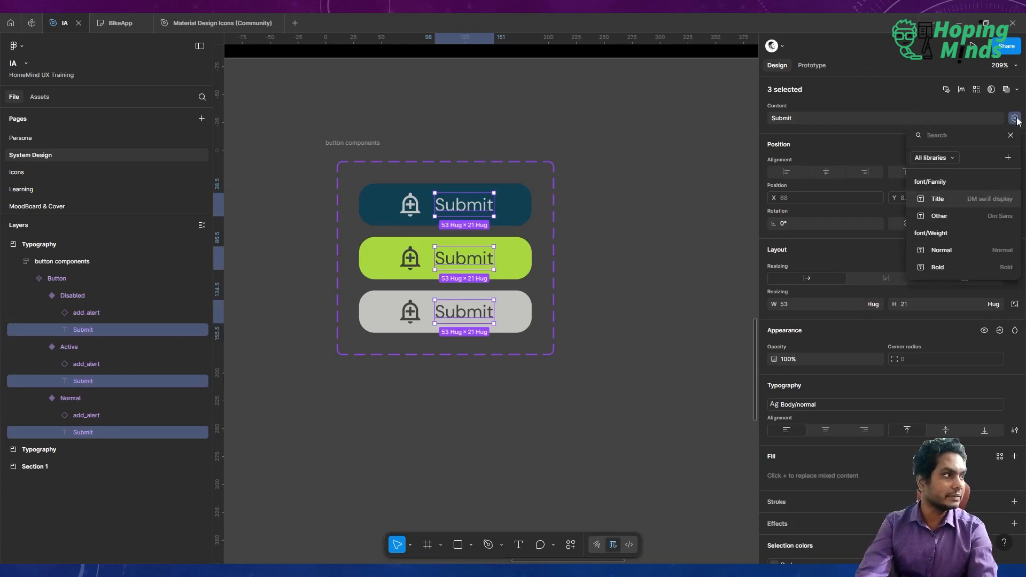
left_click(1007, 158)
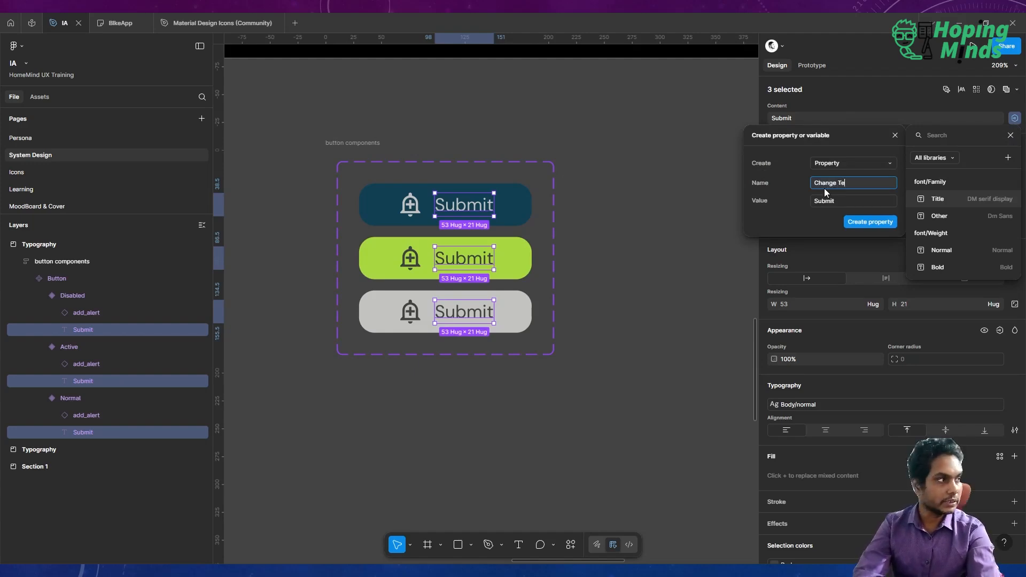
left_click(858, 222)
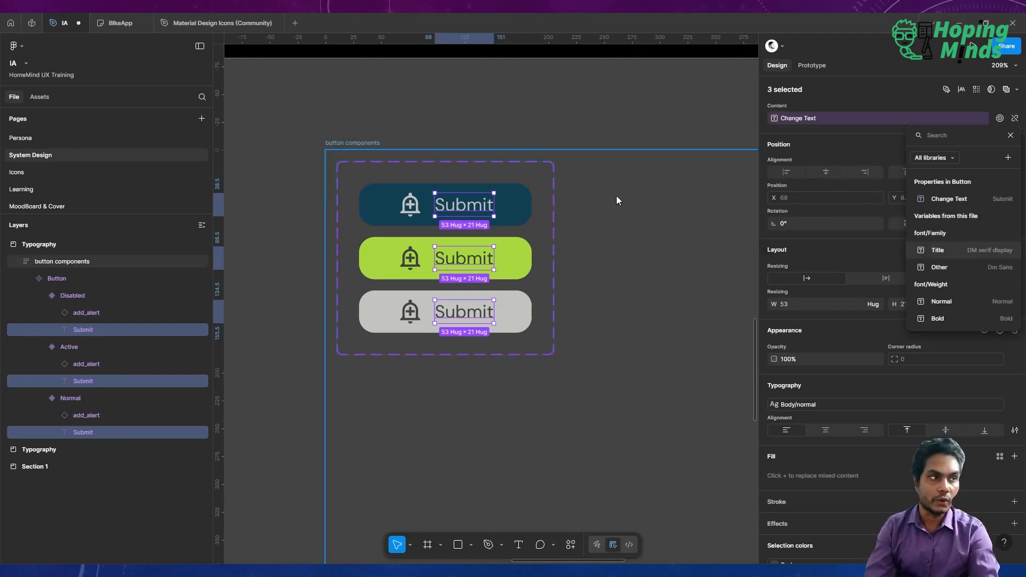
key("Escape")
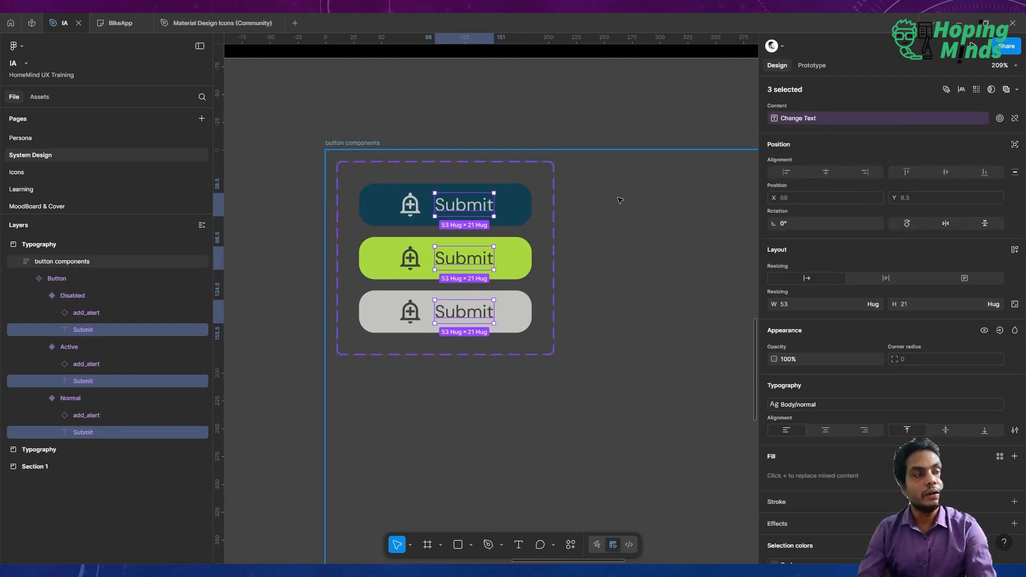
Select the Disabled and Active button variants to review their properties.
left_click(527, 113)
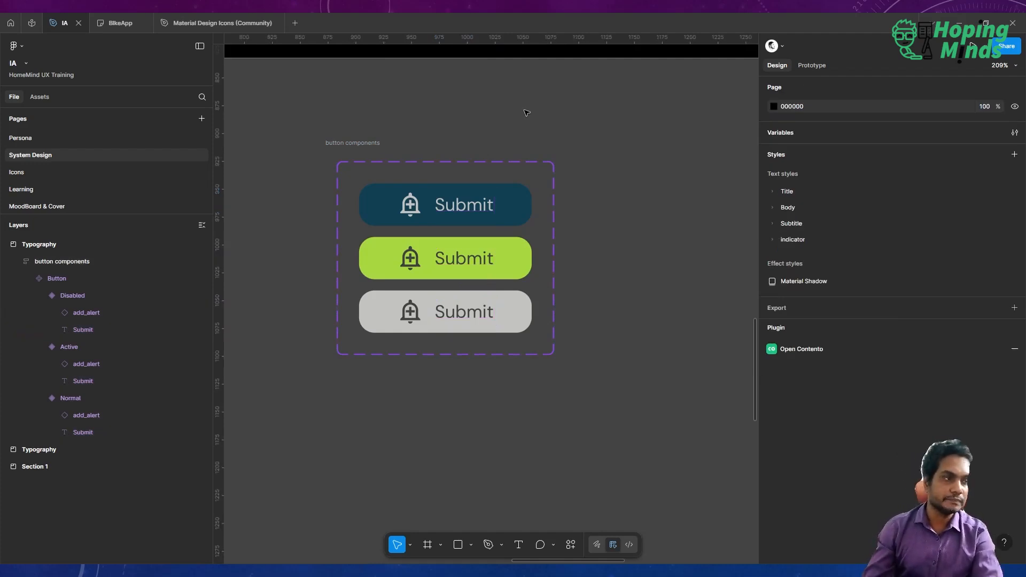
left_click(466, 316)
left_click(466, 316)
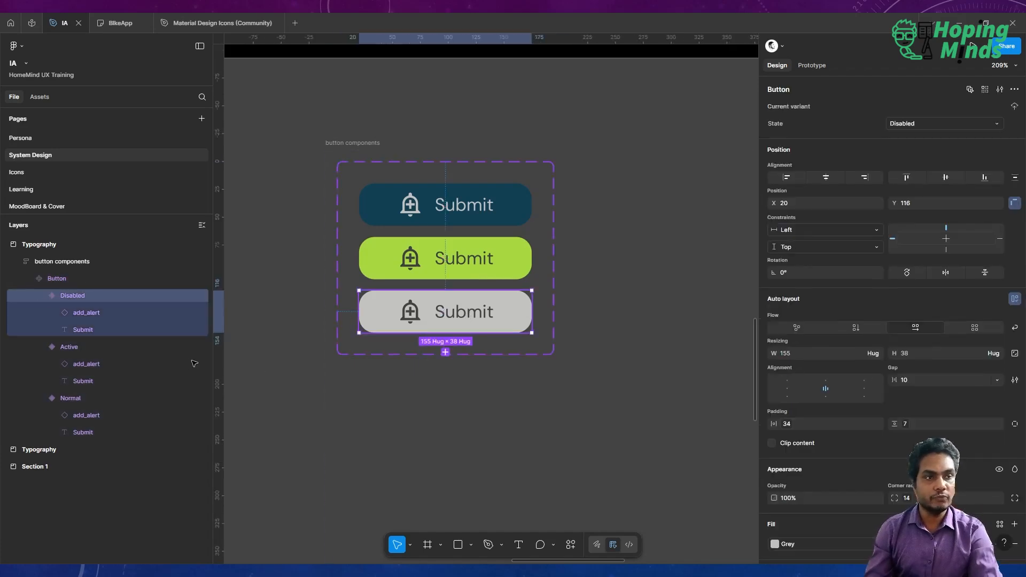
left_click(133, 346)
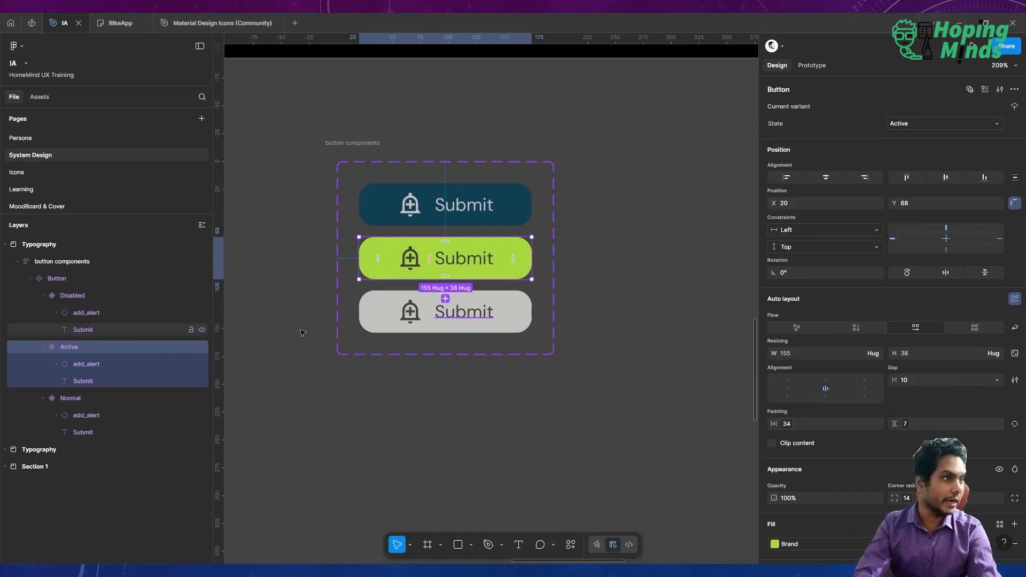
Rename the Active state value to Active & Hover.
left_click(923, 122)
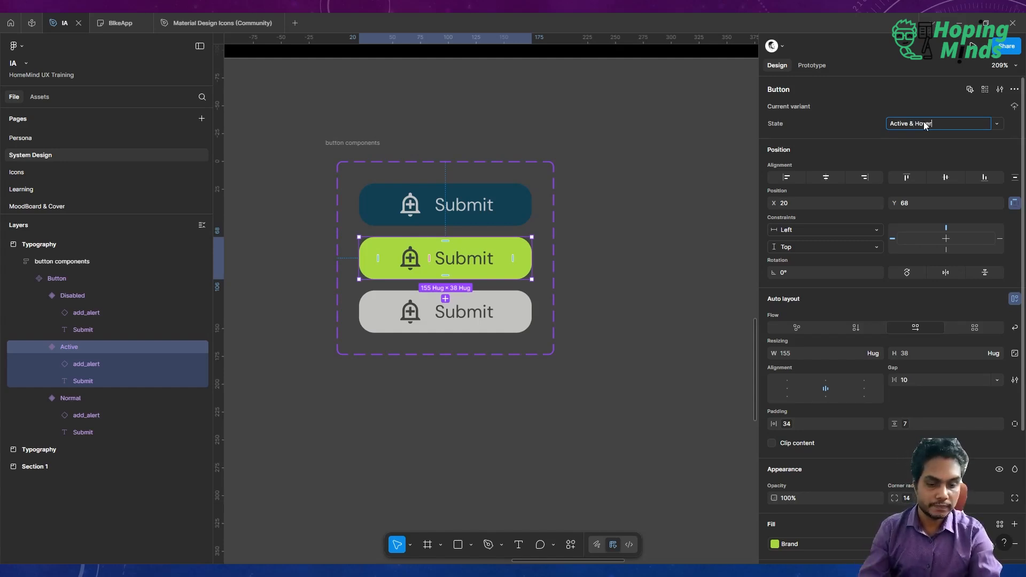
key("Return")
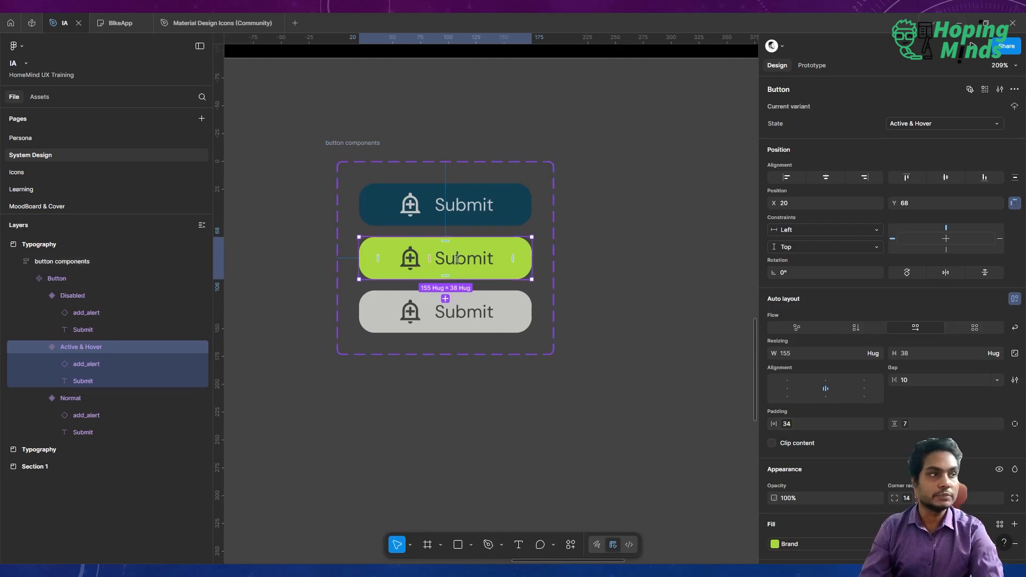
Give the Normal button variant a While hovering interaction that changes to the Active & Hover state.
left_click(479, 200)
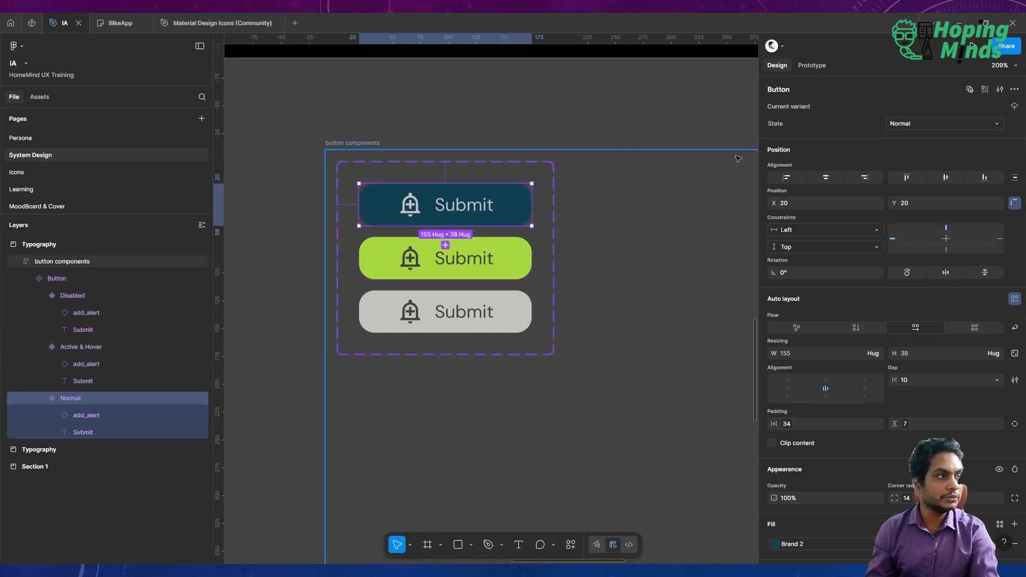
left_click(808, 71)
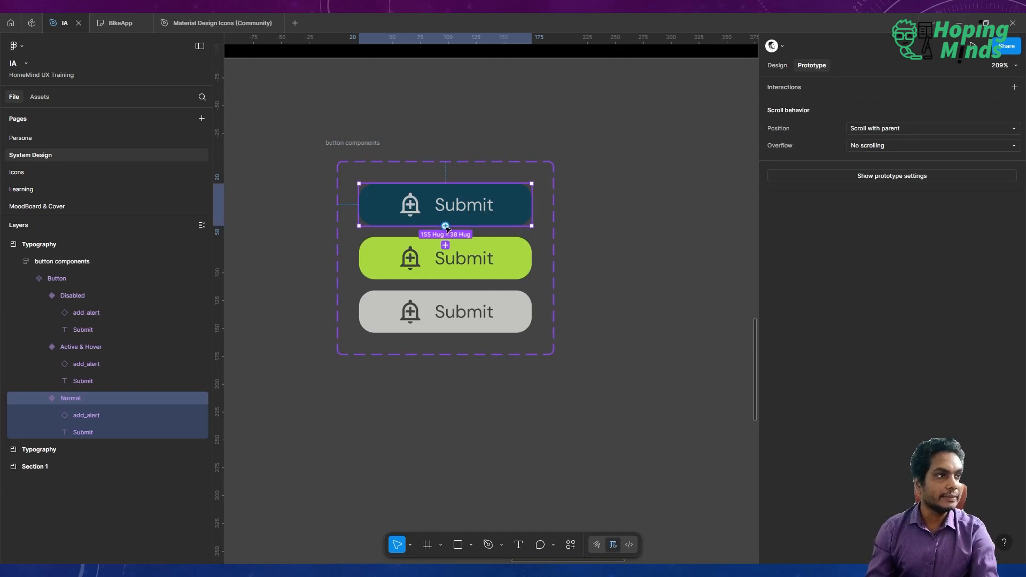
left_click(1014, 87)
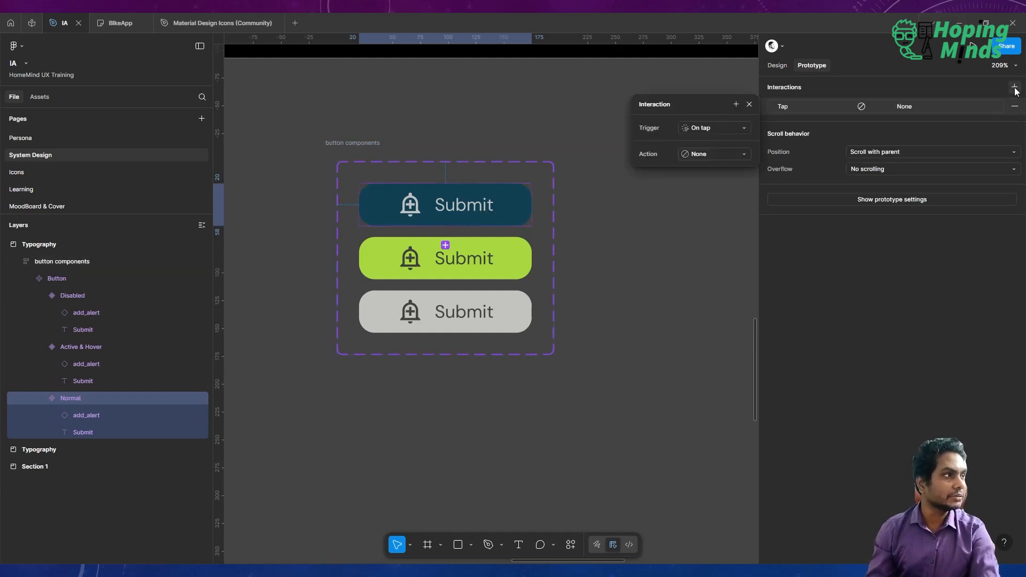
left_click(710, 133)
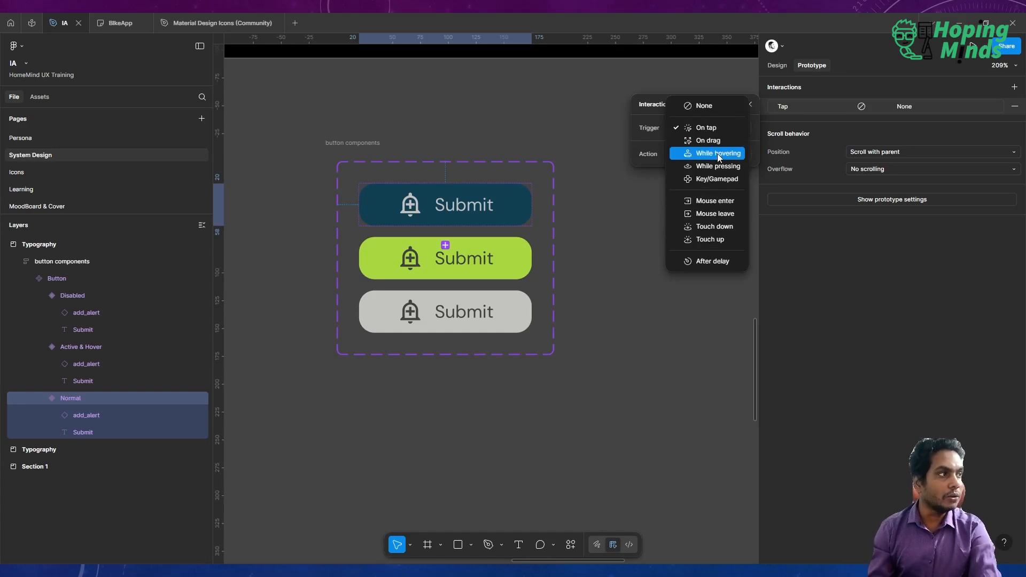
left_click(718, 153)
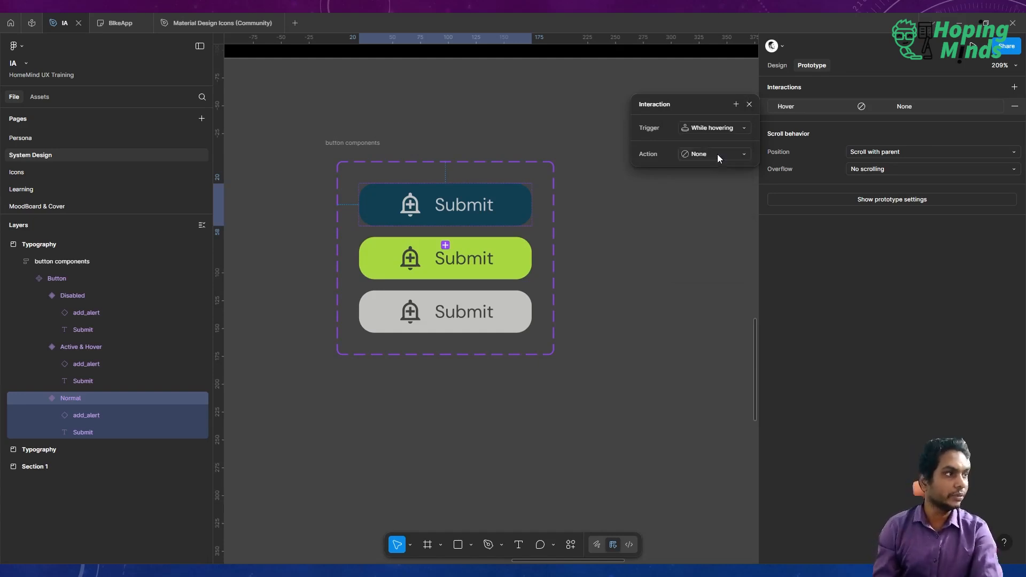
left_click(713, 153)
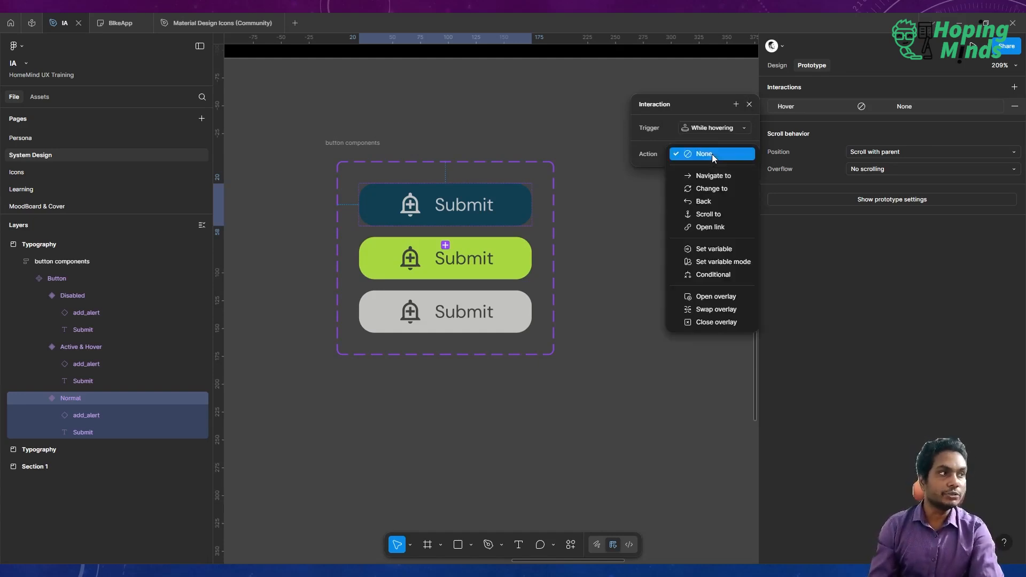
left_click(714, 189)
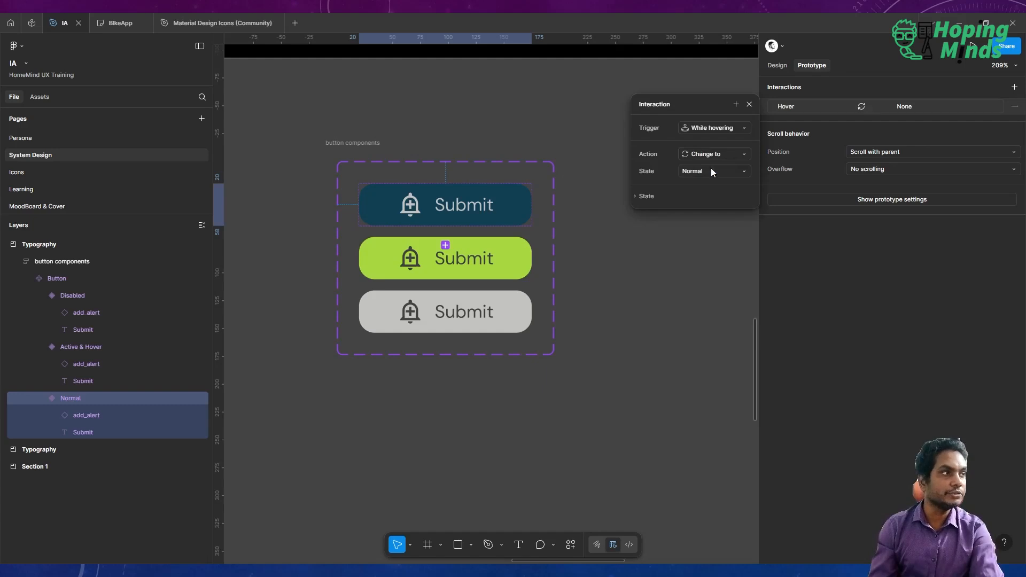
left_click(709, 170)
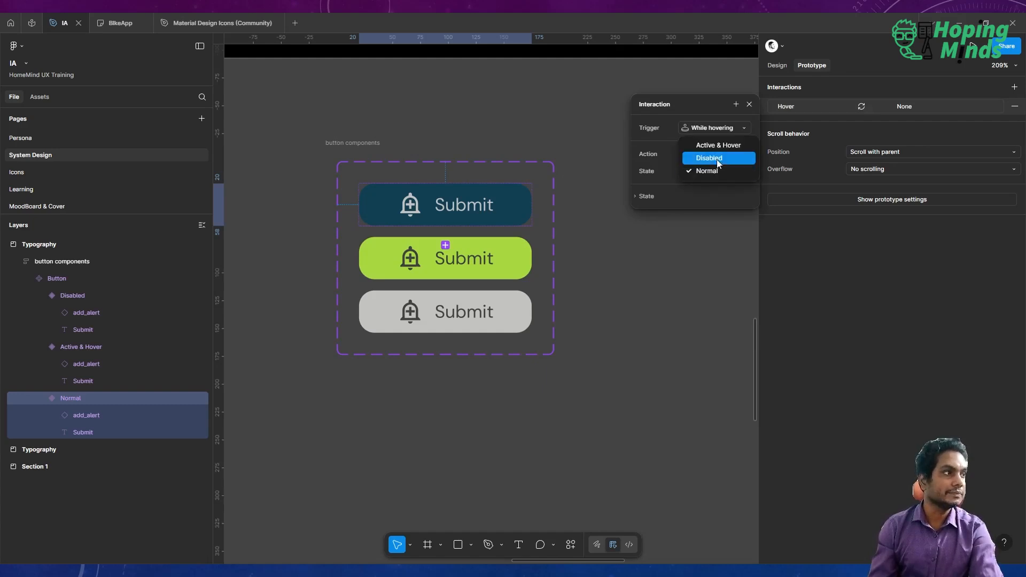
left_click(723, 151)
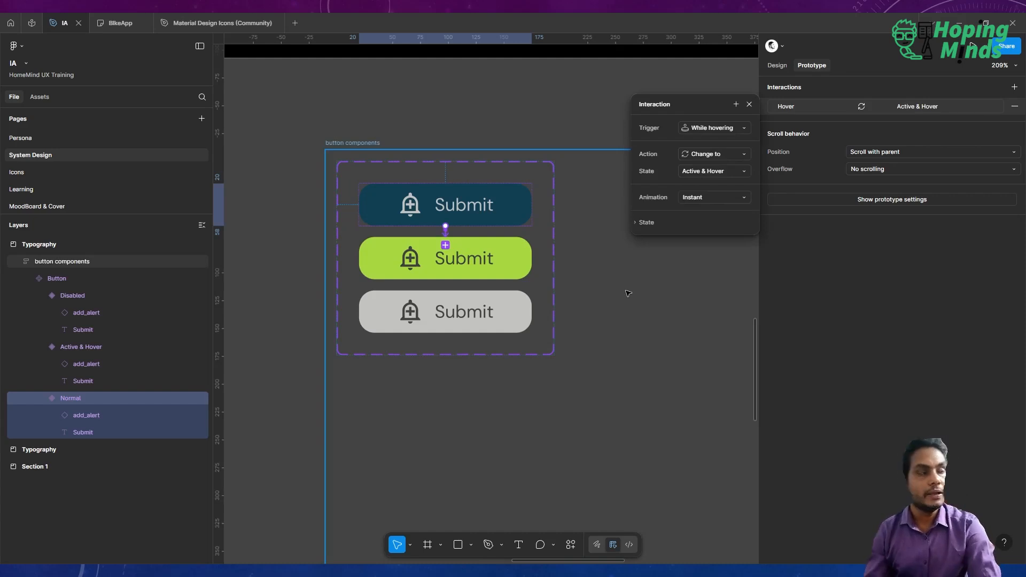
left_click(501, 125)
Browse the file's local assets to find the System Design button components.
scroll(501, 125, "down", 4)
scroll(502, 125, "right", 2)
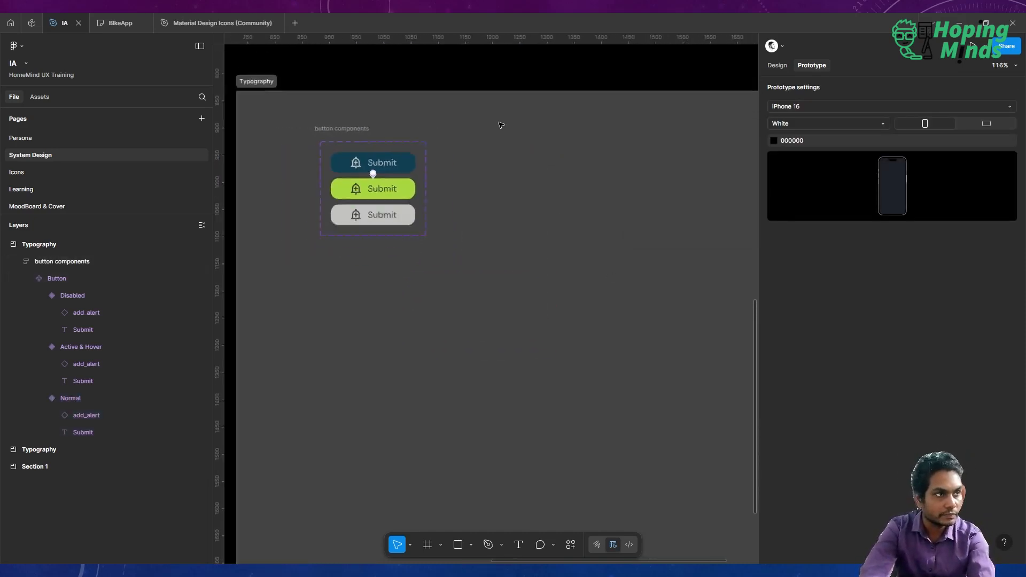
scroll(501, 125, "down", 5)
scroll(501, 125, "left", 2)
scroll(371, 270, "up", 5)
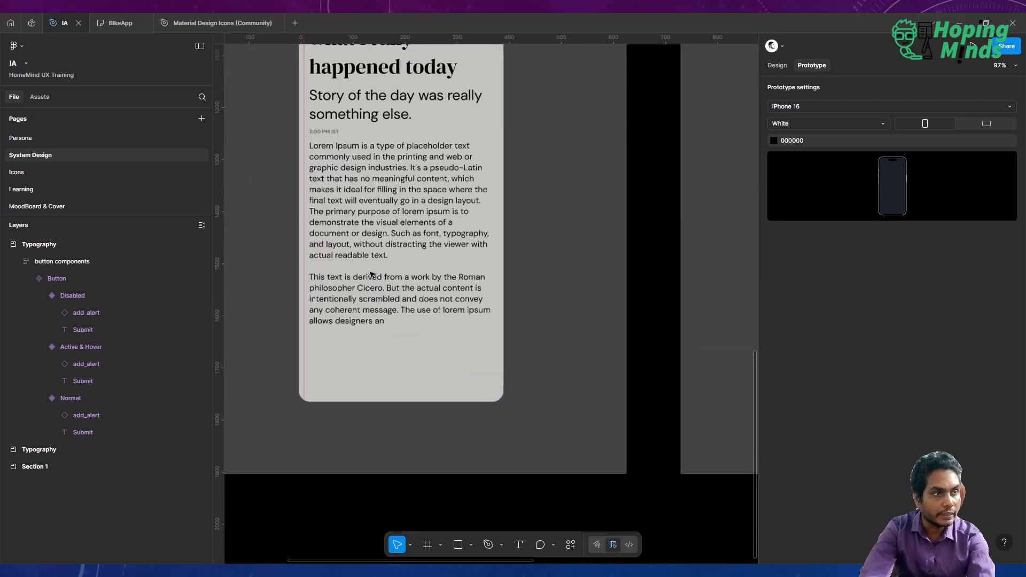
scroll(372, 274, "up", 2)
scroll(372, 274, "left", 2)
left_click(376, 320)
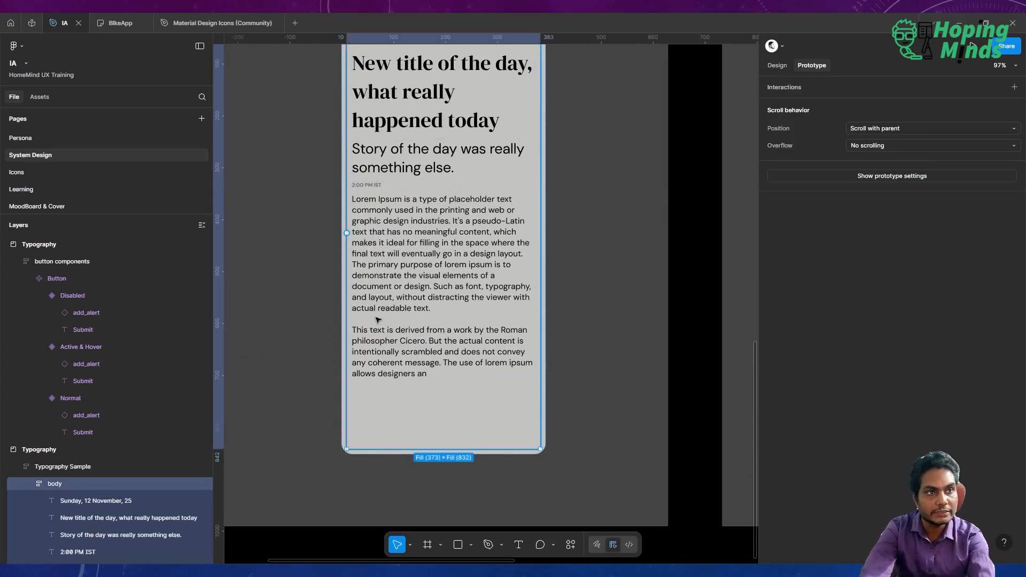
left_click(39, 97)
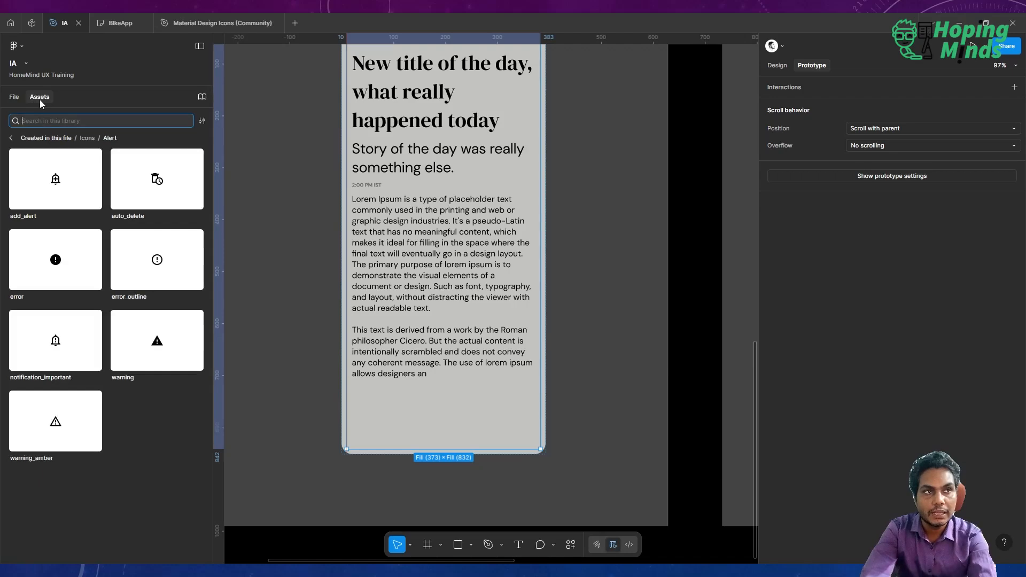
left_click(11, 138)
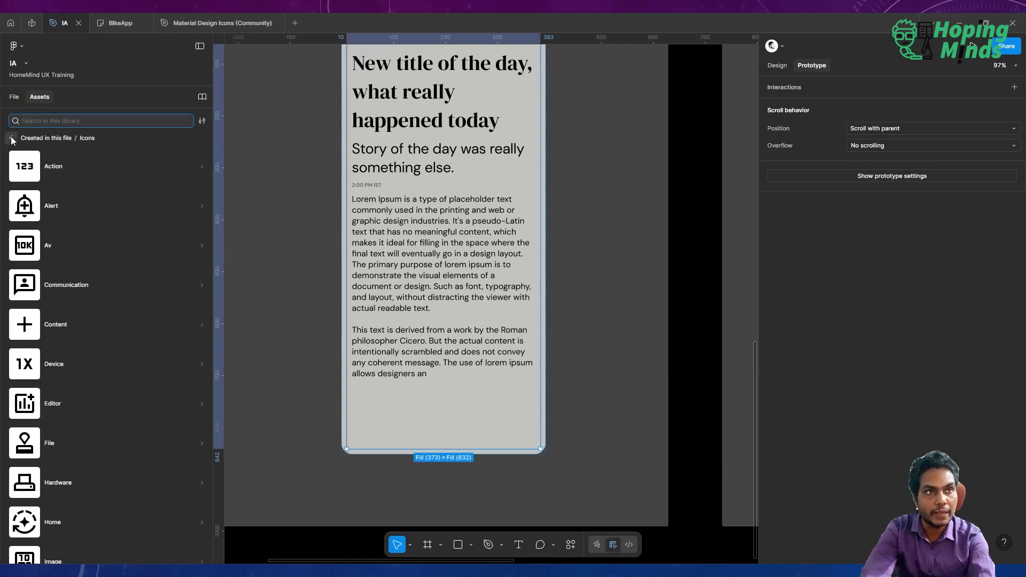
left_click(11, 138)
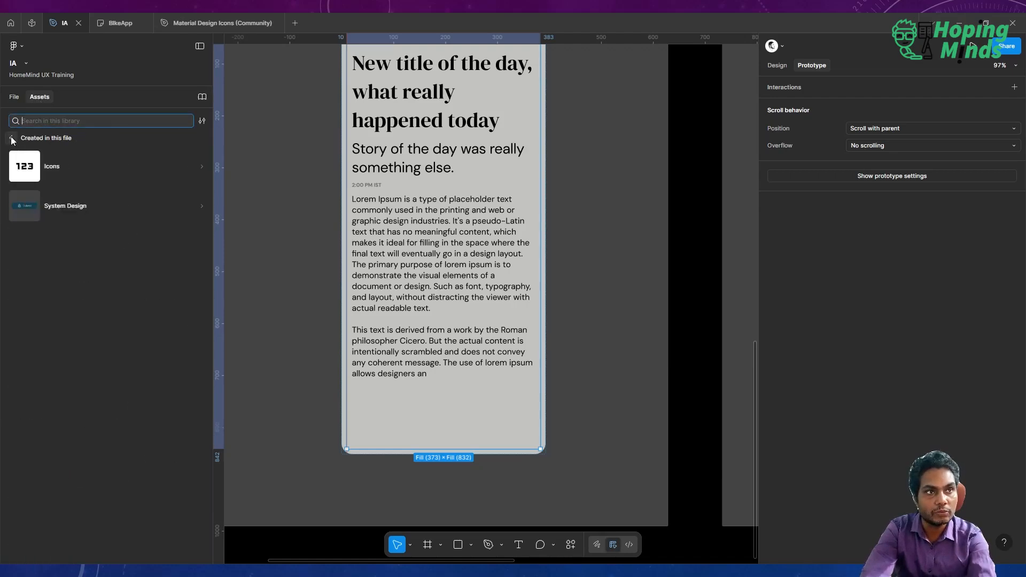
left_click(69, 206)
left_click(37, 159)
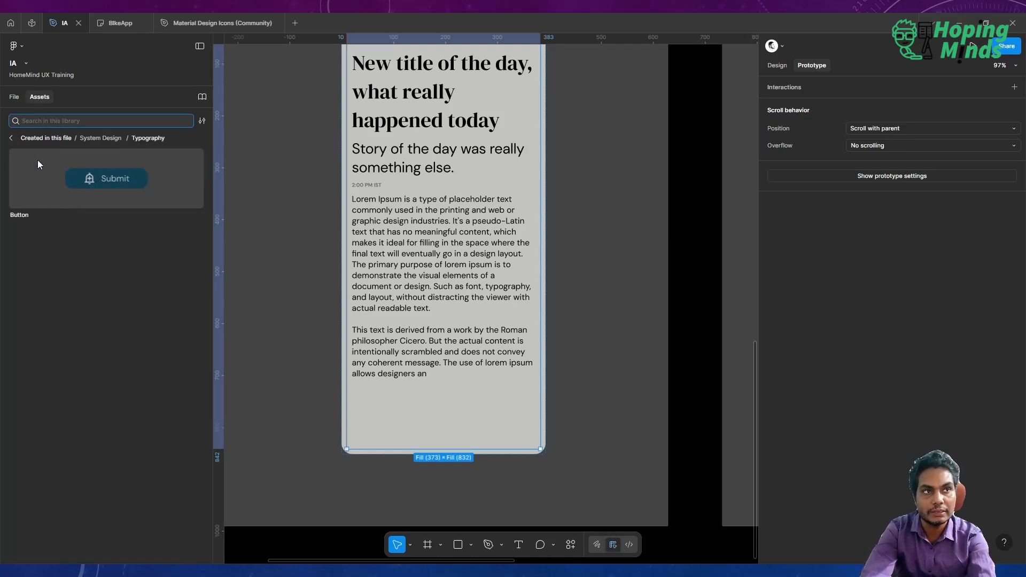
scroll(334, 216, "down", 8)
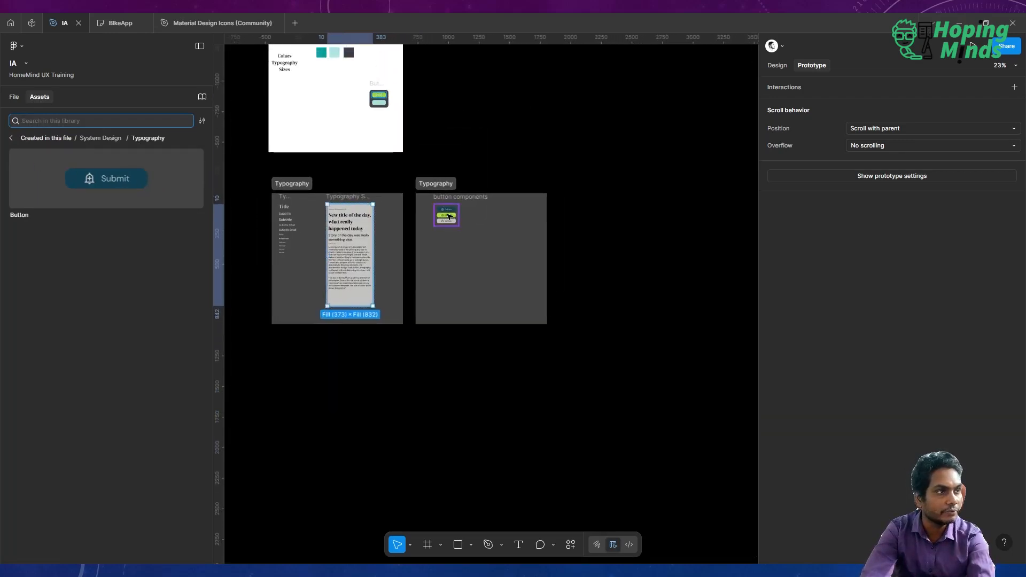
Rename the frame holding the button components to buttons.
left_click(431, 183)
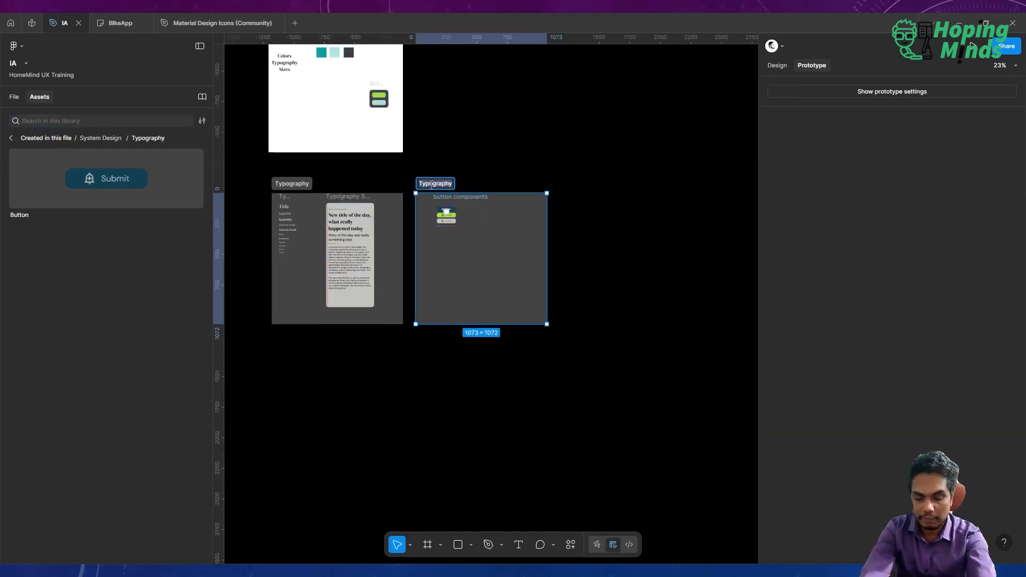
type("buttons")
key("Return")
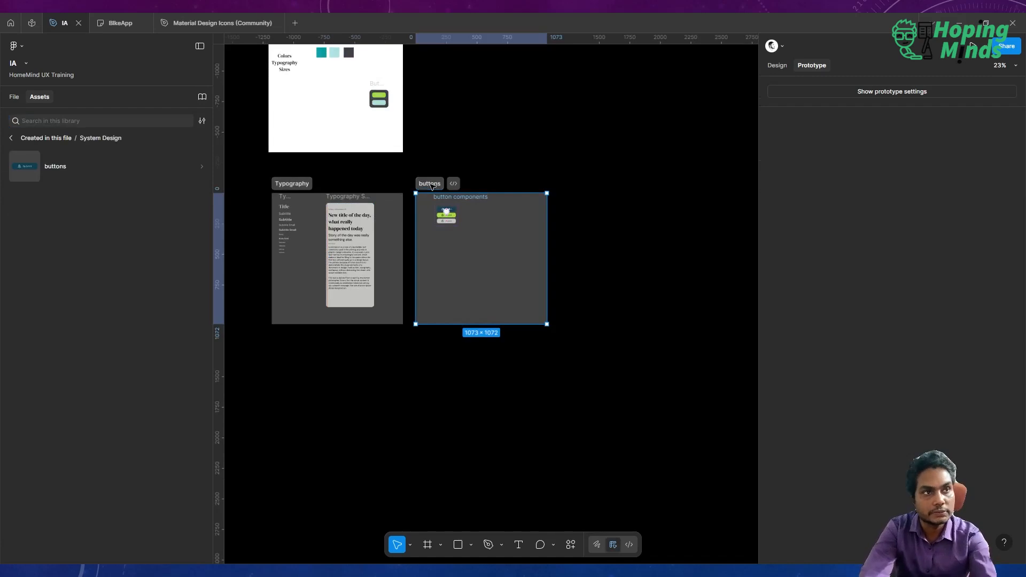
Place a Button instance from the assets into the Typography Sample frame below the body text.
left_click(44, 175)
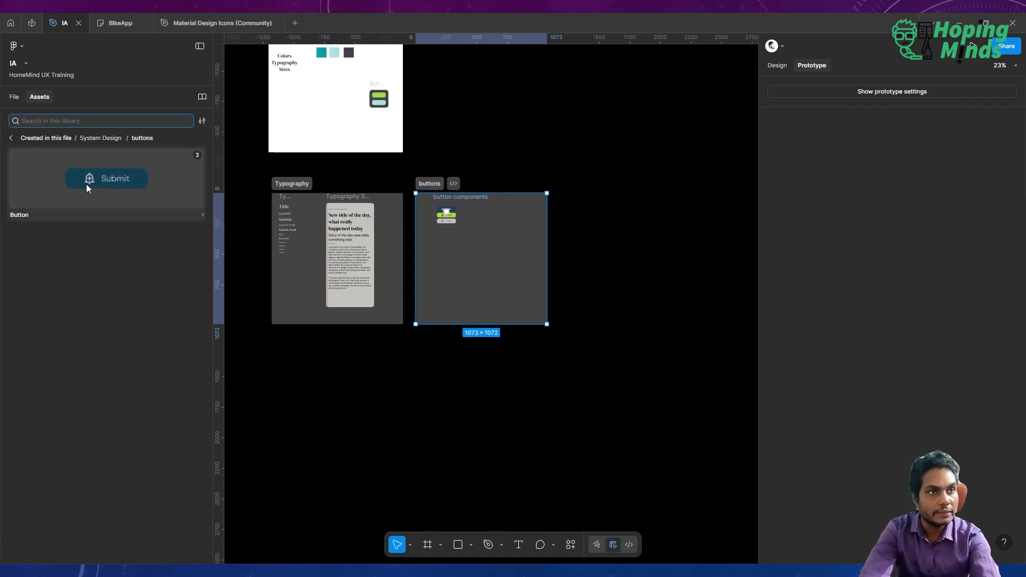
scroll(341, 302, "up", 5)
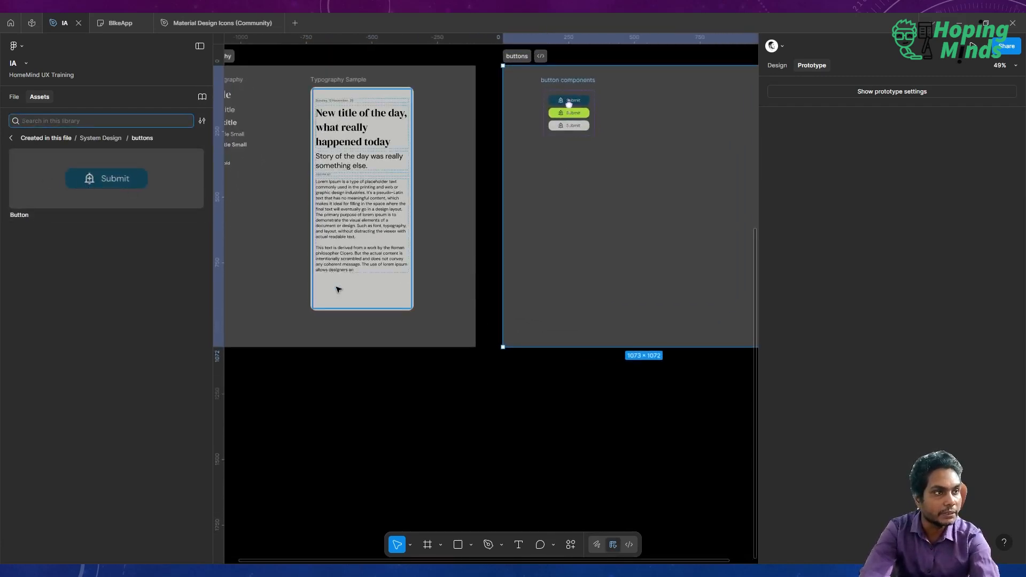
left_click_drag(107, 172, 346, 288)
scroll(346, 287, "up", 8)
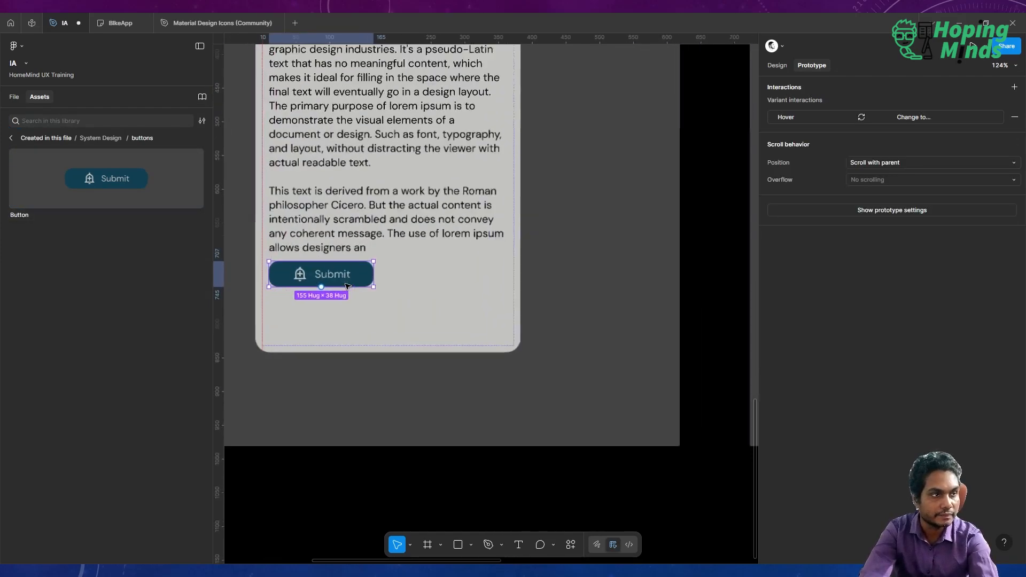
Select the Typography Sample frame and open it in prototype Preview.
scroll(346, 285, "down", 2)
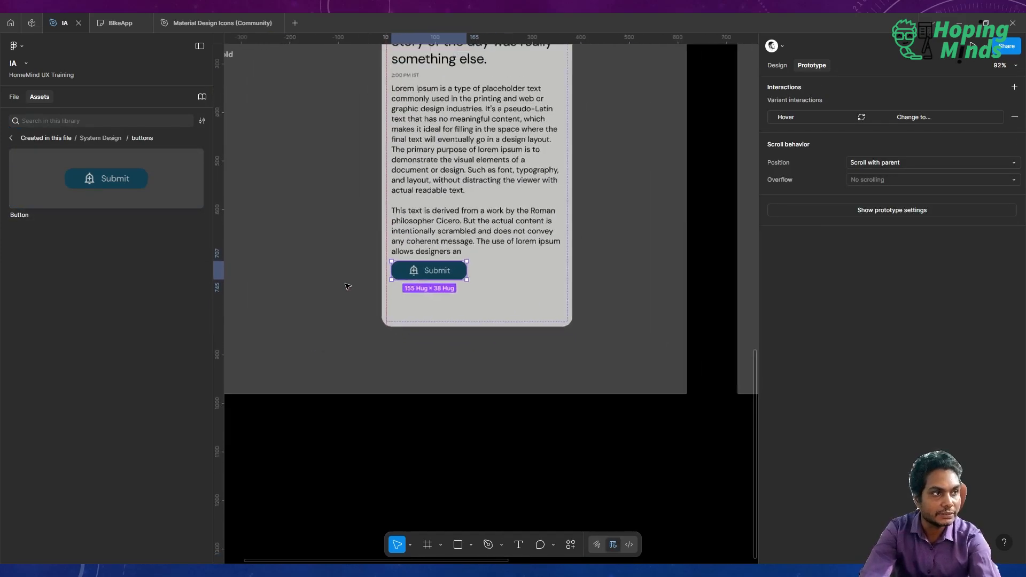
left_click(393, 430)
scroll(395, 433, "down", 3)
scroll(396, 435, "down", 3)
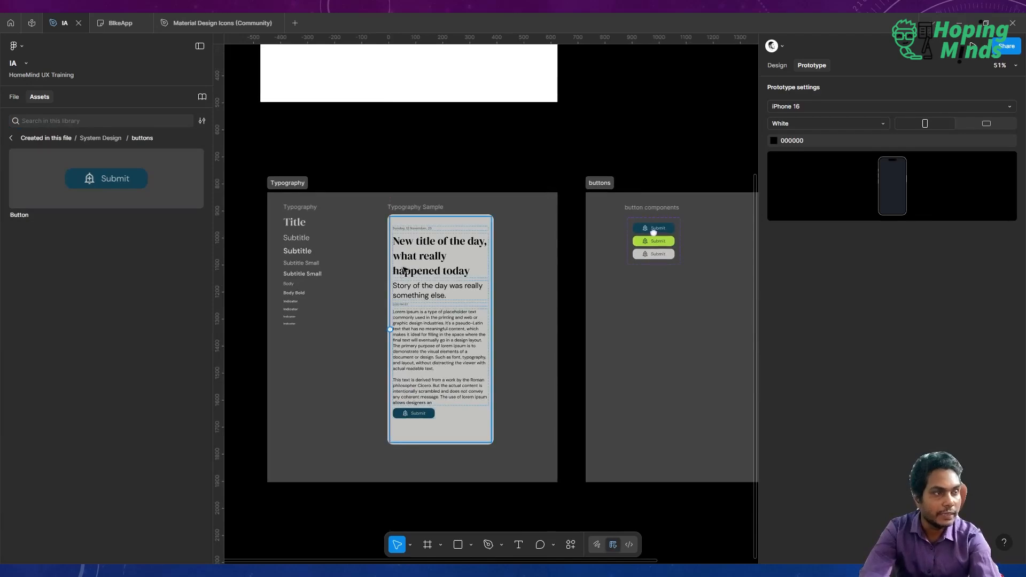
scroll(418, 262, "up", 3)
left_click(390, 167)
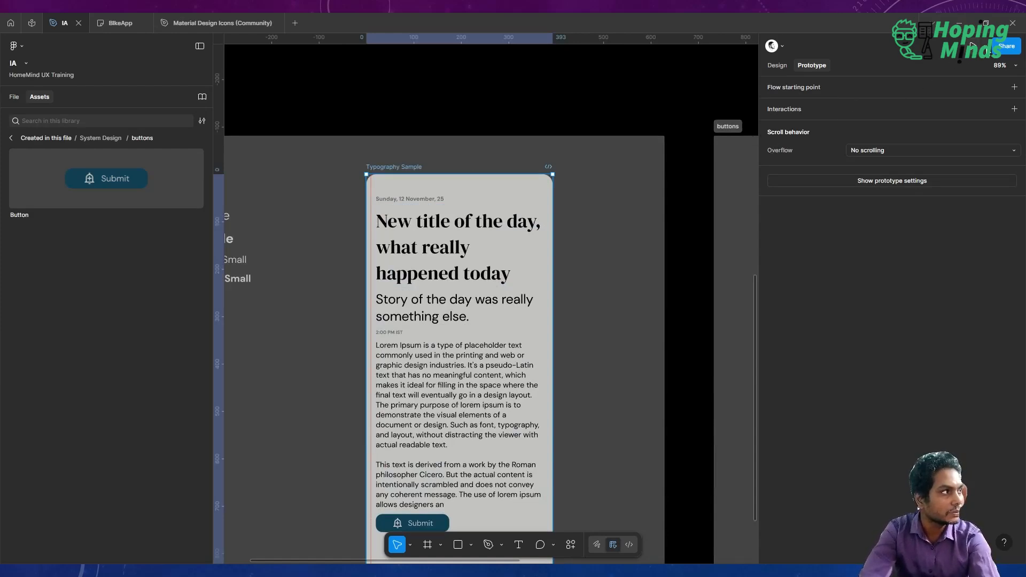
left_click(986, 45)
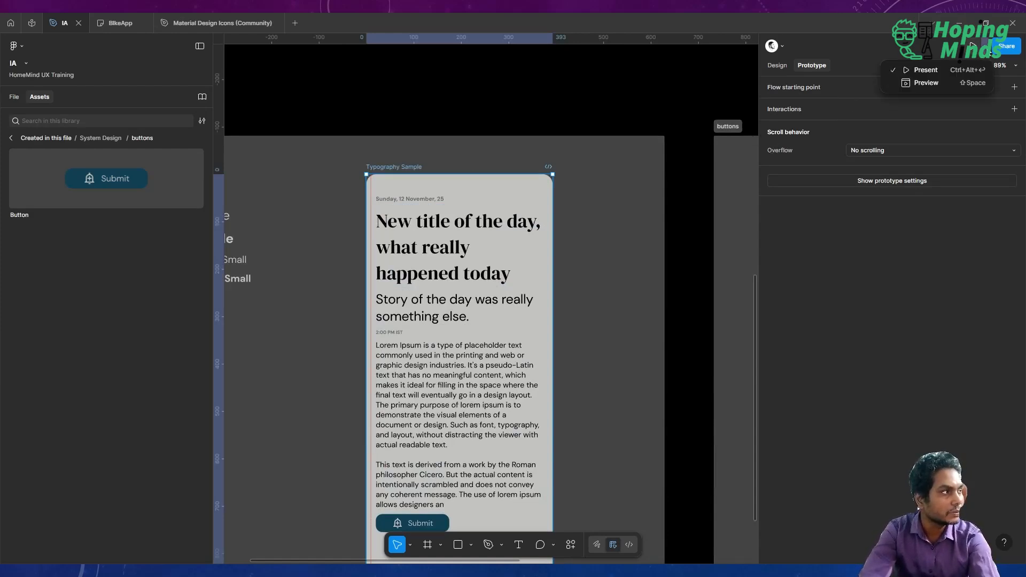
left_click(944, 84)
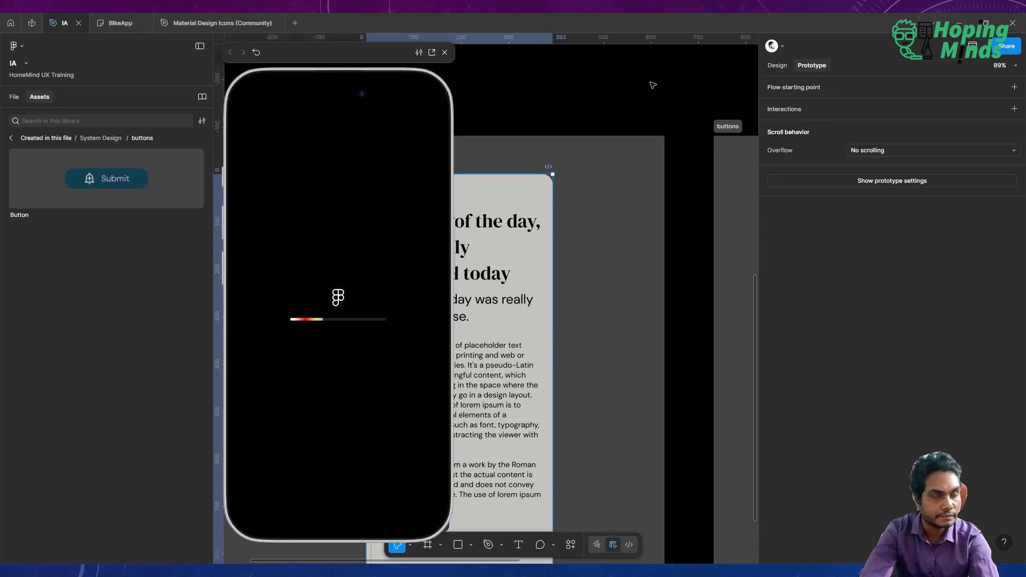
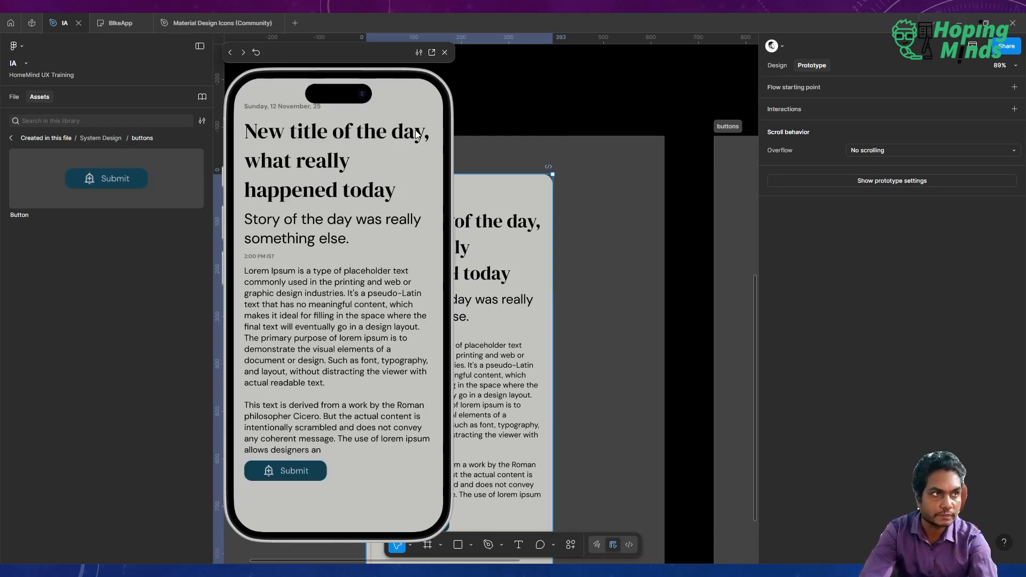
Close the prototype preview and return to the Typography Sample frame on the canvas.
left_click(490, 98)
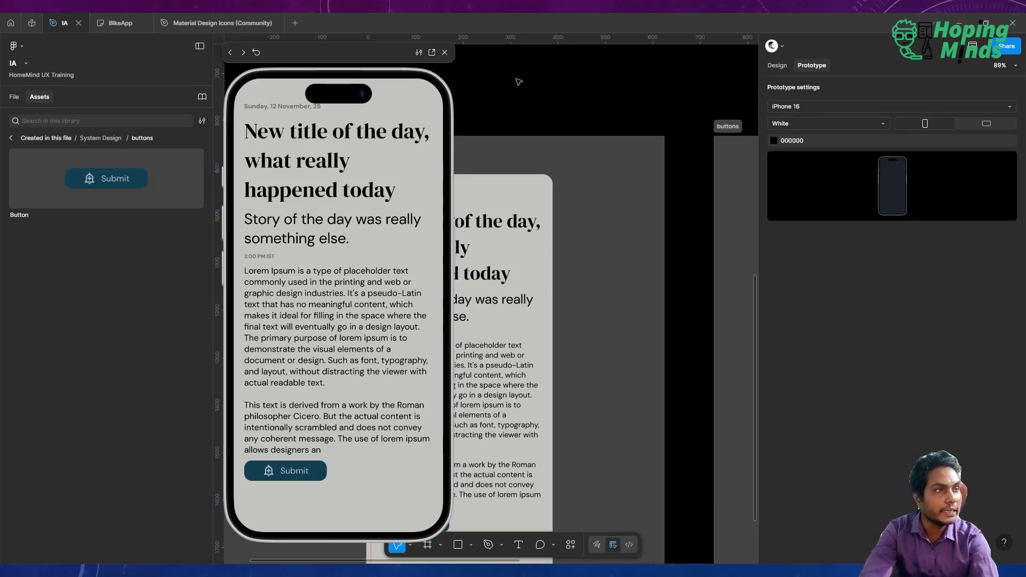
left_click(444, 53)
scroll(479, 324, "down", 3)
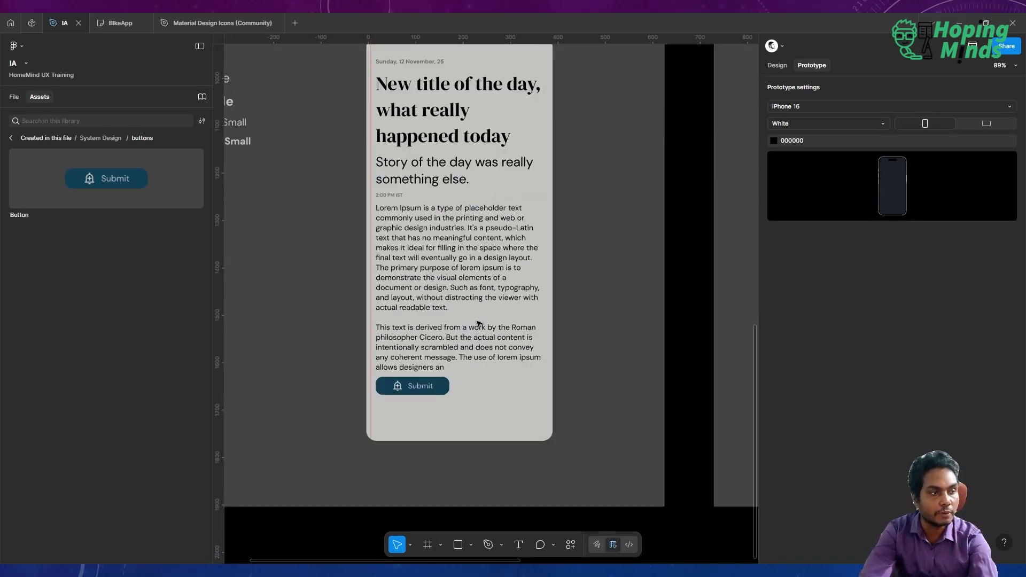
scroll(414, 404, "up", 5)
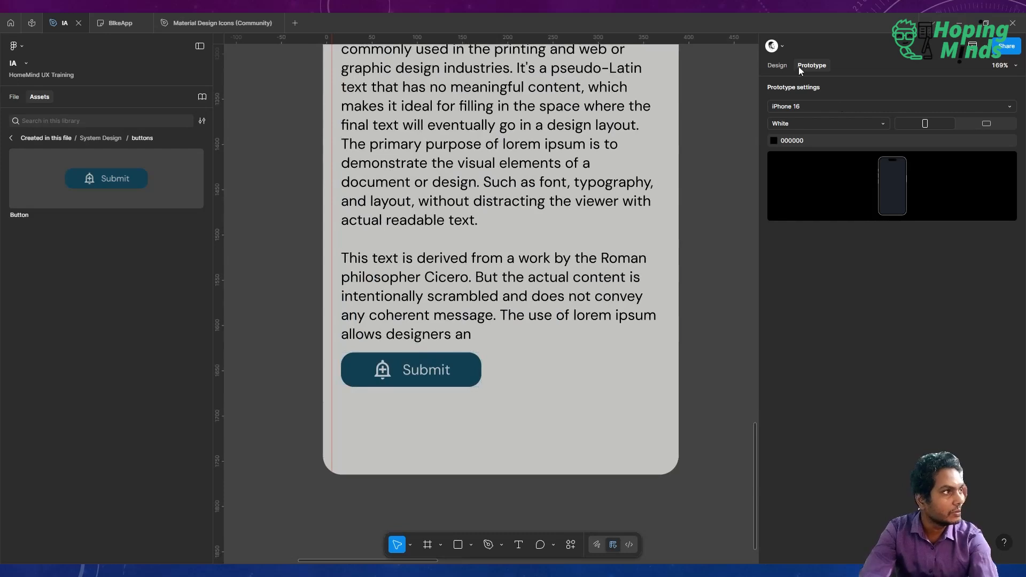
Switch the Submit button instance's State to Active & Hover and Disabled, then back to Normal.
left_click(777, 66)
left_click(442, 369)
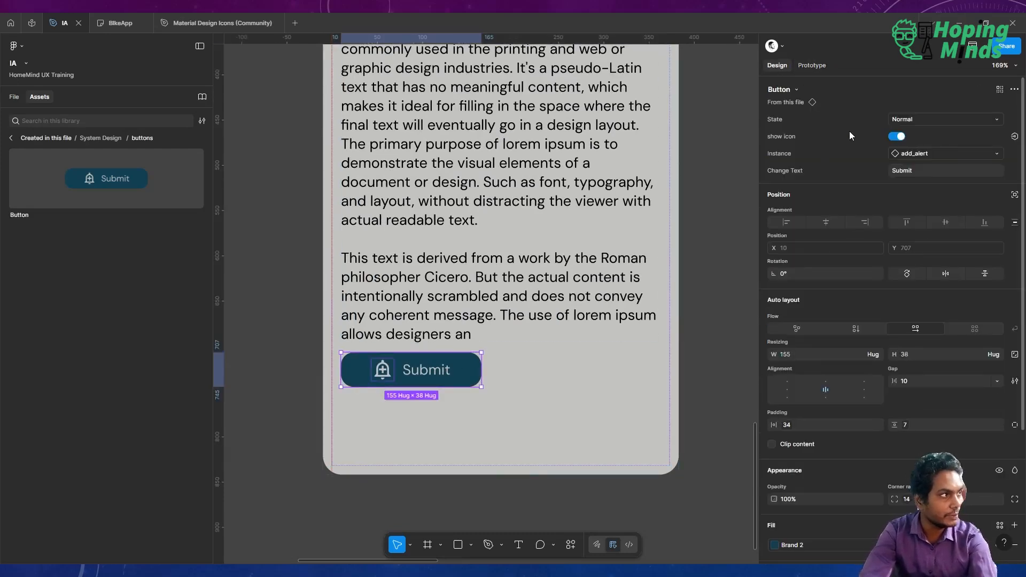
left_click(904, 118)
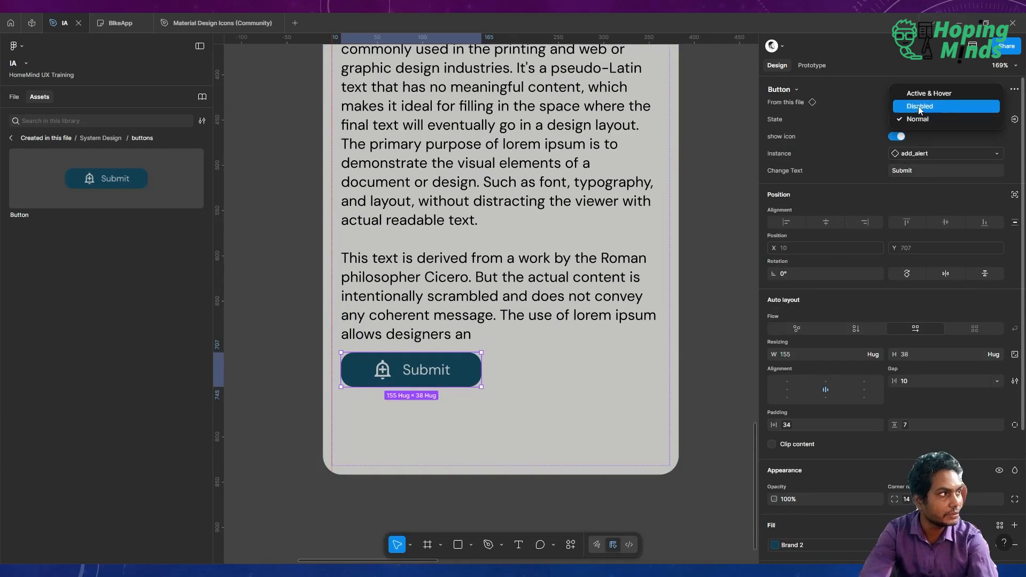
left_click(930, 94)
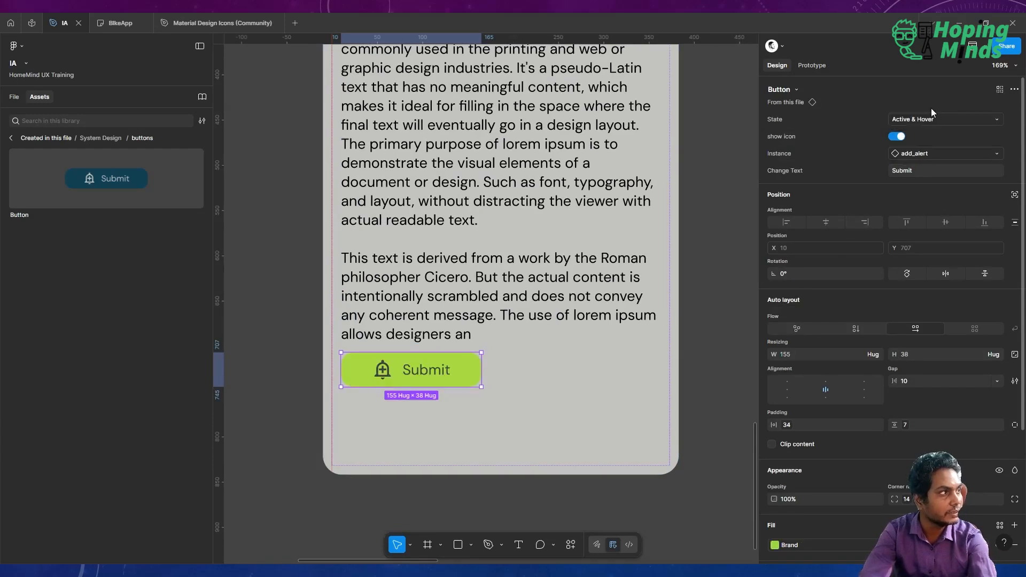
left_click(928, 117)
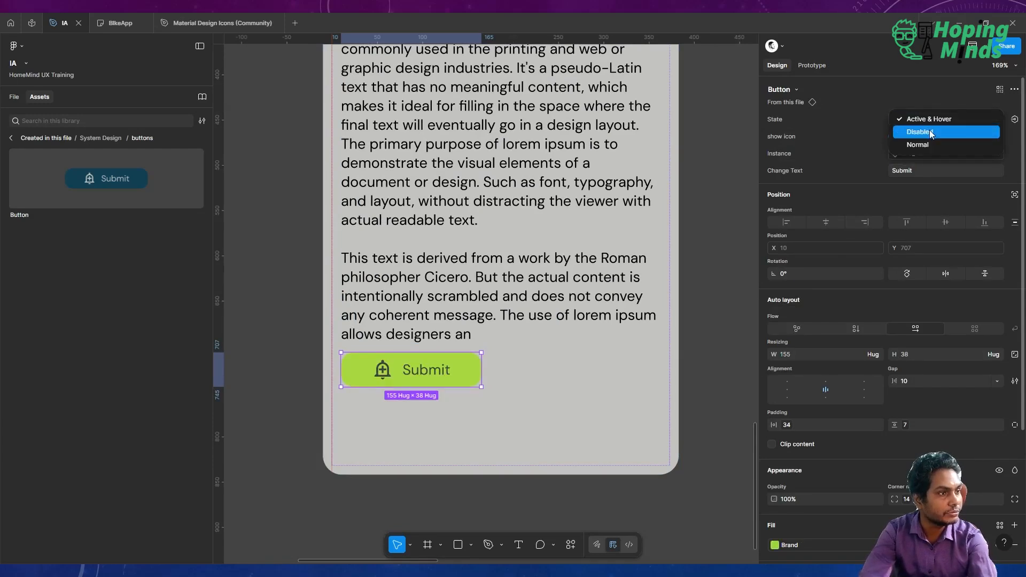
left_click(928, 130)
left_click(932, 120)
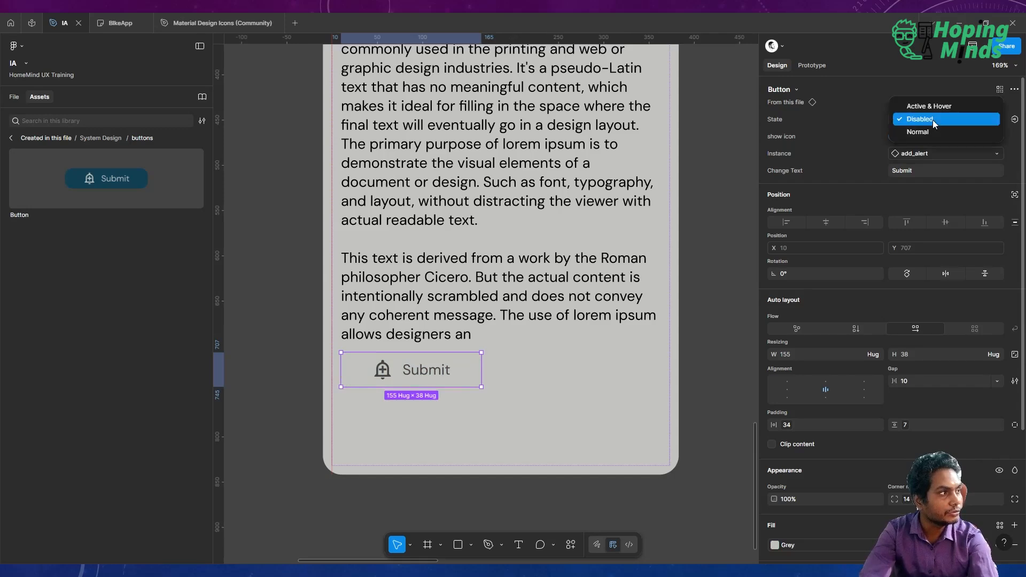
left_click(931, 132)
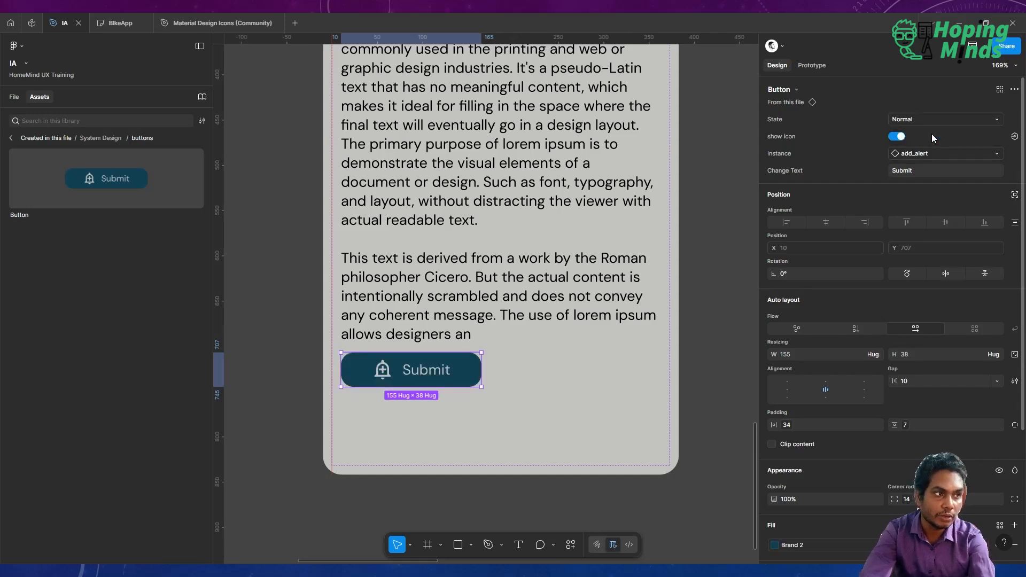
Swap the button instance's icon to arrow_forward_ios by searching the instances for arrow.
left_click(895, 136)
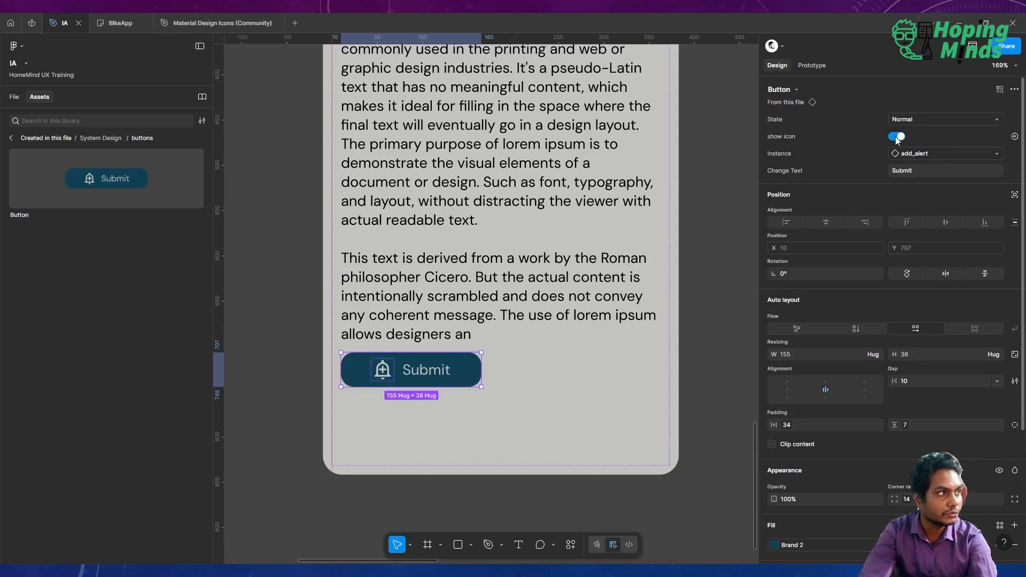
left_click(896, 136)
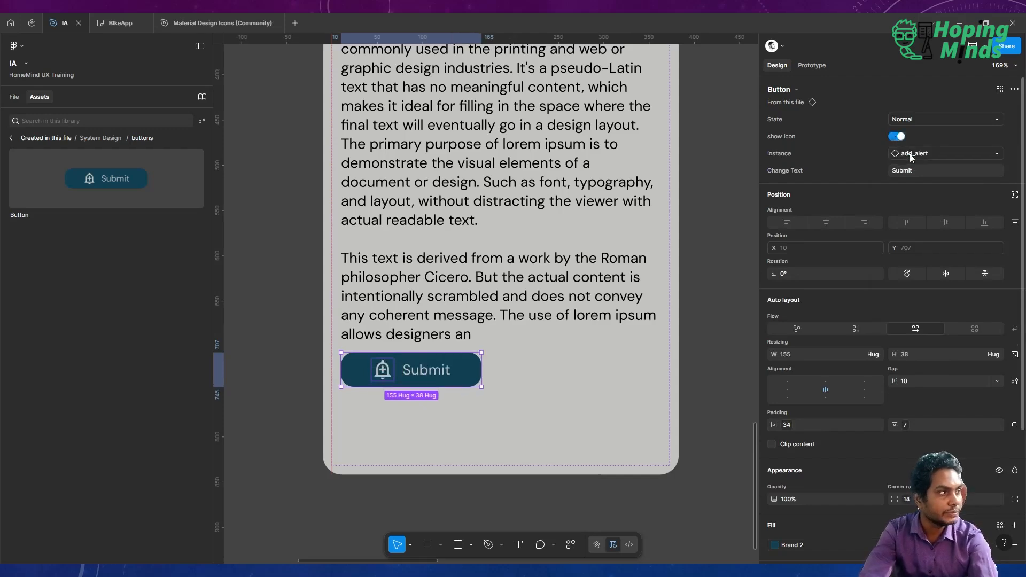
left_click(911, 155)
type("arro")
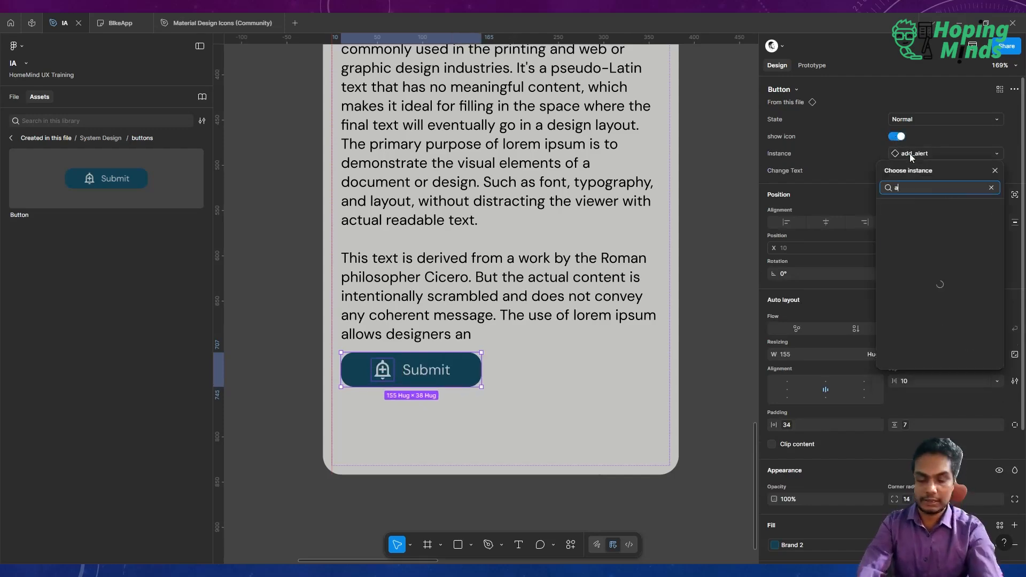
key("BackSpace")
key("BackSpace")
key("BackSpace")
key("BackSpace")
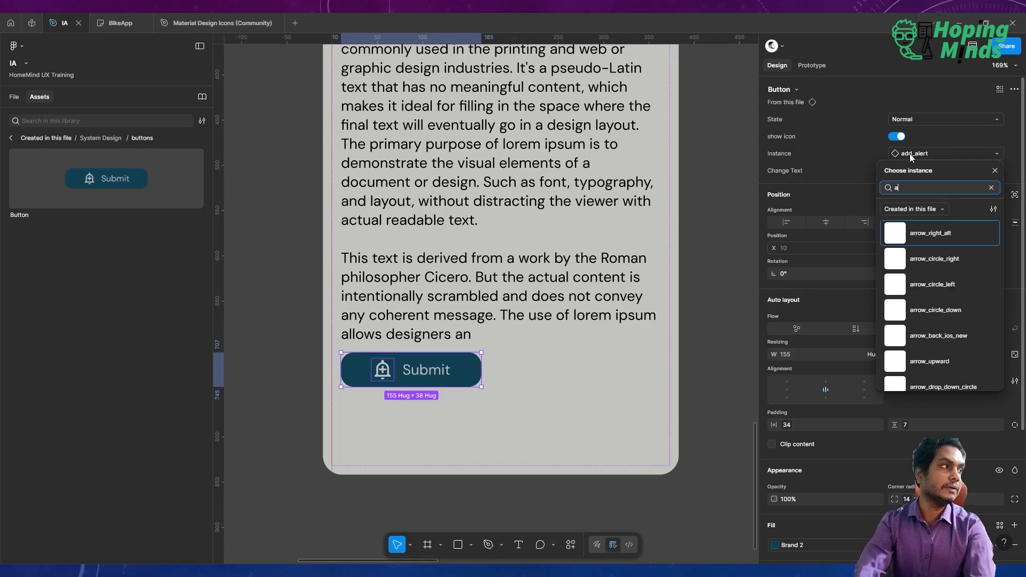
type("arrow")
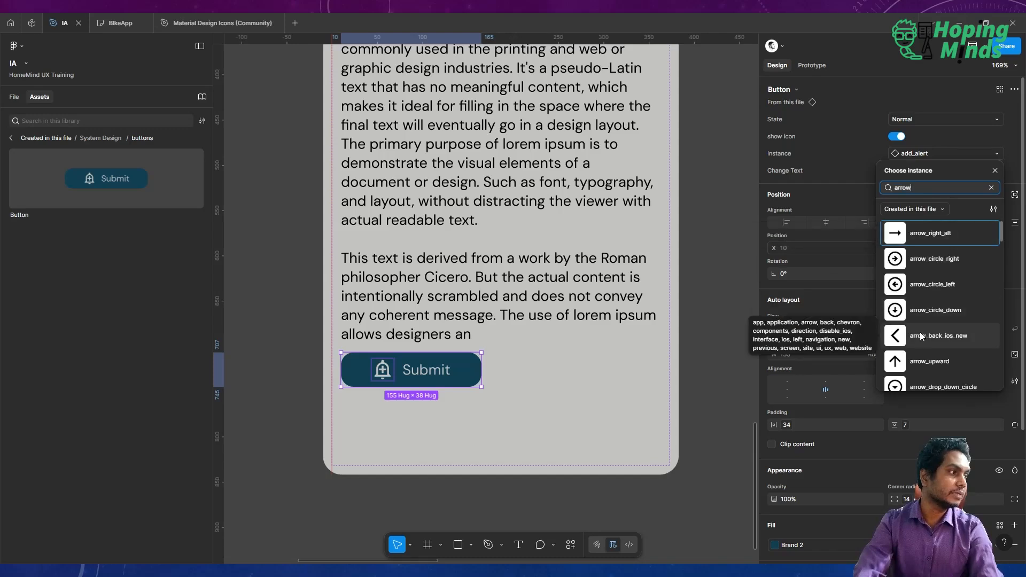
scroll(919, 331, "down", 3)
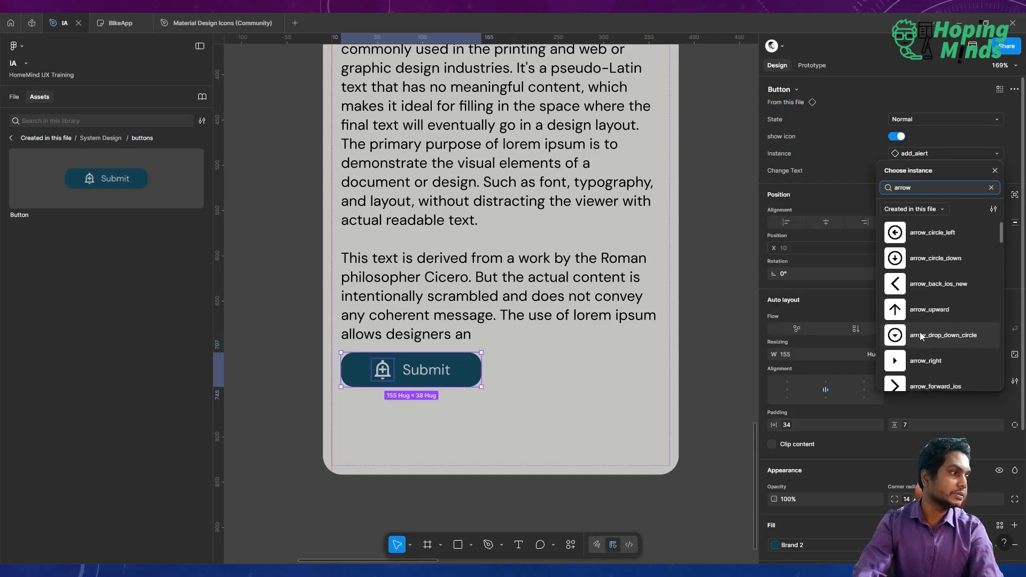
left_click(916, 356)
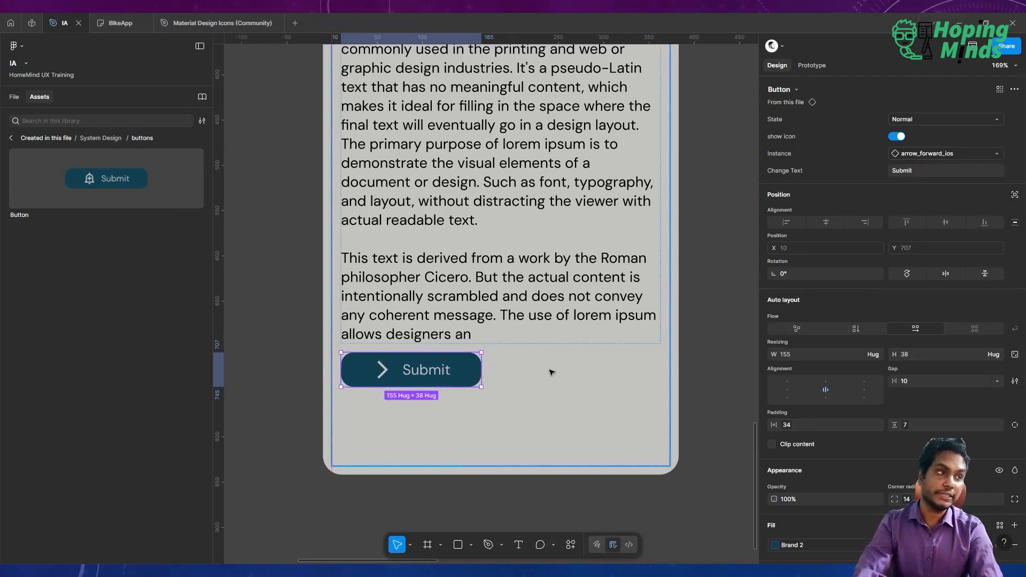
Add a variant property named Icon Direction to the Button component set.
scroll(551, 373, "down", 3)
scroll(551, 372, "right", 5)
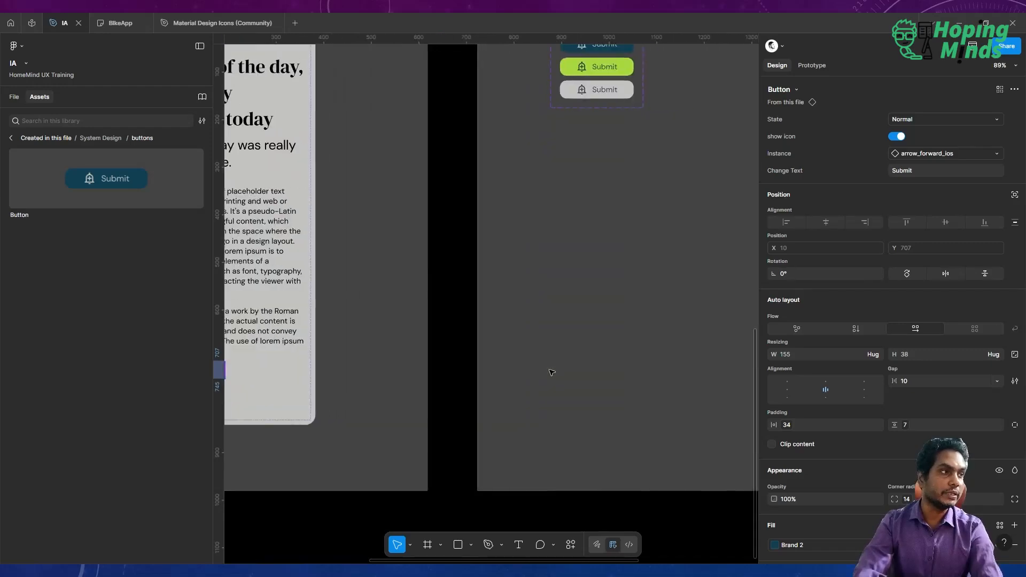
scroll(550, 289, "up", 2)
scroll(551, 289, "up", 3)
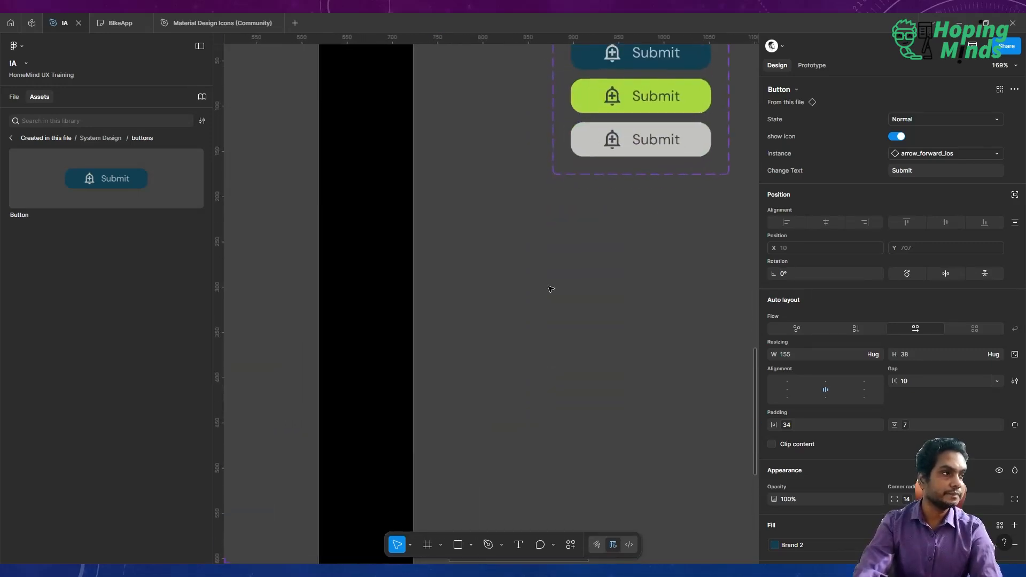
scroll(550, 289, "right", 5)
scroll(550, 289, "up", 2)
scroll(550, 289, "up", 3)
left_click(485, 283)
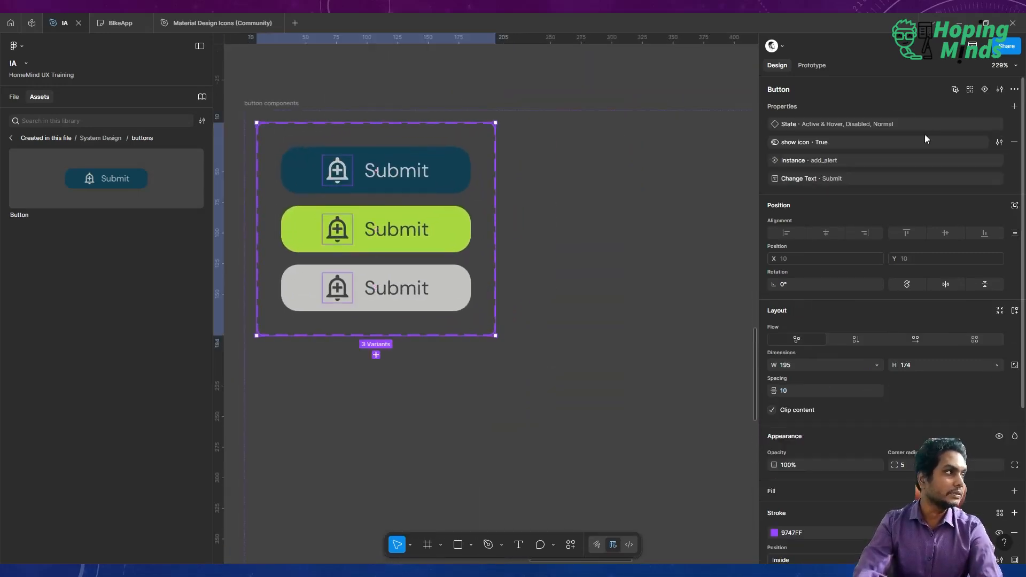
left_click(1014, 106)
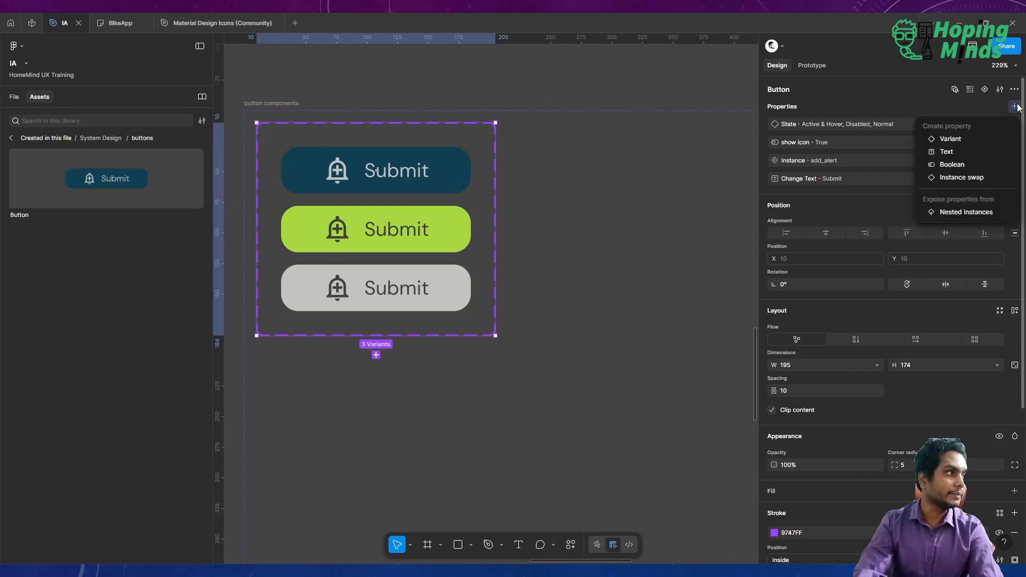
left_click(966, 139)
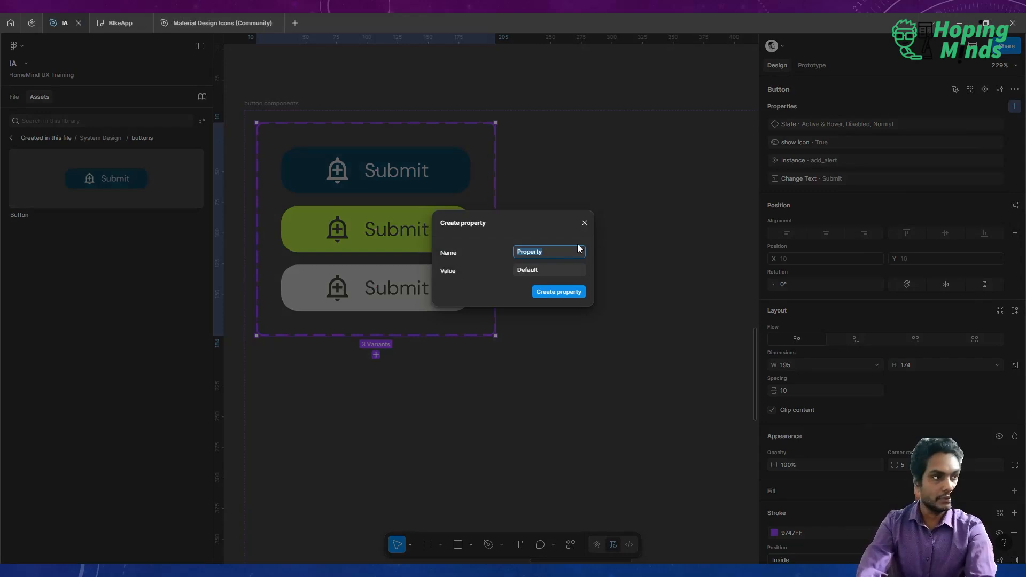
type("Icon Direction")
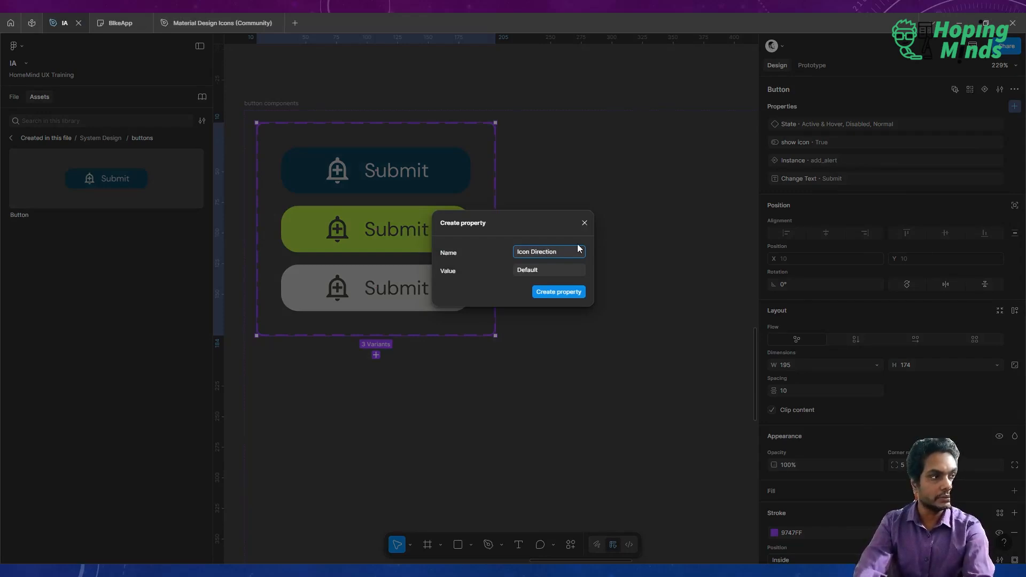
key("Return")
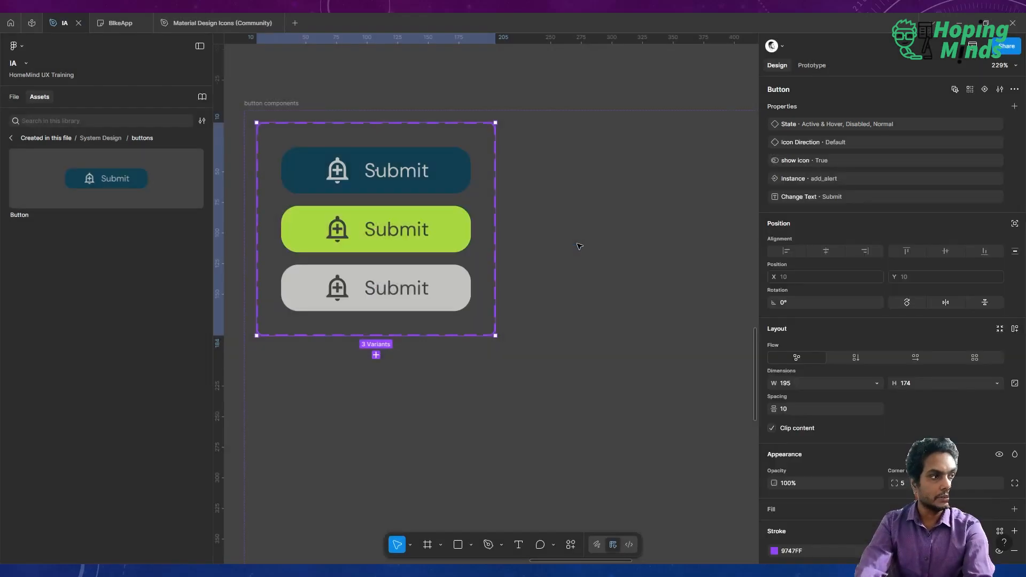
Select all three button variants and set their Icon Direction to Left.
left_click(450, 171)
left_click(449, 228, "shift")
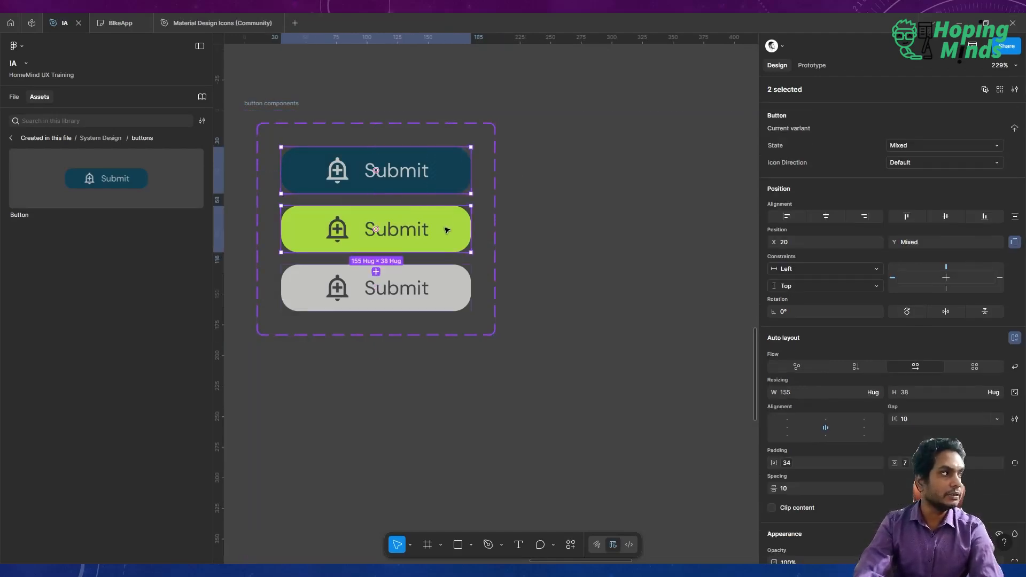
left_click(443, 278, "shift")
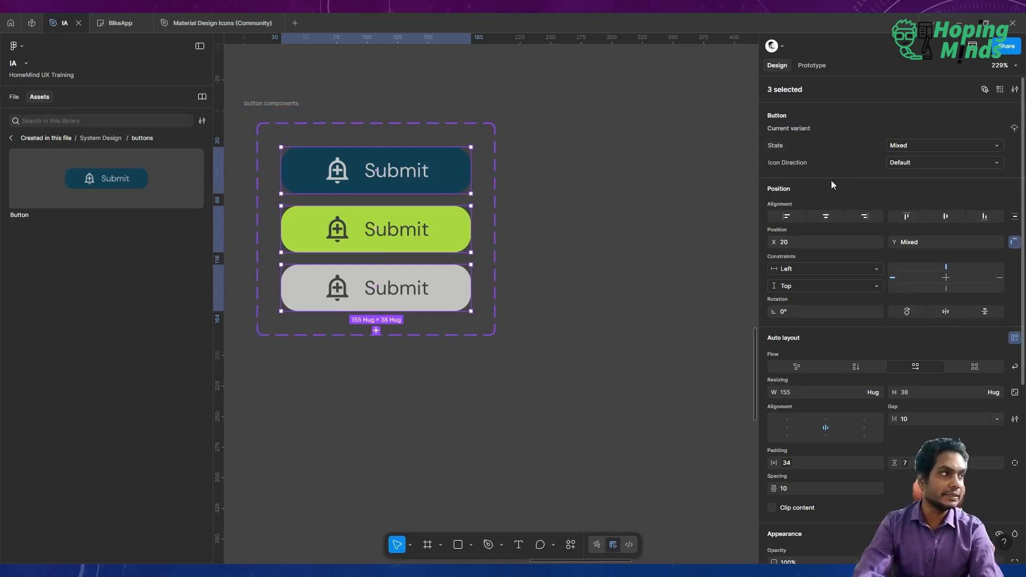
left_click(909, 165)
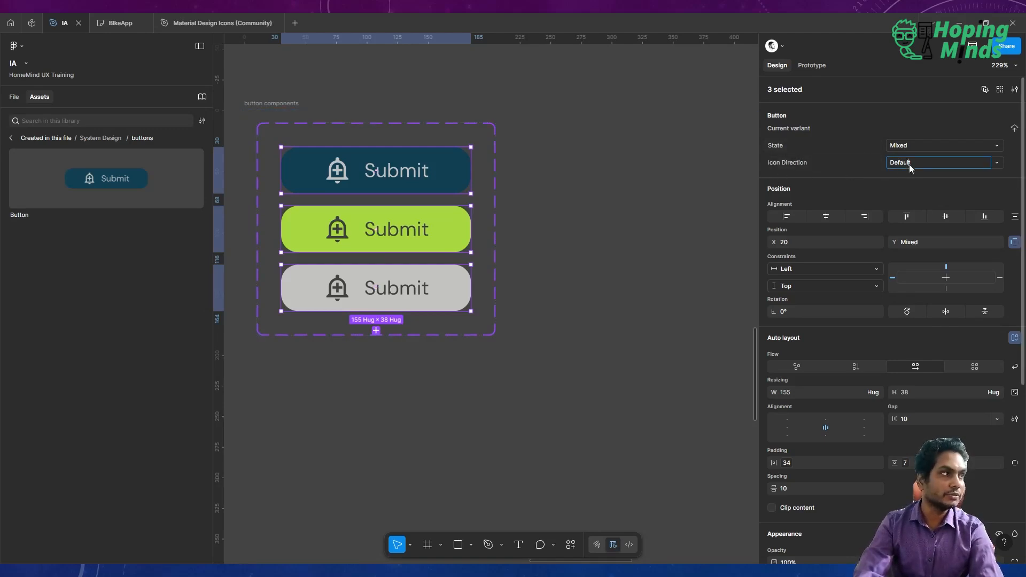
type("Left")
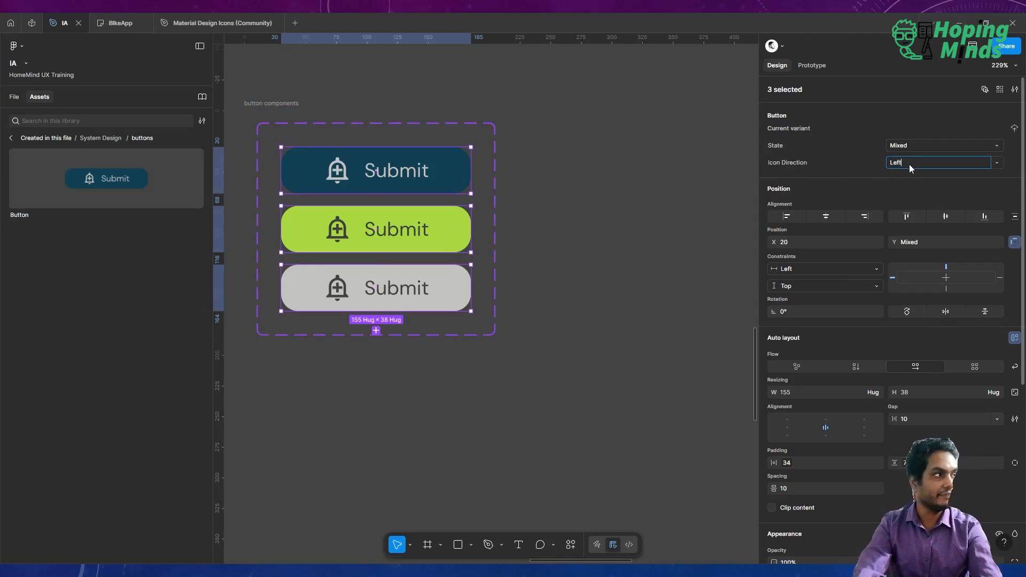
key("Return")
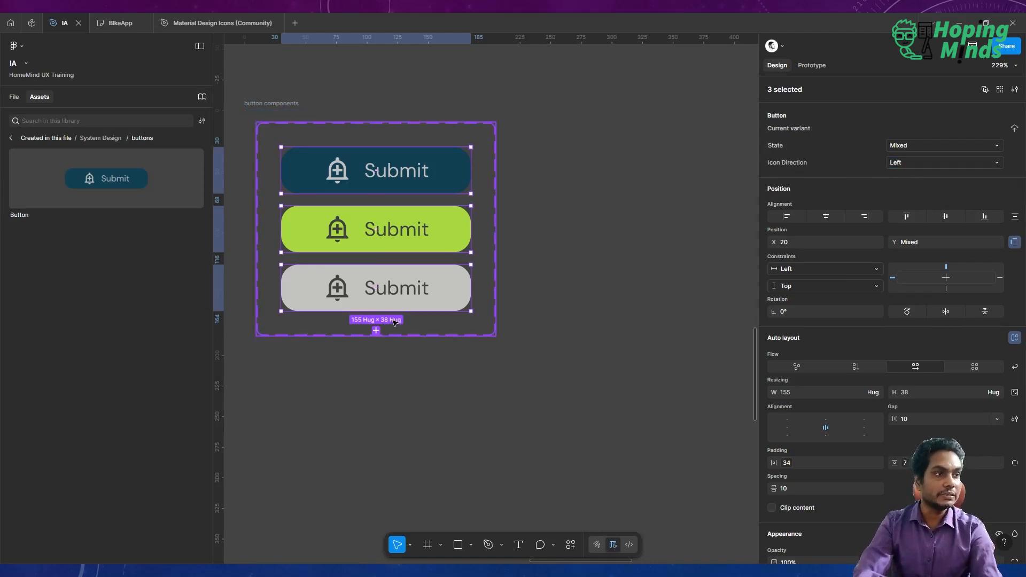
Add three more variants to the set and set their Icon Direction to right.
left_click(376, 332)
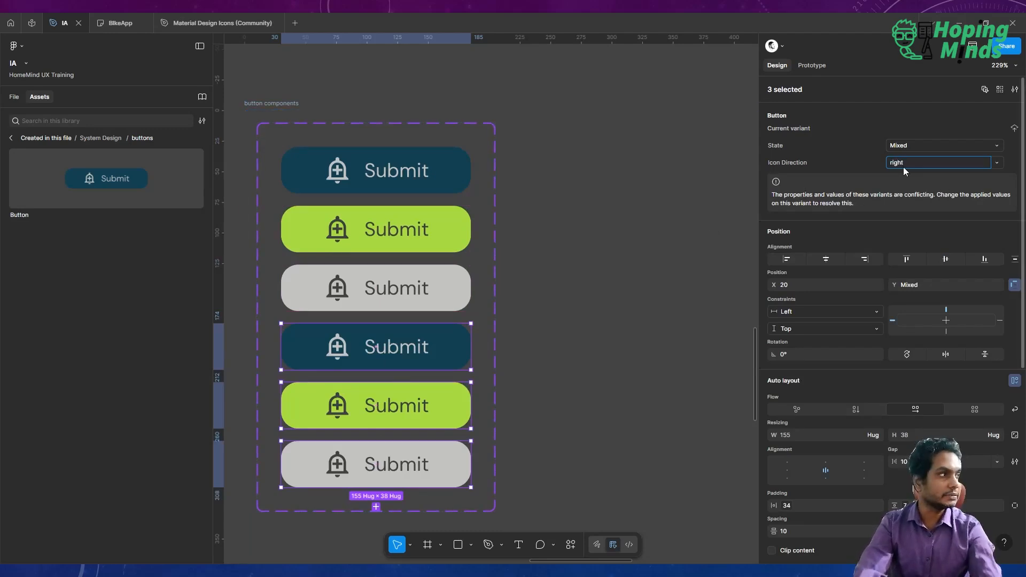
key("Return")
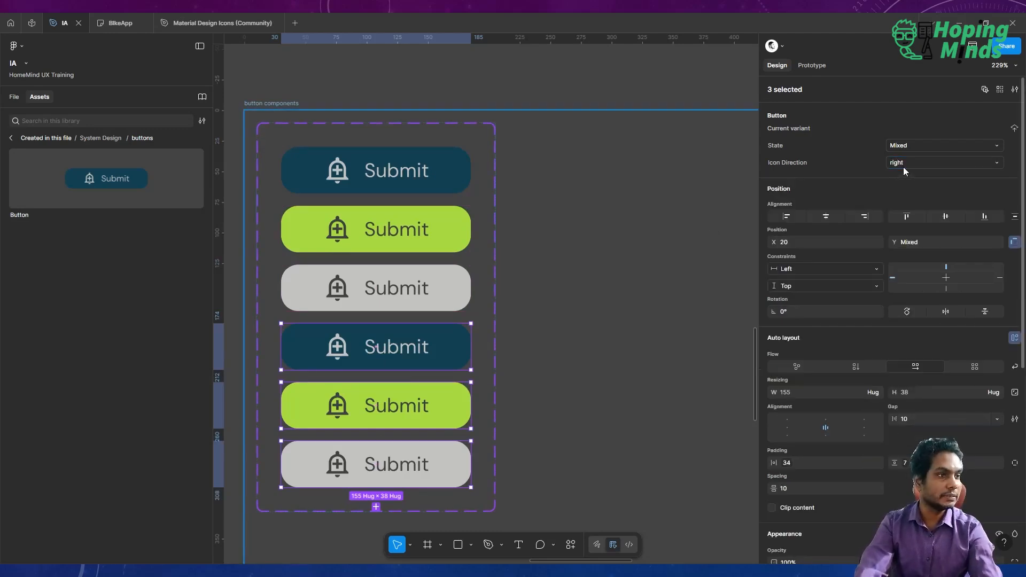
Move the icons after the Submit text in the three right-direction variants.
double_click(338, 350)
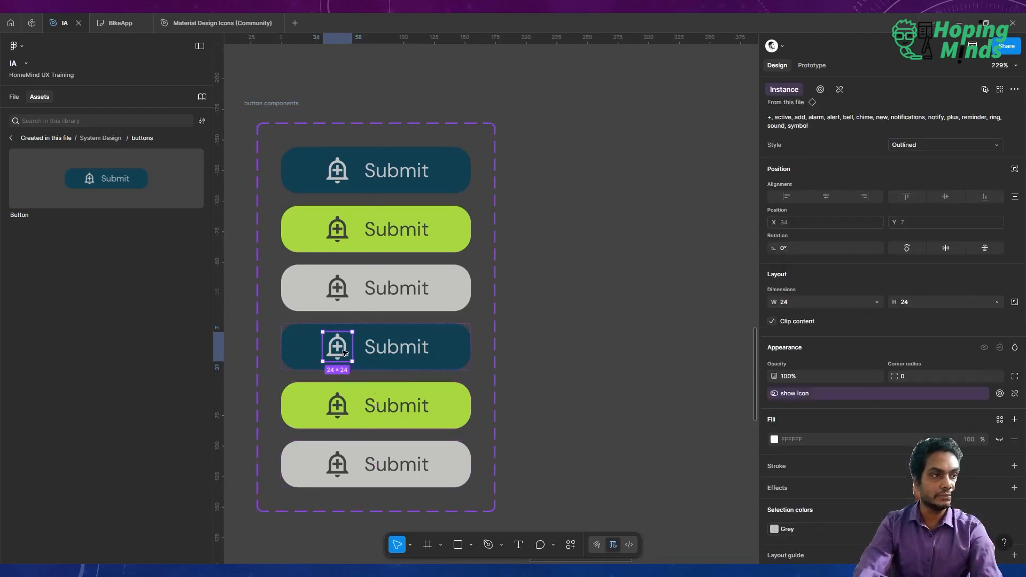
left_click(337, 405, "shift")
left_click(337, 465, "shift")
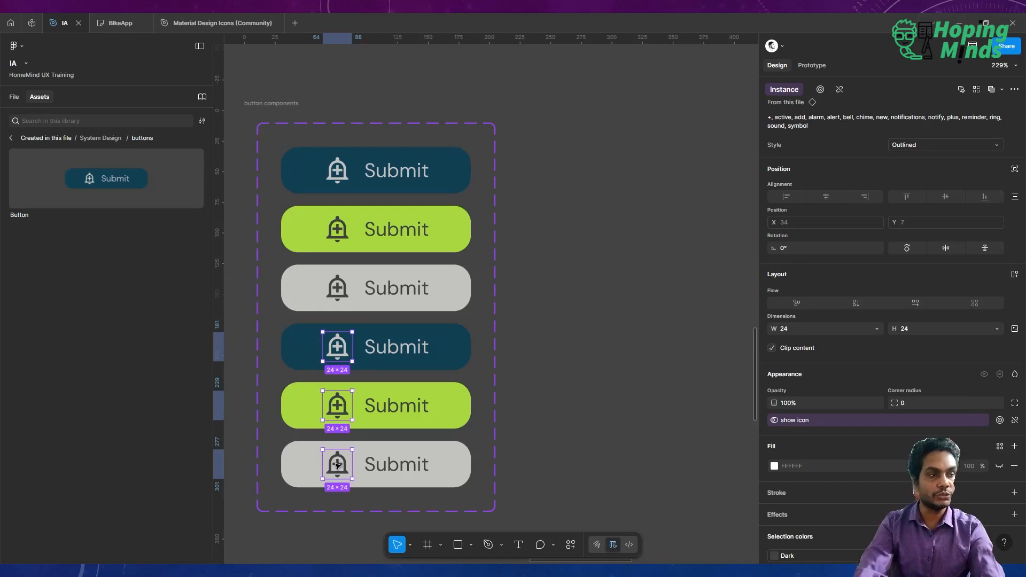
key("Right")
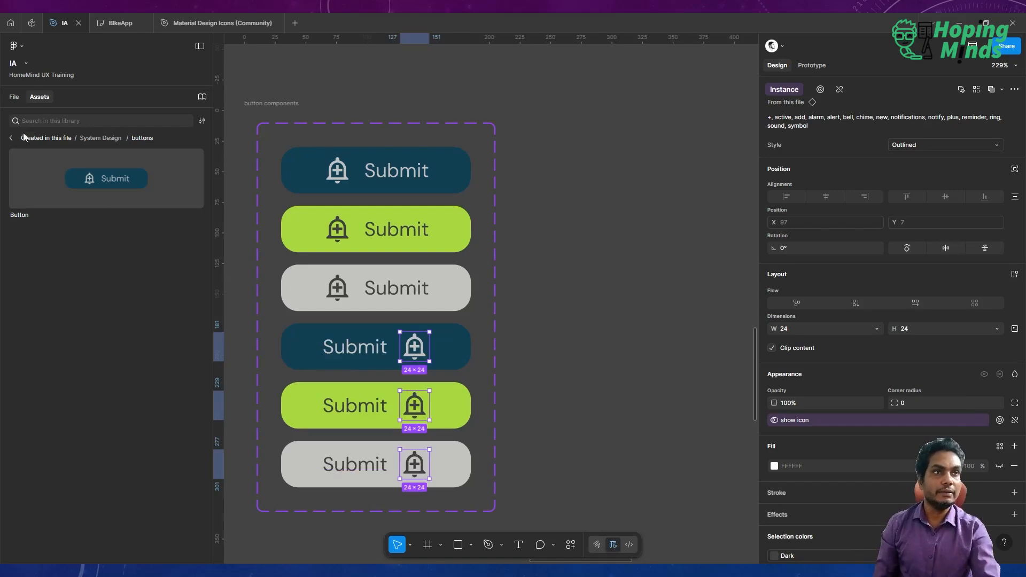
left_click(14, 98)
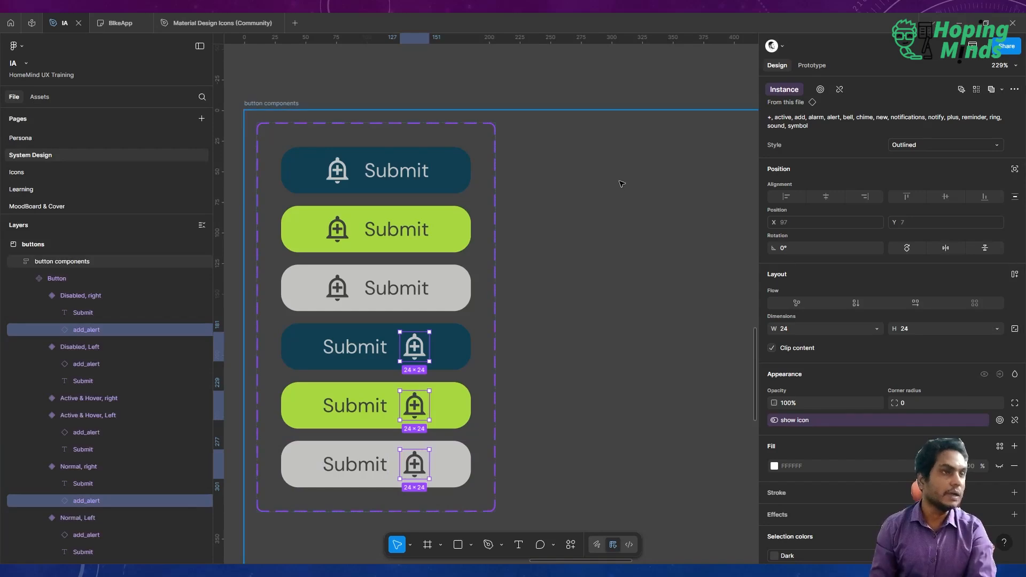
scroll(621, 184, "down", 5)
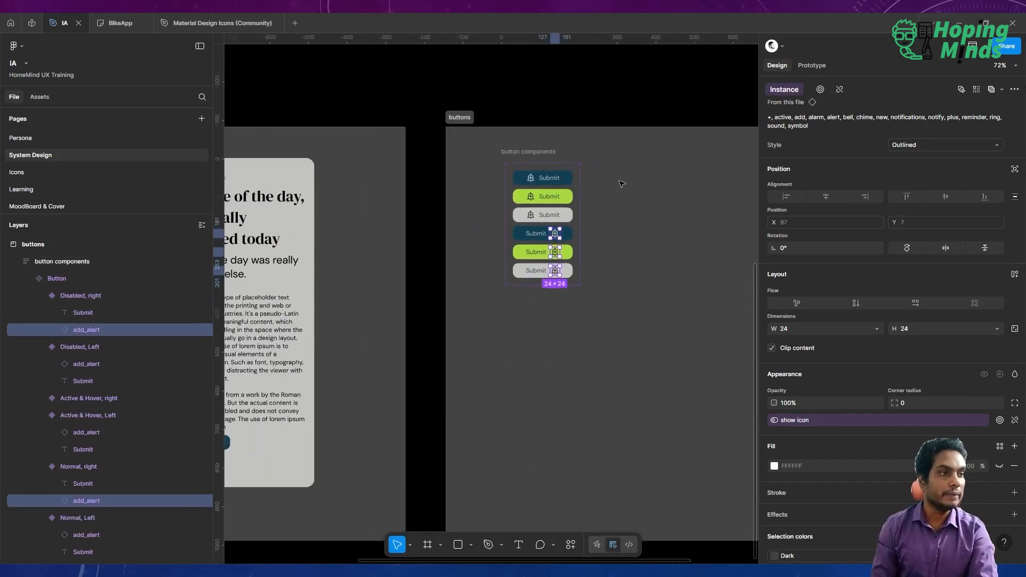
Set the sample button instance's Icon Direction to right and change its text to Next.
left_click(404, 270)
scroll(406, 272, "left", 1)
scroll(406, 272, "left", 3)
scroll(413, 350, "up", 5)
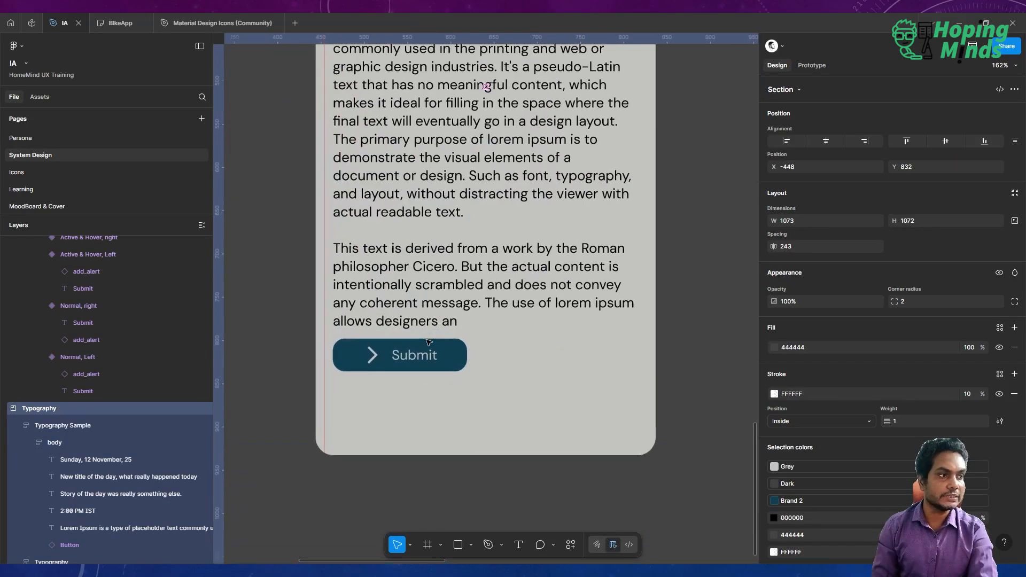
left_click(414, 357)
double_click(414, 357)
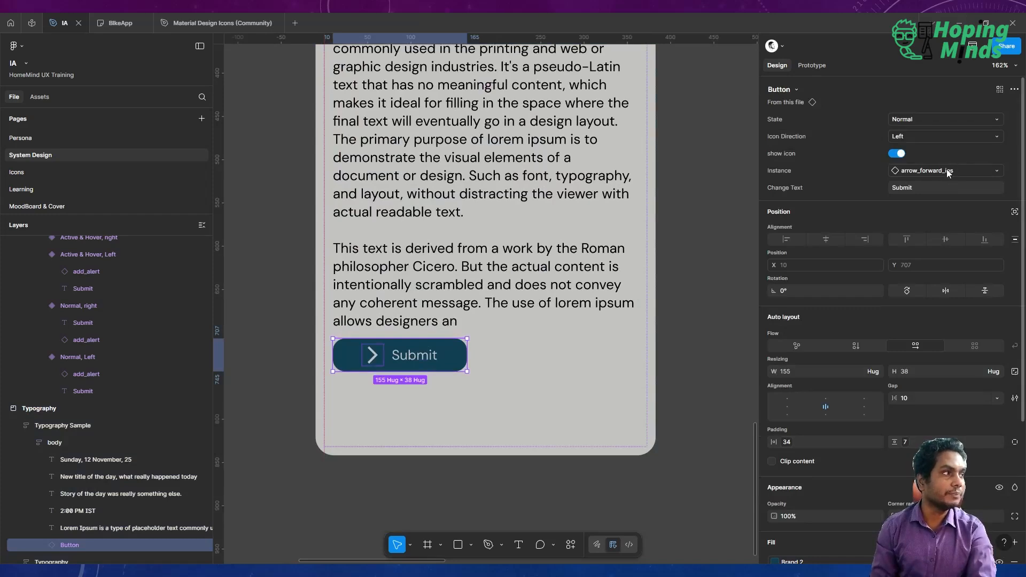
left_click(923, 137)
left_click(923, 144)
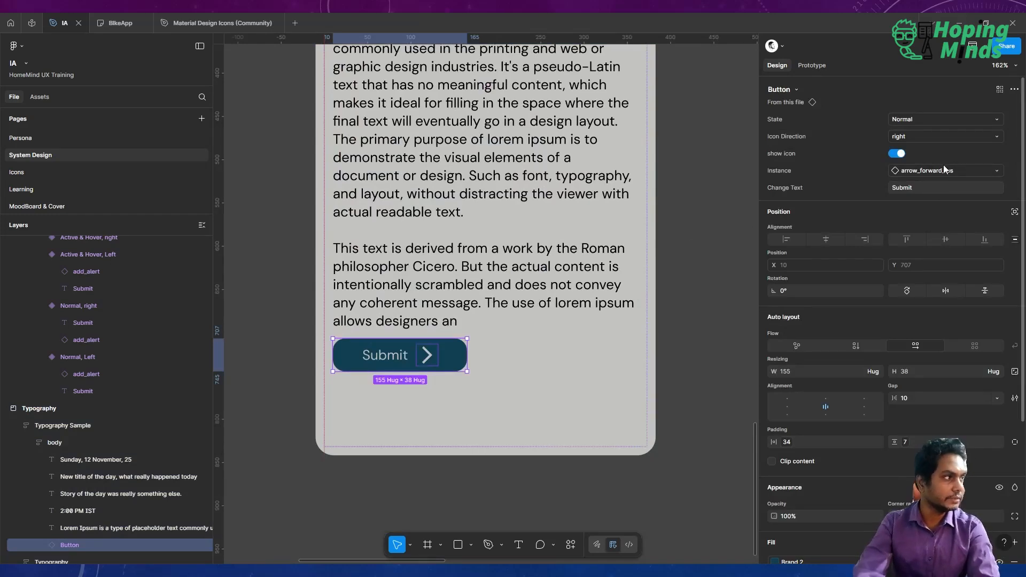
left_click(915, 186)
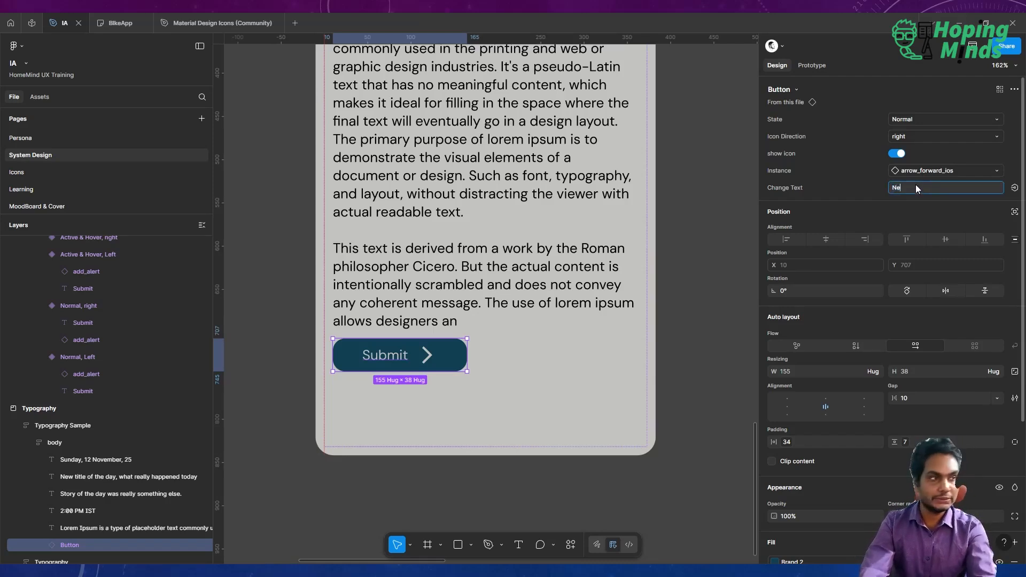
key("Return")
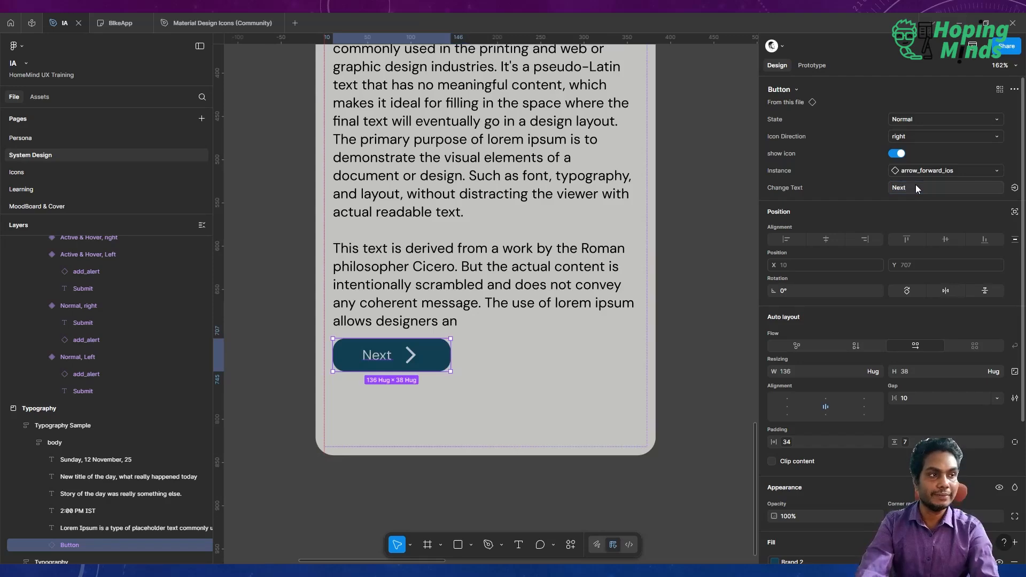
scroll(656, 168, "down", 4)
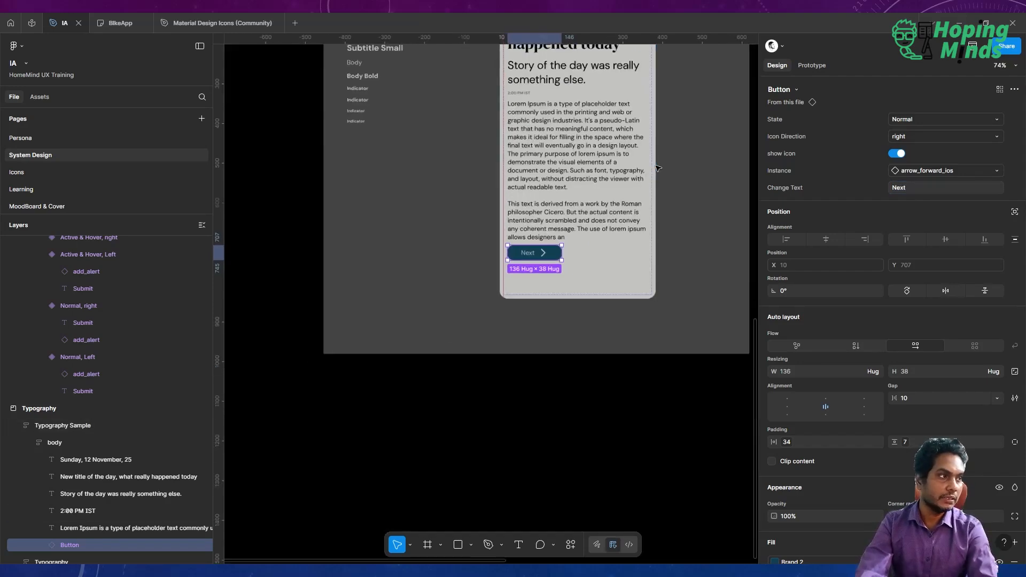
scroll(657, 168, "right", 4)
scroll(658, 169, "right", 3)
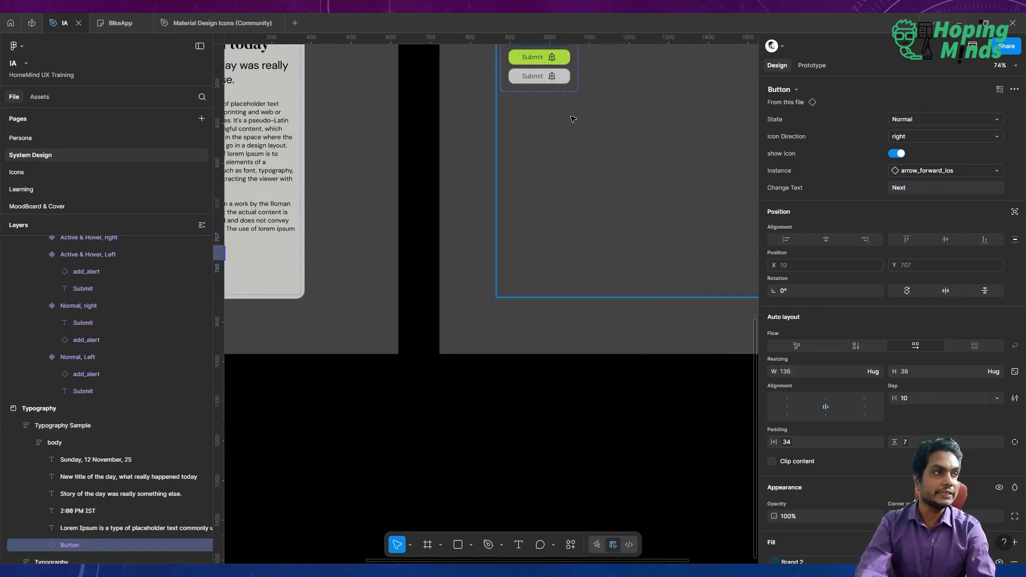
scroll(573, 119, "up", 3)
scroll(572, 119, "up", 3)
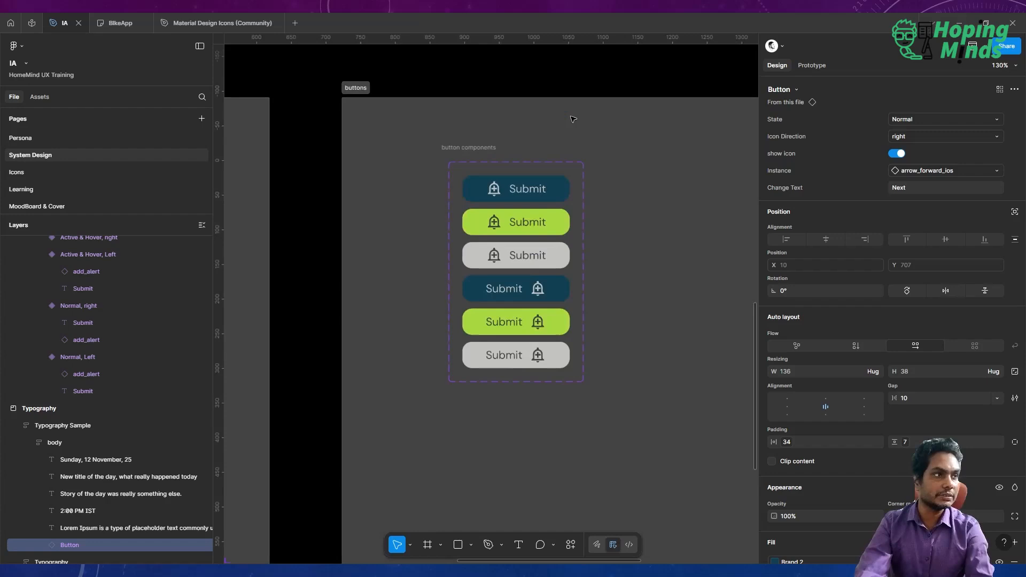
left_click(498, 193)
left_click(497, 195)
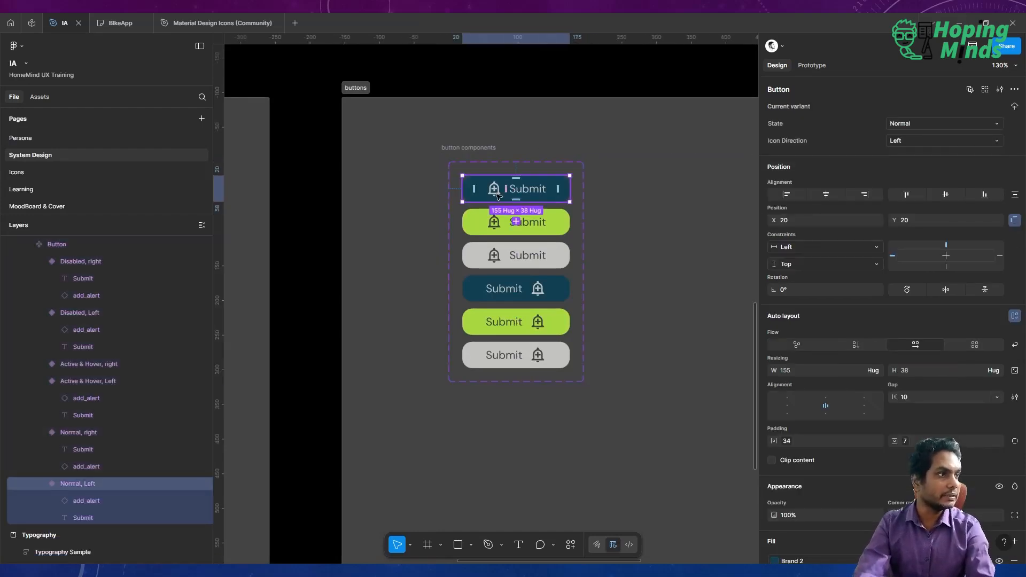
left_click(496, 194)
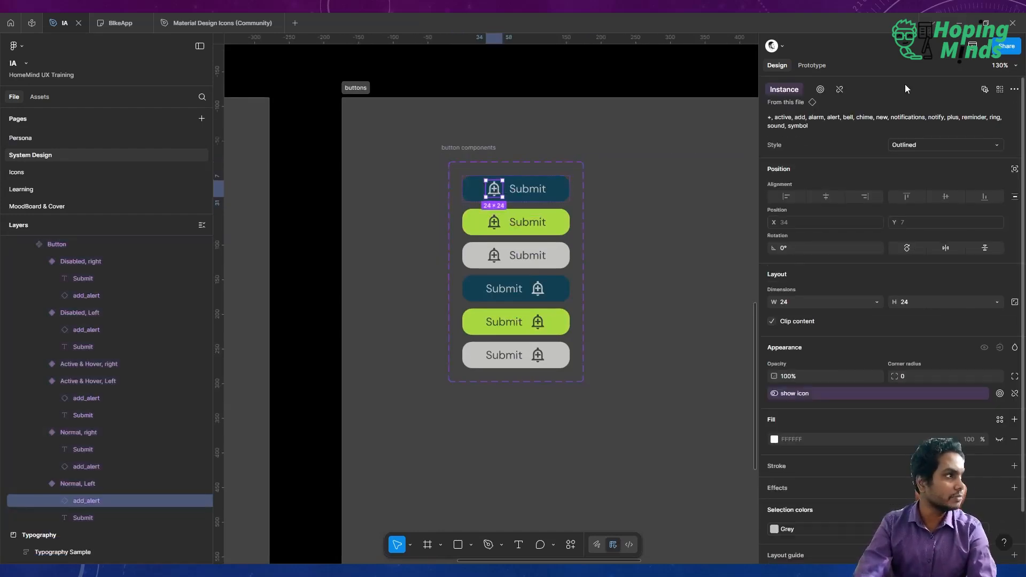
left_click(998, 90)
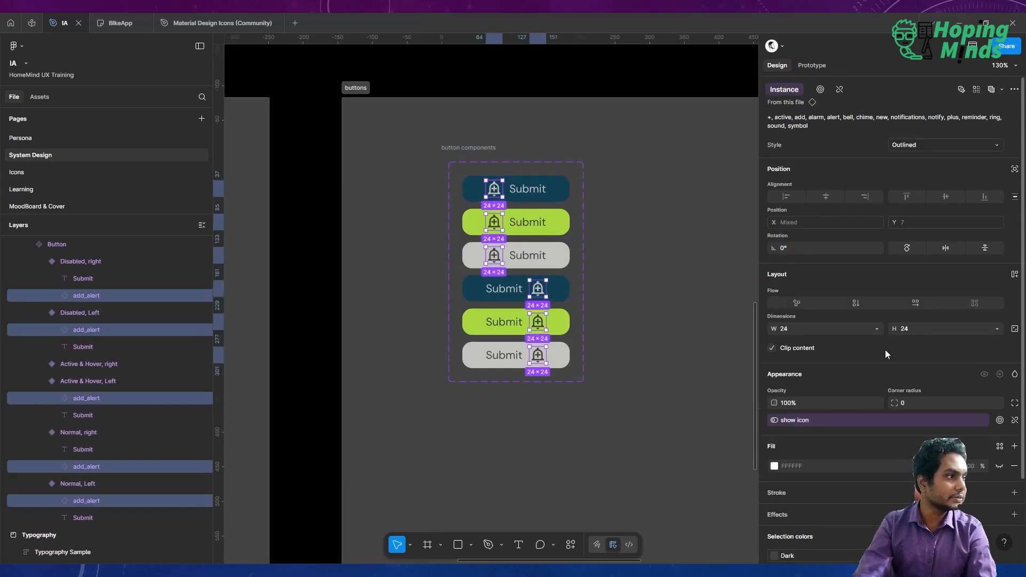
left_click(845, 328)
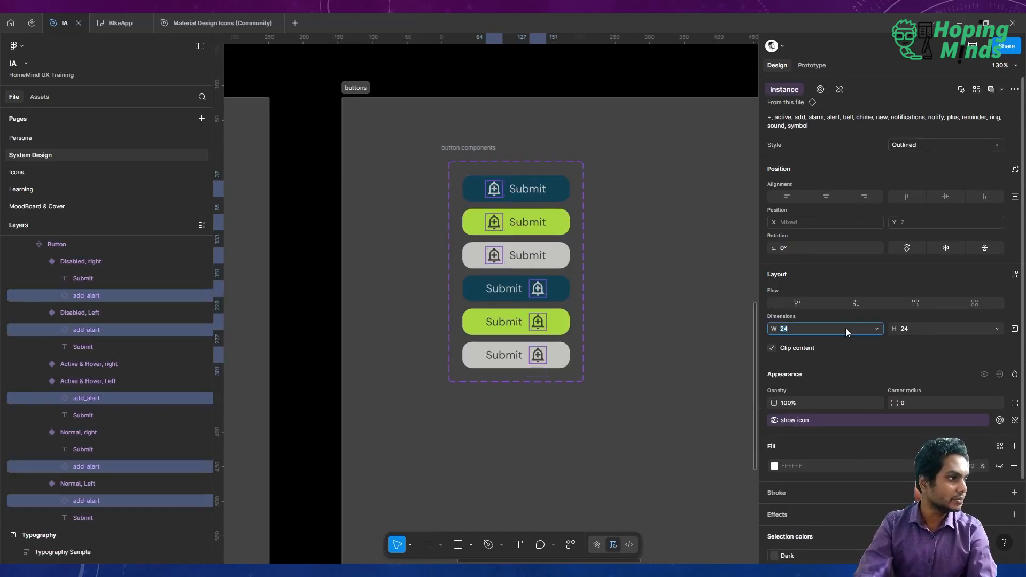
left_click(913, 342)
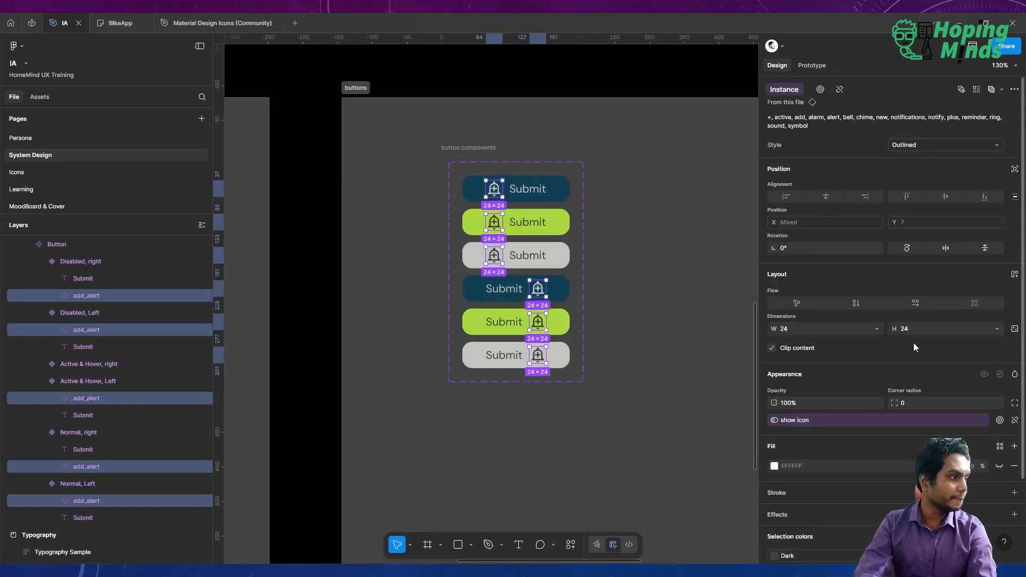
left_click(877, 328)
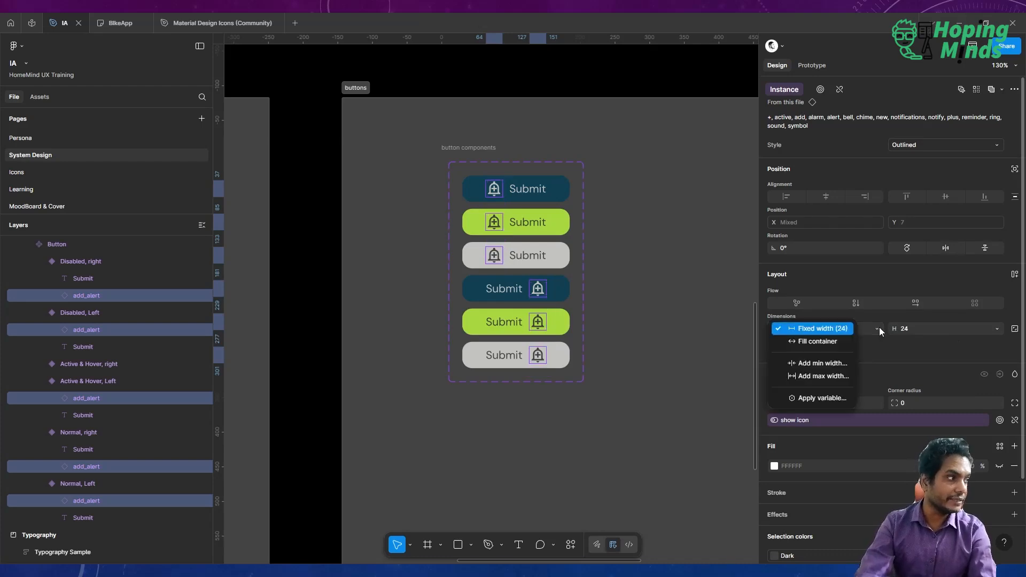
left_click(831, 395)
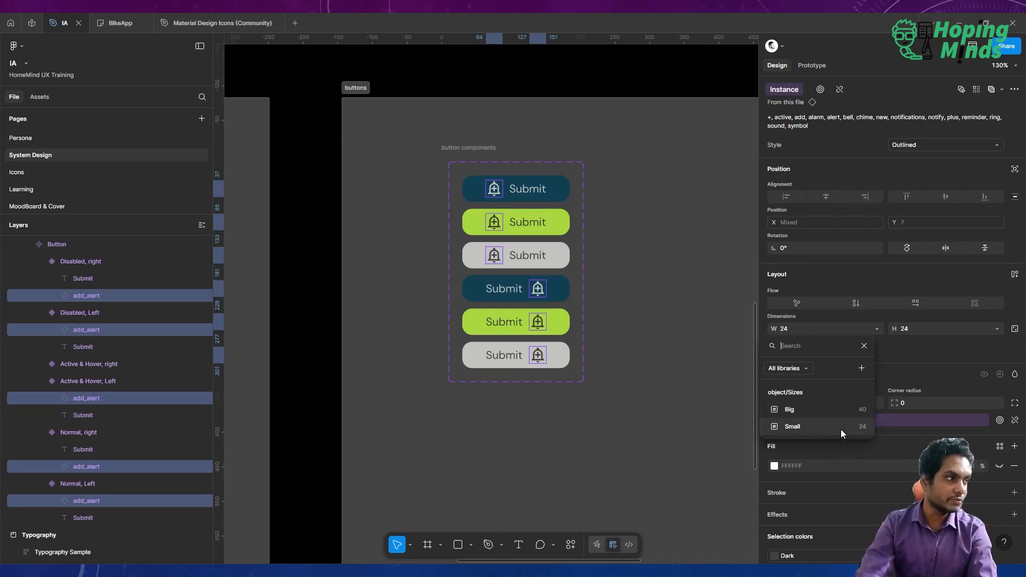
left_click(925, 356)
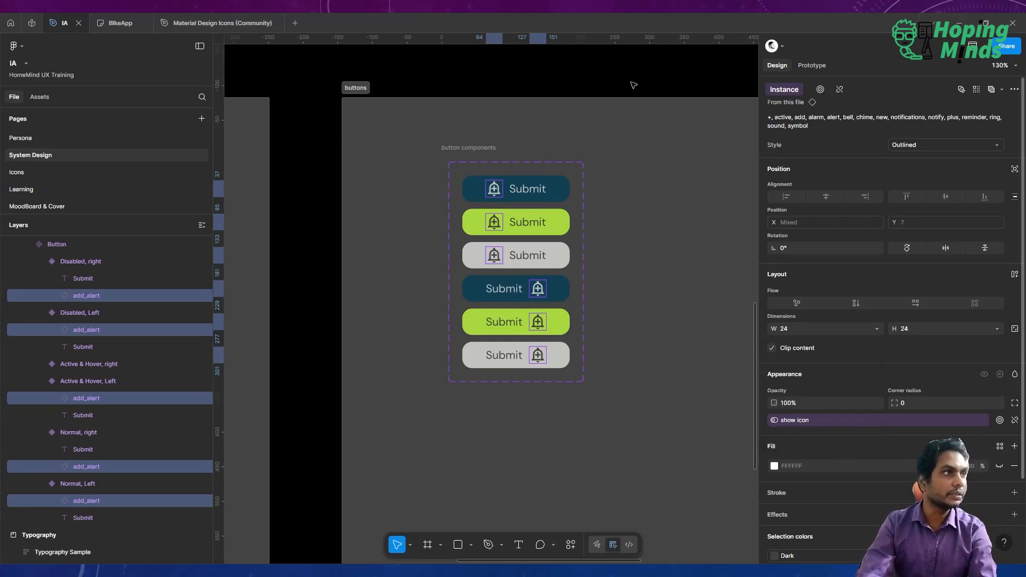
left_click(639, 84)
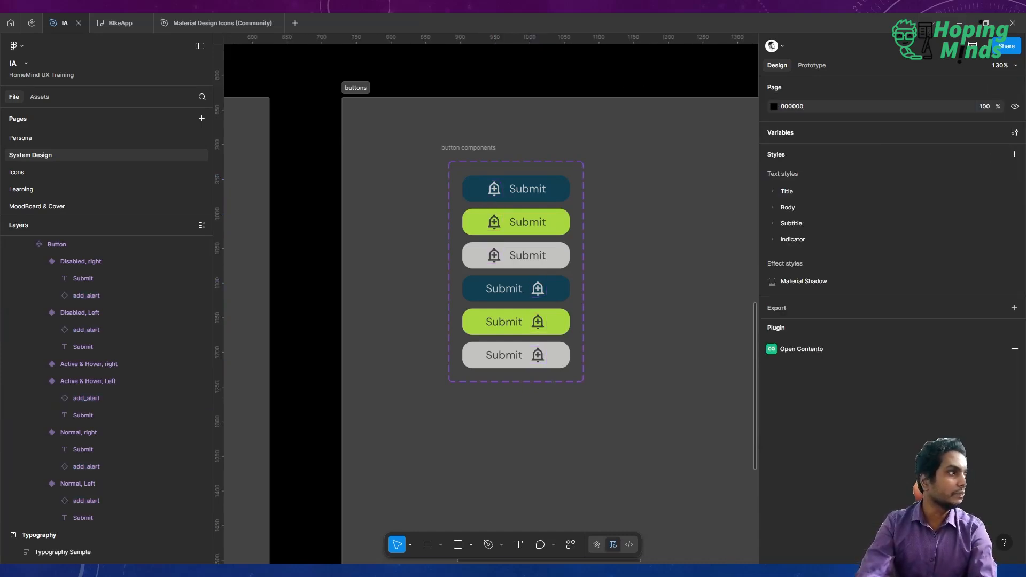
Open the local variables and rename the 24 size variable to Normal.
left_click(1015, 133)
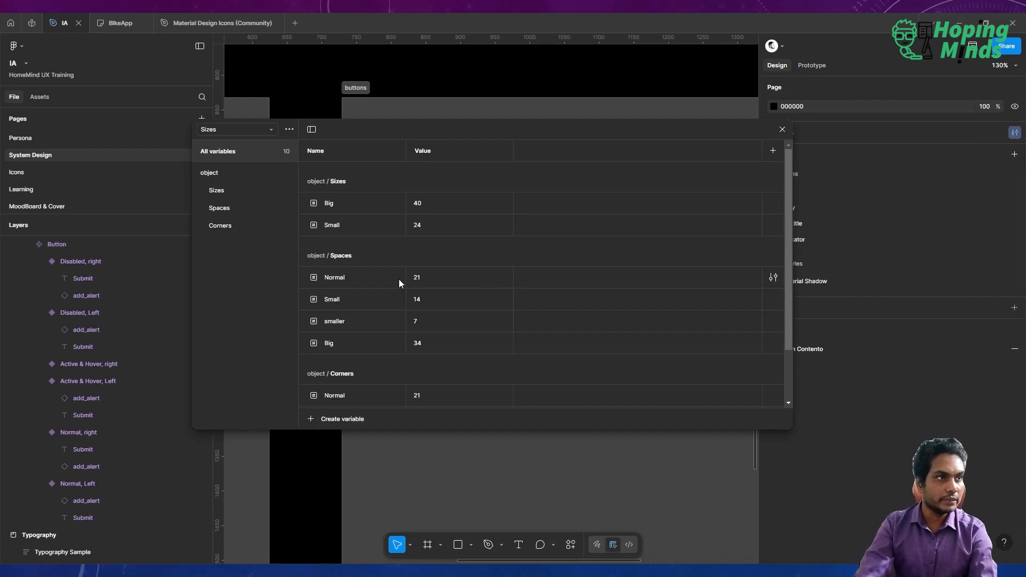
left_click(368, 226)
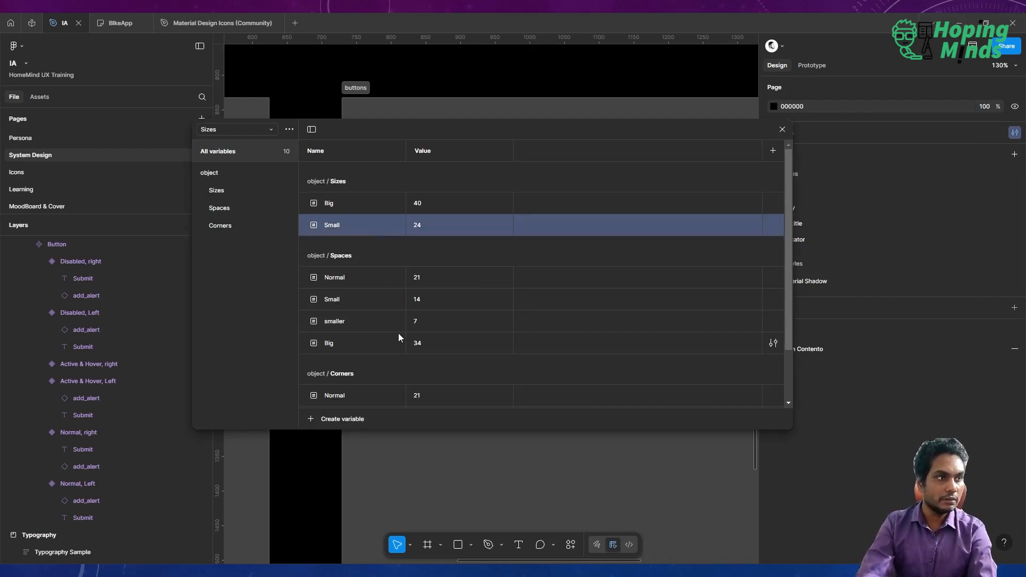
left_click(370, 298)
left_click(361, 323)
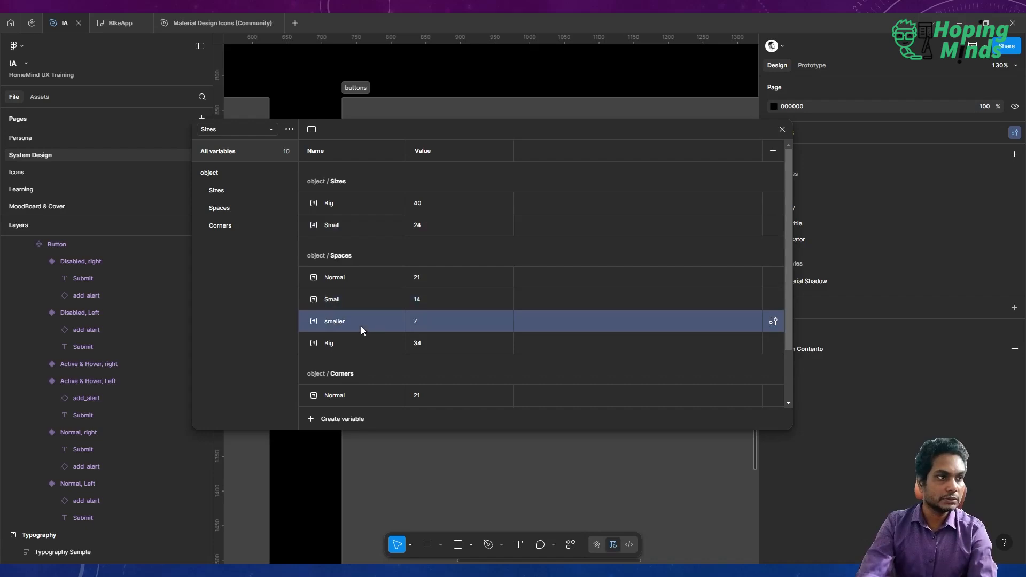
left_click(370, 302)
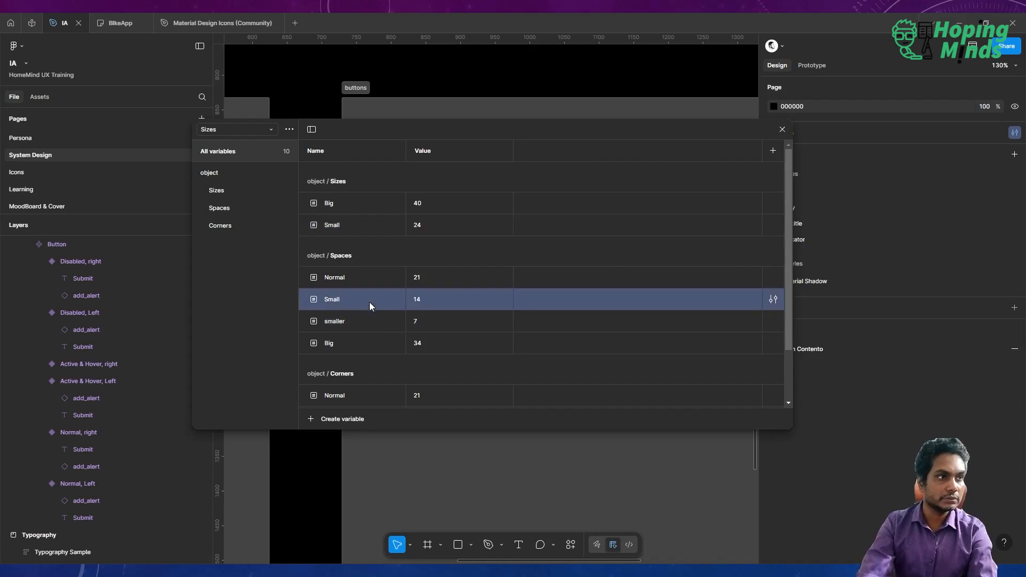
left_click(375, 228)
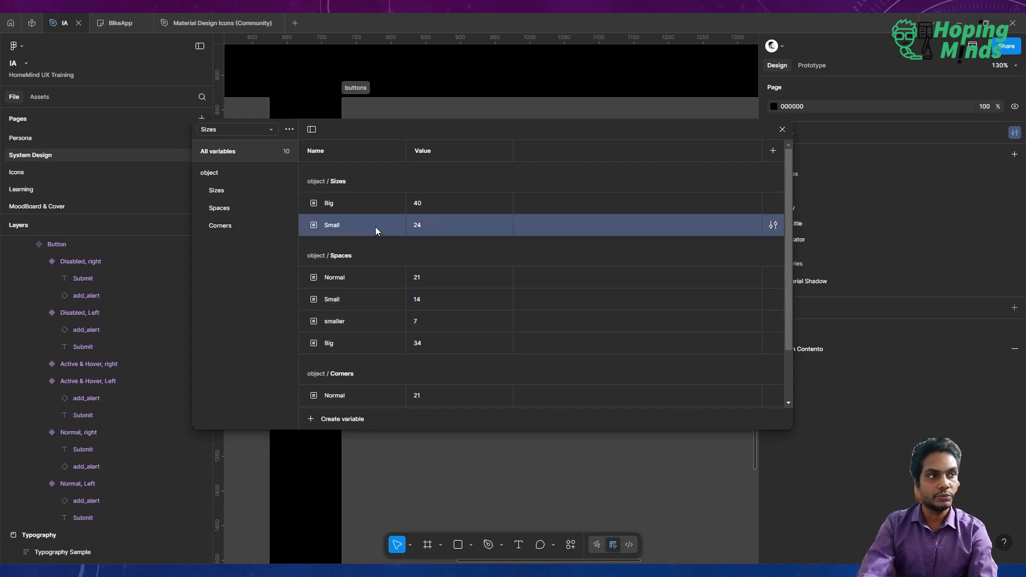
left_click(371, 300)
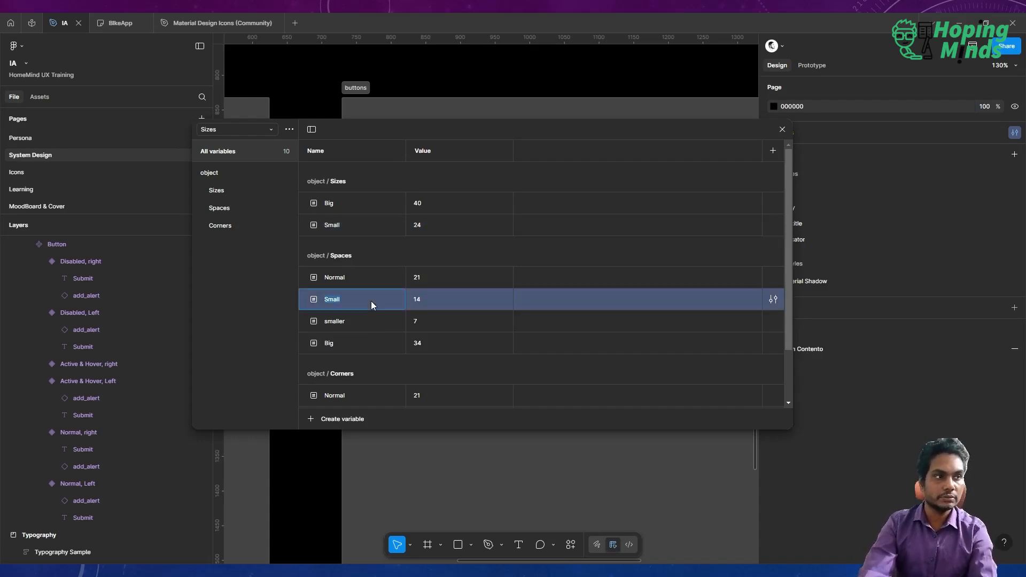
left_click(348, 225)
double_click(348, 226)
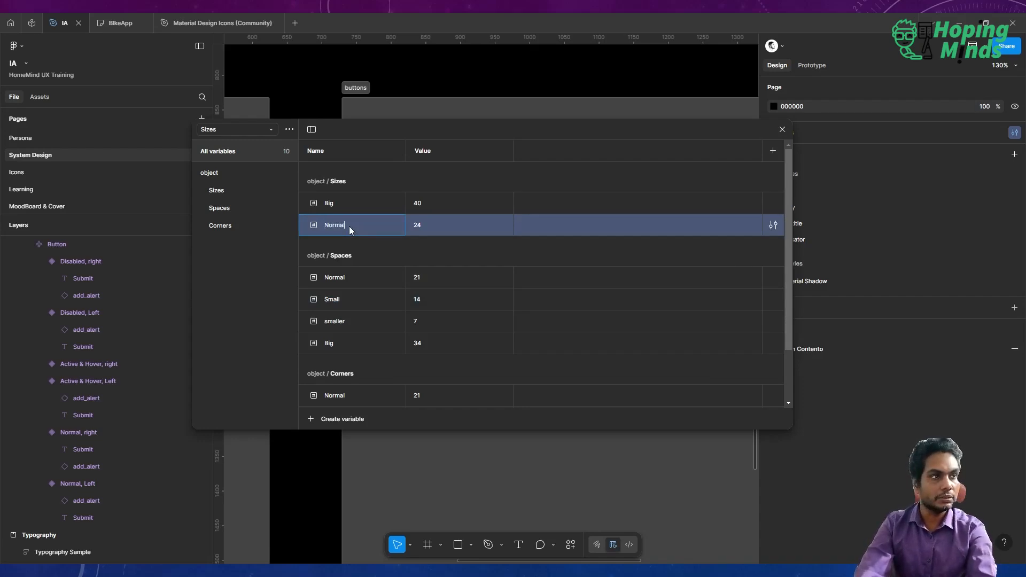
key("Return")
Create a Small size variable of 14 by duplicating the Small spacing variable into the Sizes group.
left_click(348, 302)
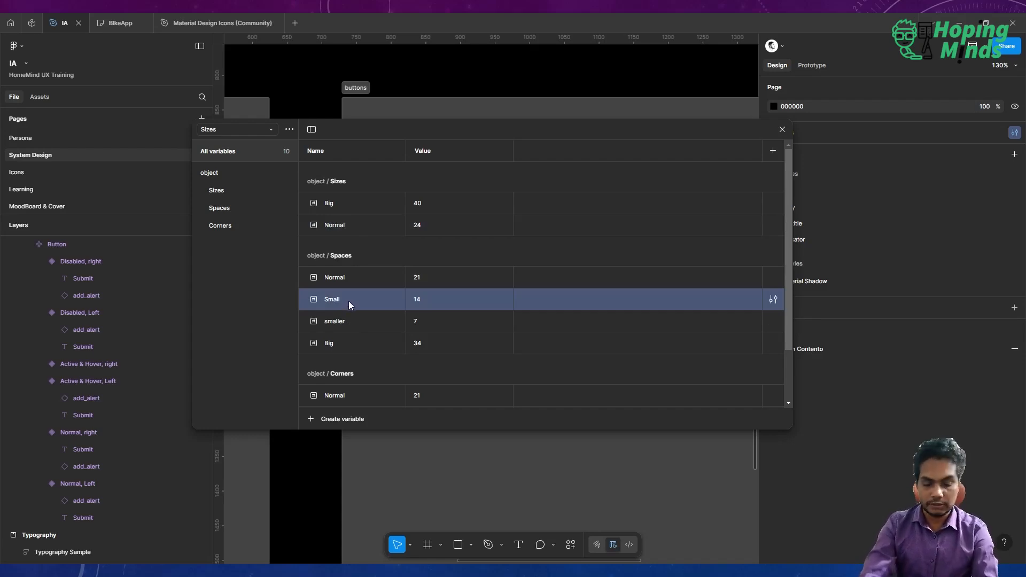
key("ctrl+d")
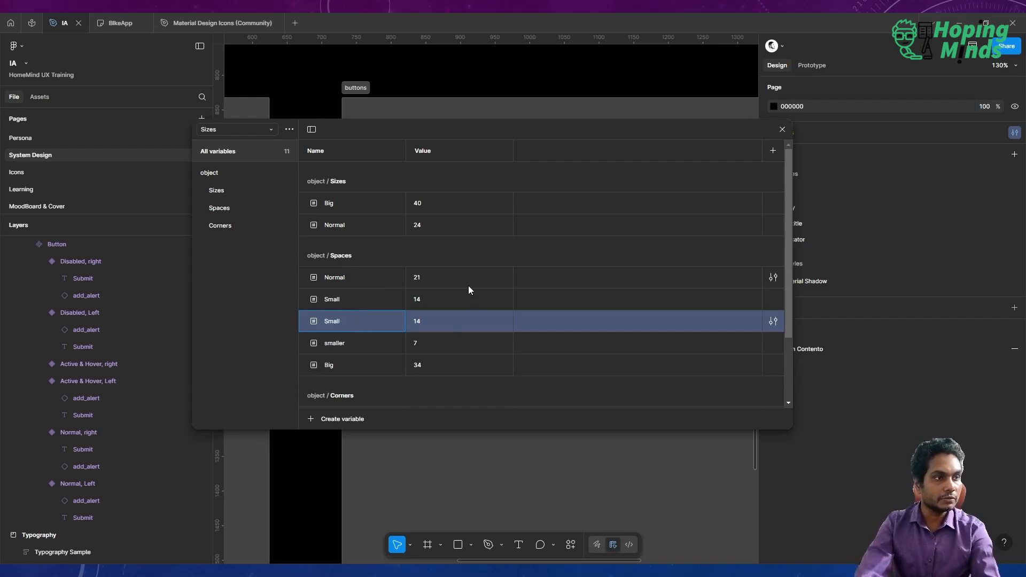
left_click(468, 283)
left_click(368, 327)
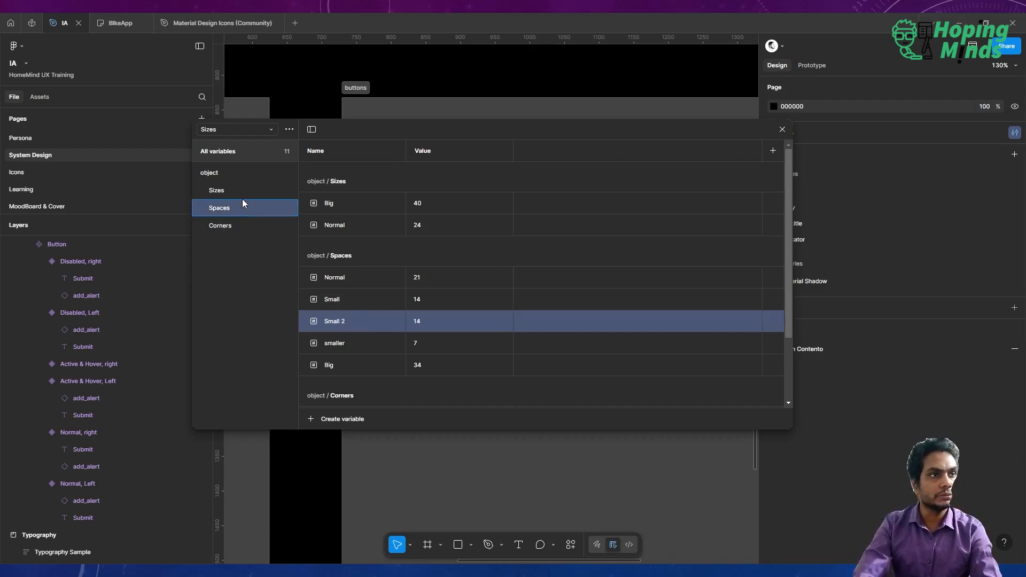
left_click_drag(234, 191, 234, 191)
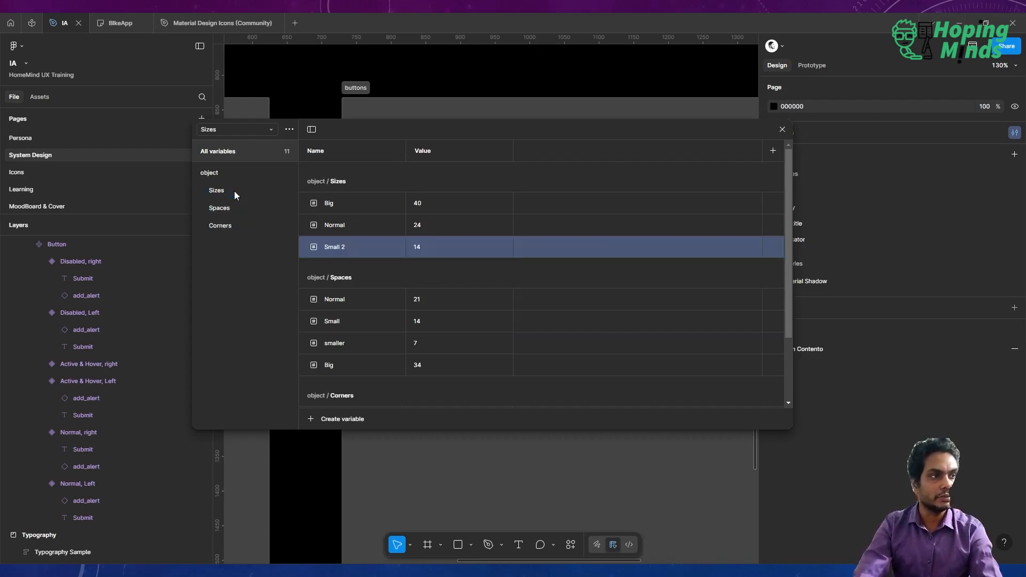
double_click(351, 247)
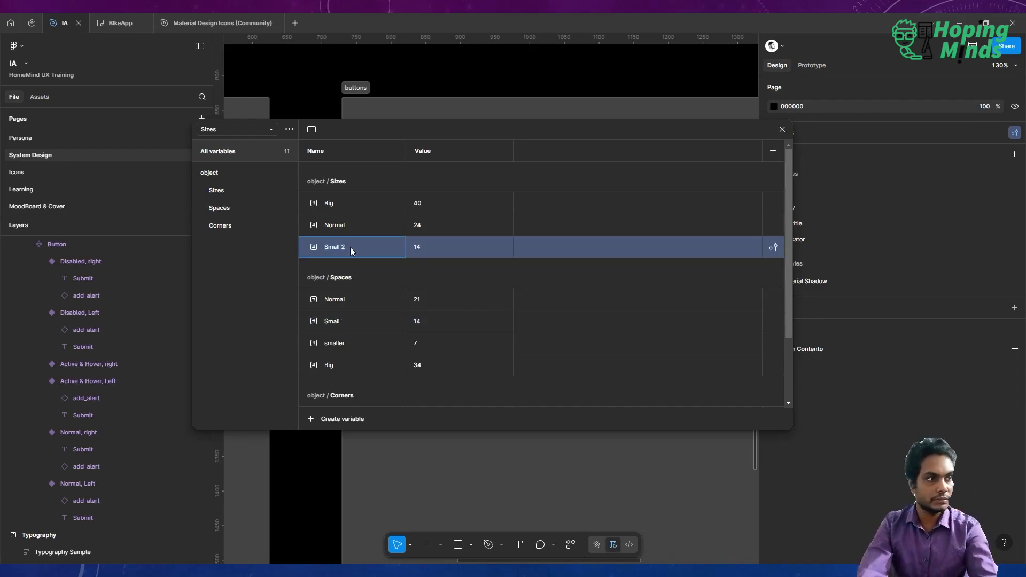
key("Return")
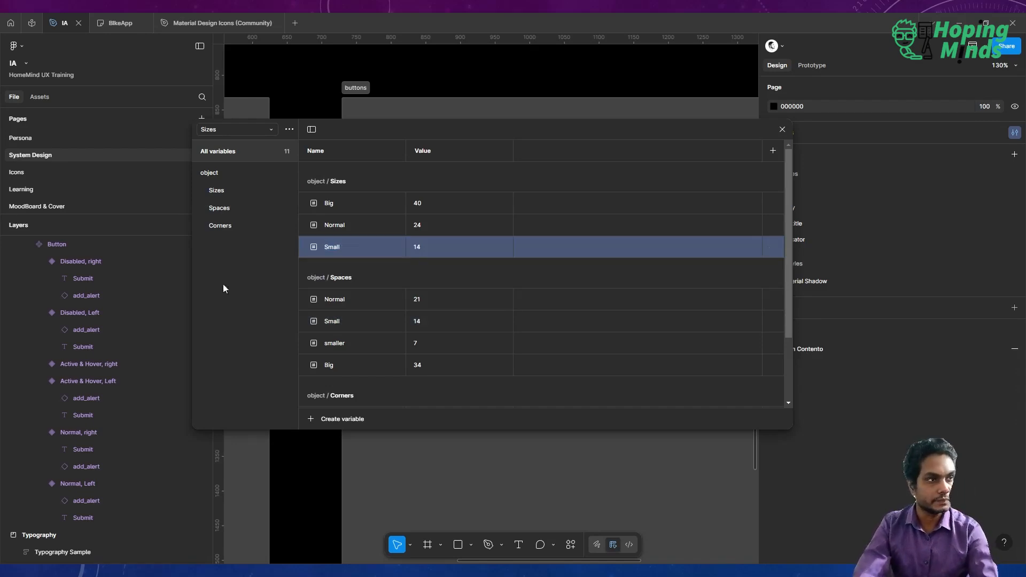
left_click(782, 130)
Try to bind the width of all button icons to a size variable from the Sizes group.
left_click(492, 195)
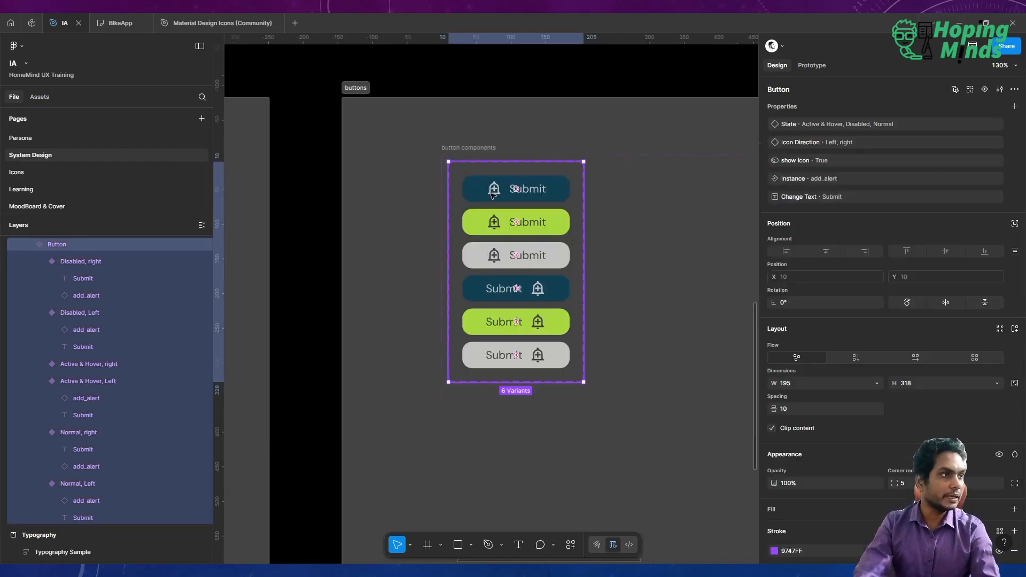
double_click(492, 196)
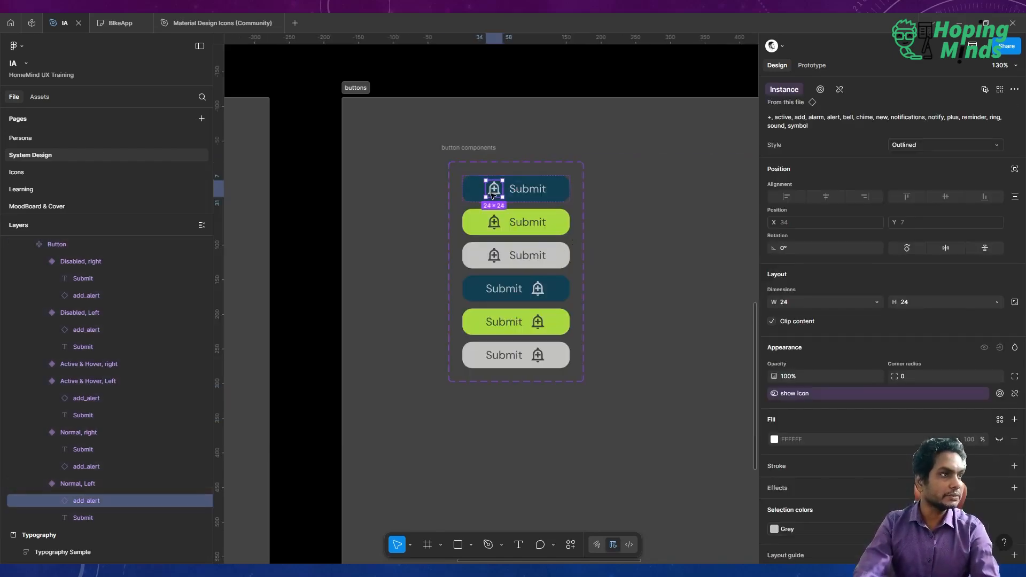
left_click(996, 91)
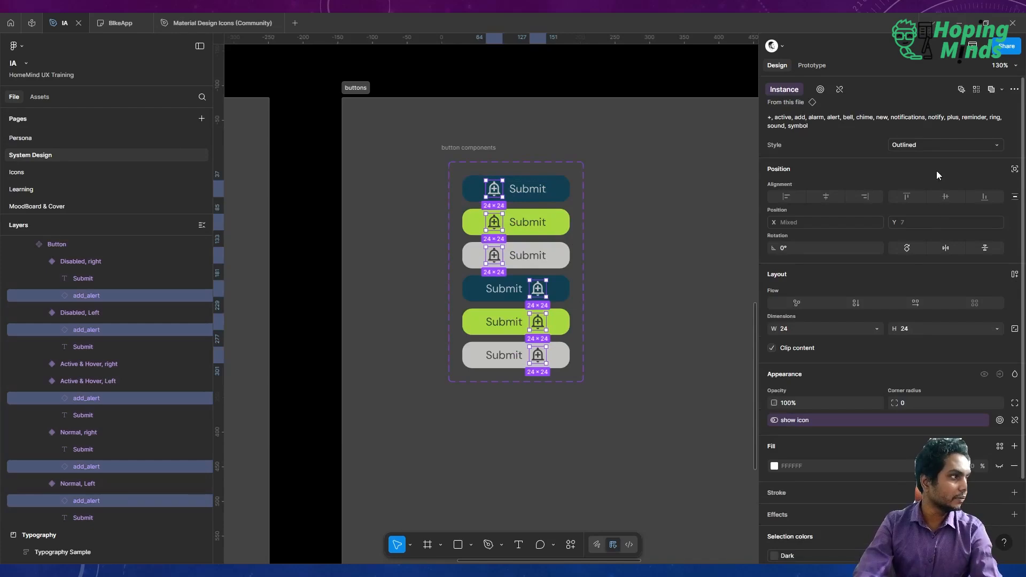
scroll(966, 373, "down", 2)
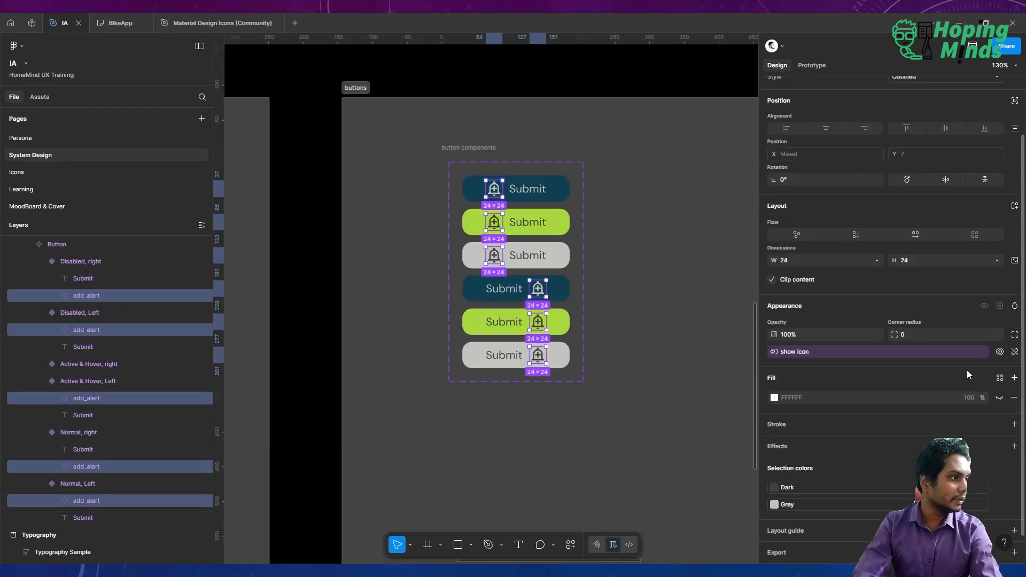
left_click(877, 260)
left_click(828, 329)
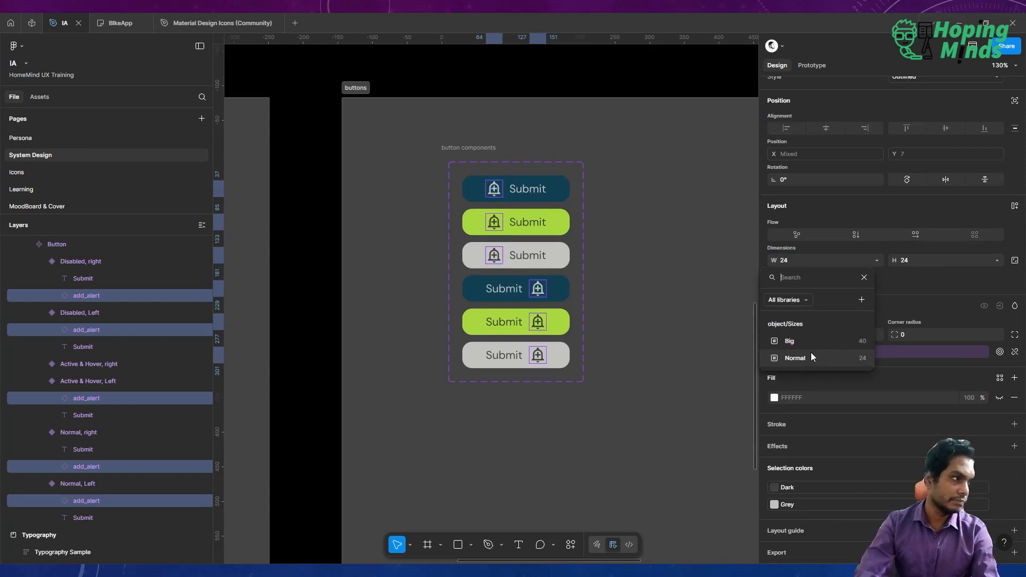
left_click(637, 75)
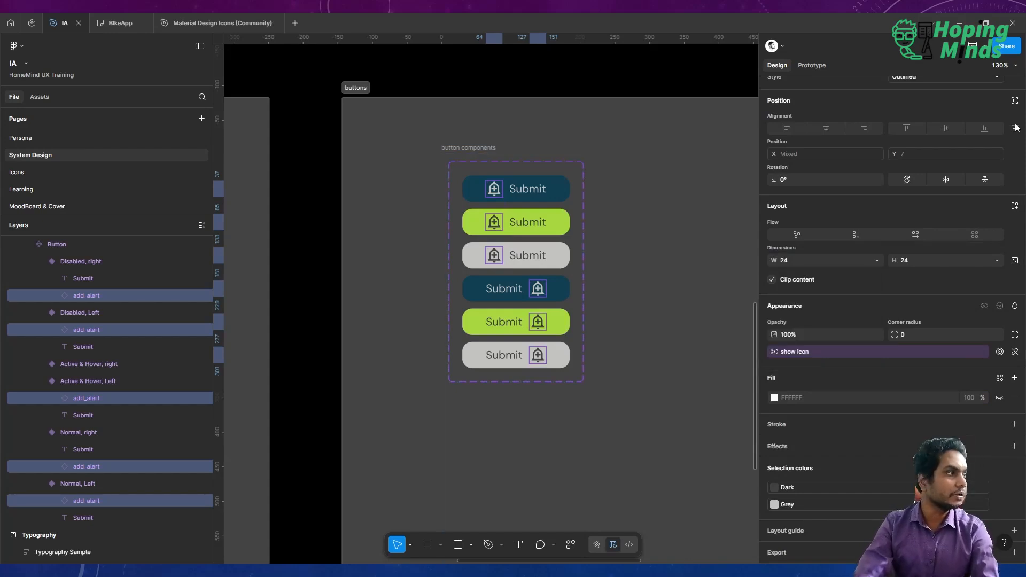
left_click(612, 71)
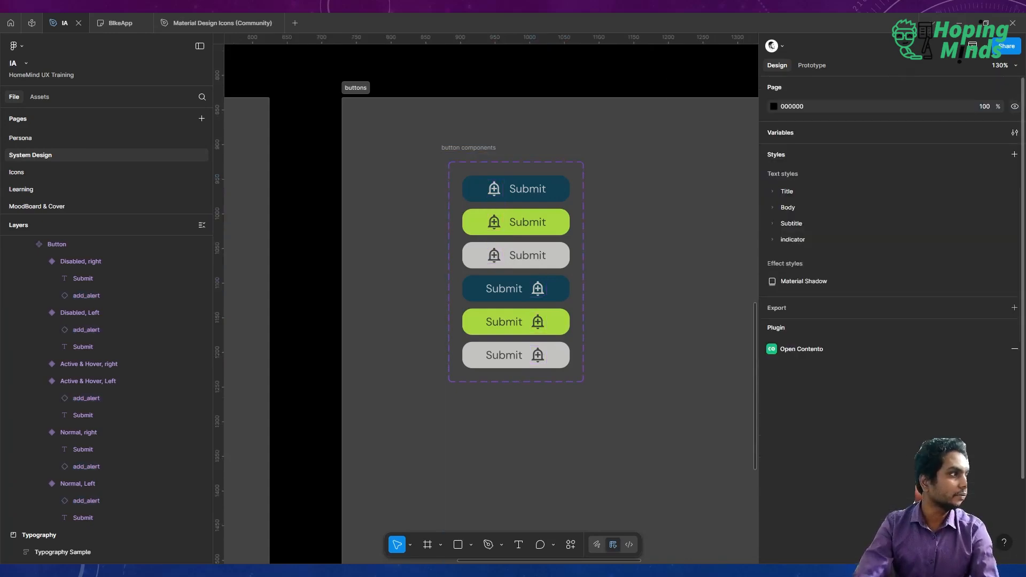
Open the local variables and set the Small size variable's scope to Width and height.
left_click(1013, 132)
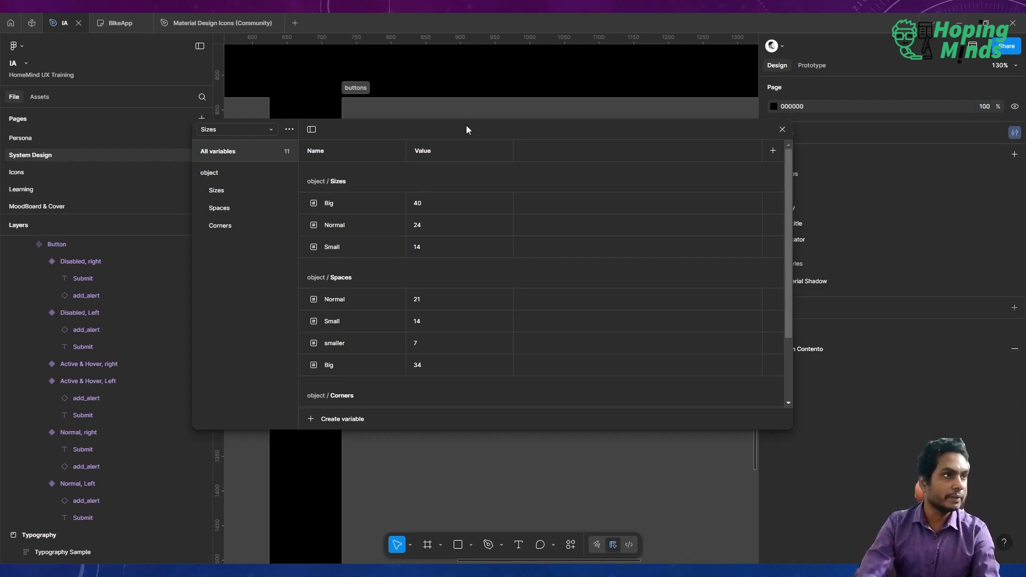
left_click(229, 191)
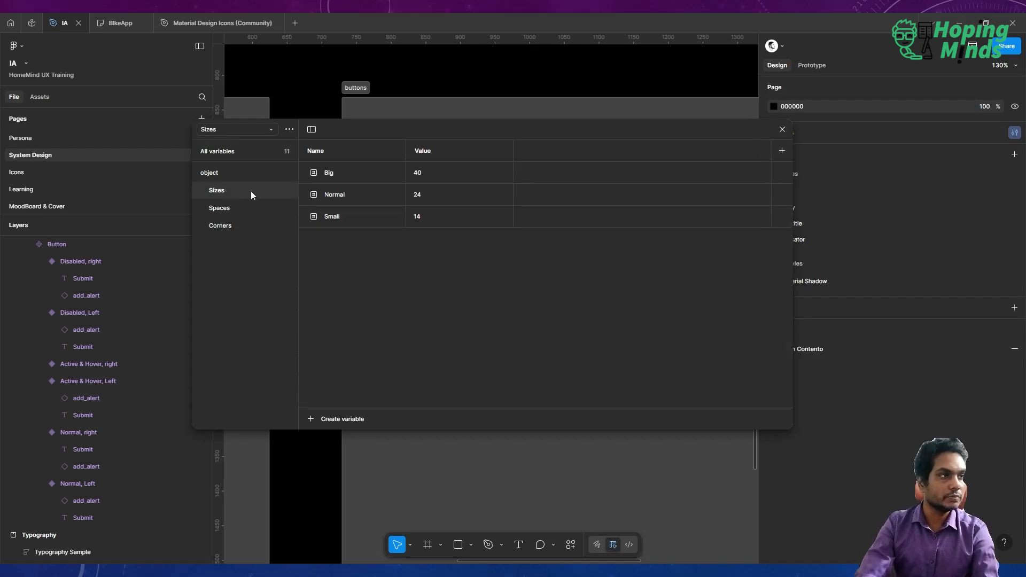
left_click(376, 170)
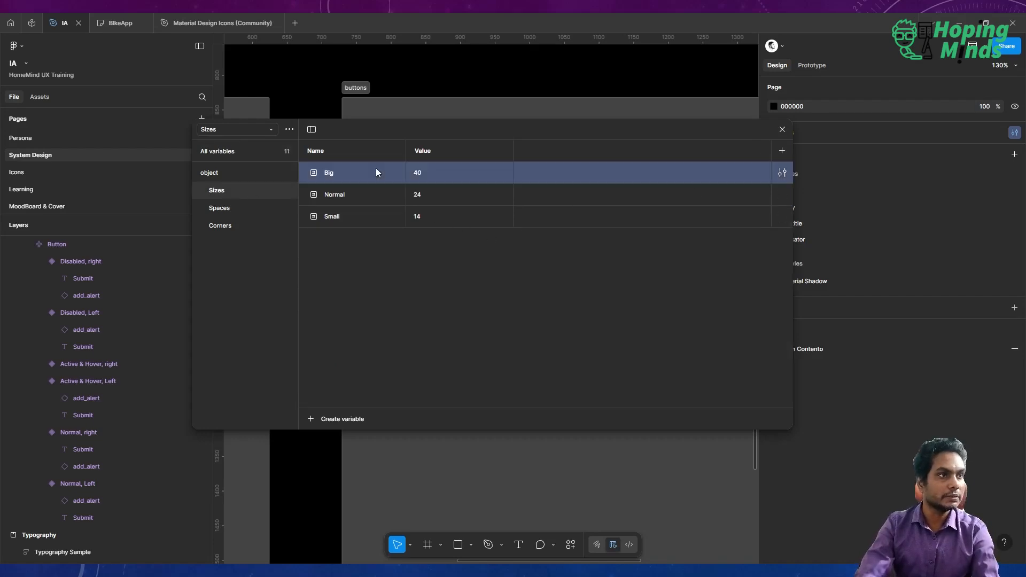
left_click(372, 196, "shift")
left_click(377, 218, "shift")
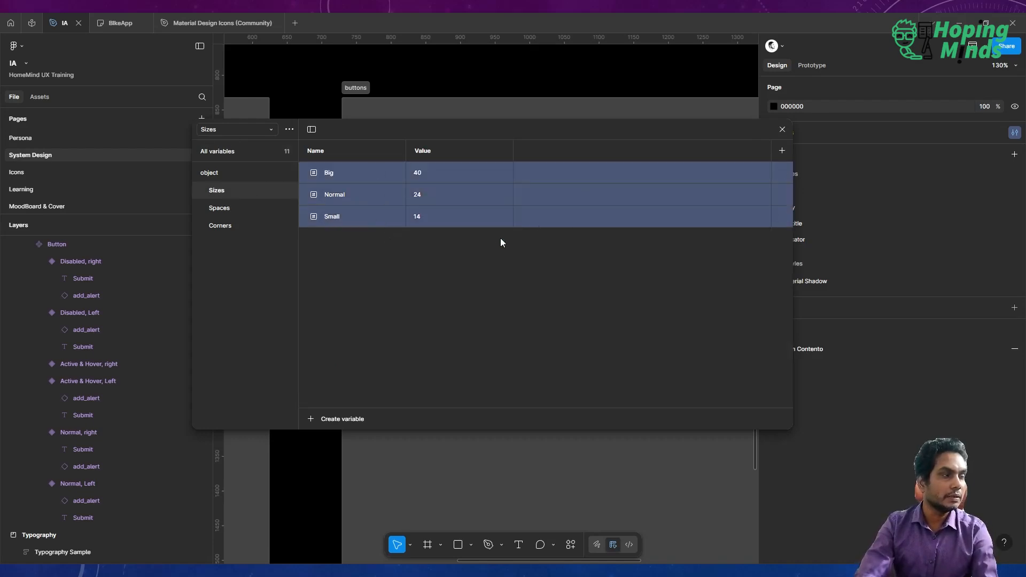
left_click(499, 267)
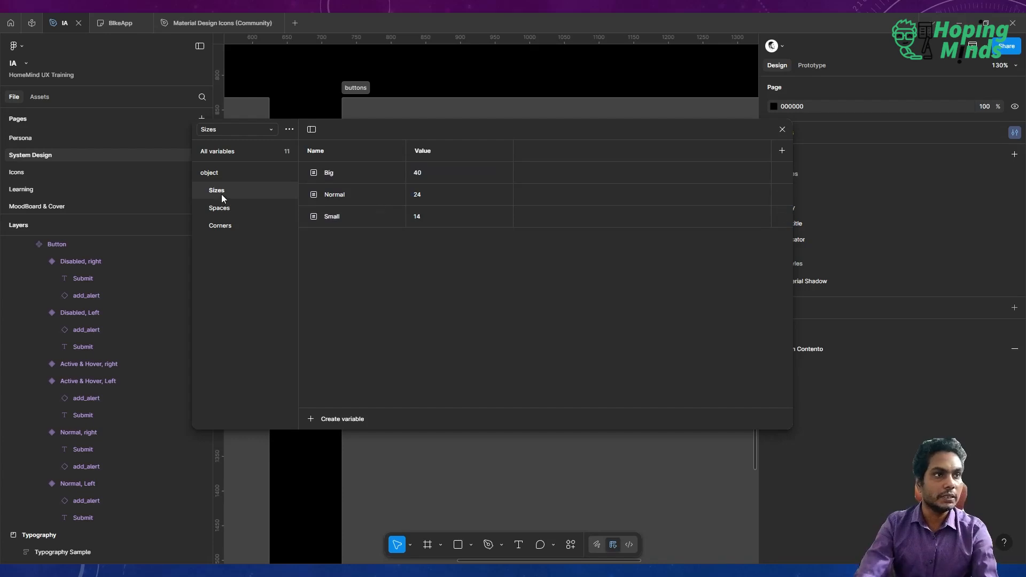
left_click(381, 216)
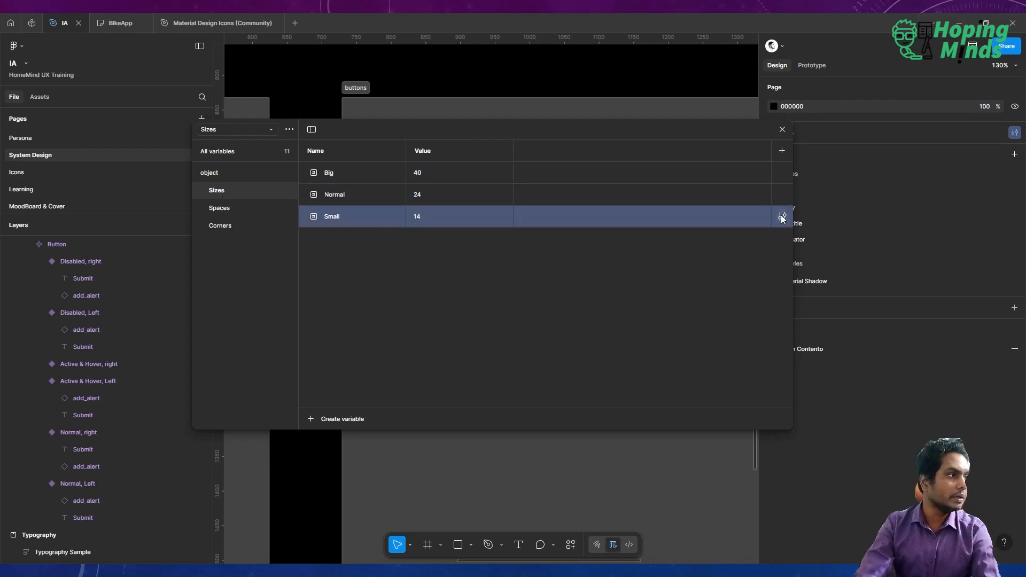
left_click(781, 216)
left_click(690, 233)
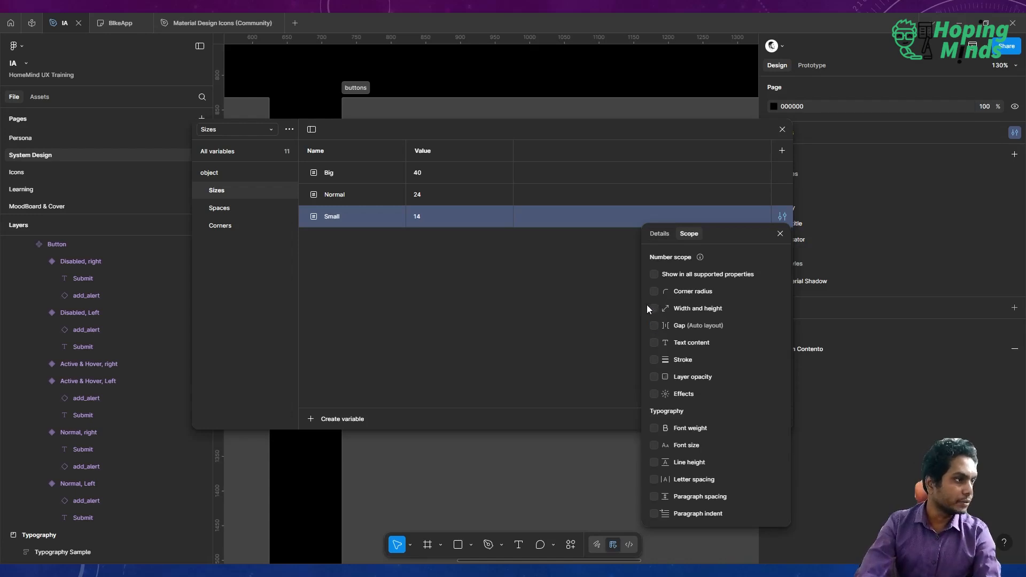
left_click(780, 233)
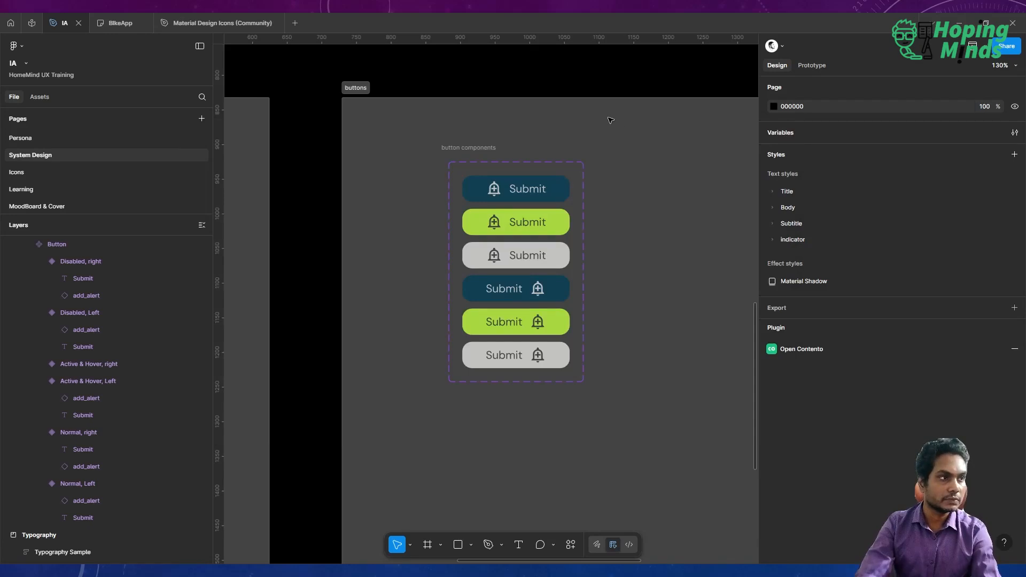
Bind the width and height of all button icons across the variants to the Small size variable.
double_click(524, 189)
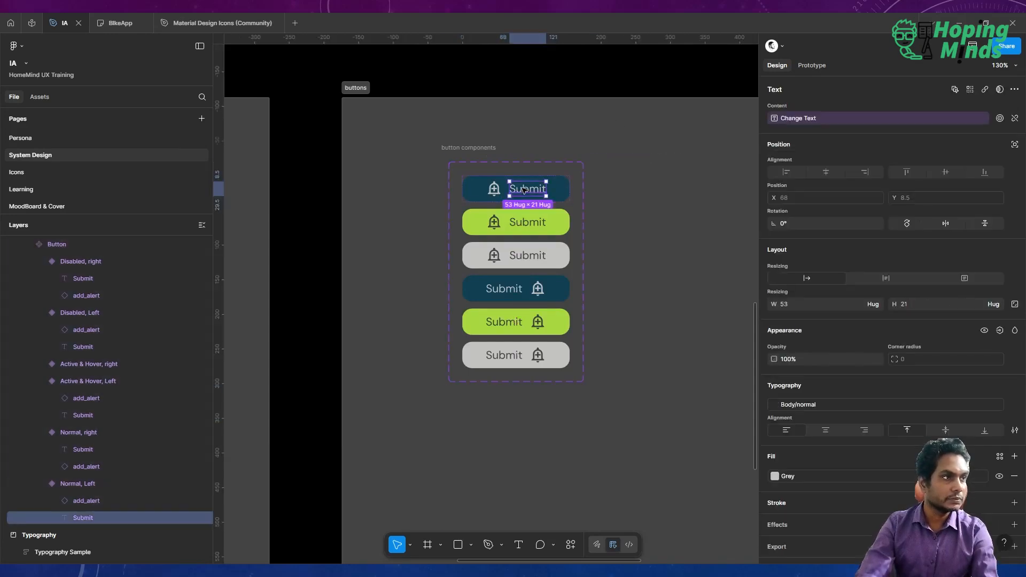
left_click(493, 188)
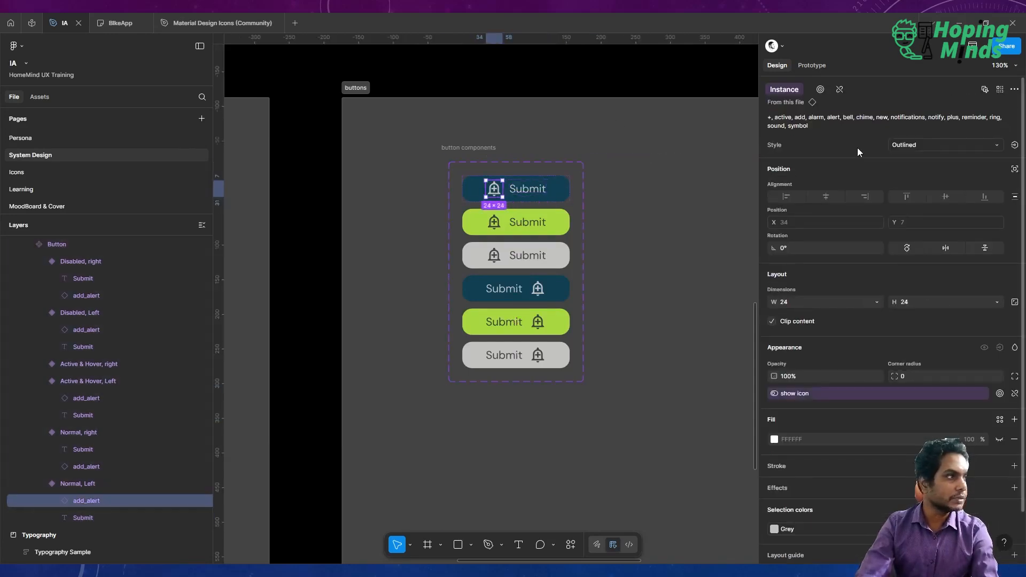
left_click(986, 90)
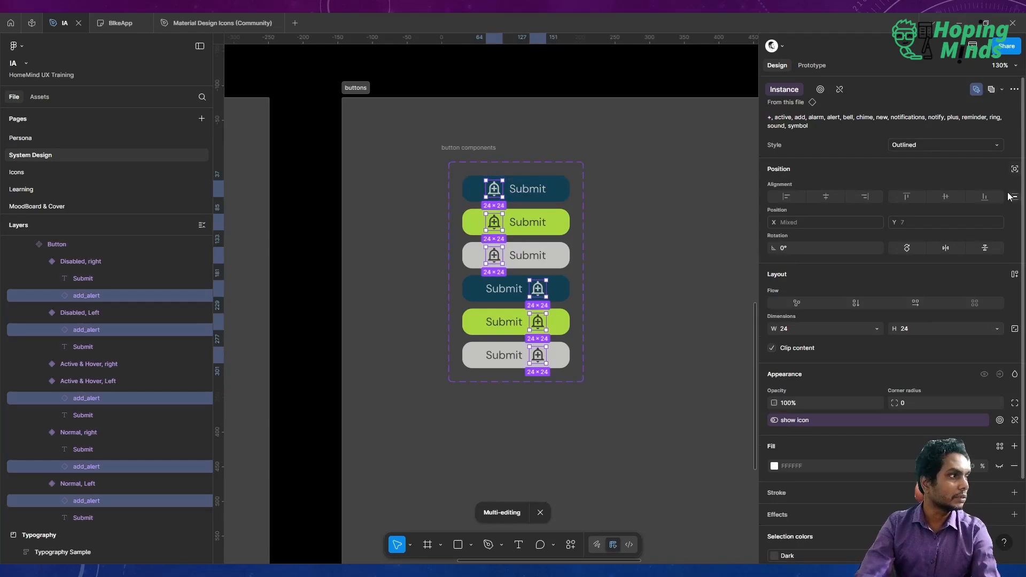
left_click(876, 329)
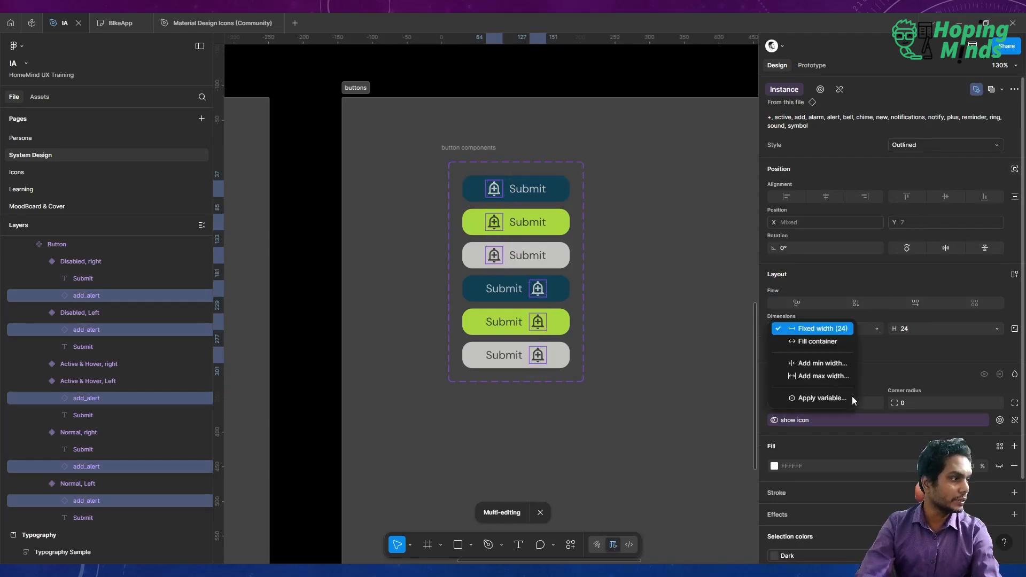
left_click(828, 396)
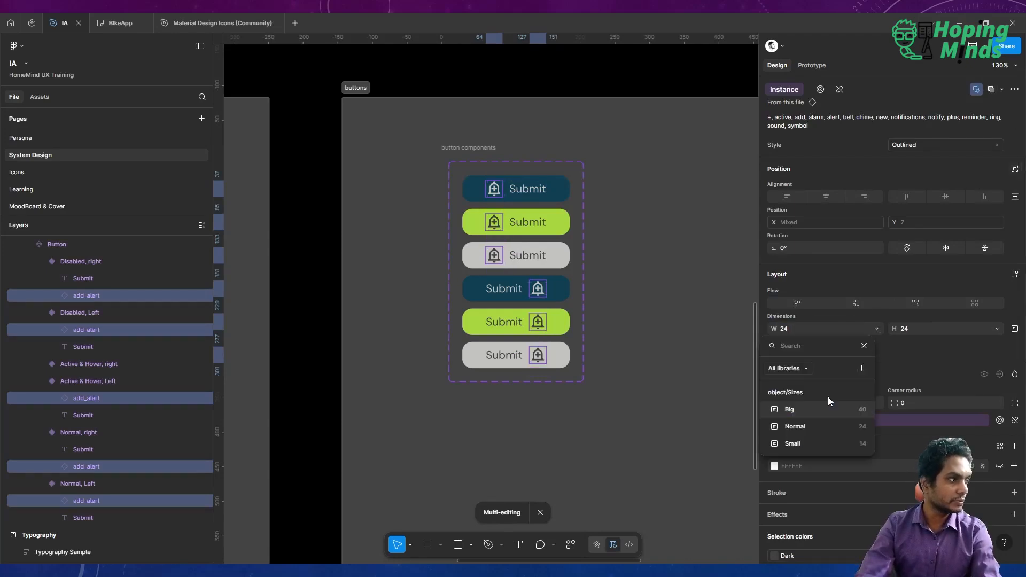
left_click(807, 442)
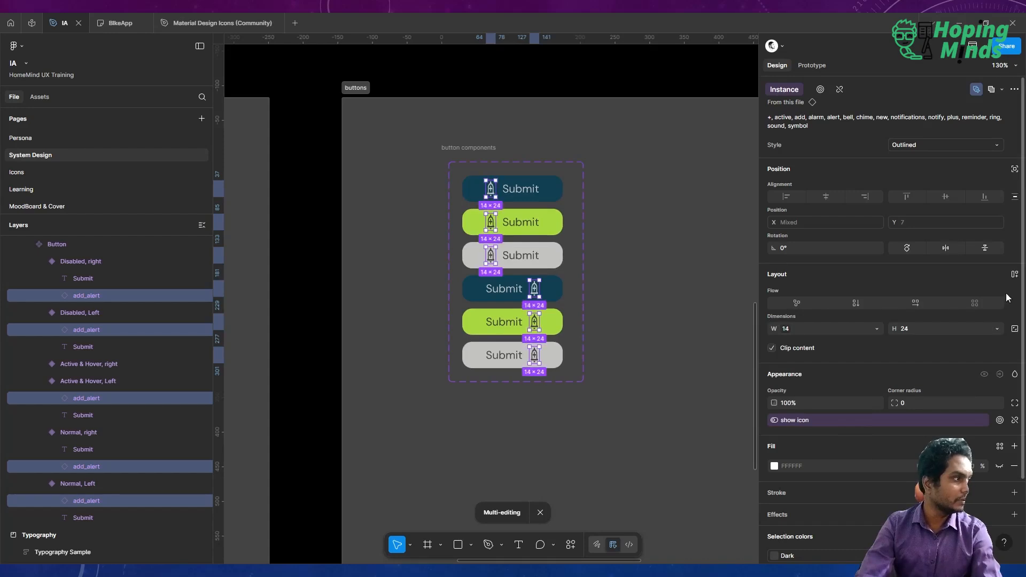
left_click(995, 329)
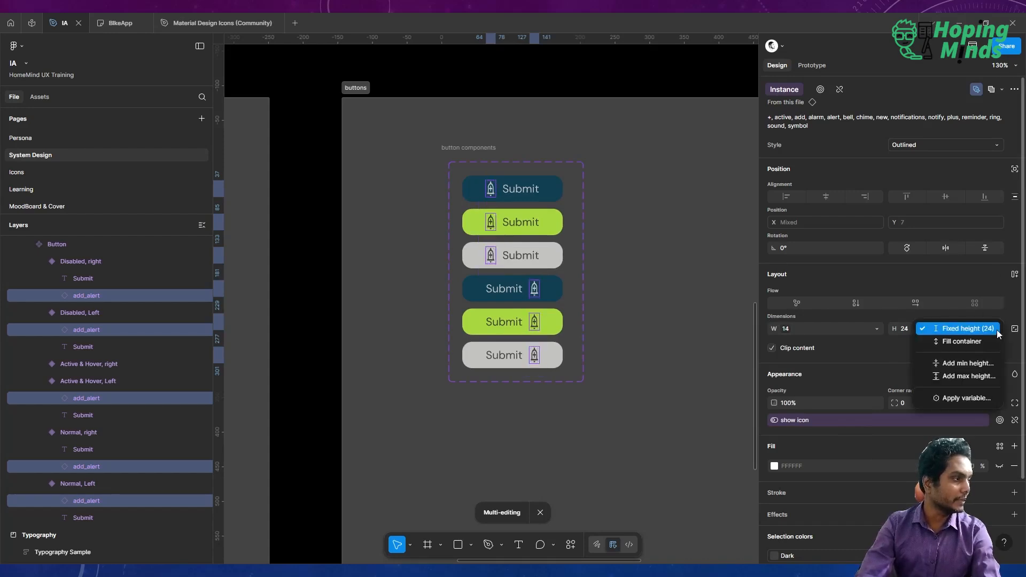
left_click(967, 397)
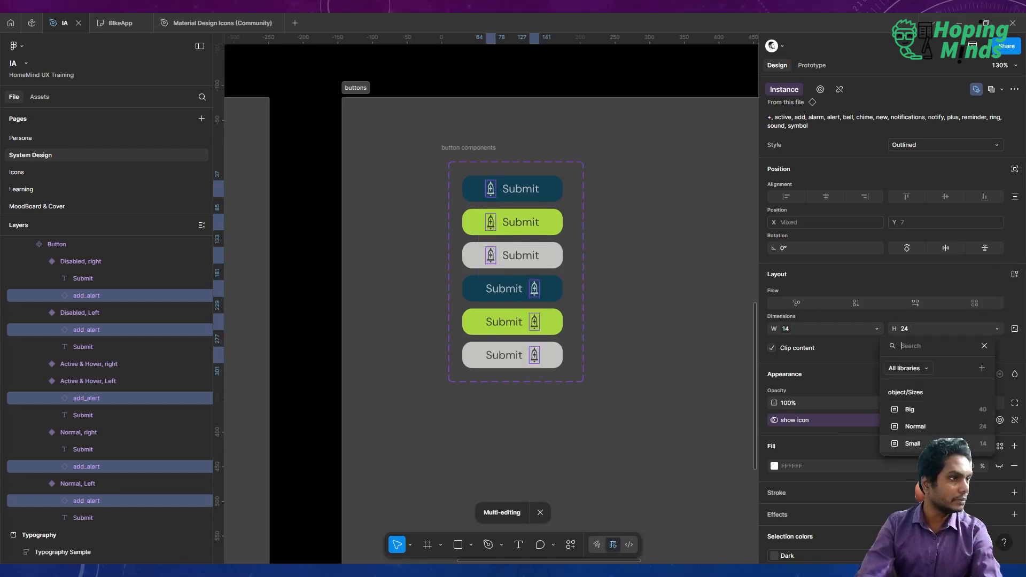
left_click(941, 443)
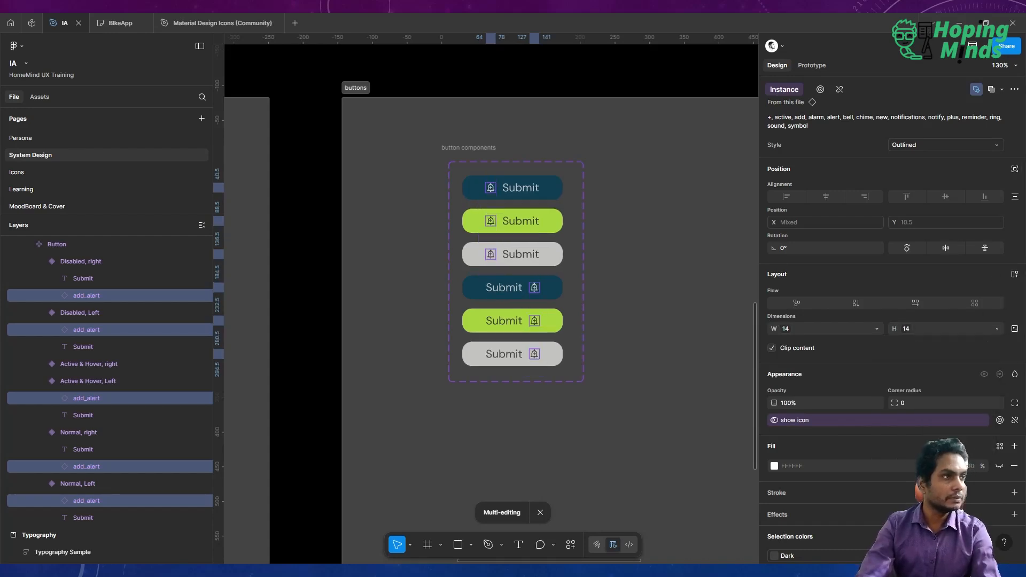
Examine the Next button in the typography sample and the resized button components on the canvas.
left_click(597, 90)
scroll(595, 89, "down", 15)
scroll(594, 87, "up", 1)
scroll(594, 87, "right", 3)
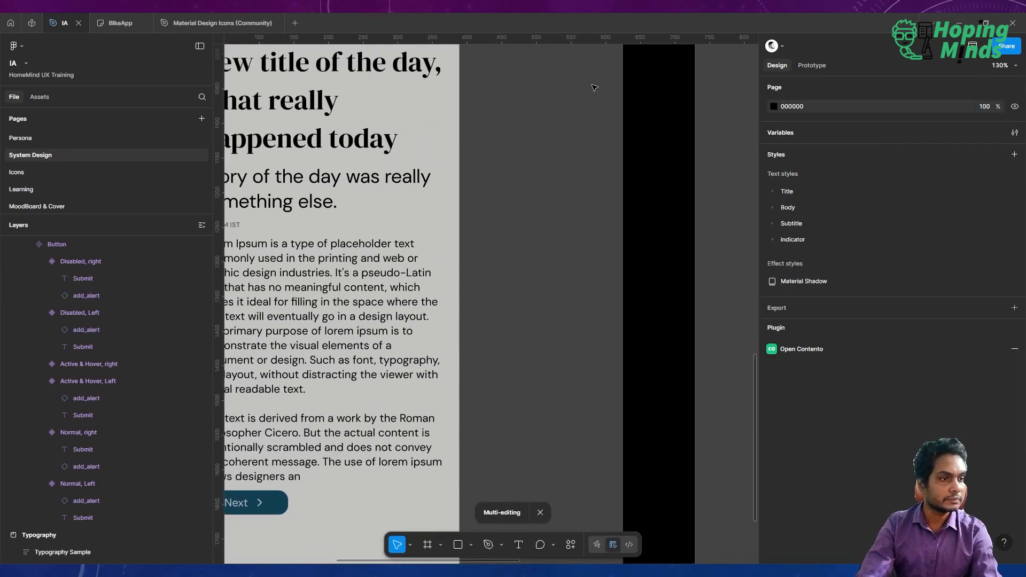
scroll(594, 87, "left", 8)
scroll(594, 87, "down", 3)
scroll(486, 318, "up", 2)
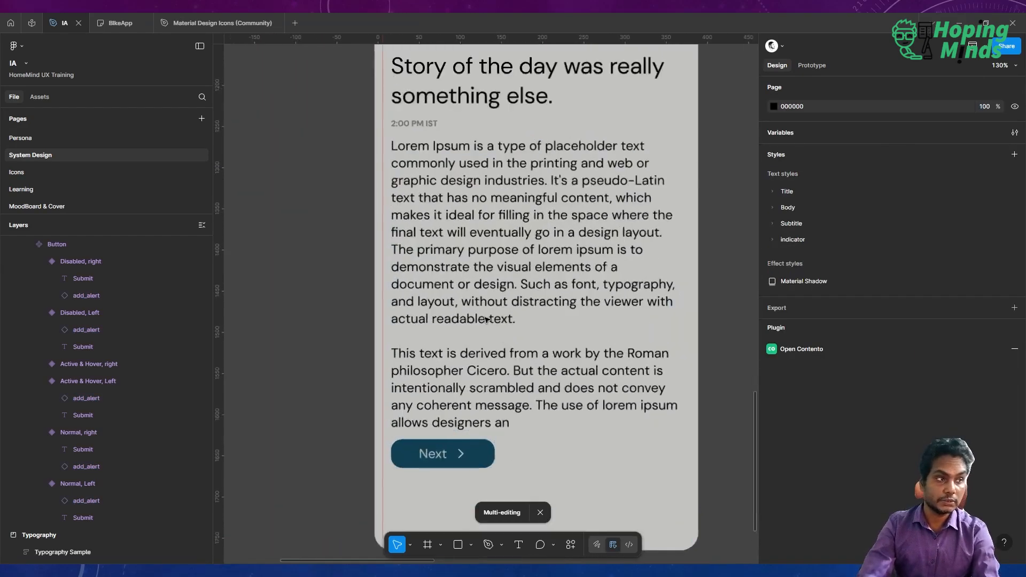
scroll(486, 319, "down", 4)
scroll(486, 319, "right", 3)
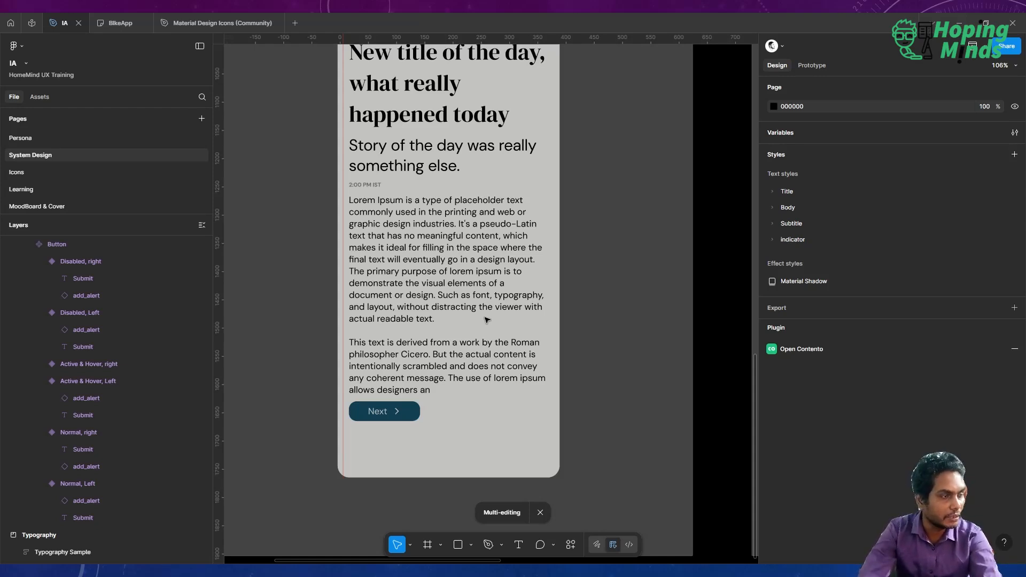
scroll(572, 286, "down", 5)
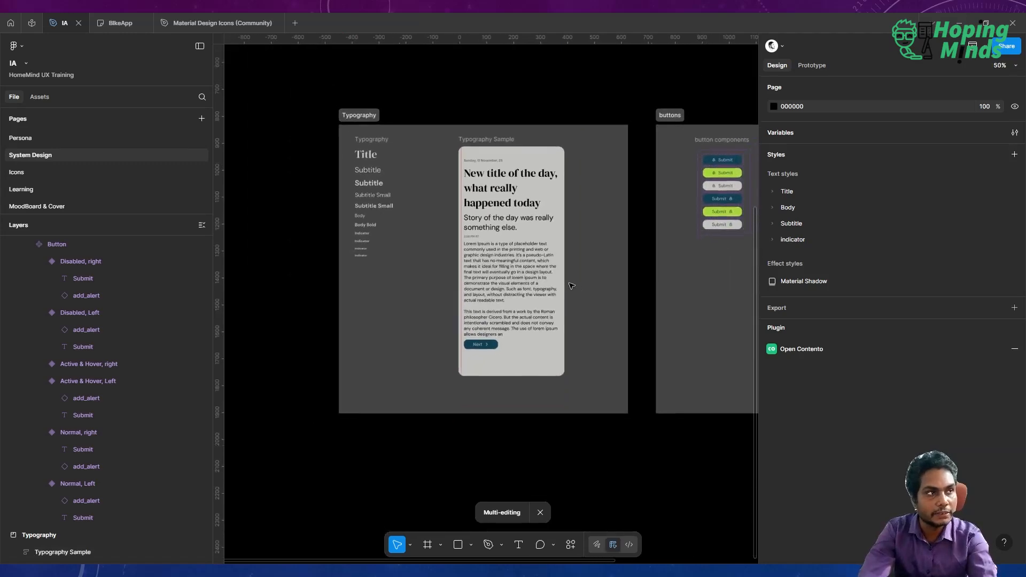
left_click(571, 286)
scroll(571, 286, "right", 1)
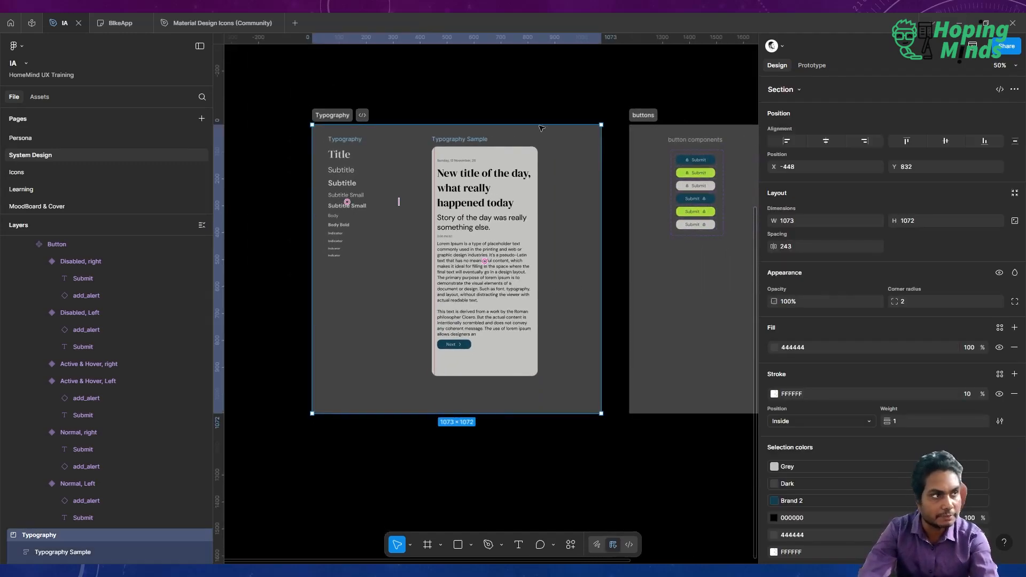
left_click(539, 104)
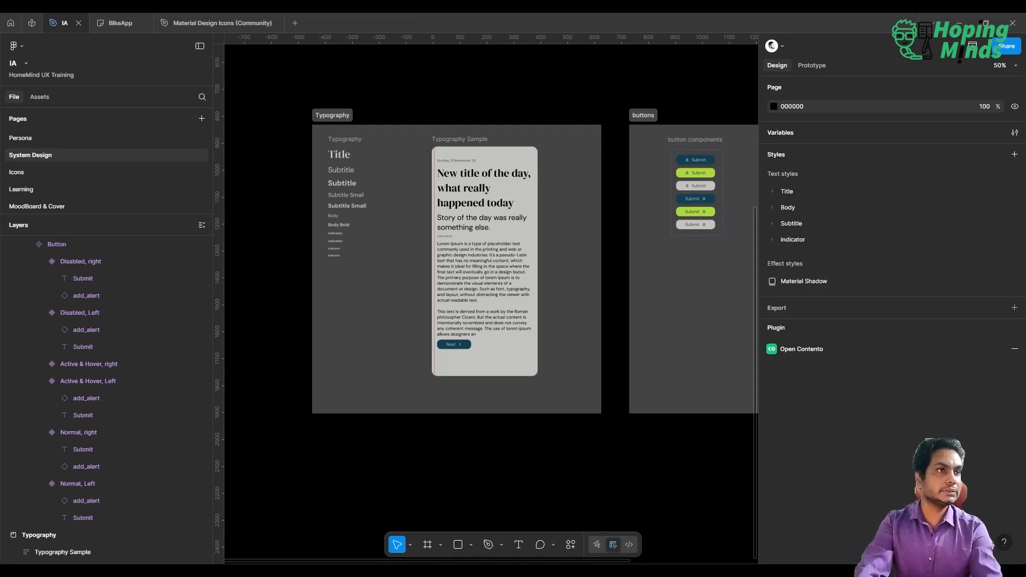
scroll(491, 299, "right", 5)
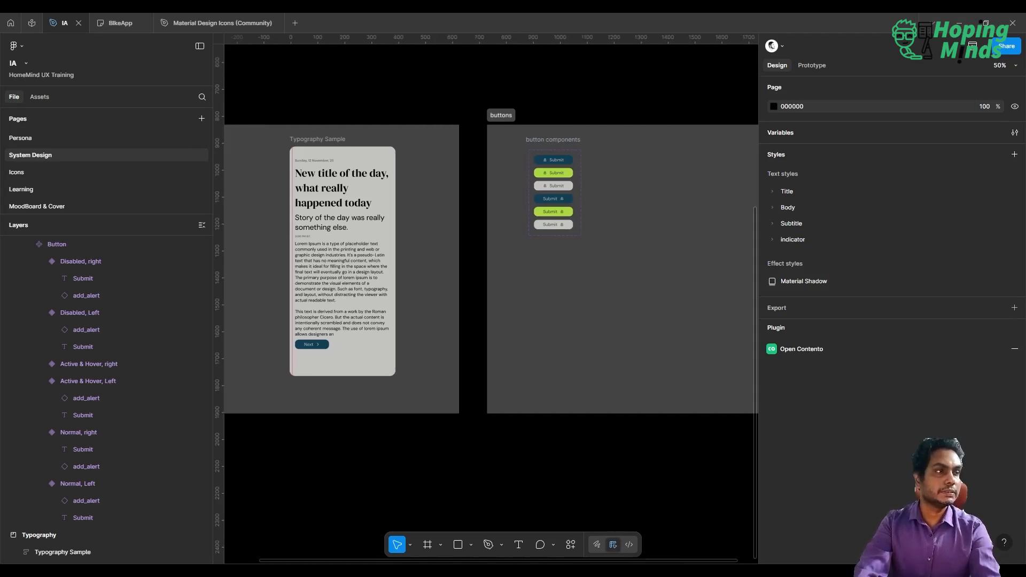
scroll(490, 299, "left", 2)
scroll(490, 299, "right", 2)
scroll(491, 299, "down", 1)
scroll(490, 299, "left", 3)
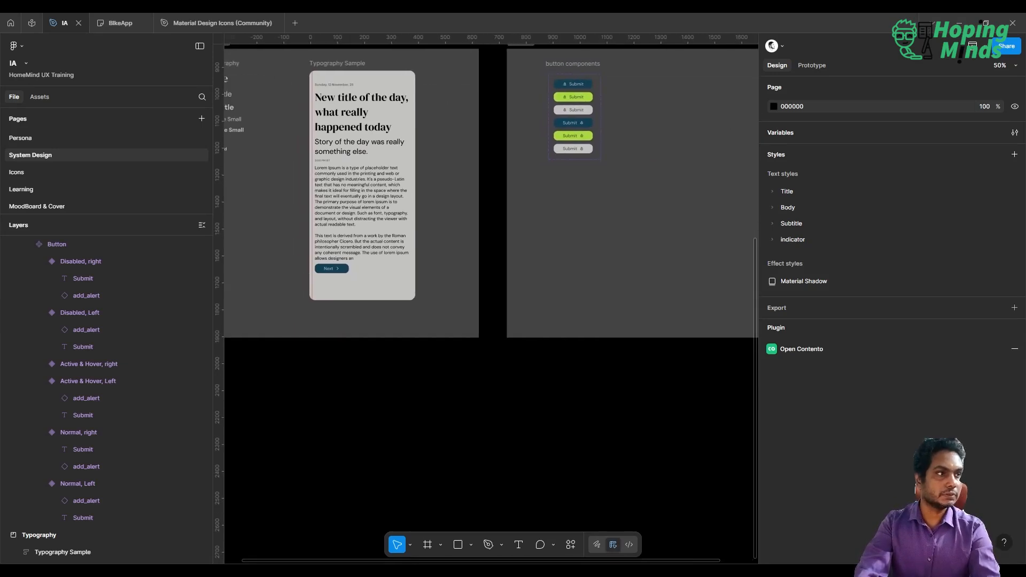
scroll(491, 299, "up", 1)
scroll(490, 300, "right", 6)
scroll(459, 147, "up", 5)
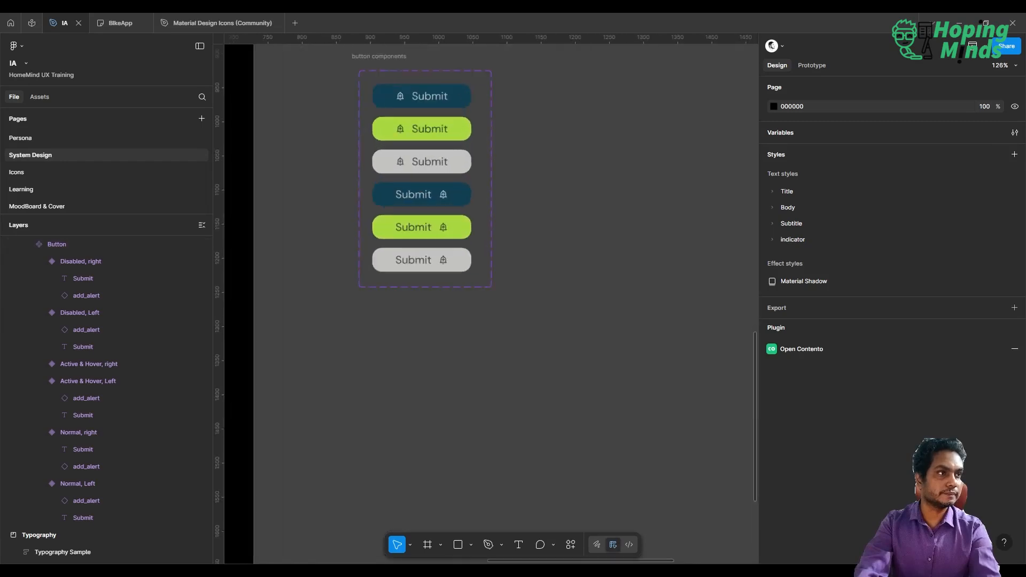
scroll(458, 214, "up", 1)
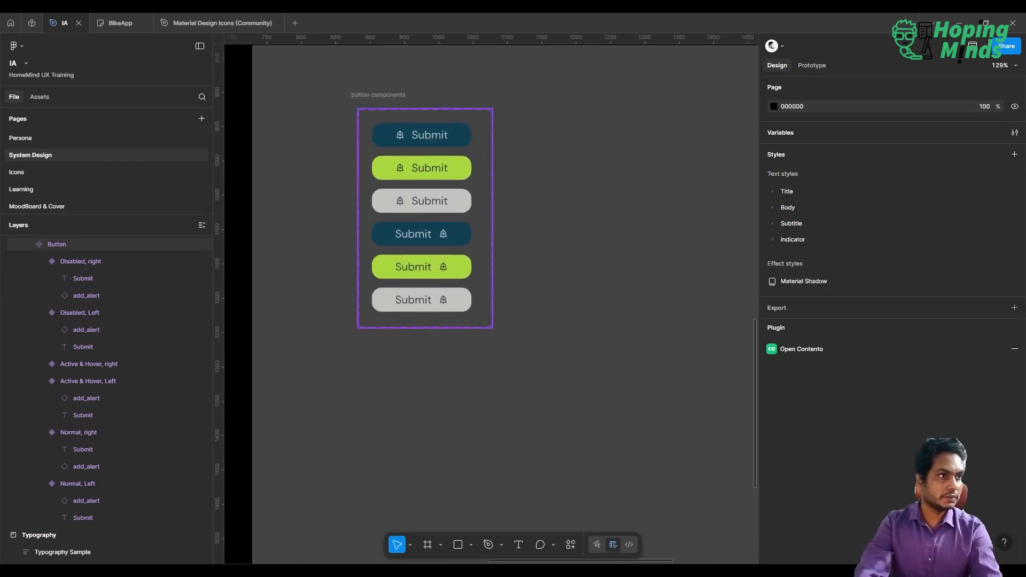
scroll(492, 297, "left", 4)
scroll(491, 297, "down", 3)
scroll(507, 294, "down", 5)
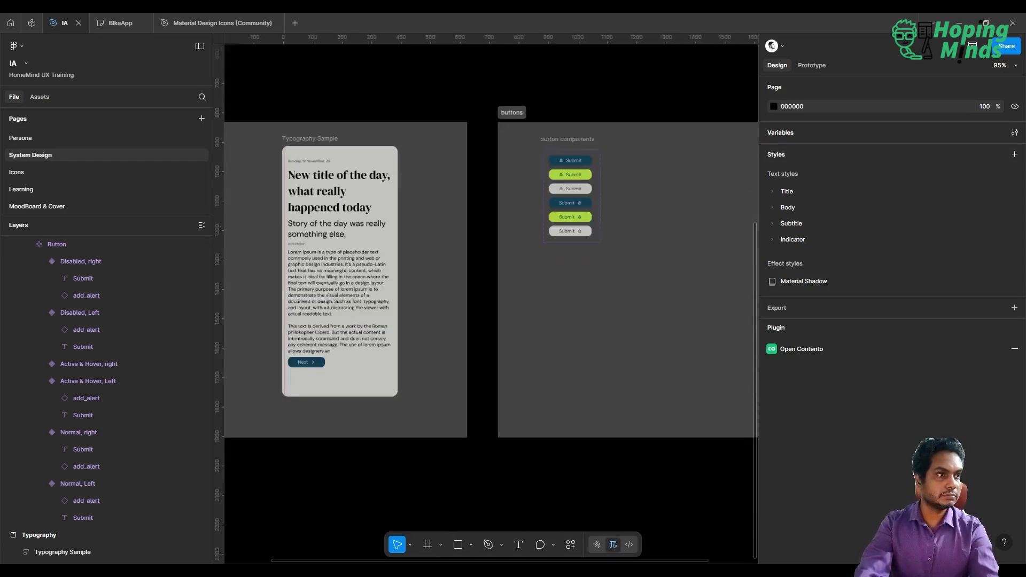
Examine the Typography Sample frame and the button components frame in their sections on the canvas.
scroll(422, 296, "right", 2)
scroll(422, 296, "up", 2)
scroll(422, 296, "left", 3)
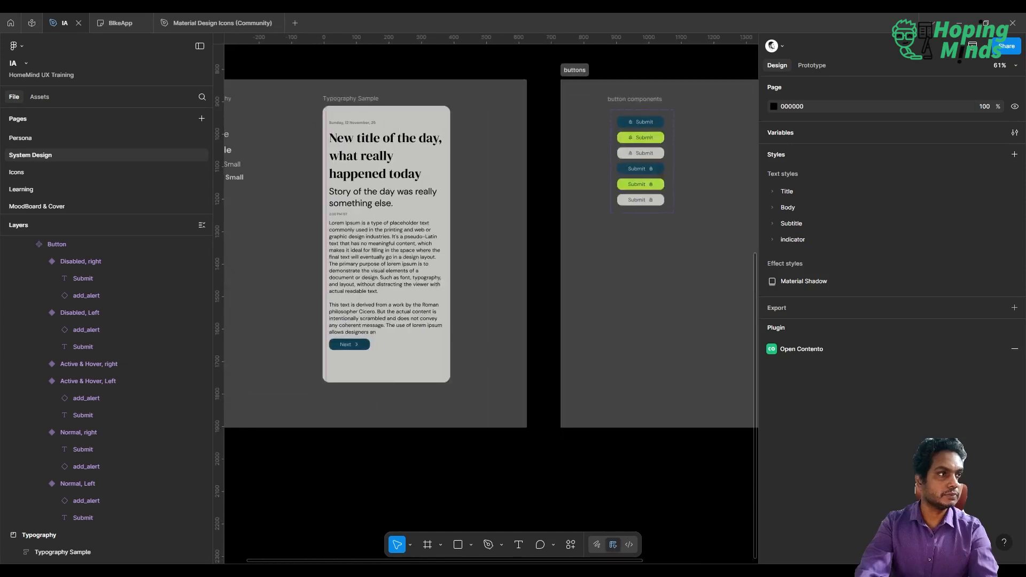
scroll(422, 297, "up", 1)
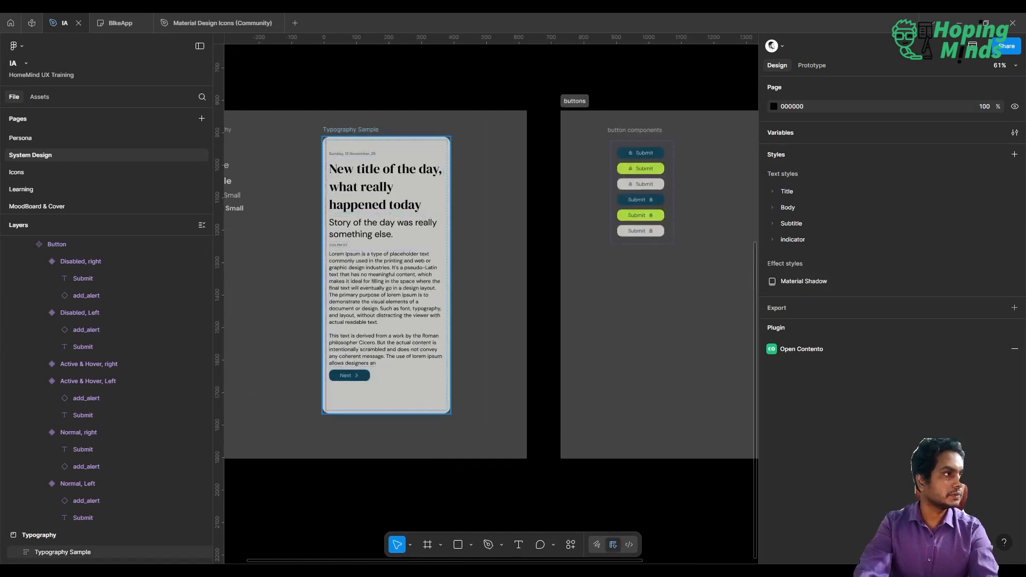
left_click(350, 129)
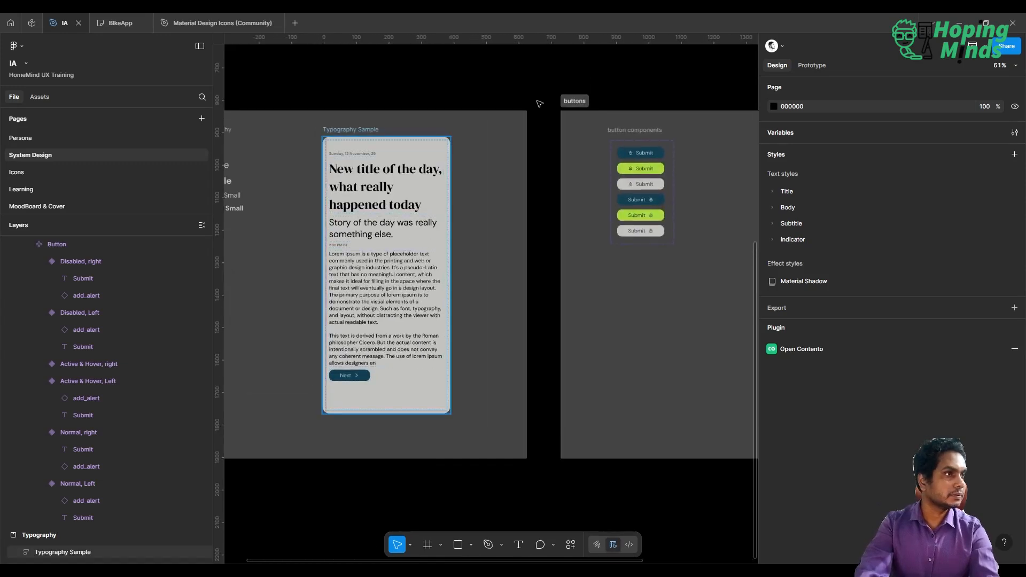
left_click(487, 80)
scroll(486, 80, "right", 3)
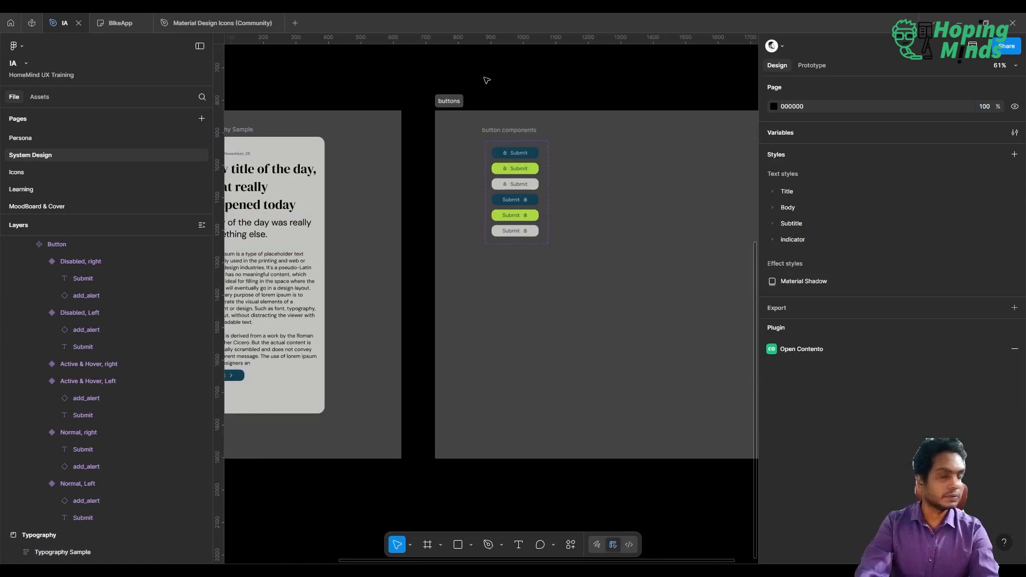
scroll(486, 81, "right", 3)
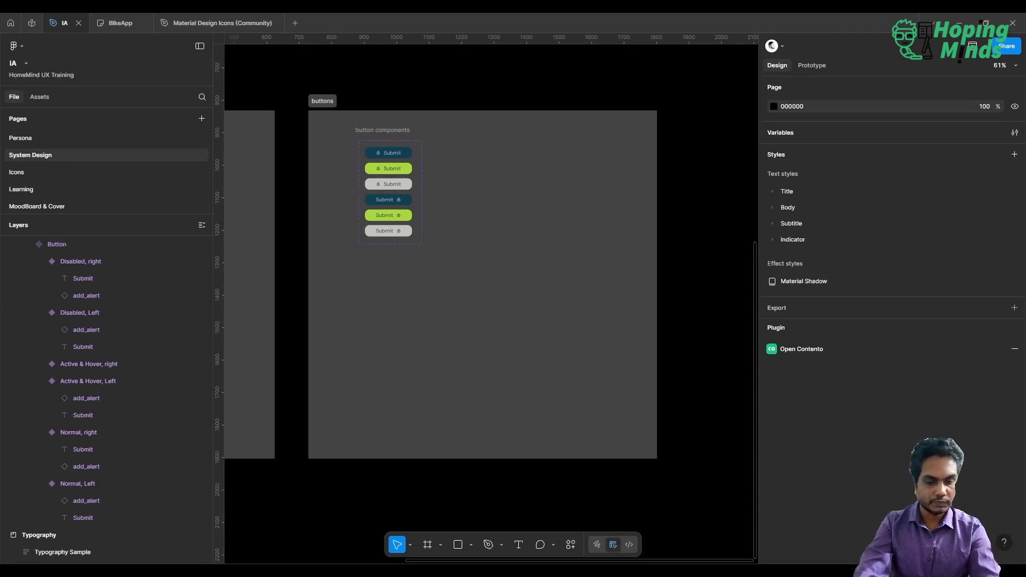
scroll(534, 267, "left", 2)
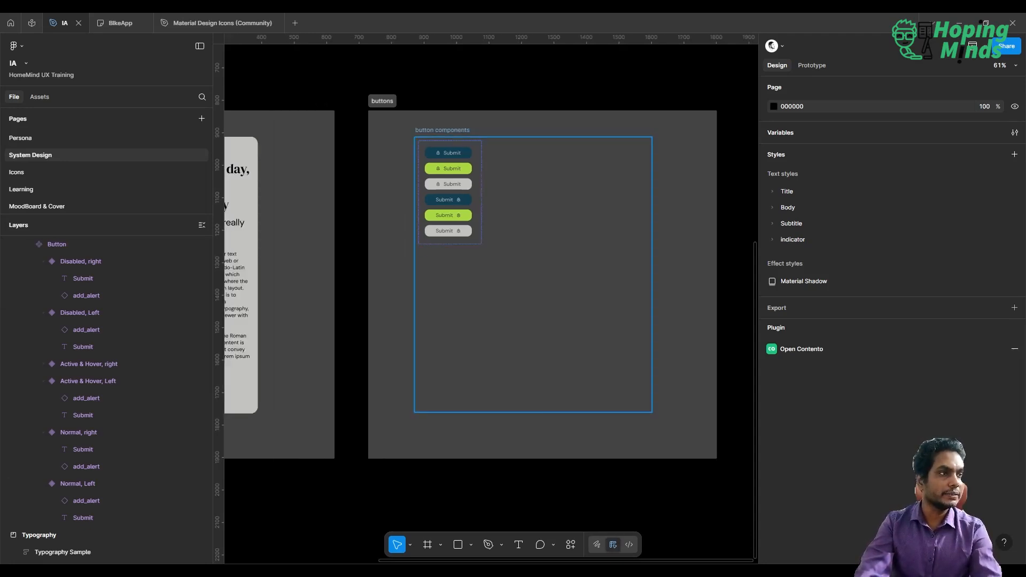
left_click(504, 337)
scroll(465, 282, "up", 5)
scroll(459, 271, "down", 8)
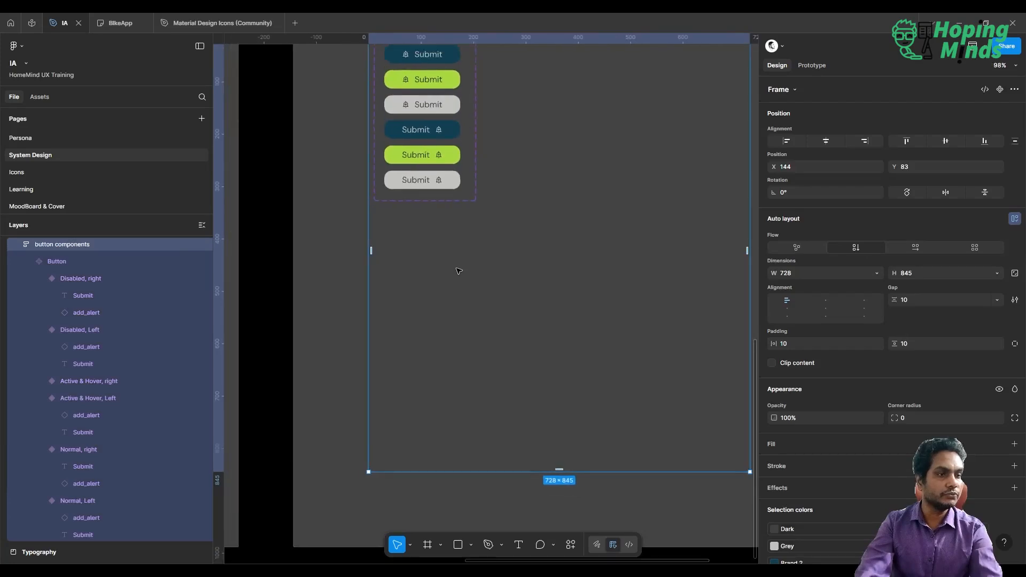
scroll(456, 267, "up", 2)
scroll(455, 267, "right", 1)
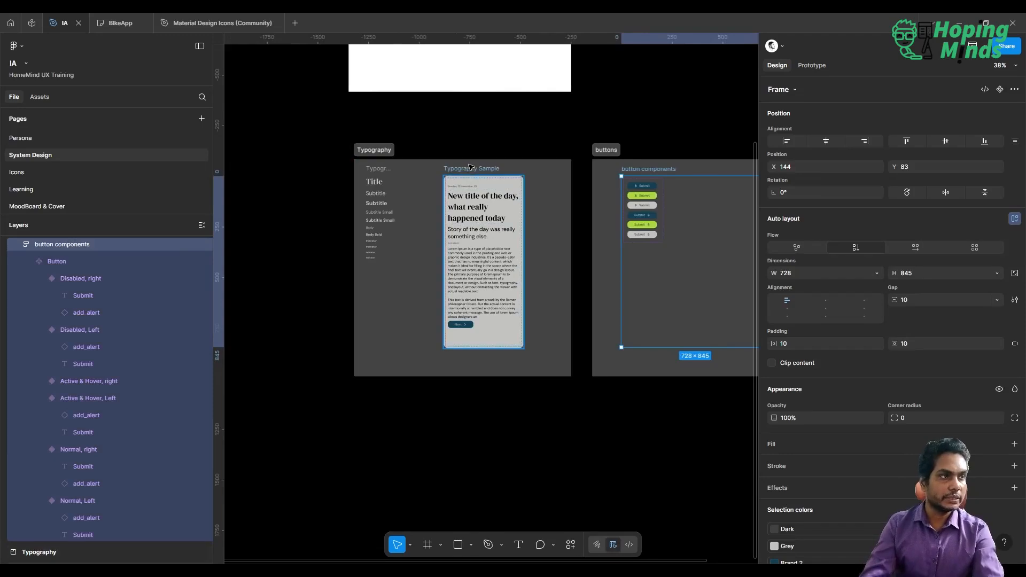
Paste a copy of the Typography Sample frame onto the canvas beside the buttons section.
left_click_drag(470, 170, 441, 170)
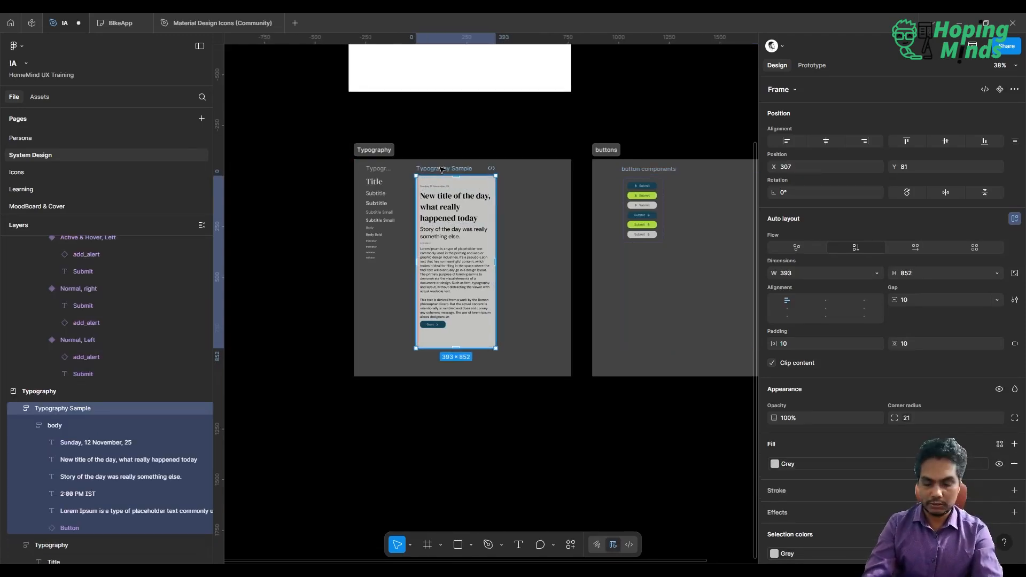
scroll(441, 170, "right", 5)
scroll(442, 169, "right", 2)
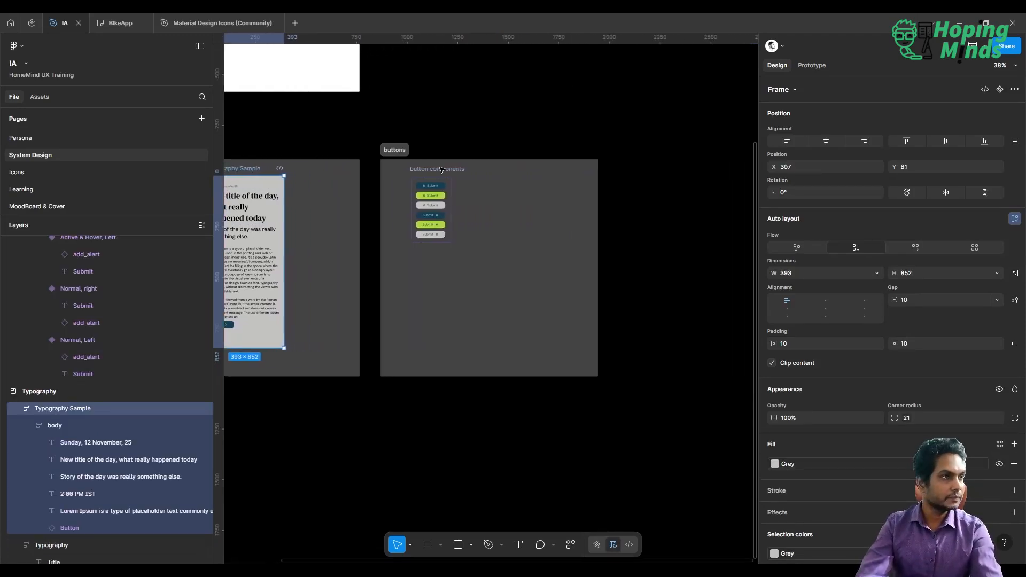
left_click(394, 151)
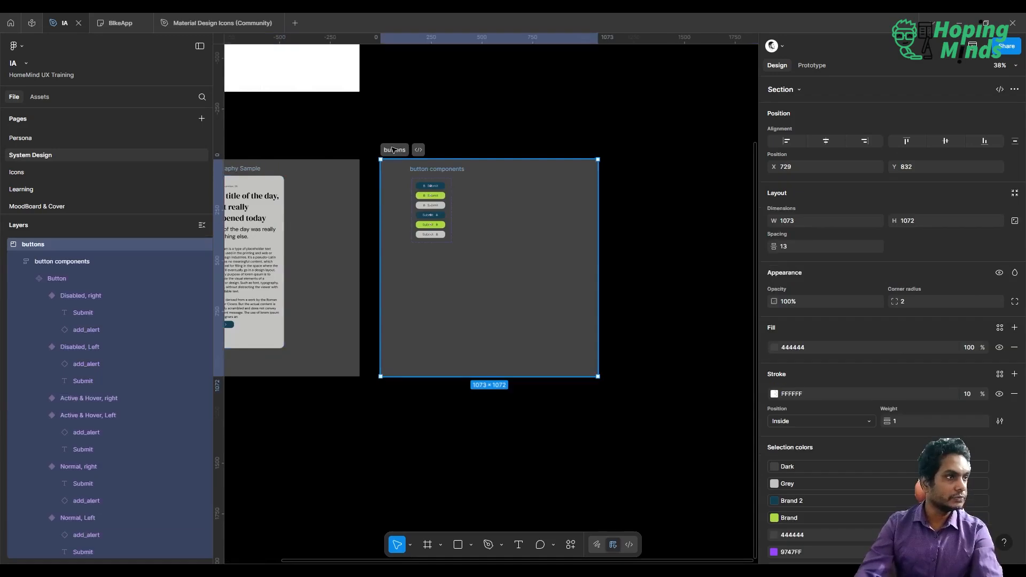
key("ctrl+v")
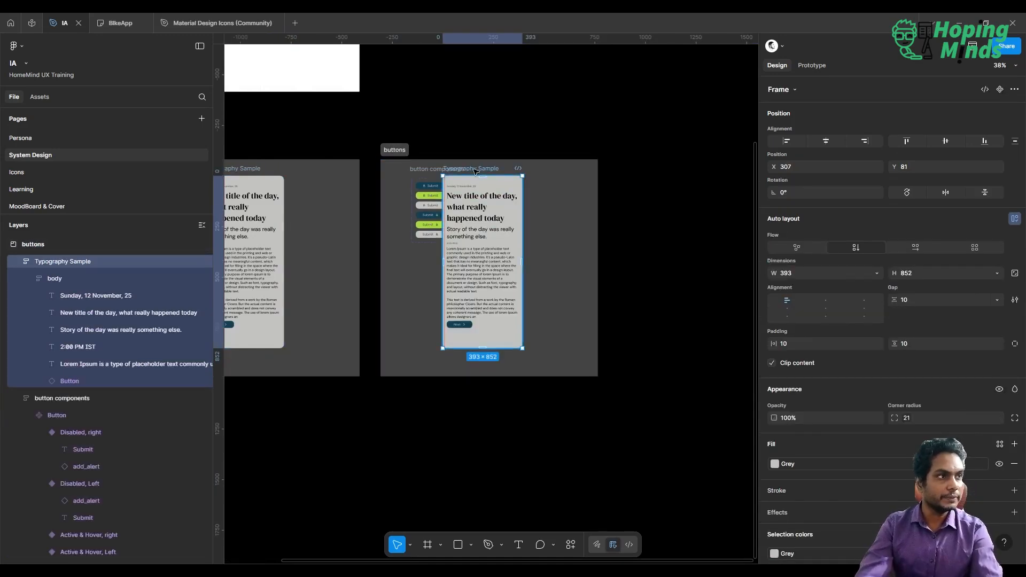
left_click_drag(473, 169, 537, 170)
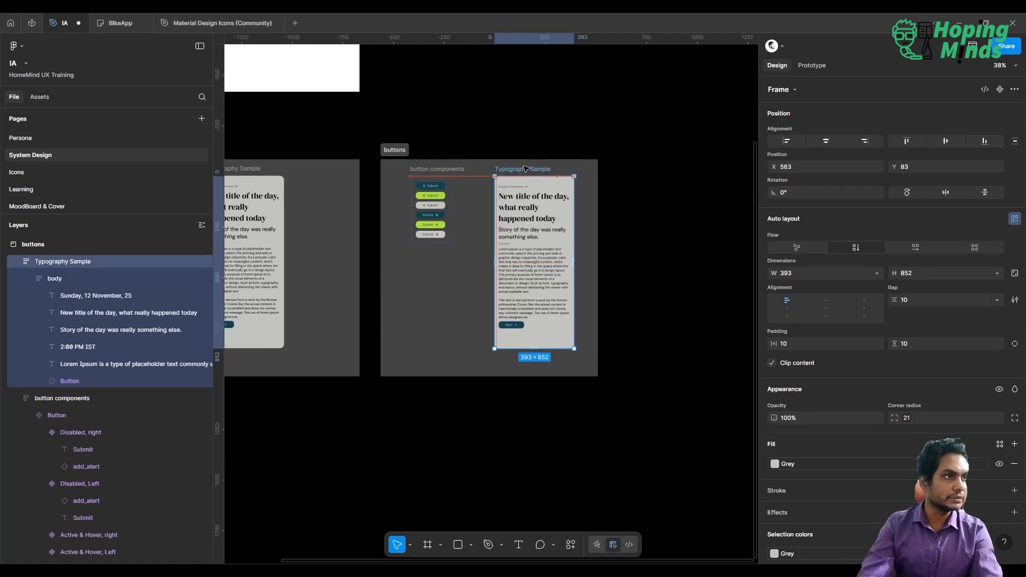
key("ctrl+z")
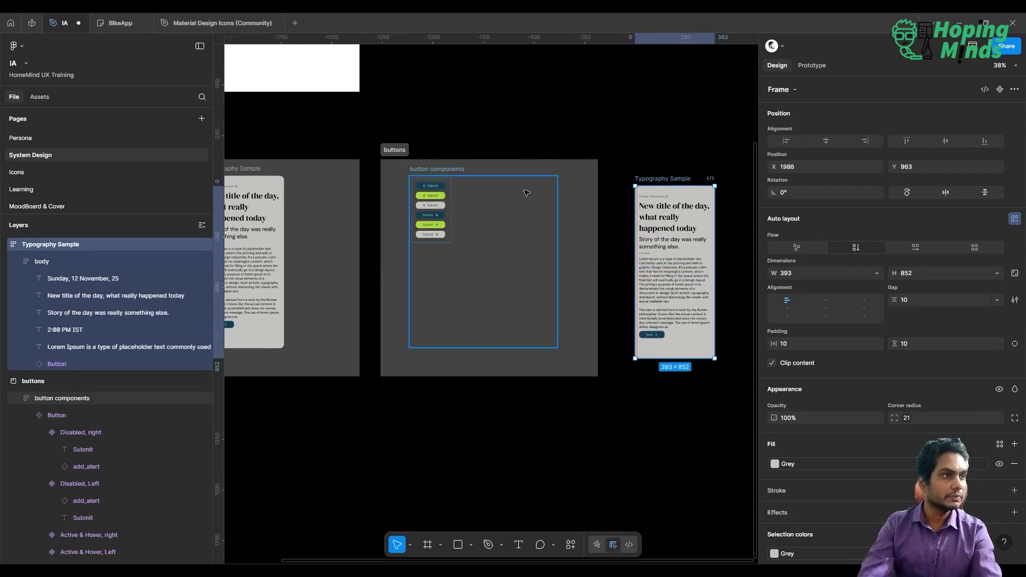
Set the button components frame's width and height to Hug contents.
left_click(563, 240)
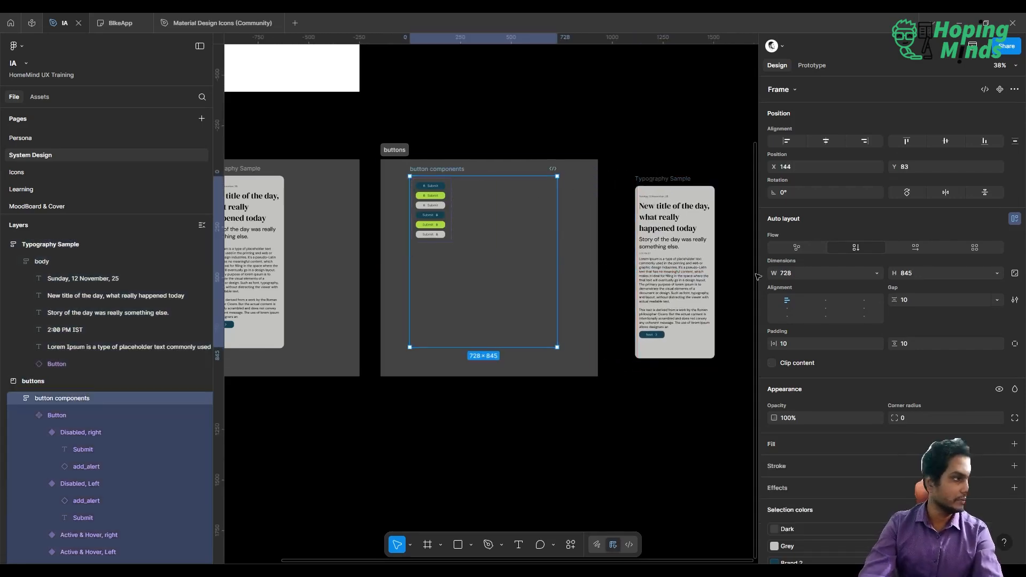
left_click(876, 274)
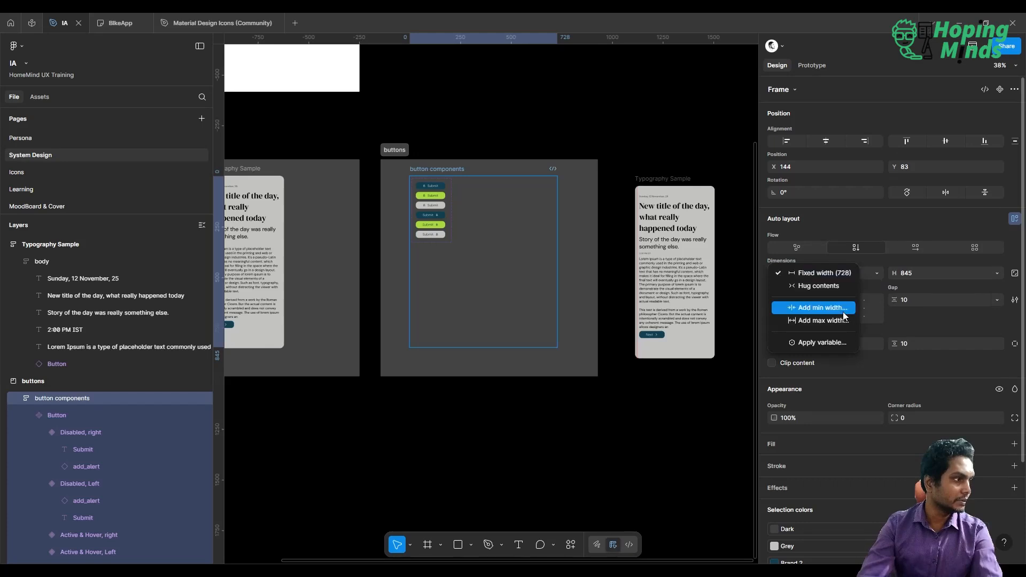
left_click(833, 284)
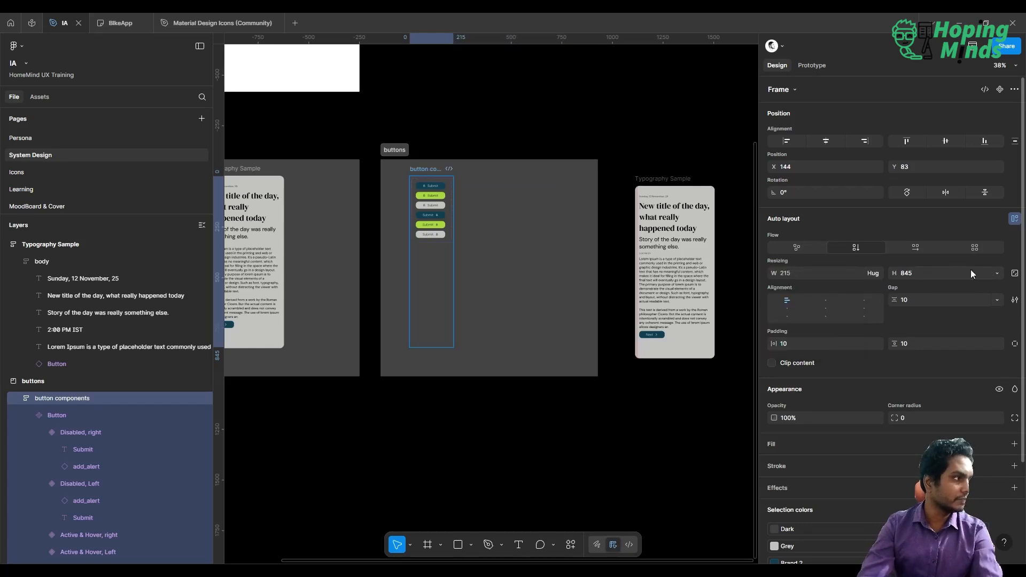
left_click(997, 274)
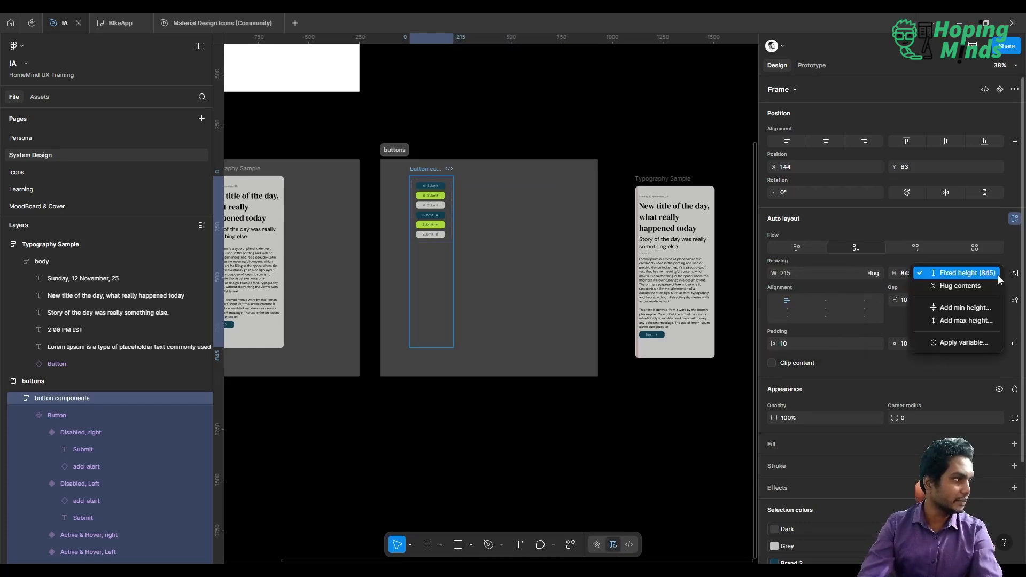
left_click(967, 288)
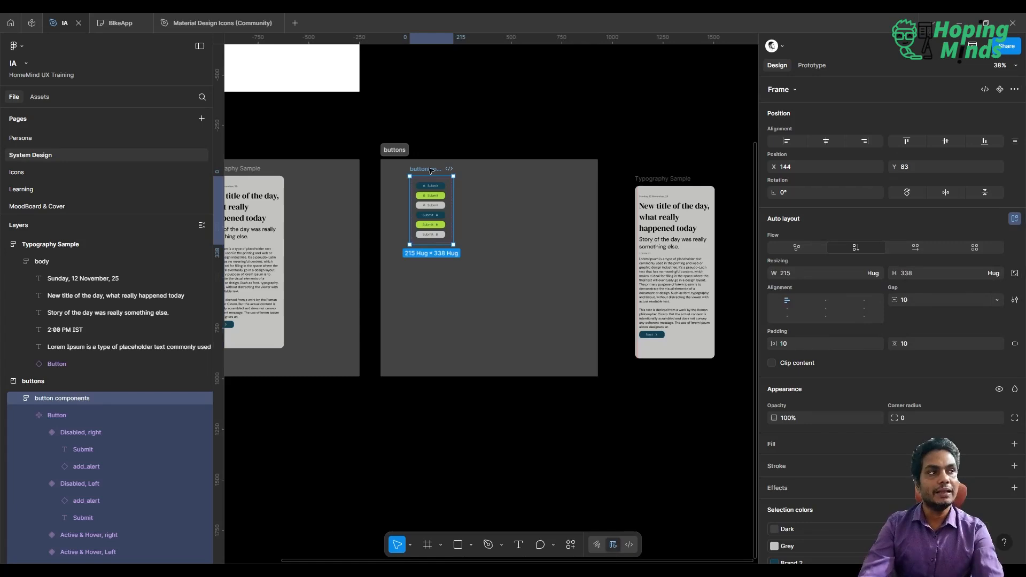
Shift the button components frame left and narrow the buttons section to about 339 wide.
left_click(494, 127)
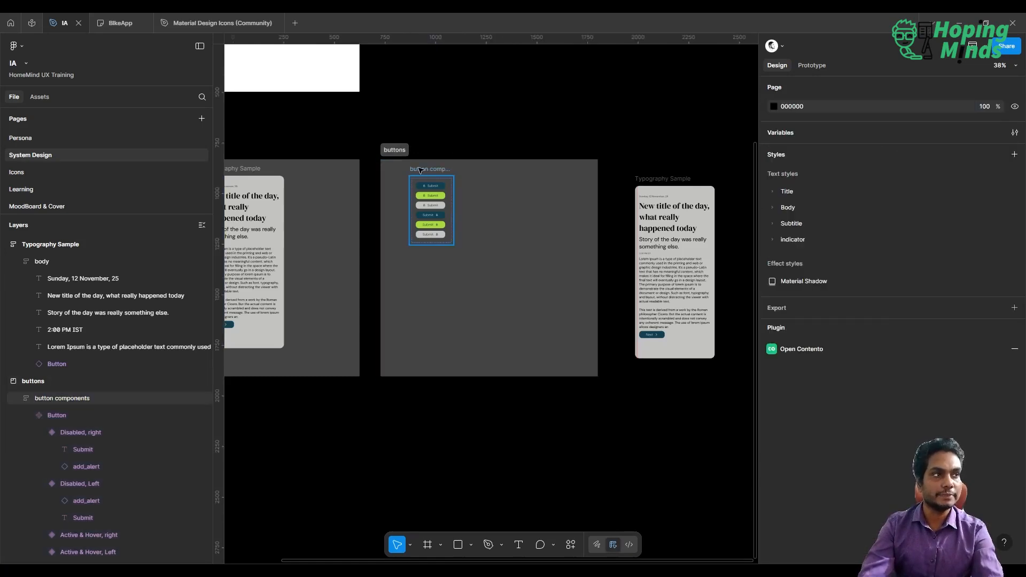
left_click_drag(420, 170, 403, 169)
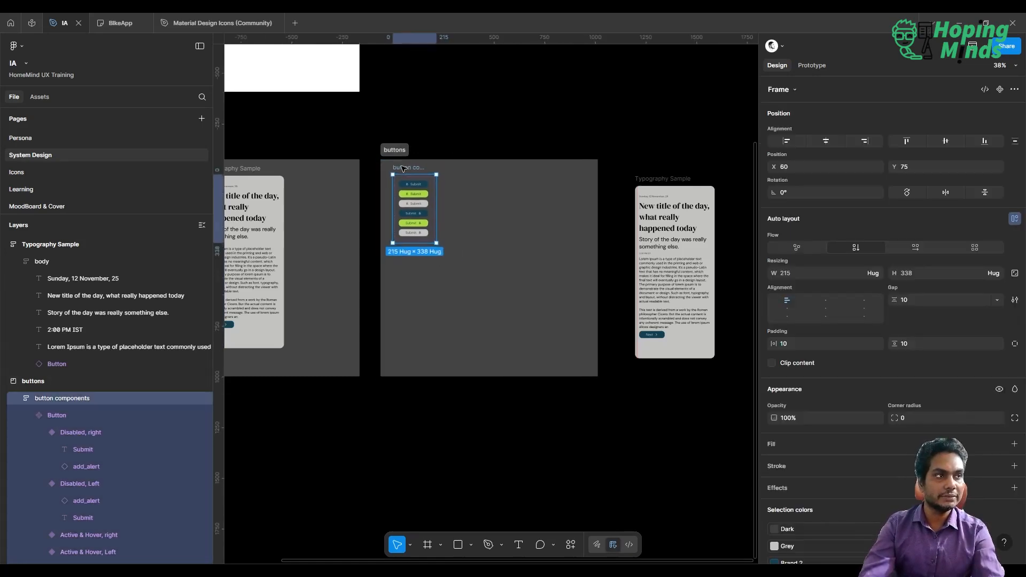
left_click(483, 122)
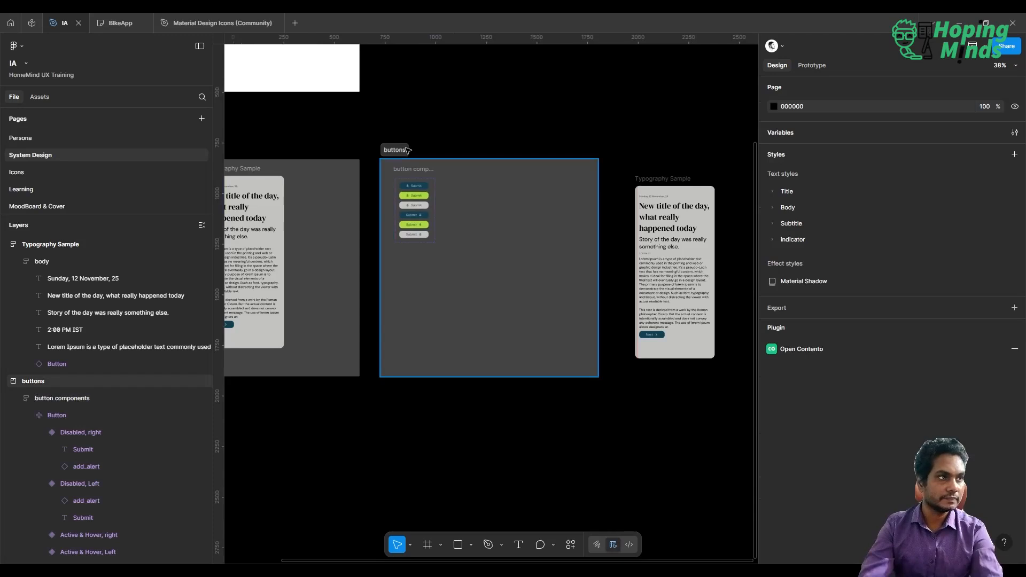
left_click(408, 151)
left_click_drag(598, 237, 450, 225)
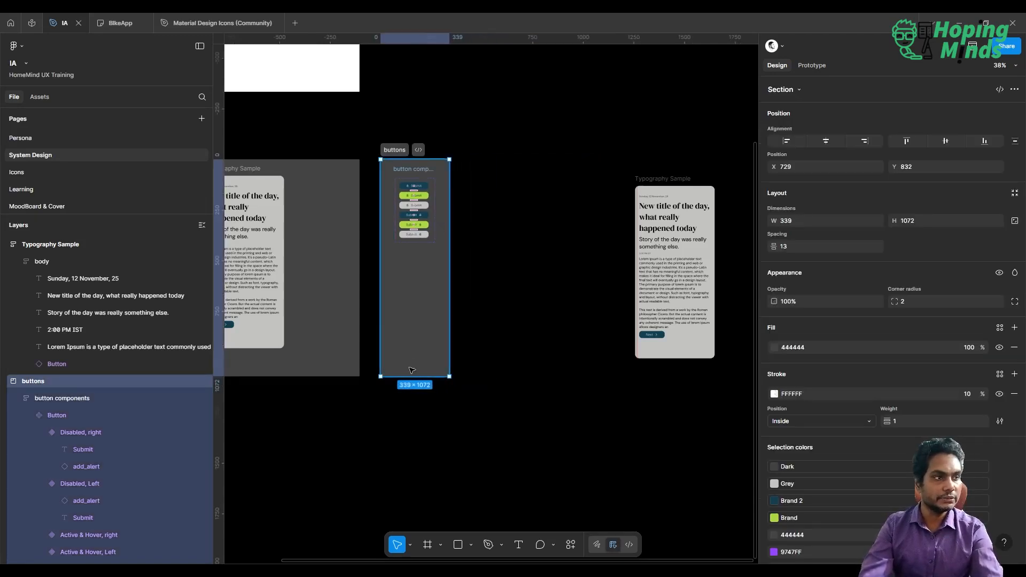
left_click(548, 311)
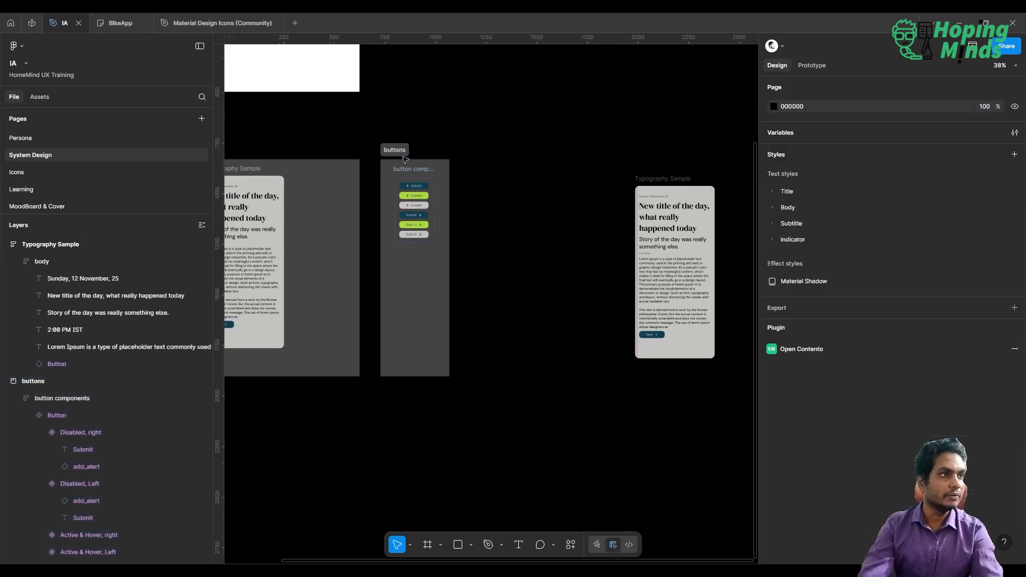
Duplicate the buttons section as a wider section about 725 wide named Text Boxes.
left_click_drag(396, 153, 473, 169, "alt+shift")
left_click_drag(530, 237, 601, 247)
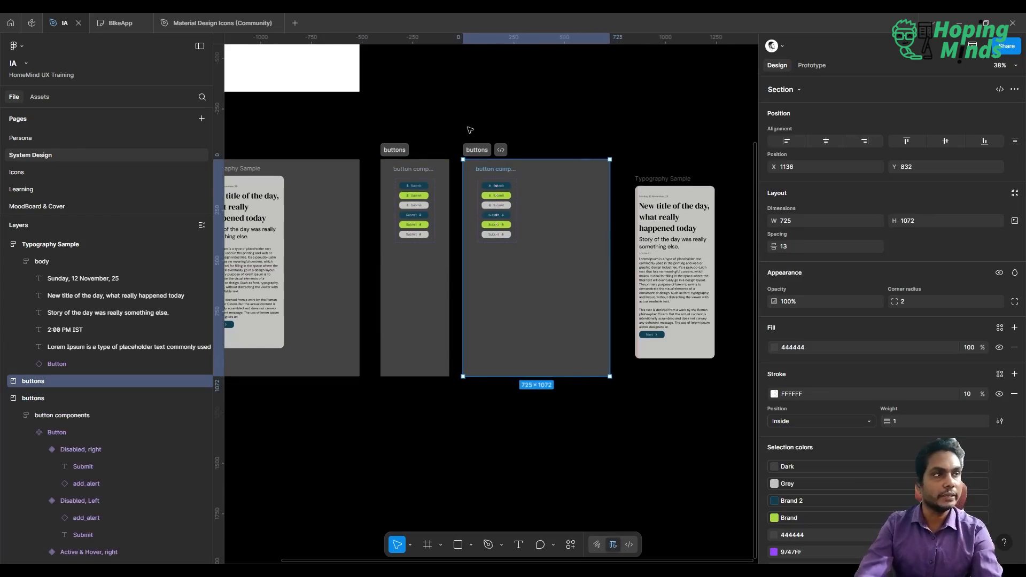
double_click(479, 151)
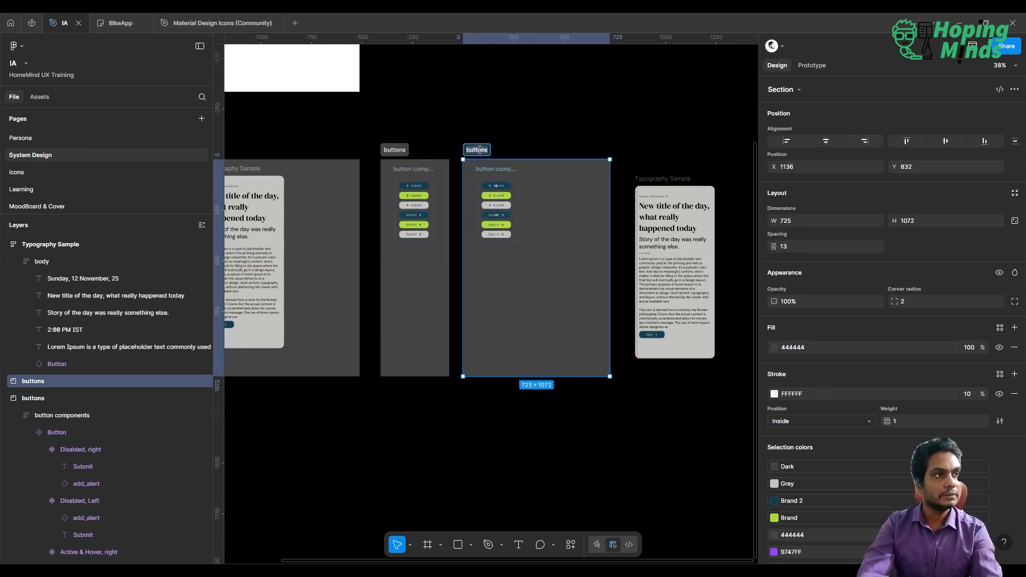
type("Text Boxes")
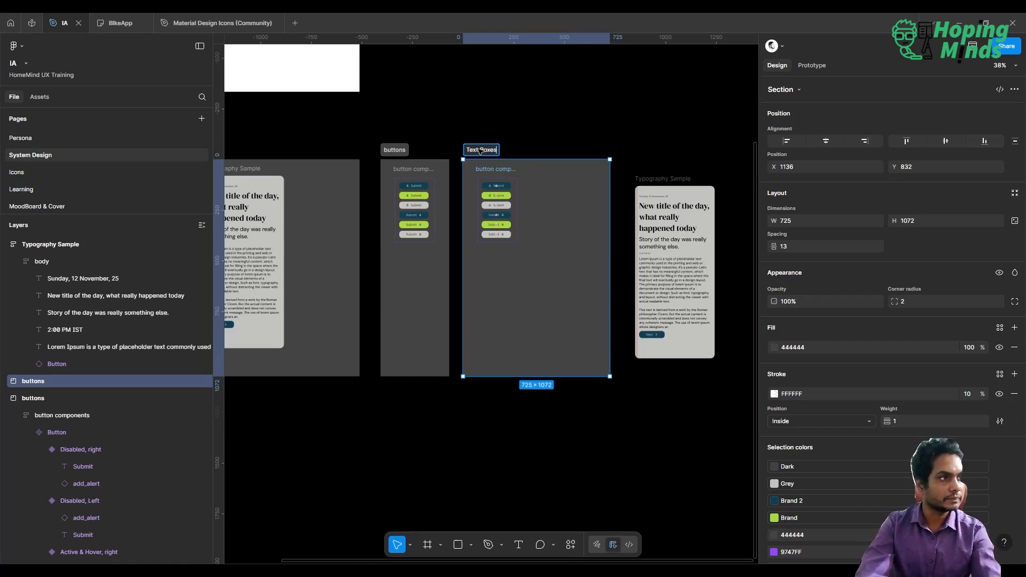
key("Return")
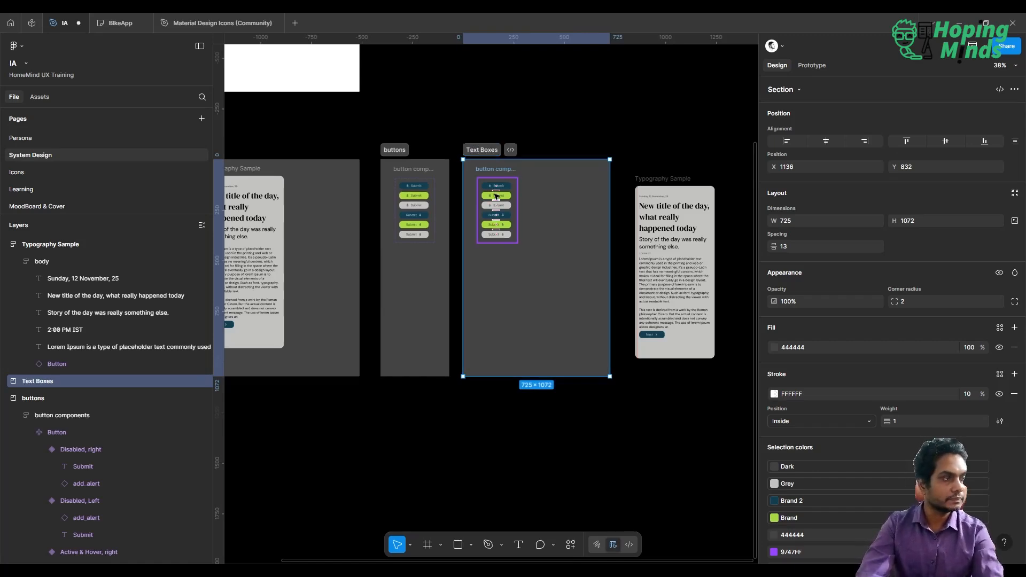
Delete the copied button components frame from the Text Boxes section.
scroll(497, 195, "up", 5)
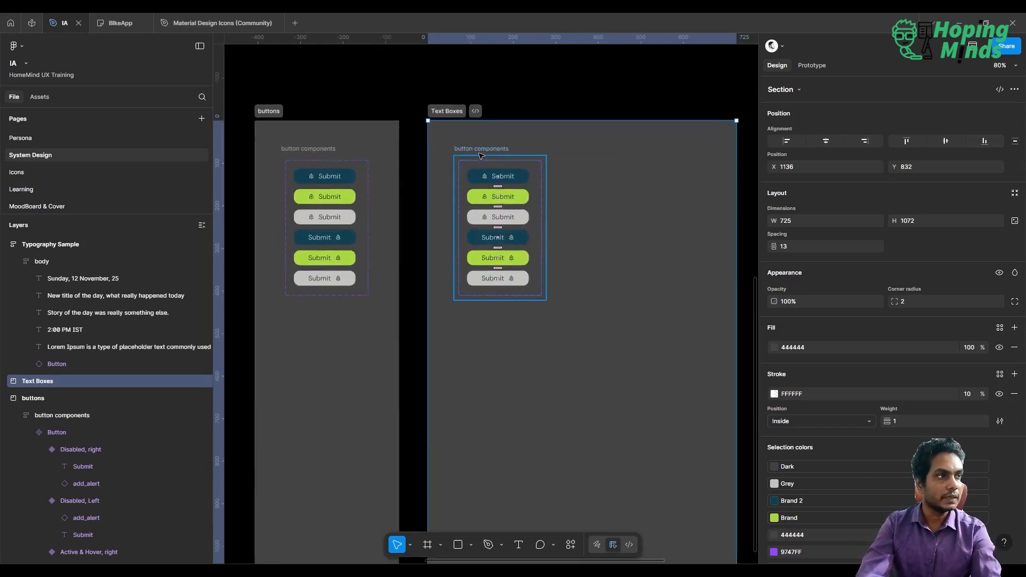
left_click(480, 155)
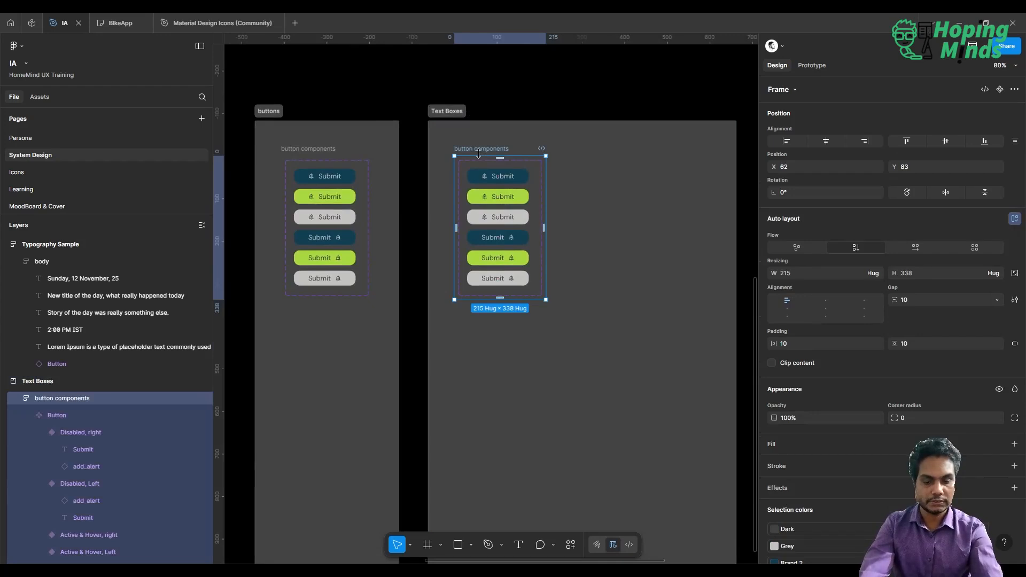
key("Delete")
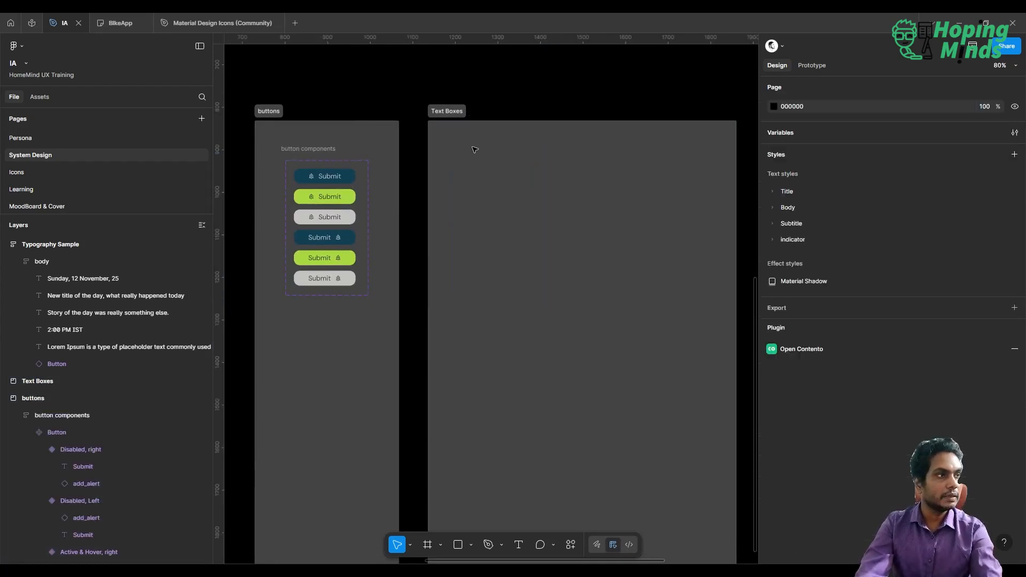
Move the Typography Sample copy into the Text Boxes section.
scroll(523, 93, "down", 4)
scroll(523, 93, "right", 4)
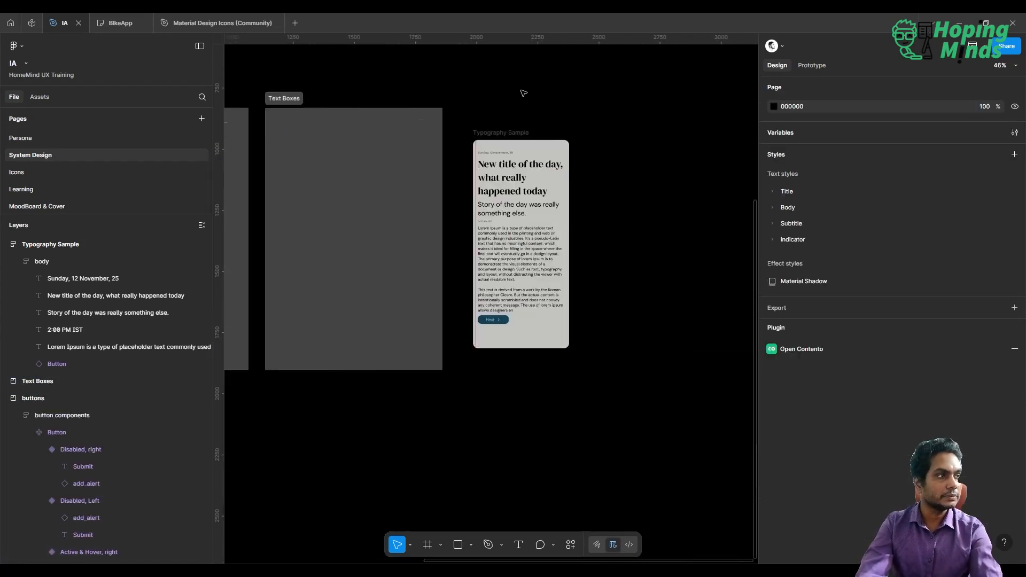
left_click(492, 131)
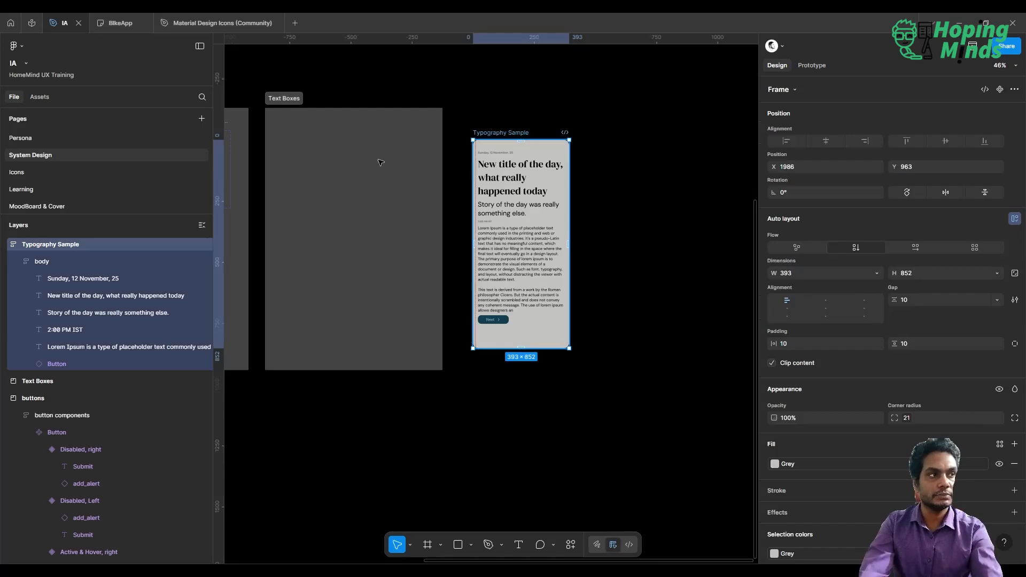
key("Delete")
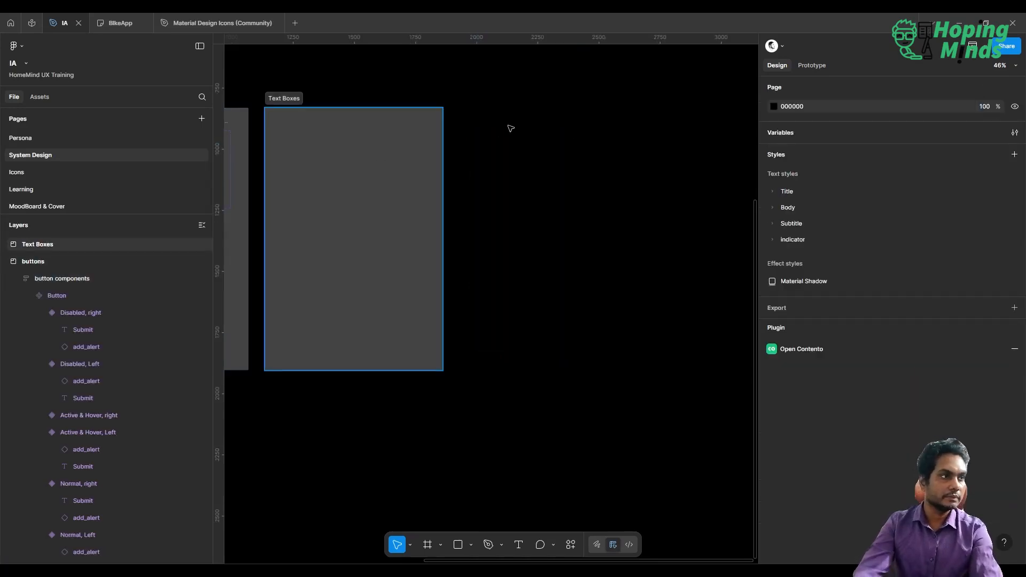
key("ctrl+z")
left_click_drag(492, 136, 325, 137)
scroll(324, 138, "up", 4)
scroll(324, 138, "up", 1)
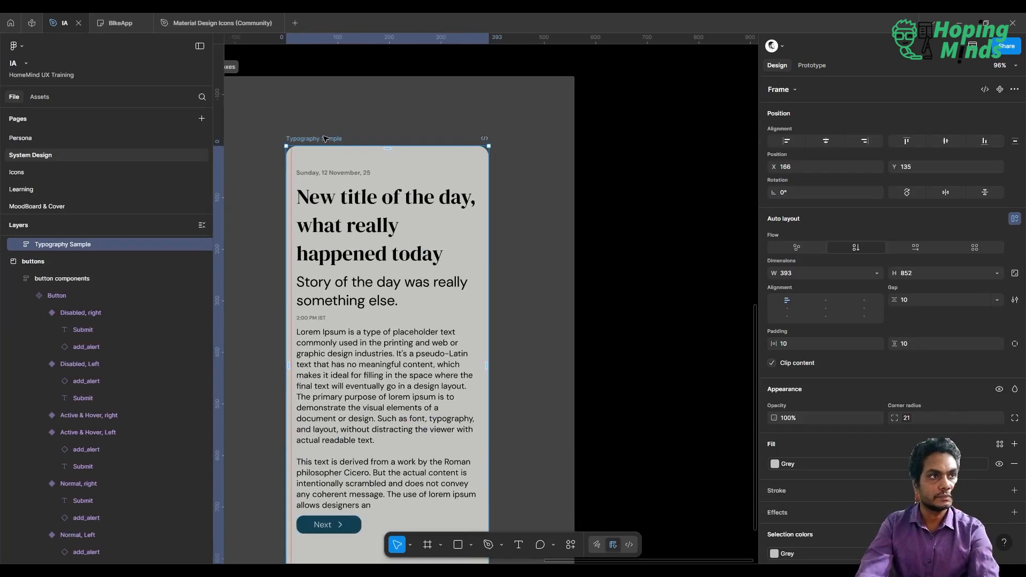
Rename the Typography Sample frame to Text Boxes and forms.
double_click(324, 138)
type("Text BOXE")
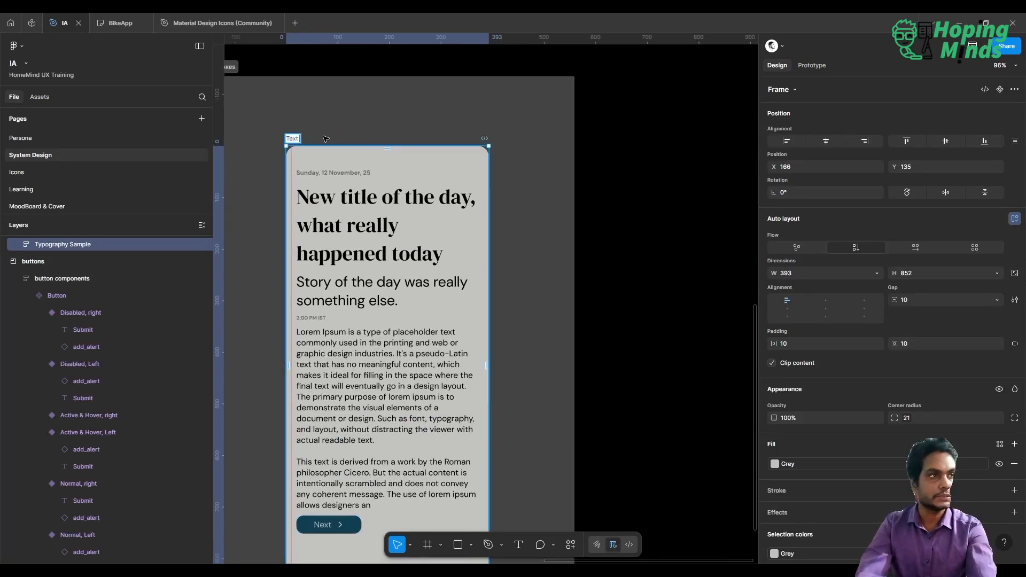
key("BackSpace")
key("BackSpace")
key("BackSpace")
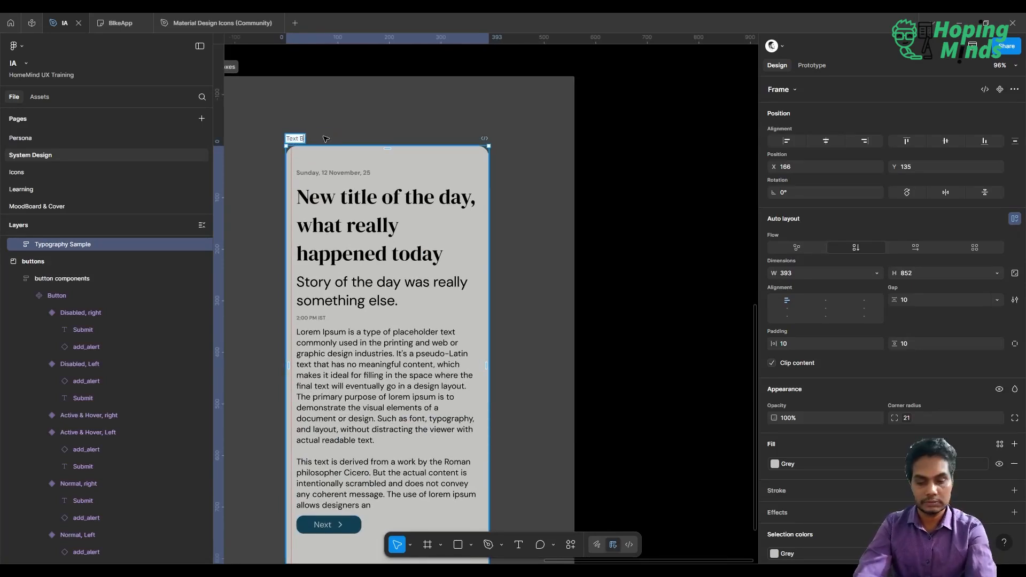
type("oxes and")
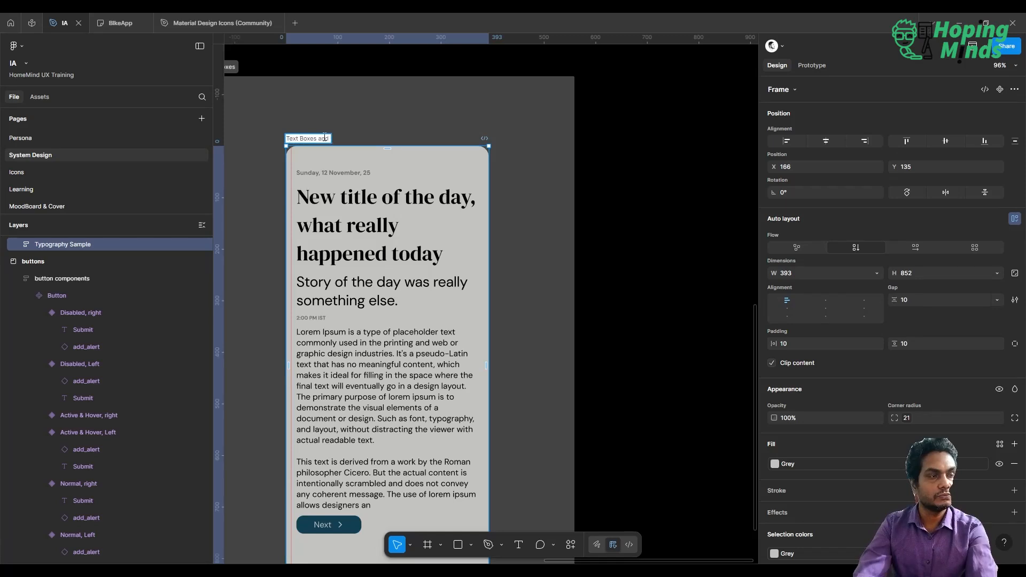
type(" forms")
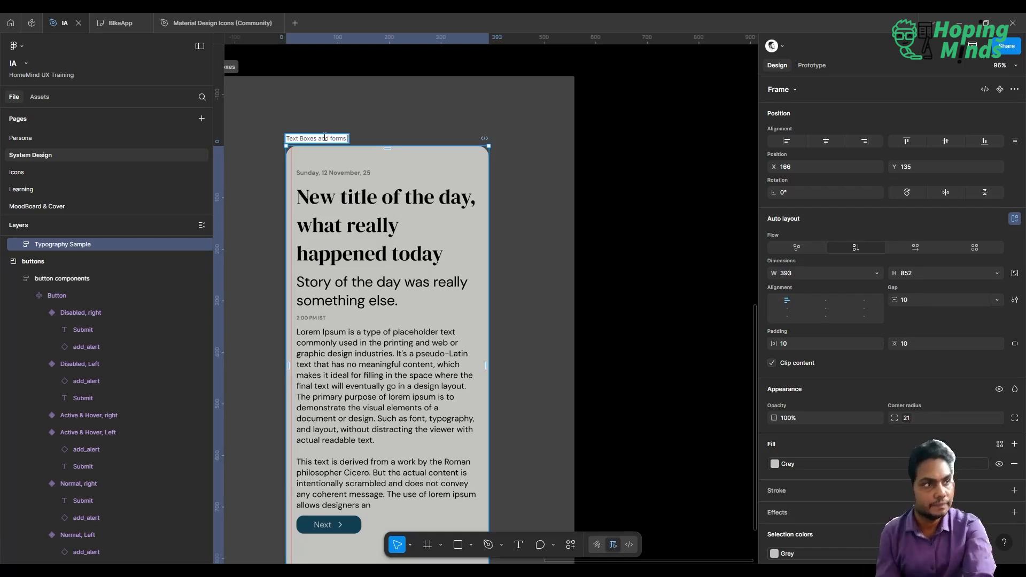
left_click(570, 185)
Add a text label reading Different Variants of Text Boxes on the empty canvas beside the Text Boxes section.
scroll(570, 184, "right", 3)
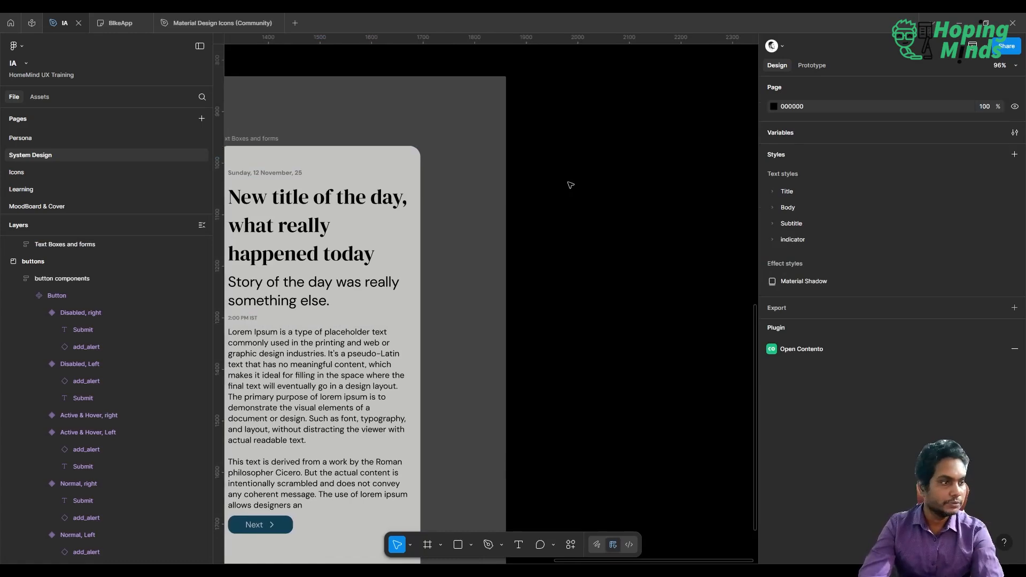
scroll(476, 239, "up", 4)
scroll(476, 240, "right", 4)
scroll(476, 240, "down", 3)
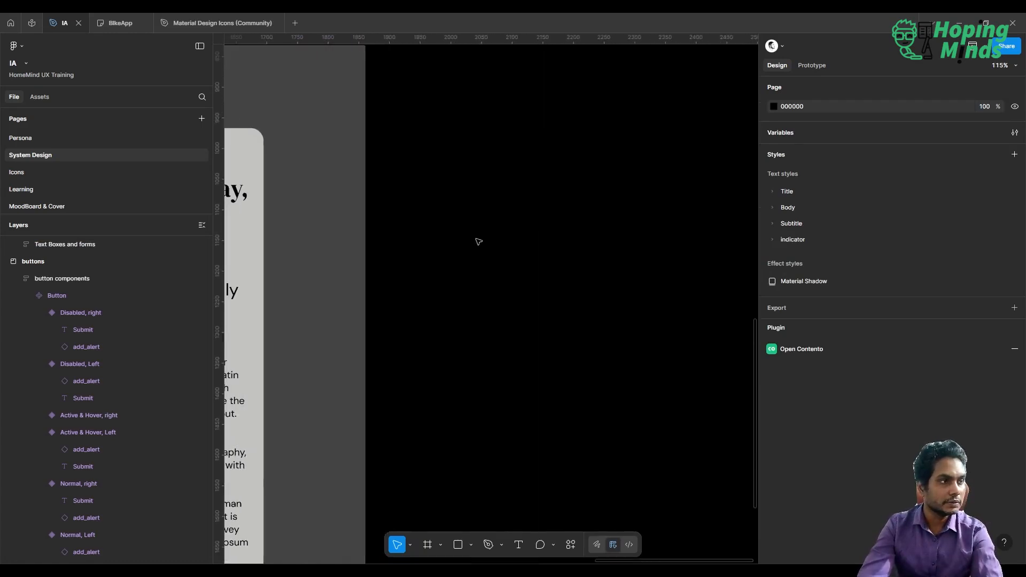
key("t")
left_click(474, 238)
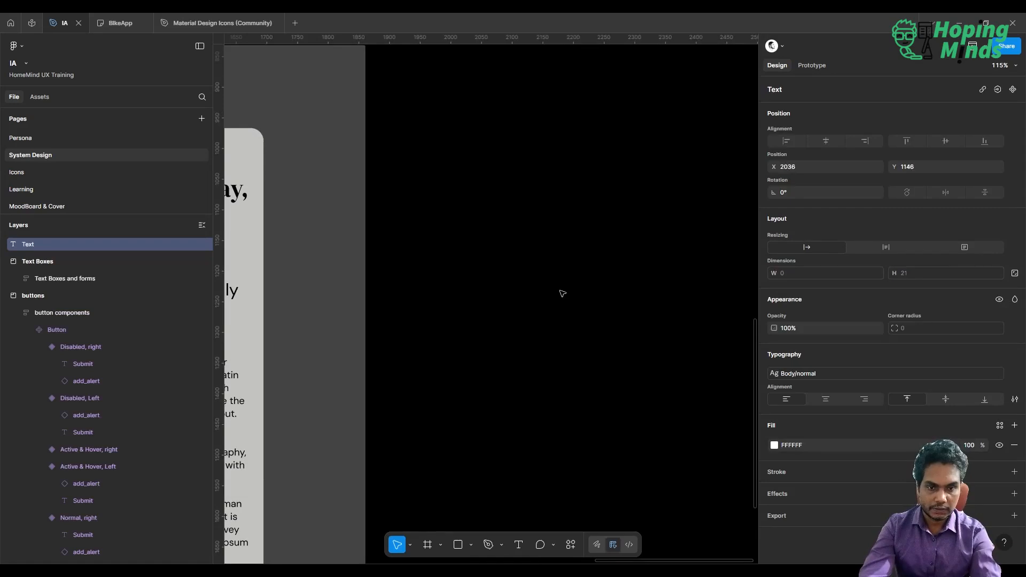
type("Dif")
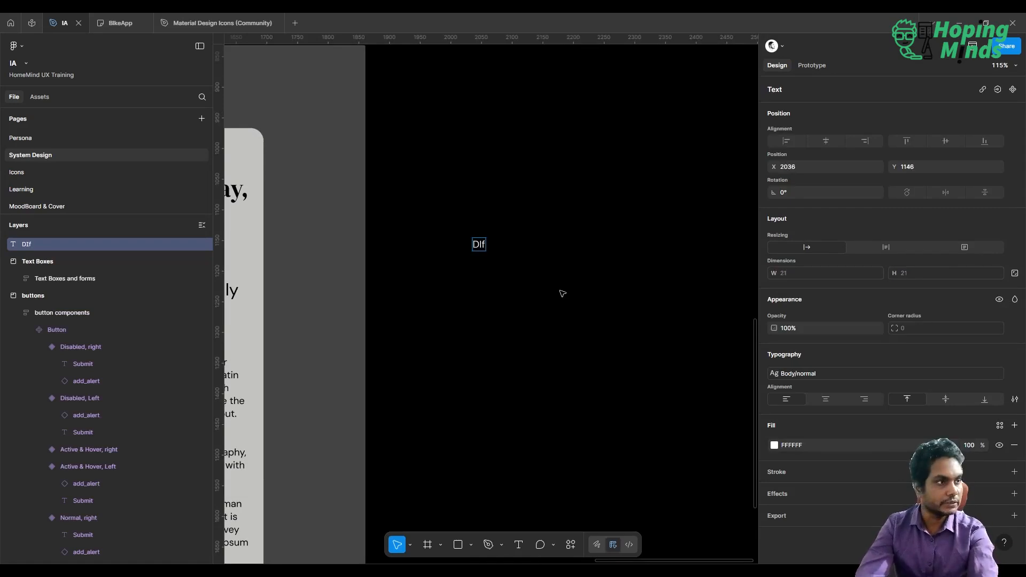
type("fer")
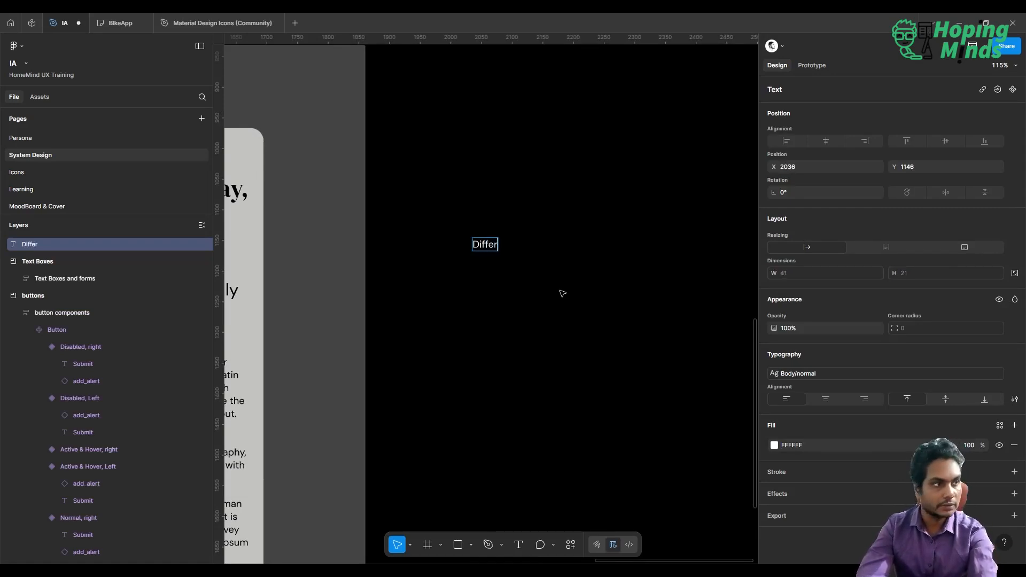
type("ent Variants ")
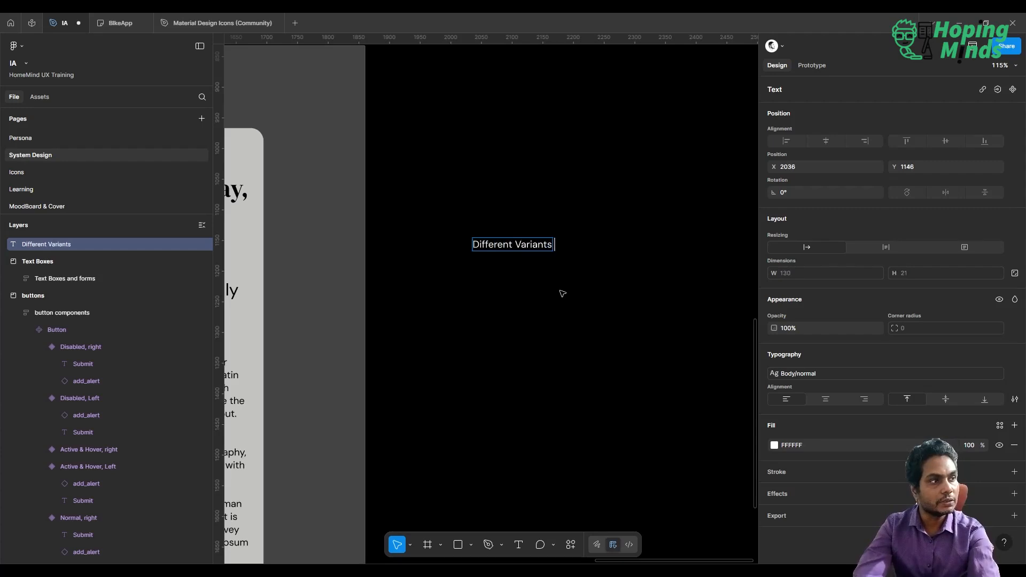
type("of Text")
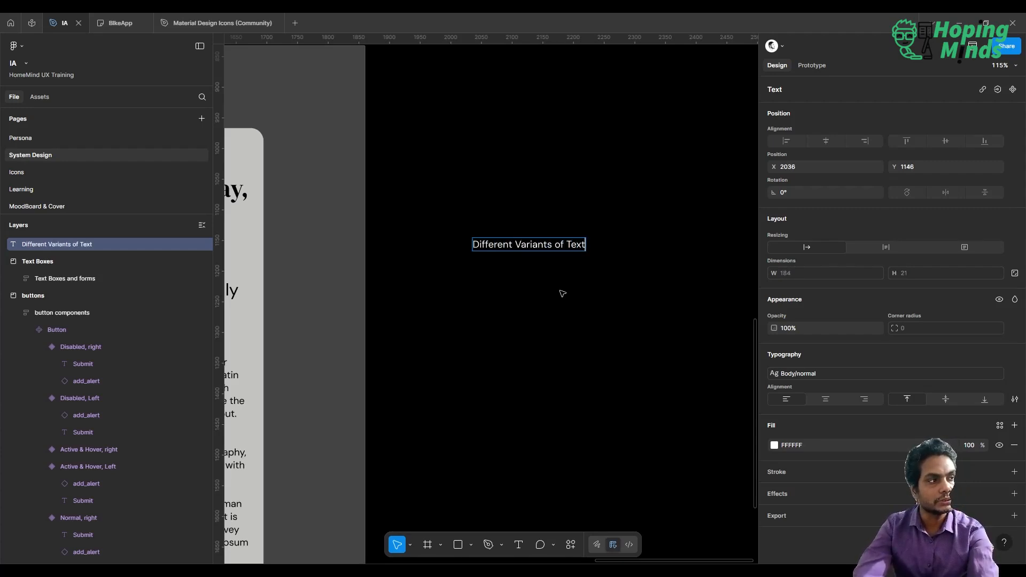
type(" Boxes")
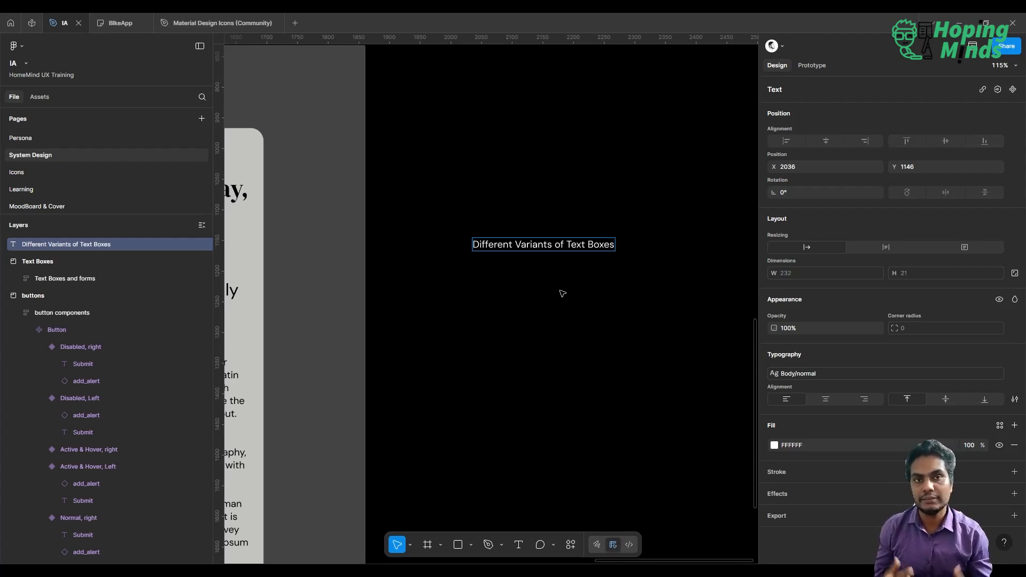
key("Escape")
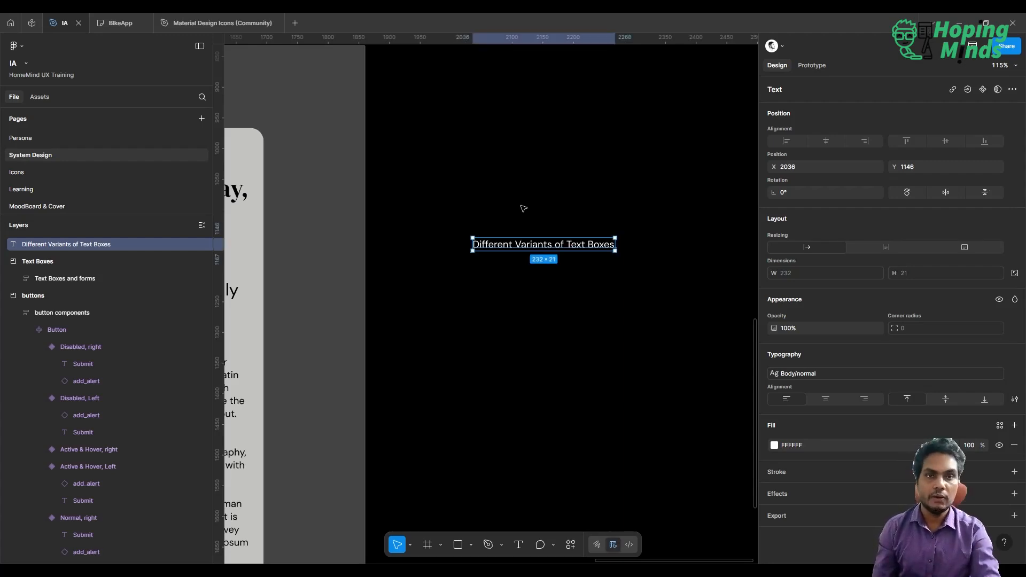